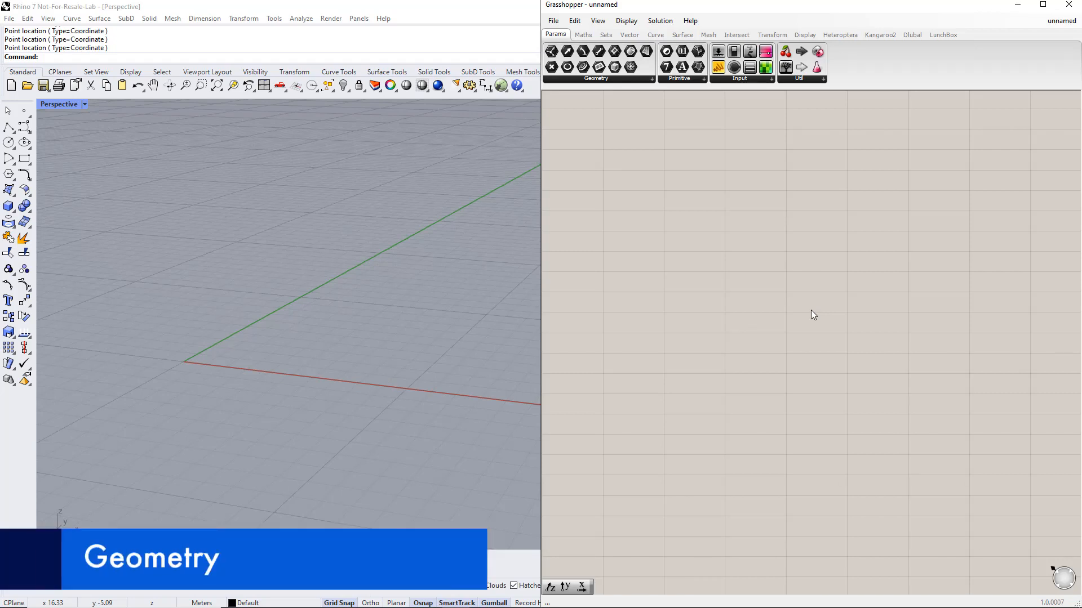
Step: Place a Point parameter on the canvas and assign it one point at the world origin
{"action": "double_click", "coordinate": [811, 314]}
{"action": "type", "text": "point"}
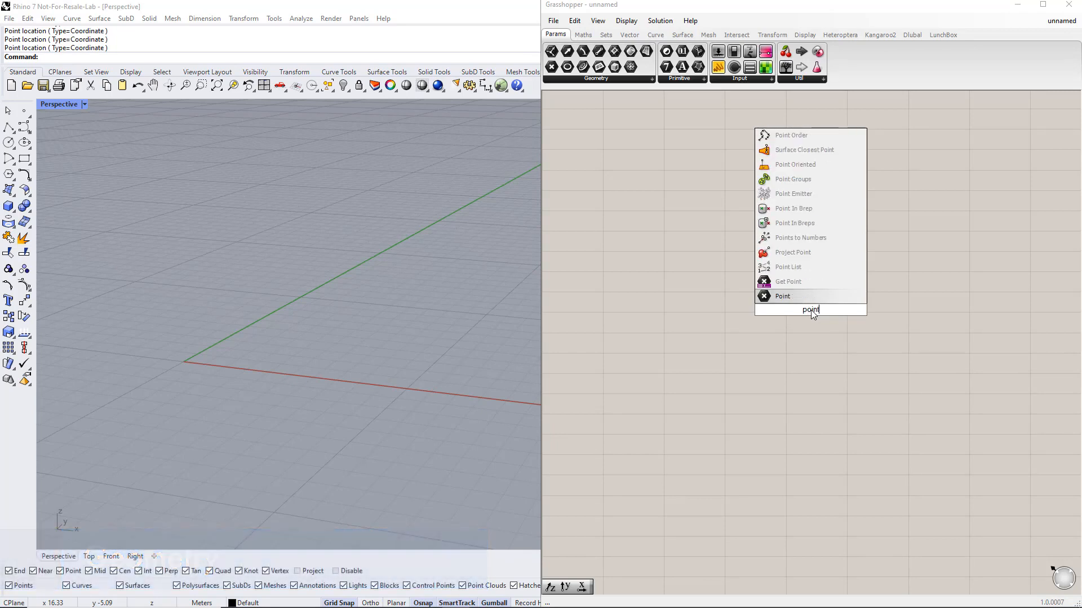
{"action": "key", "text": "Return"}
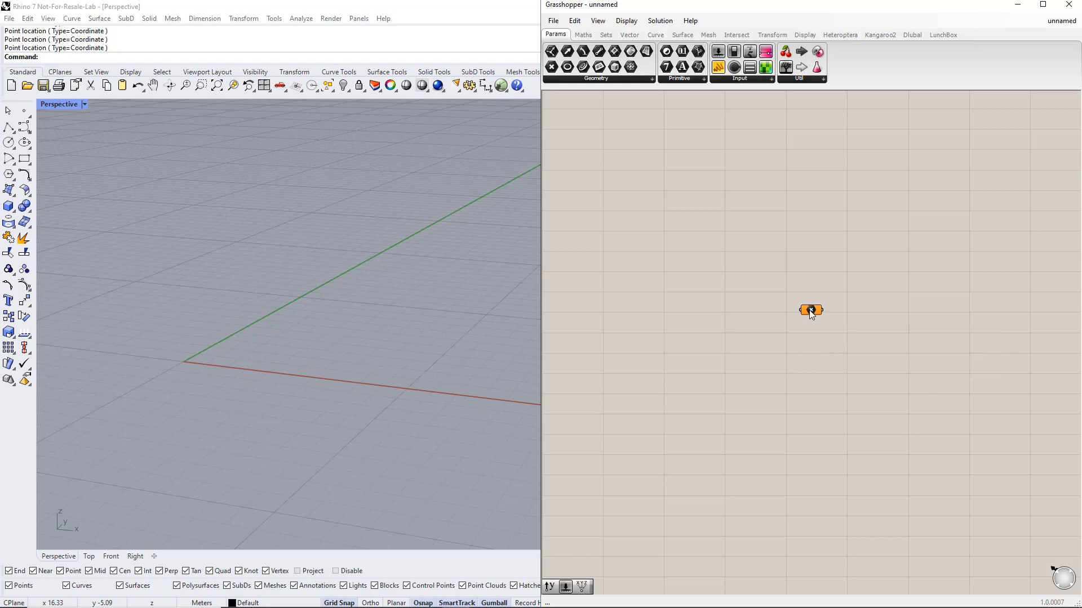
{"action": "right_click", "coordinate": [810, 311]}
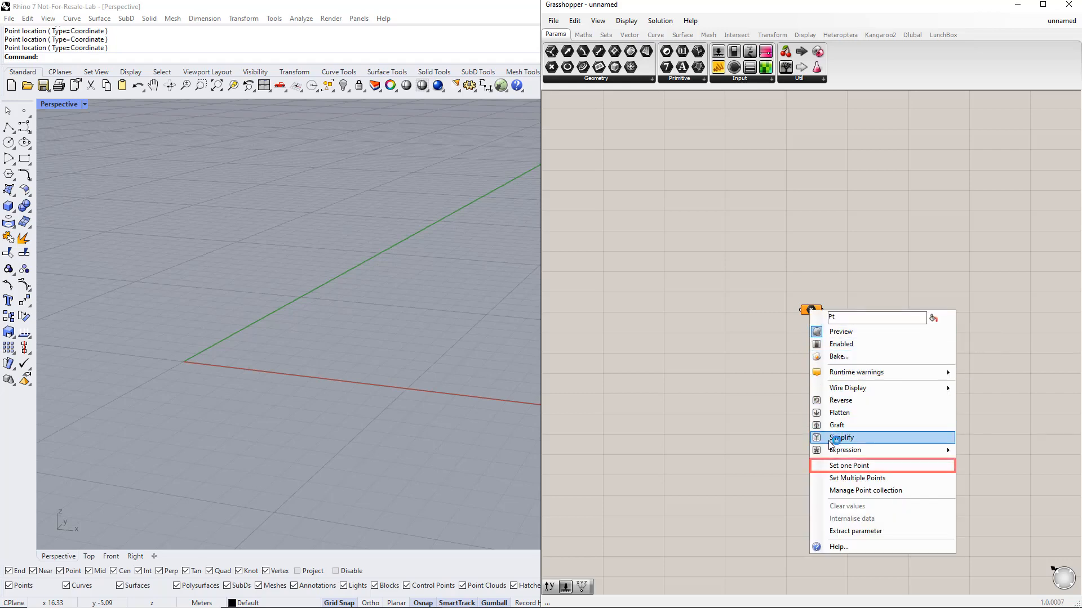
{"action": "left_click", "coordinate": [833, 466]}
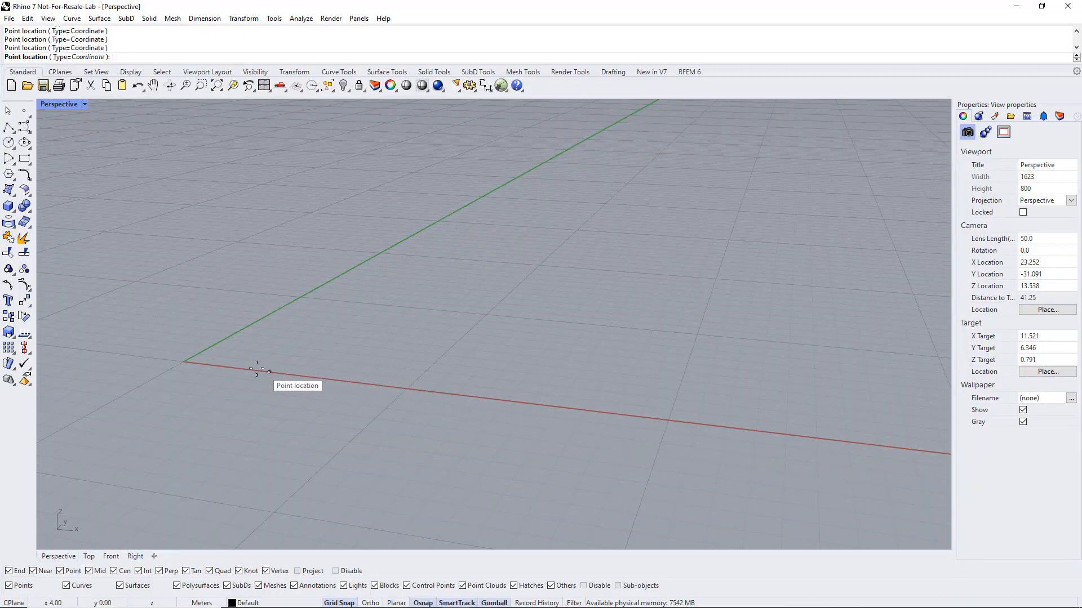
{"action": "left_click", "coordinate": [184, 361]}
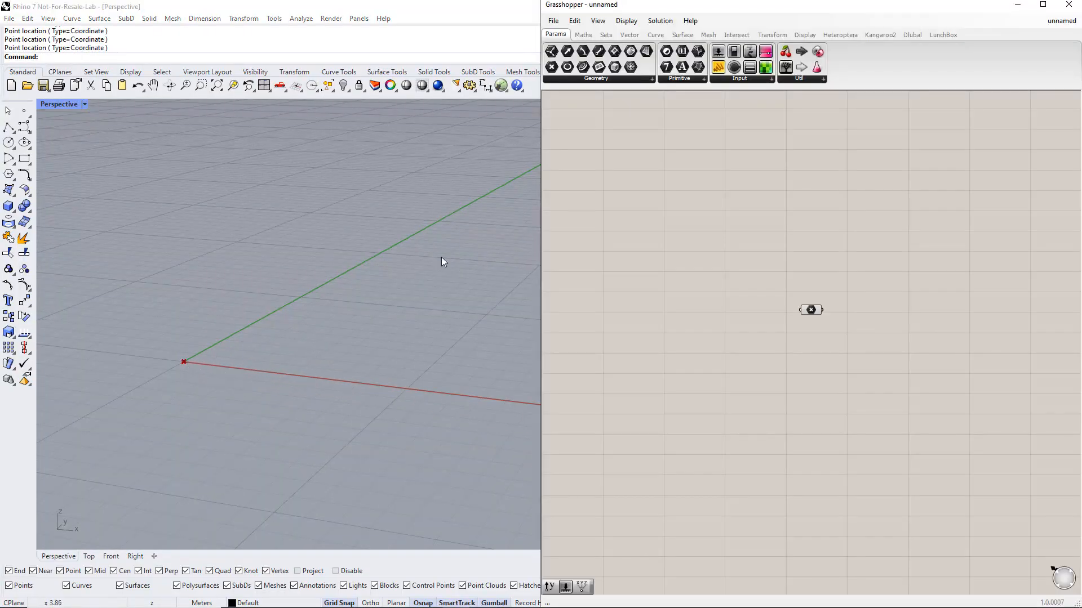
Step: Read the point's coordinates in a temporary Panel connected to its output, and delete the panel
{"action": "left_click_drag", "start_coordinate": [724, 72], "coordinate": [927, 317]}
{"action": "left_click_drag", "start_coordinate": [825, 309], "coordinate": [896, 316]}
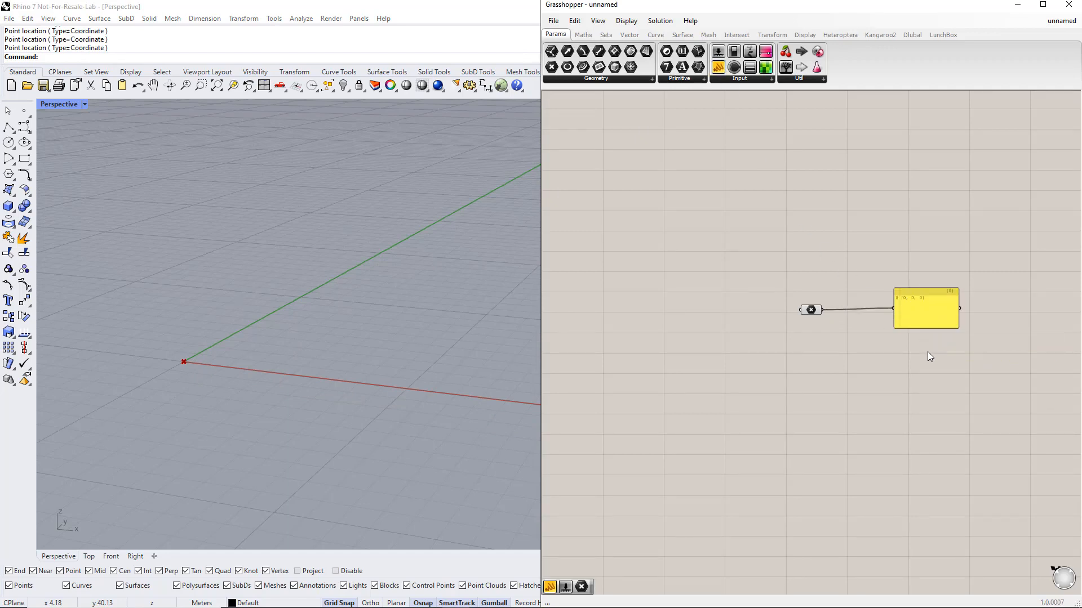
{"action": "left_click", "coordinate": [907, 312]}
{"action": "key", "text": "Delete"}
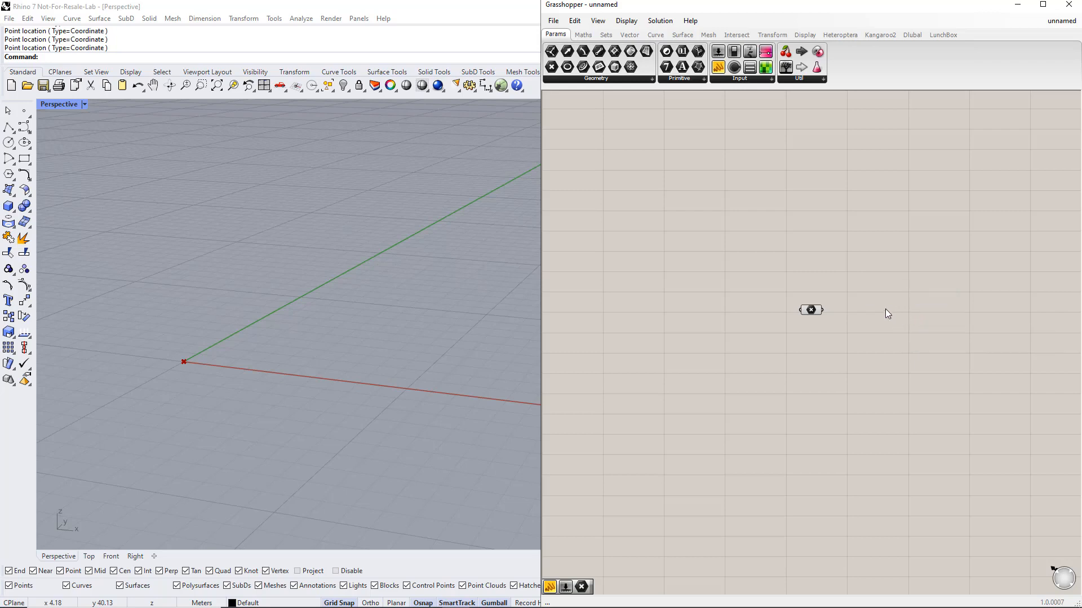
Step: Add a Move component and connect the Point parameter to its geometry input
{"action": "double_click", "coordinate": [885, 309]}
{"action": "type", "text": "move"}
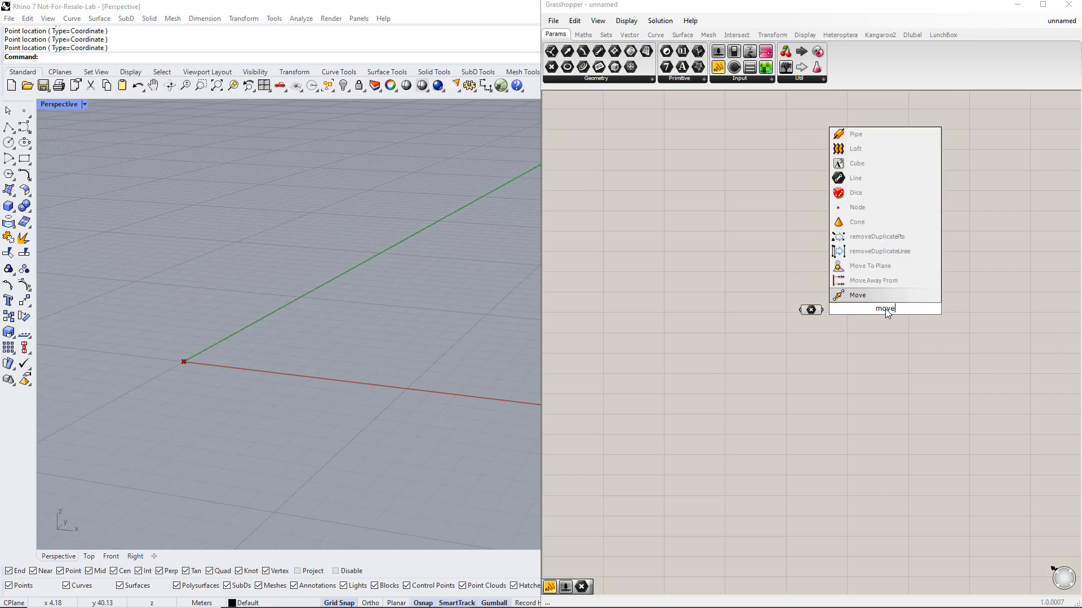
{"action": "key", "text": "Return"}
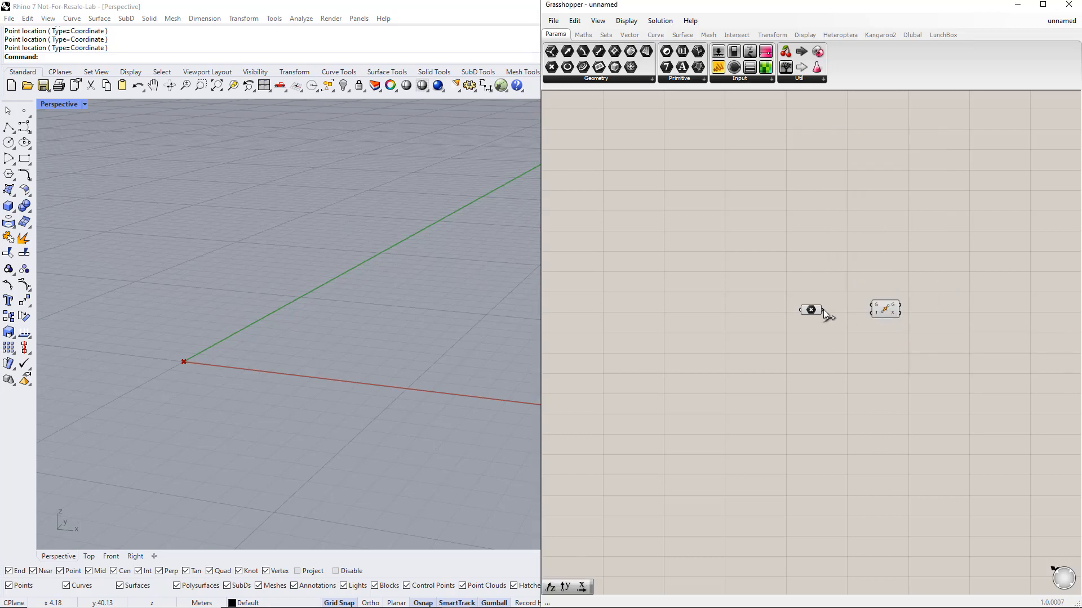
{"action": "left_click_drag", "start_coordinate": [823, 309], "coordinate": [871, 305]}
Step: Add a Unit Z vector and connect it to the Move component's translation input
{"action": "double_click", "coordinate": [840, 340]}
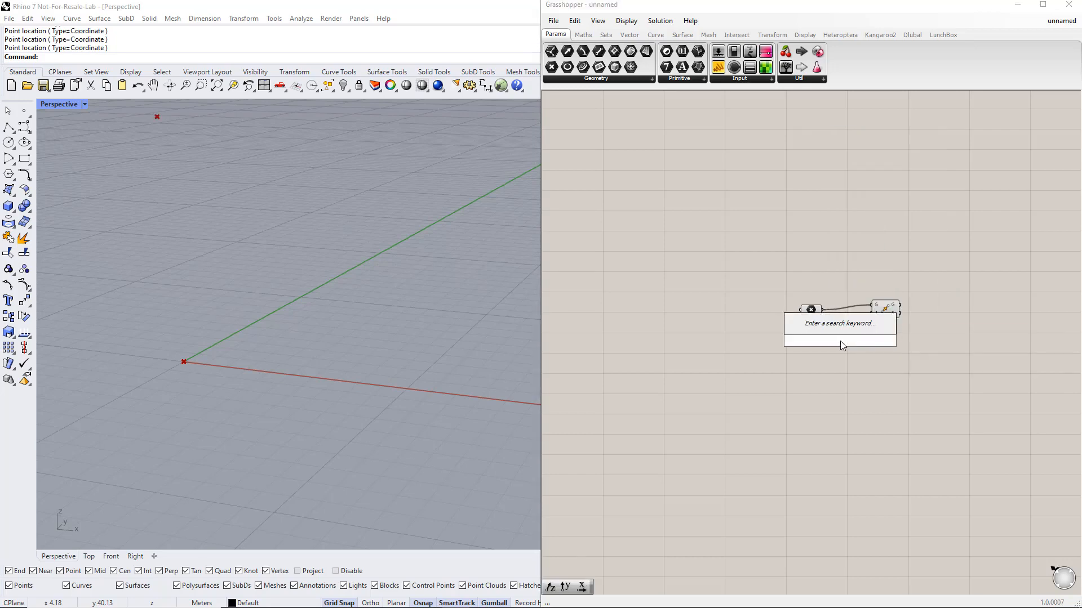
{"action": "type", "text": "unit z"}
{"action": "key", "text": "Return"}
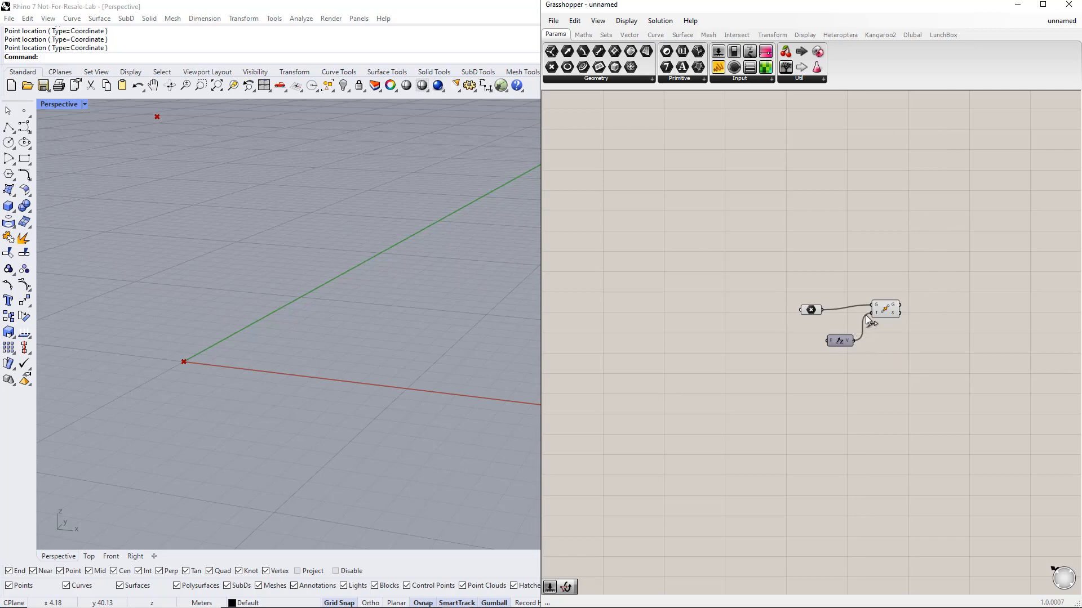
{"action": "left_click_drag", "start_coordinate": [866, 316], "coordinate": [868, 315]}
Step: Add a number slider ranging from 1 to 10 beside the Unit Z vector
{"action": "left_click", "coordinate": [796, 337]}
{"action": "double_click", "coordinate": [779, 336]}
{"action": "type", "text": "1..10"}
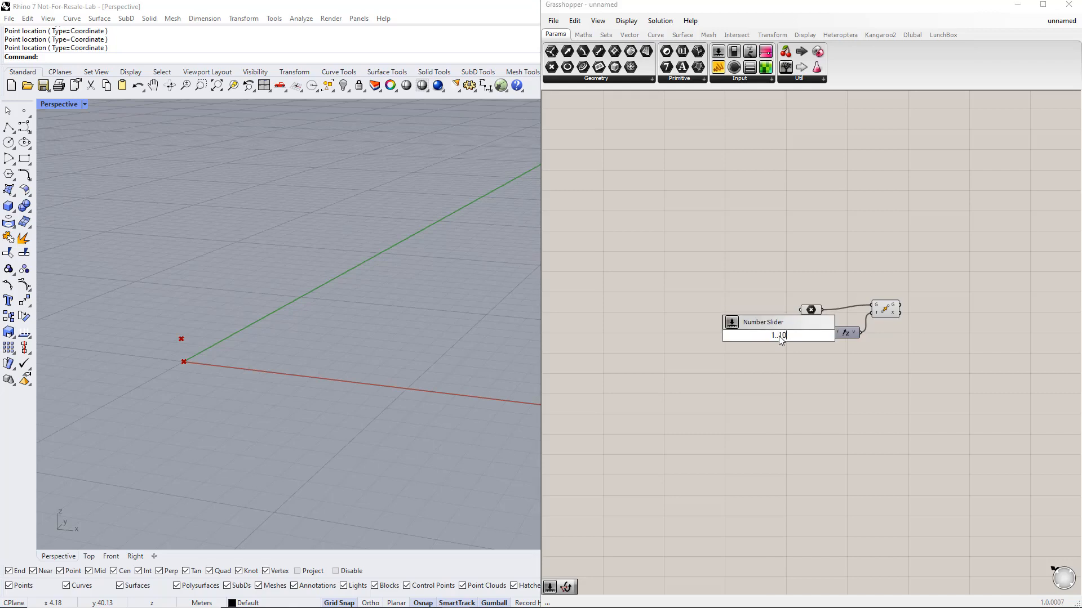
{"action": "key", "text": "Return"}
Step: Name the slider Height and set it to 3 as the factor of the Unit Z vector
{"action": "right_click", "coordinate": [759, 335]}
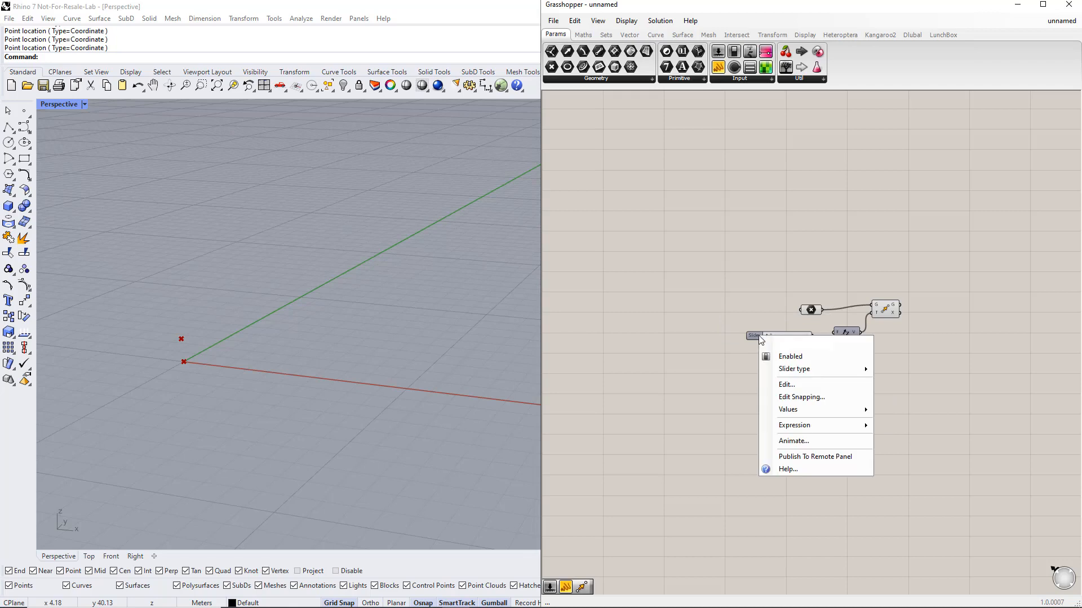
{"action": "type", "text": "Height"}
{"action": "key", "text": "Return"}
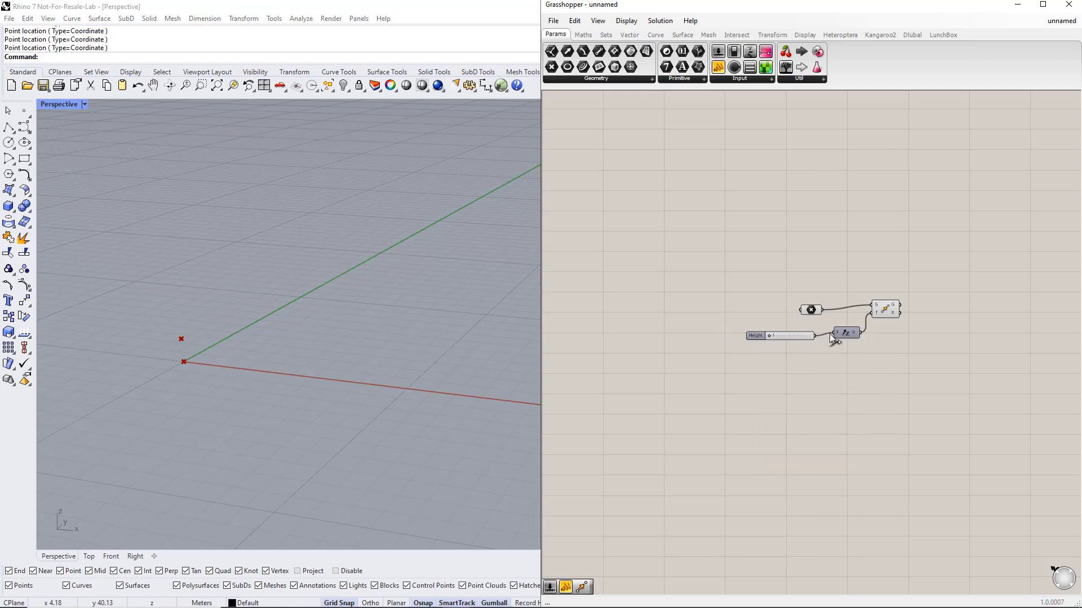
{"action": "left_click_drag", "start_coordinate": [770, 336], "coordinate": [779, 336]}
Step: Add a two-point Line component that connects the base point with the point raised by the Move component
{"action": "right_click_drag", "start_coordinate": [938, 349], "coordinate": [887, 332]}
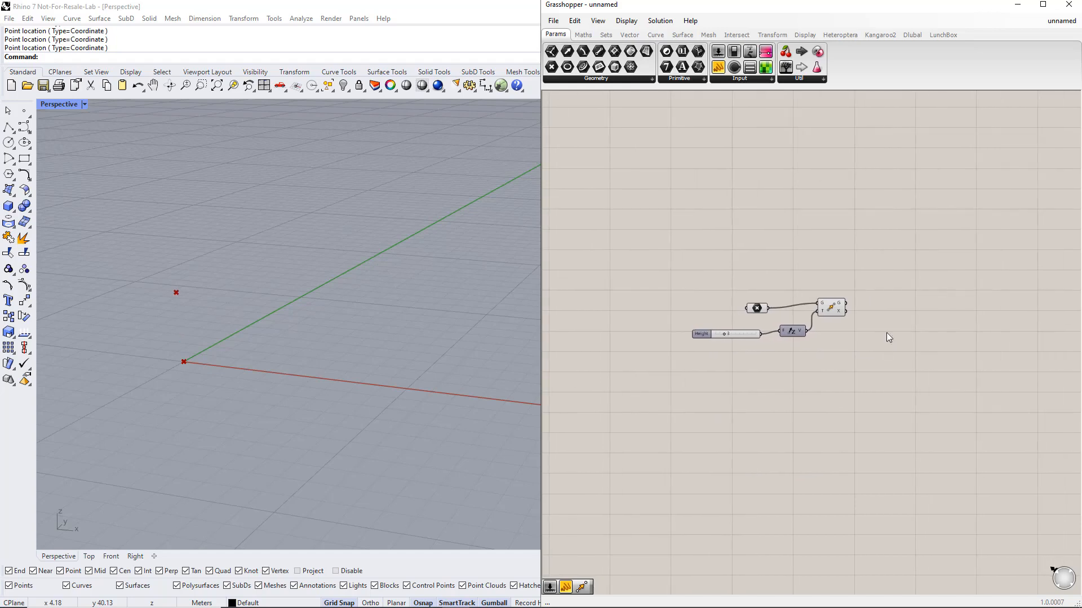
{"action": "double_click", "coordinate": [896, 278]}
{"action": "type", "text": "line"}
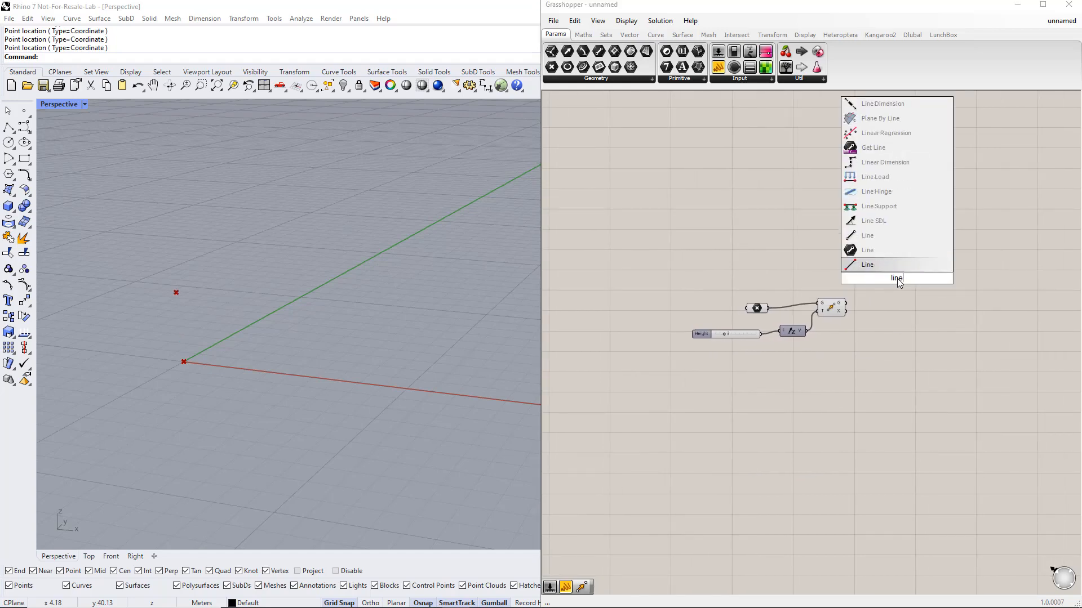
{"action": "left_click", "coordinate": [886, 239]}
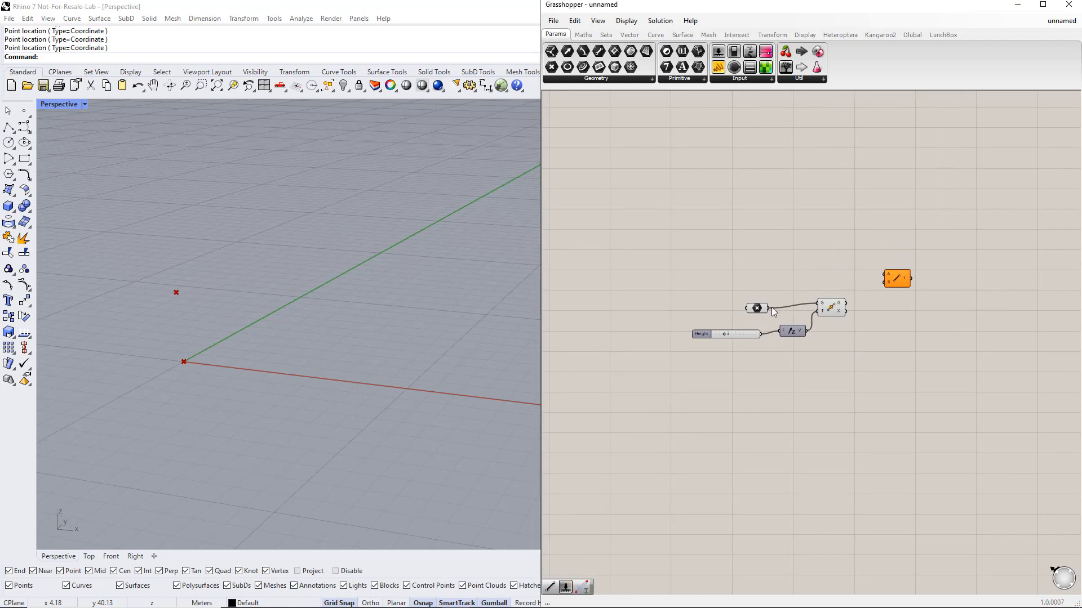
{"action": "left_click_drag", "start_coordinate": [769, 308], "coordinate": [883, 282]}
{"action": "left_click", "coordinate": [904, 281]}
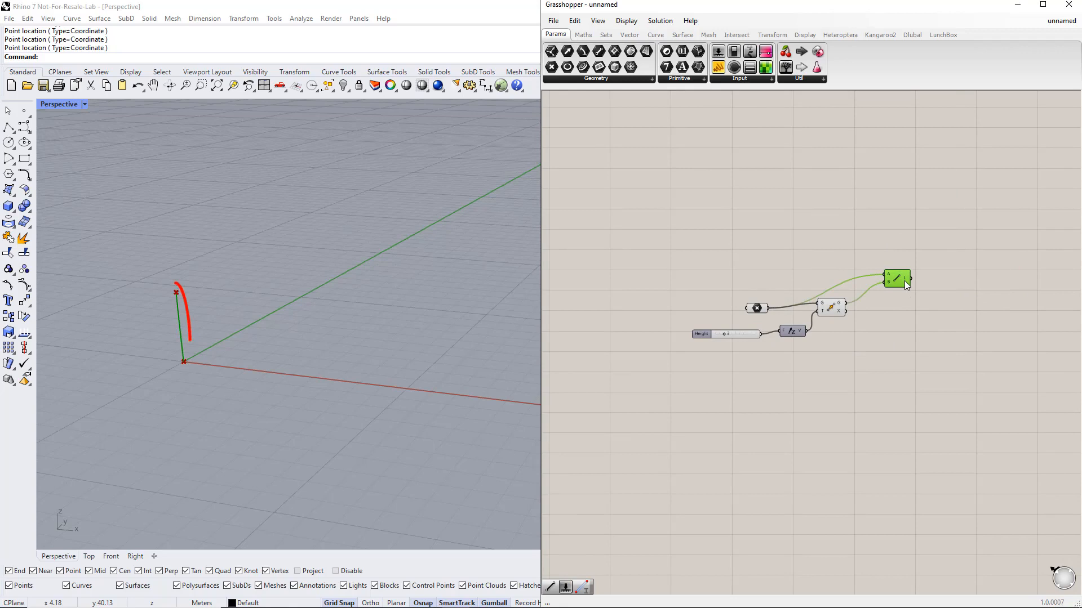
{"action": "left_click", "coordinate": [909, 312]}
Step: Add a Move component that shifts the vertical line along a Unit X vector, with Unit X placed below it
{"action": "right_click_drag", "start_coordinate": [950, 319], "coordinate": [899, 315]}
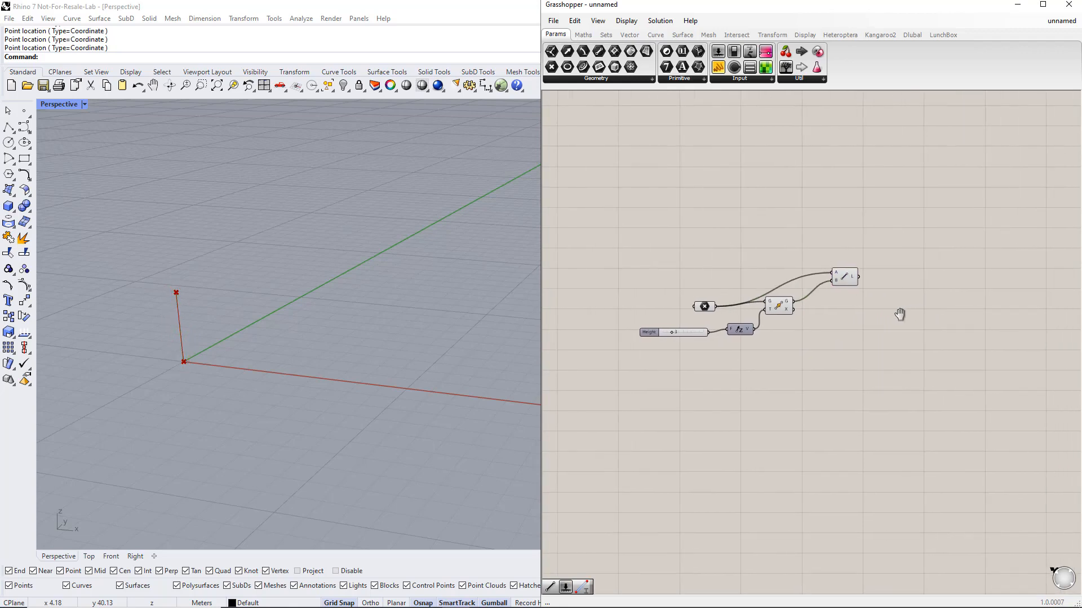
{"action": "double_click", "coordinate": [927, 266]}
{"action": "type", "text": "move"}
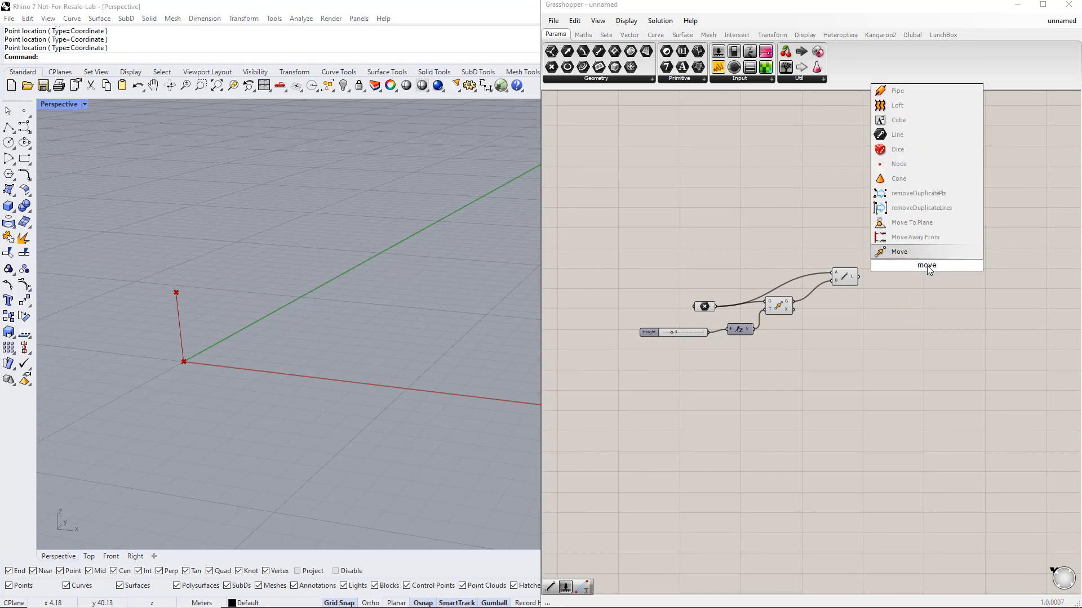
{"action": "key", "text": "Return"}
{"action": "double_click", "coordinate": [863, 255]}
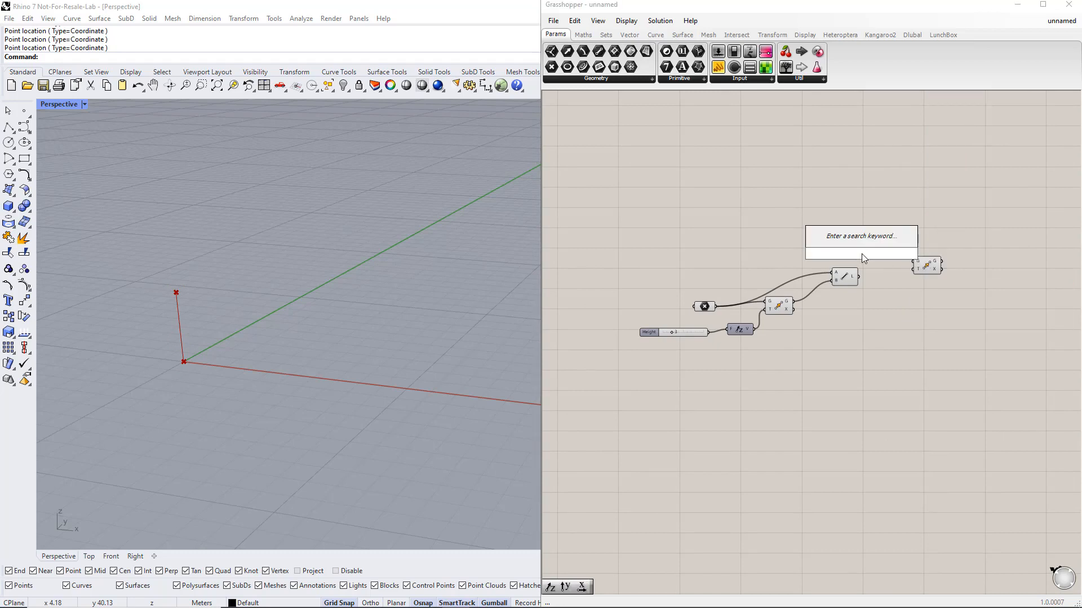
{"action": "type", "text": "x"}
{"action": "key", "text": "Return"}
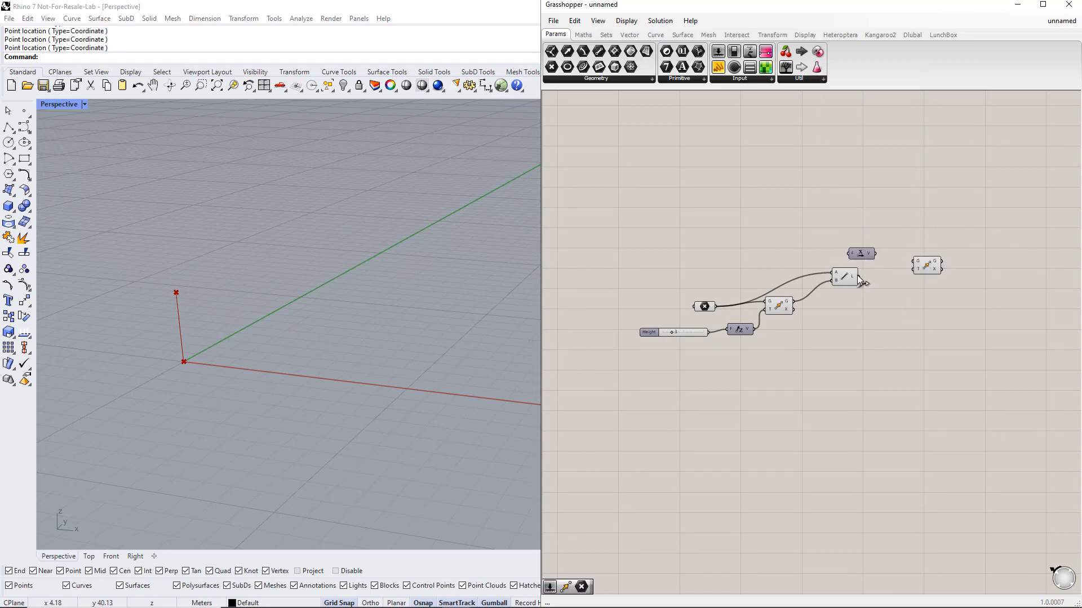
{"action": "left_click_drag", "start_coordinate": [857, 276], "coordinate": [896, 321]}
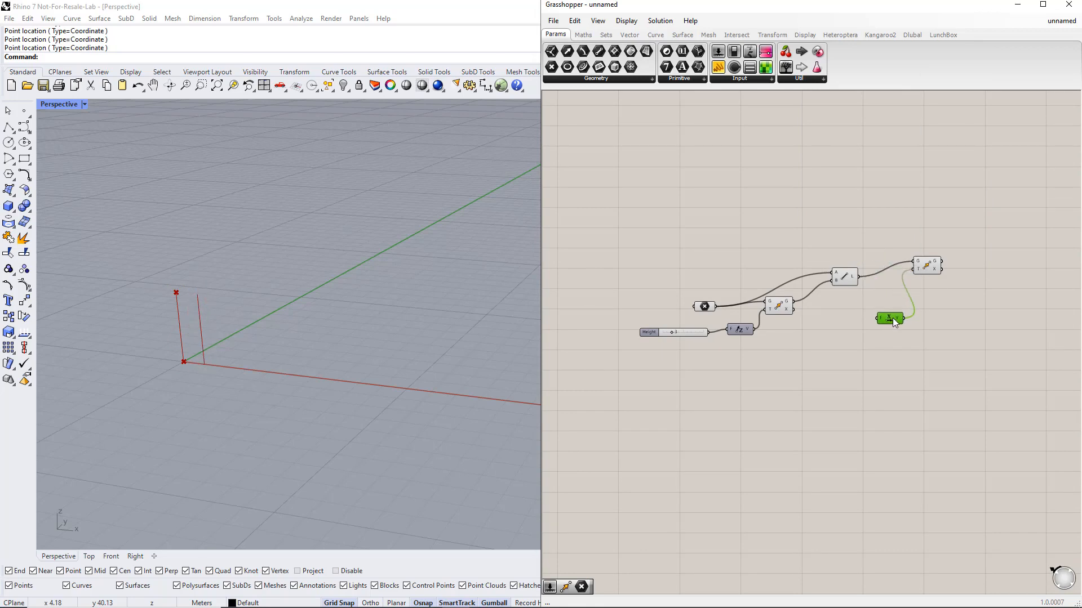
Step: Add a number slider ranging from 1 to 15 beside the Unit X vector
{"action": "left_click", "coordinate": [823, 319]}
{"action": "double_click", "coordinate": [823, 320]}
{"action": "type", "text": "1..15"}
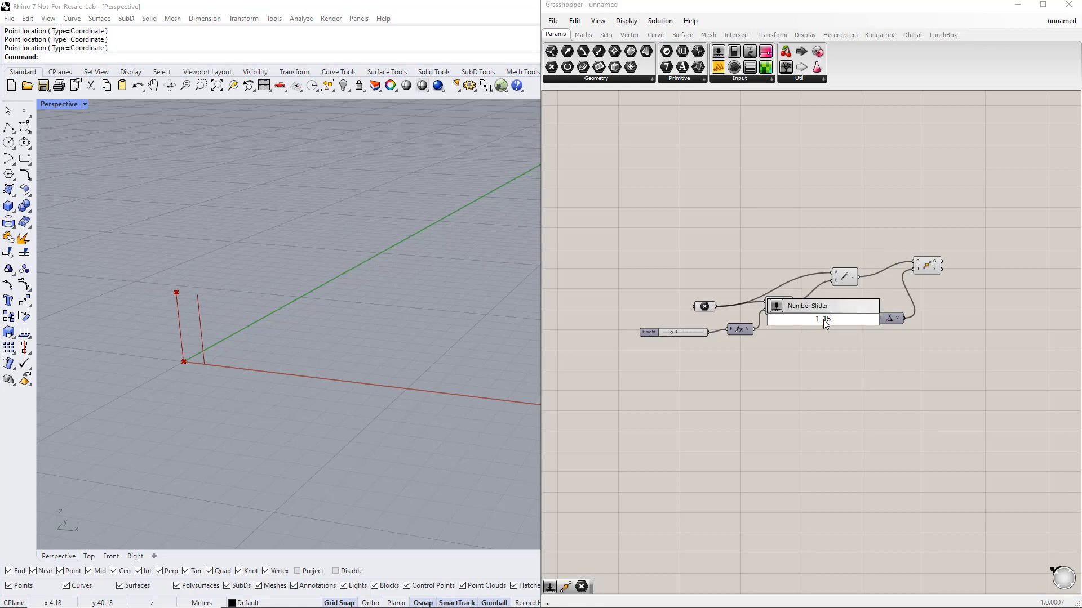
{"action": "key", "text": "Return"}
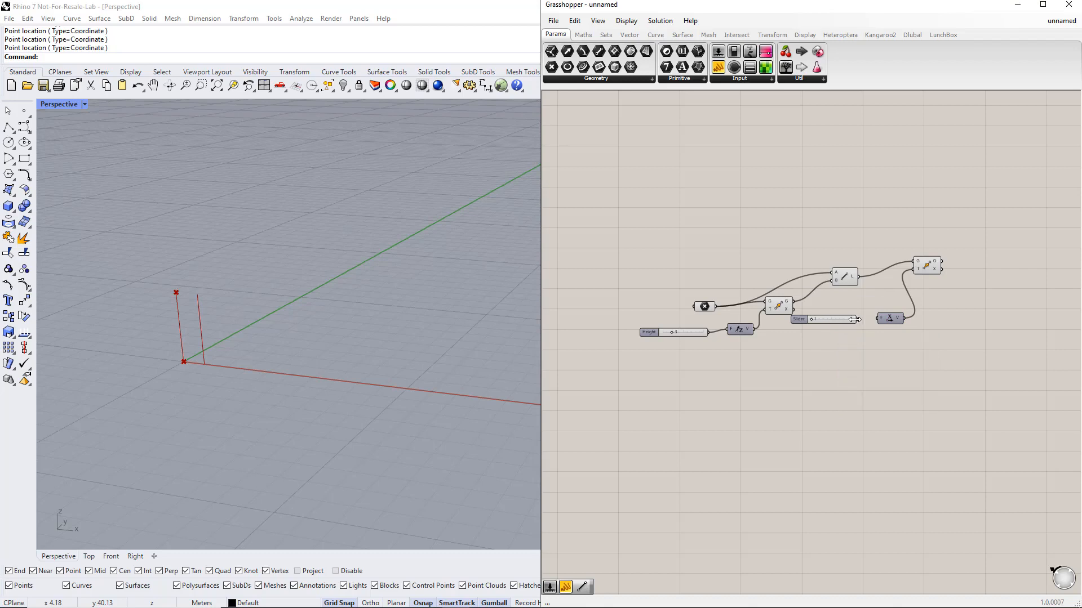
Step: Set the slider to 4 as the factor of the Unit X vector and name it Length
{"action": "left_click_drag", "start_coordinate": [813, 318], "coordinate": [823, 319]}
{"action": "right_click", "coordinate": [824, 319]}
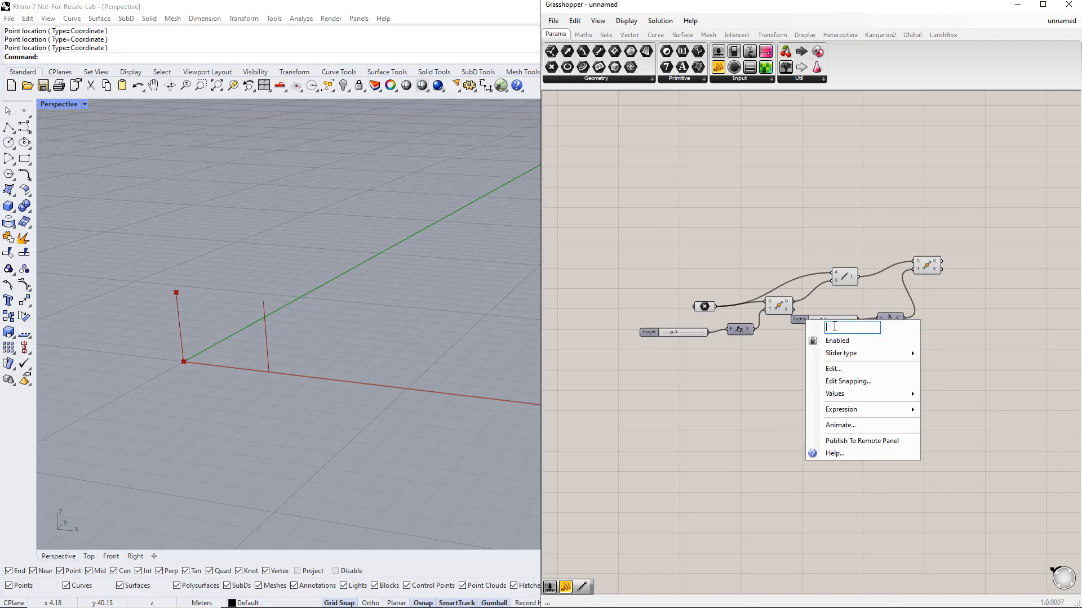
{"action": "type", "text": "Length"}
{"action": "key", "text": "Return"}
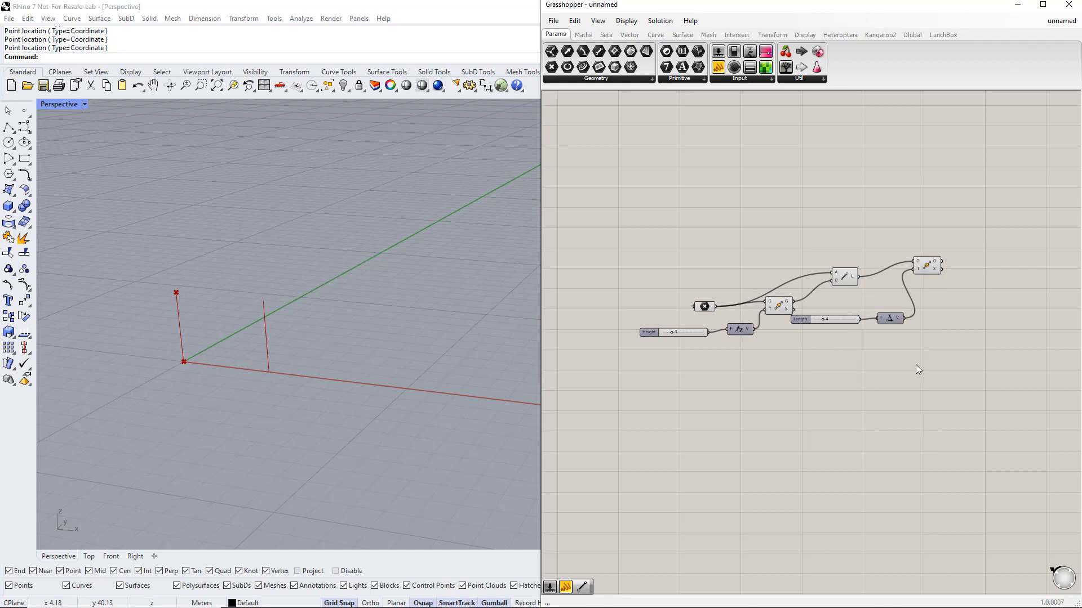
Step: Duplicate the X-direction Move component twice, feeding the base point into one copy and the raised point into the other
{"action": "right_click_drag", "start_coordinate": [977, 360], "coordinate": [939, 347]}
{"action": "left_click_drag", "start_coordinate": [896, 257], "coordinate": [900, 351]}
{"action": "left_click_drag", "start_coordinate": [677, 294], "coordinate": [884, 293]}
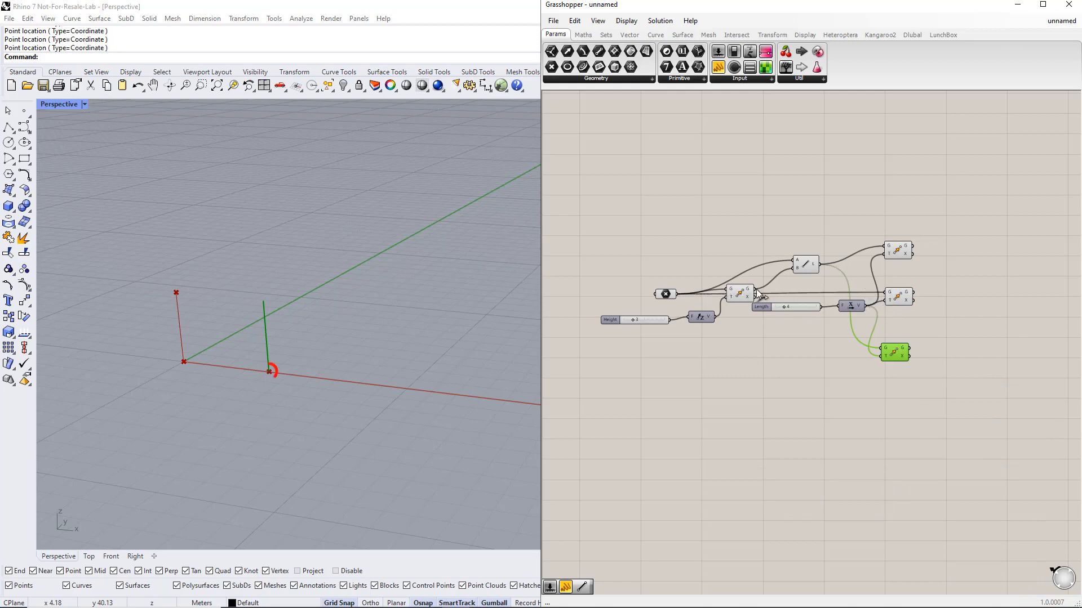
{"action": "left_click_drag", "start_coordinate": [754, 289], "coordinate": [880, 348]}
{"action": "left_click_drag", "start_coordinate": [941, 378], "coordinate": [873, 228]}
{"action": "left_click", "coordinate": [955, 292]}
Step: Add a Move component that shifts the original vertical line along a Unit Y vector
{"action": "right_click_drag", "start_coordinate": [955, 292], "coordinate": [895, 312]}
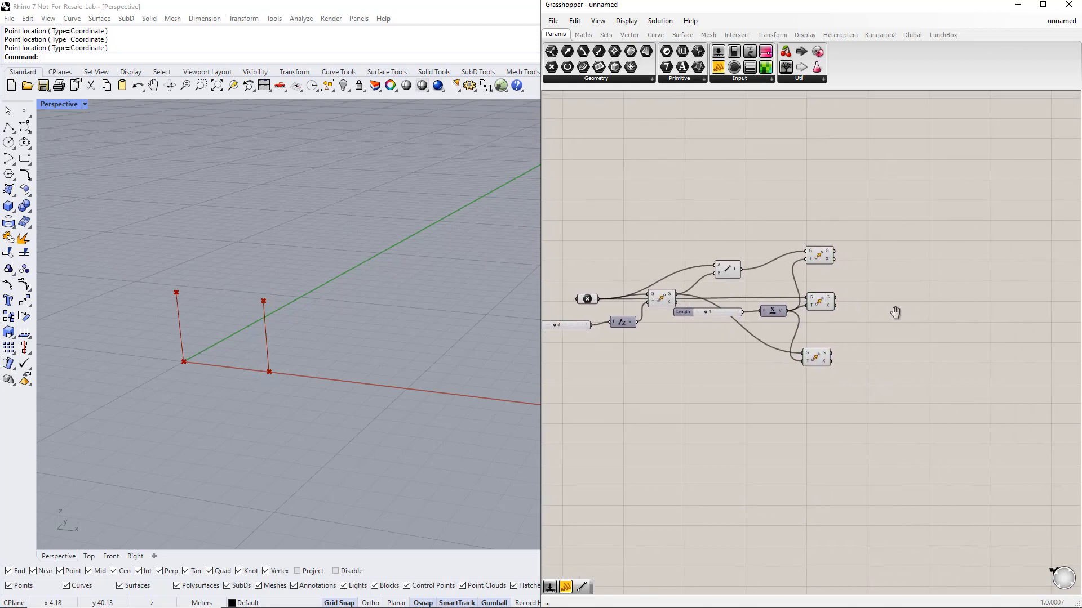
{"action": "double_click", "coordinate": [898, 224]}
{"action": "type", "text": "move"}
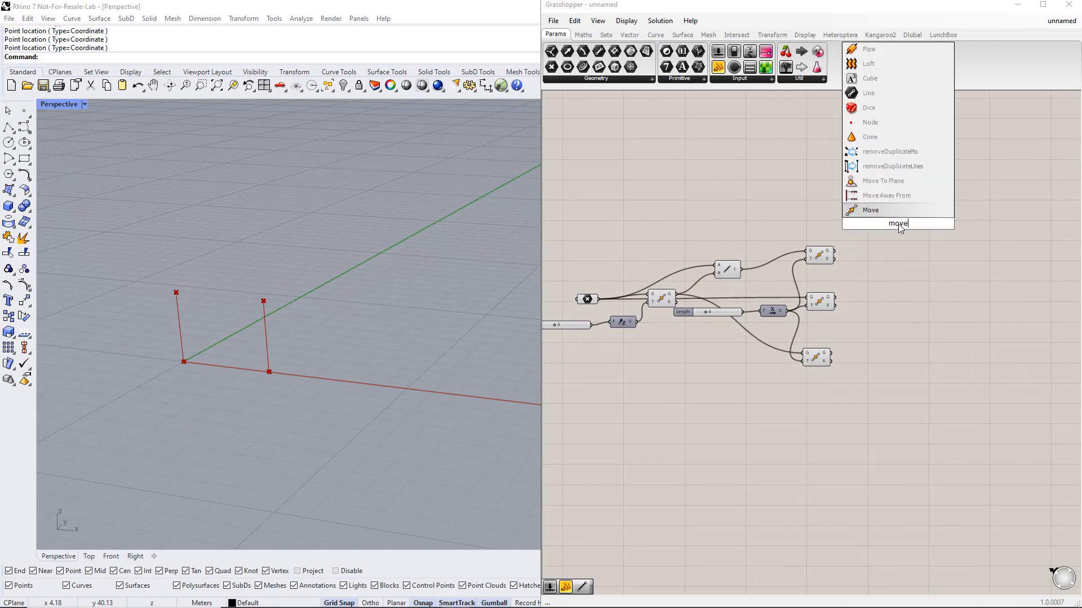
{"action": "key", "text": "Return"}
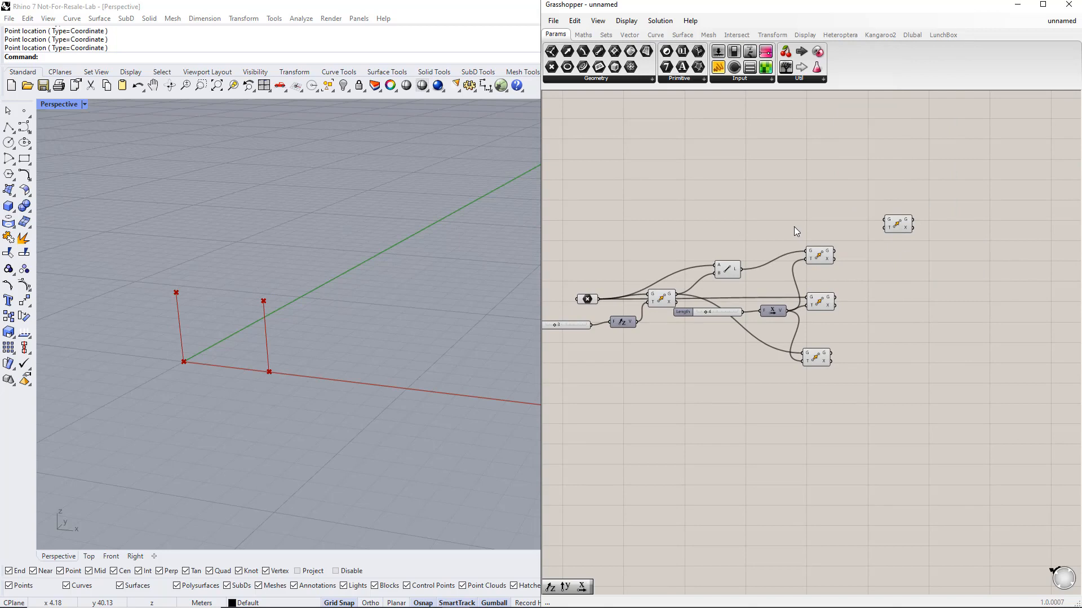
{"action": "double_click", "coordinate": [810, 222]}
{"action": "type", "text": "y"}
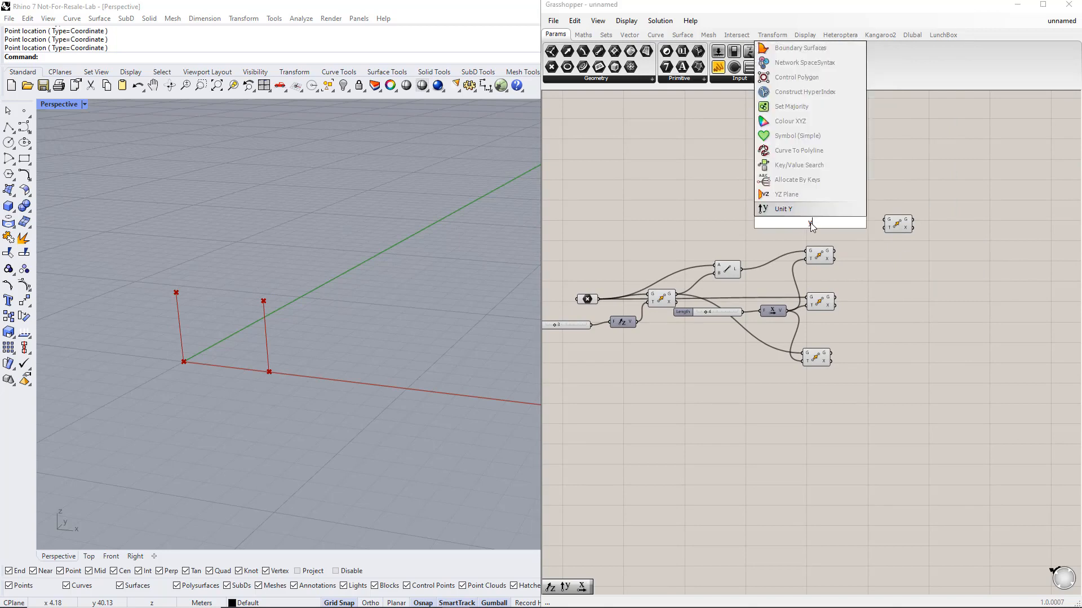
{"action": "key", "text": "Return"}
{"action": "left_click_drag", "start_coordinate": [824, 222], "coordinate": [882, 231]}
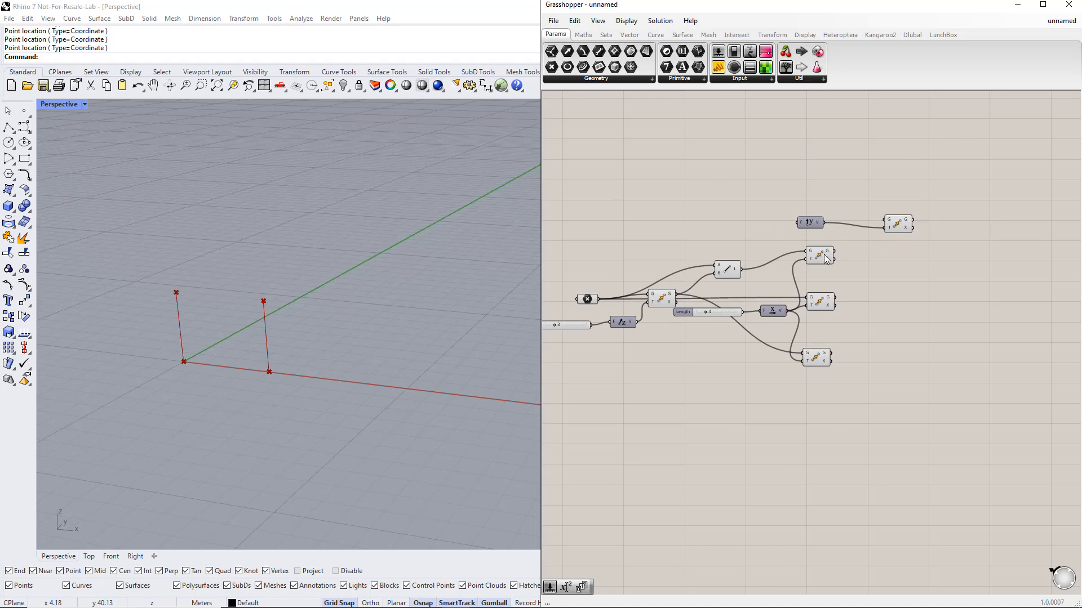
{"action": "left_click", "coordinate": [733, 262]}
{"action": "left_click_drag", "start_coordinate": [741, 268], "coordinate": [884, 220]}
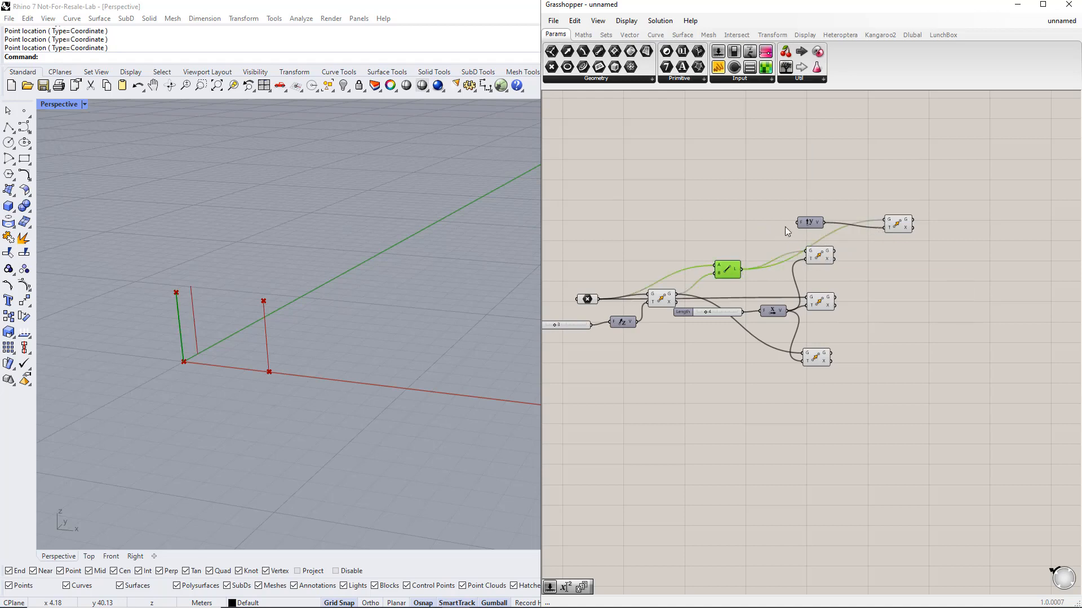
Step: Add a number slider from 1 to 10 named Width, feed it into the Unit Y vector and set it to 3
{"action": "double_click", "coordinate": [744, 222]}
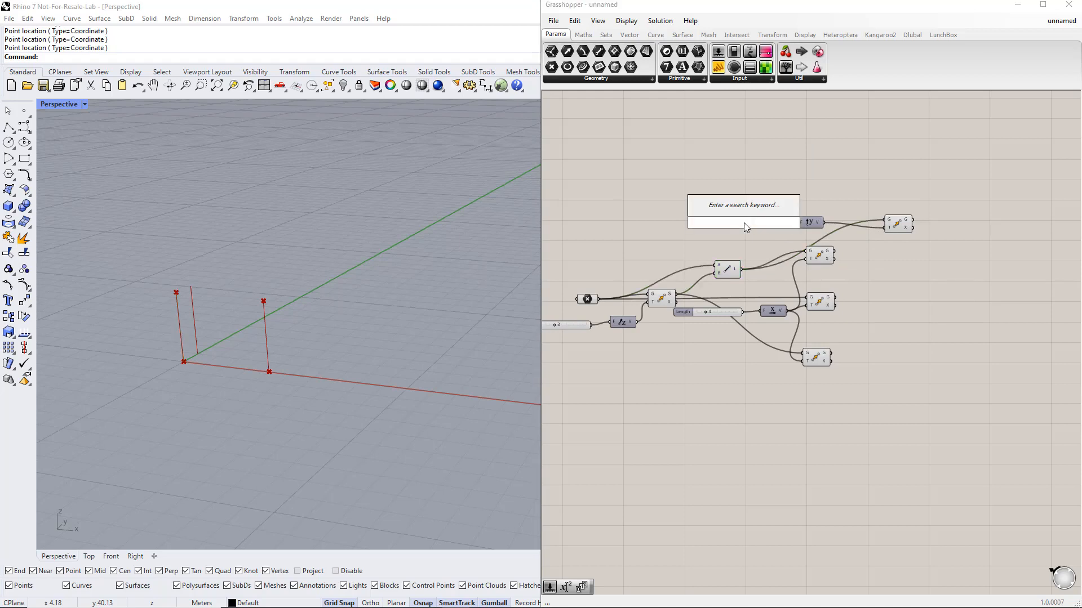
{"action": "type", "text": "1..10"}
{"action": "key", "text": "Return"}
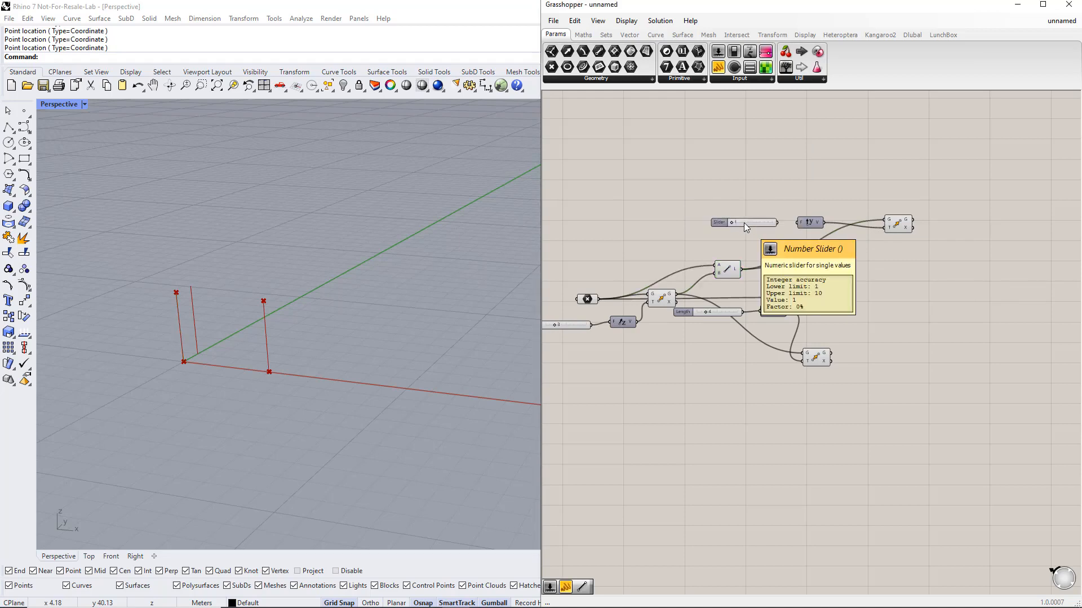
{"action": "right_click", "coordinate": [723, 221]}
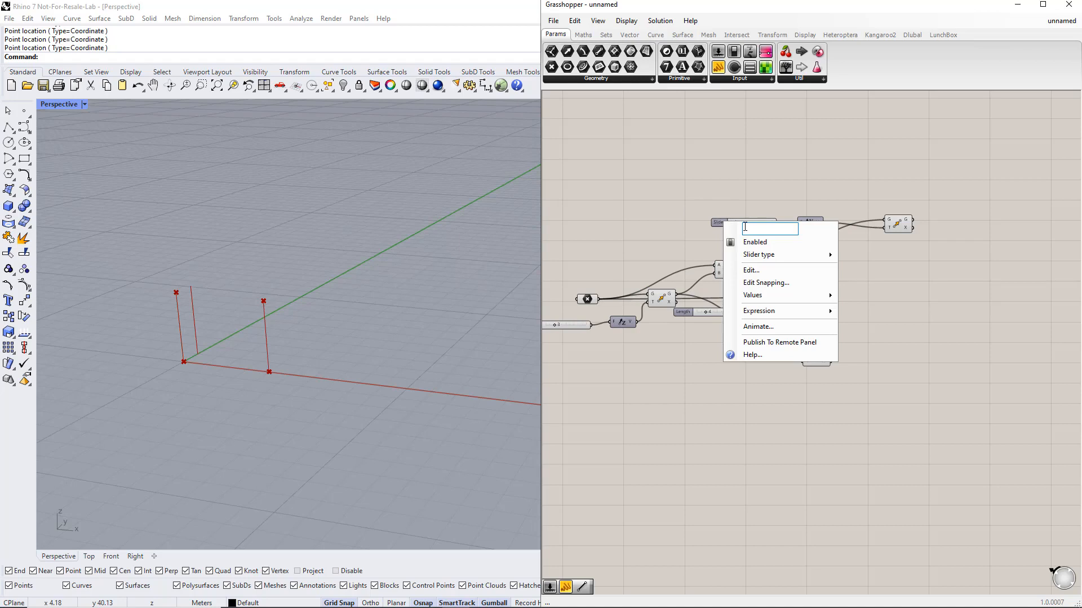
{"action": "type", "text": "Width"}
{"action": "key", "text": "Return"}
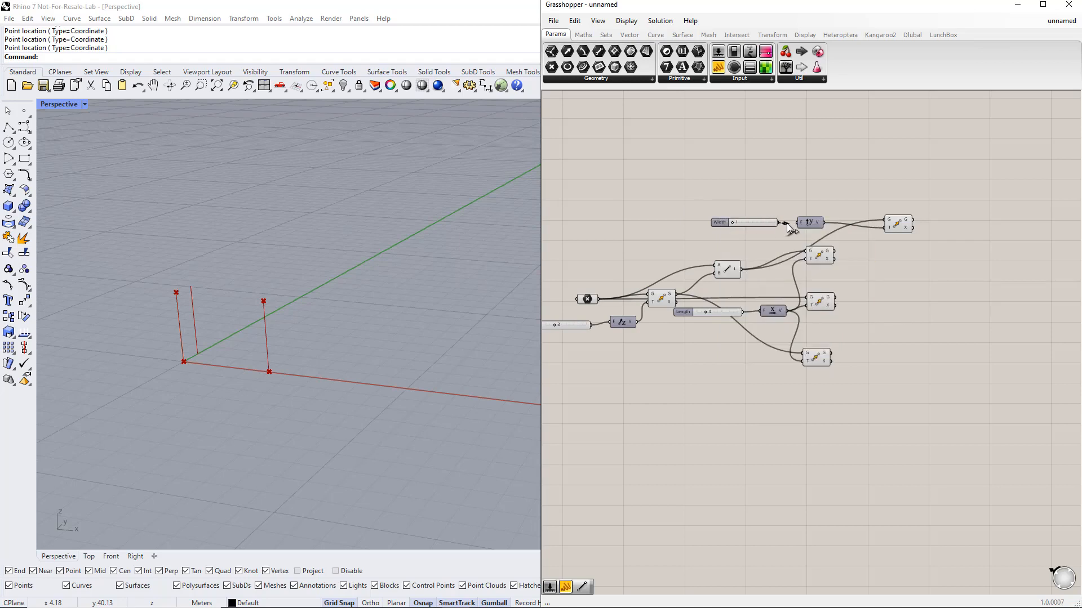
{"action": "left_click_drag", "start_coordinate": [732, 222], "coordinate": [742, 222]}
{"action": "right_click_drag", "start_coordinate": [909, 264], "coordinate": [899, 242]}
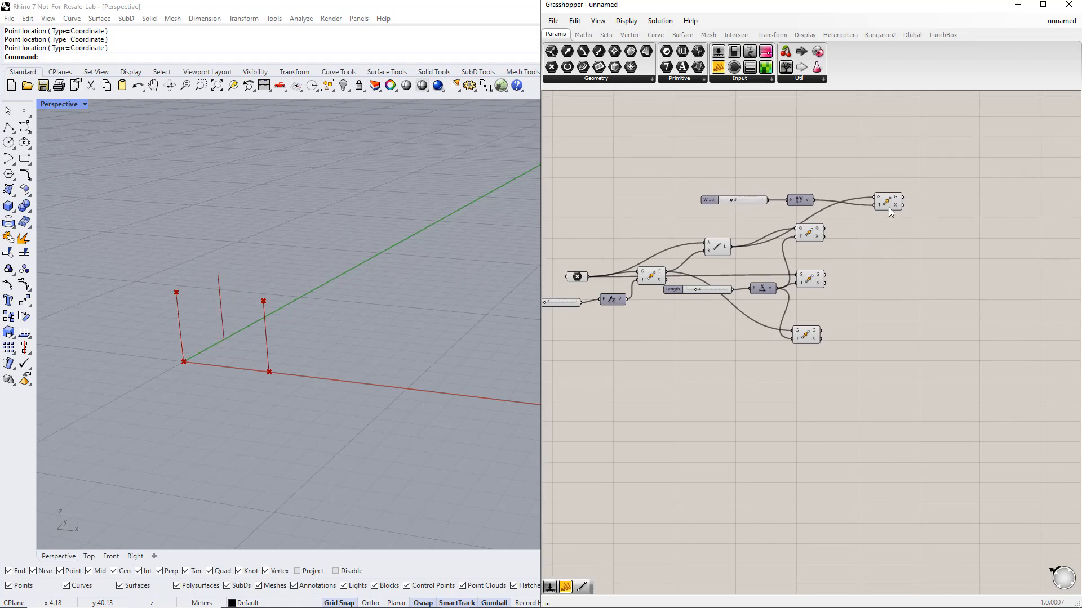
Step: Duplicate the Y-direction Move component five times, feeding in the base point, the raised point, the X-moved line and both X-moved points
{"action": "mouse_move", "coordinate": [890, 203]}
{"action": "left_mouse_down"}
{"action": "mouse_move", "coordinate": [904, 187]}
{"action": "mouse_move", "coordinate": [903, 225]}
{"action": "left_mouse_up"}
{"action": "left_click", "coordinate": [903, 188], "text": "alt"}
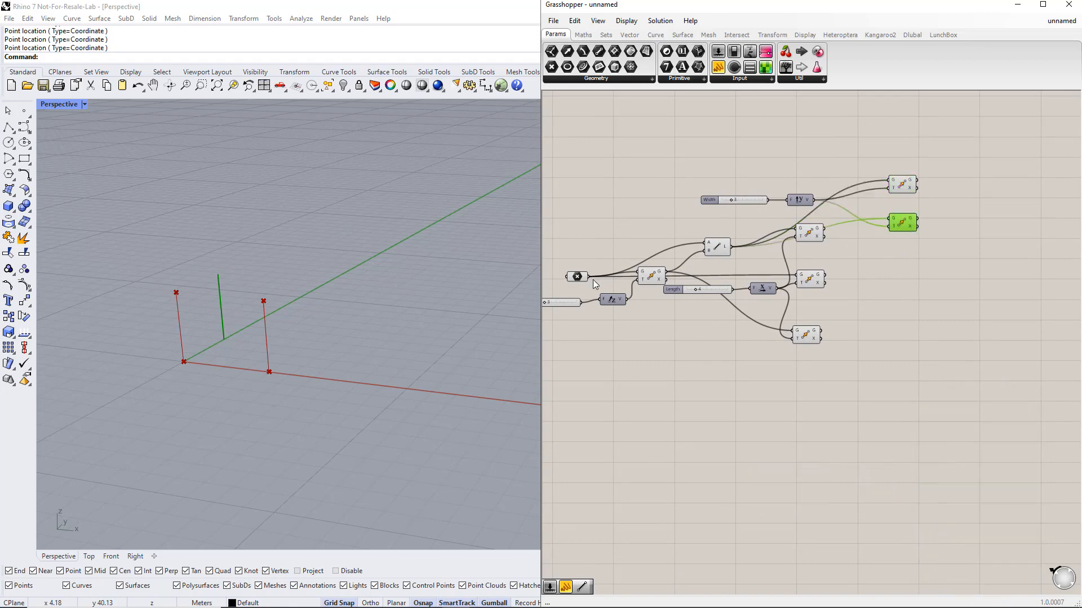
{"action": "left_click_drag", "start_coordinate": [590, 277], "coordinate": [901, 263]}
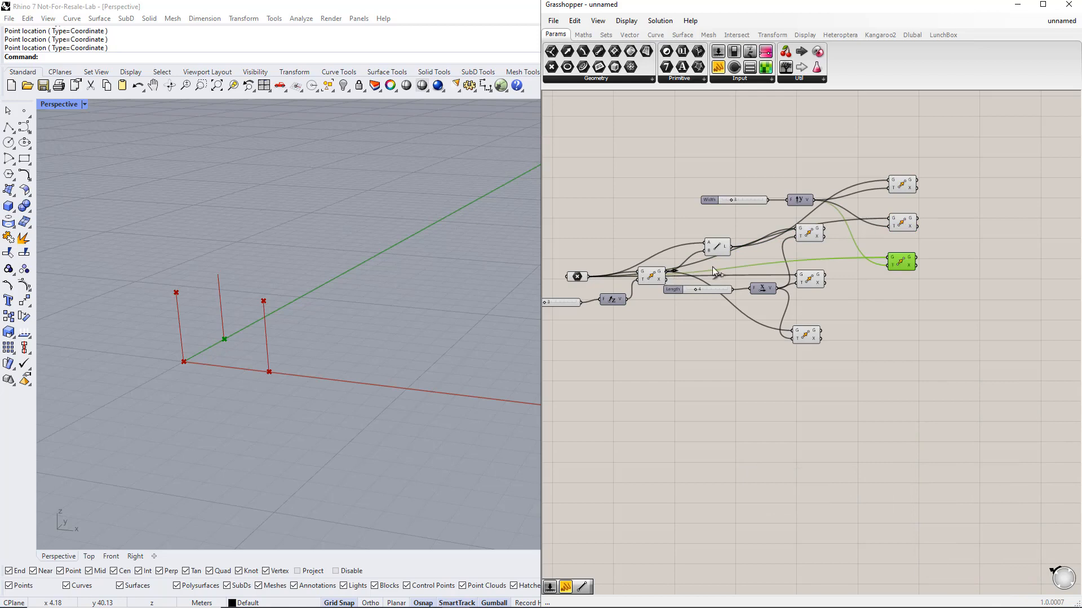
{"action": "left_click_drag", "start_coordinate": [666, 271], "coordinate": [901, 304]}
{"action": "left_click_drag", "start_coordinate": [824, 228], "coordinate": [903, 342]}
{"action": "left_click_drag", "start_coordinate": [826, 279], "coordinate": [906, 387]}
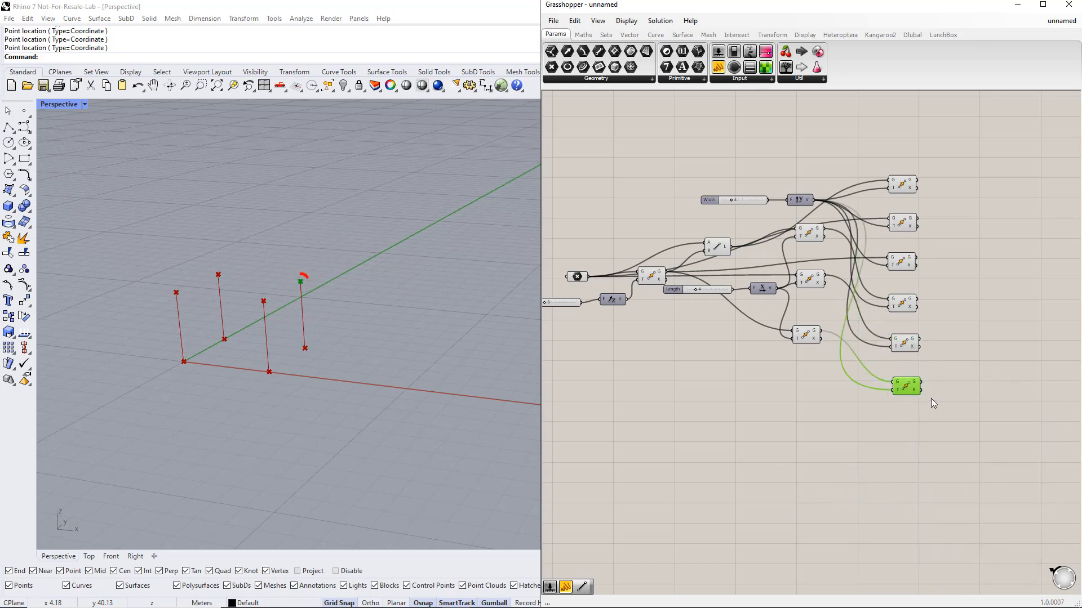
{"action": "left_click_drag", "start_coordinate": [961, 413], "coordinate": [909, 160]}
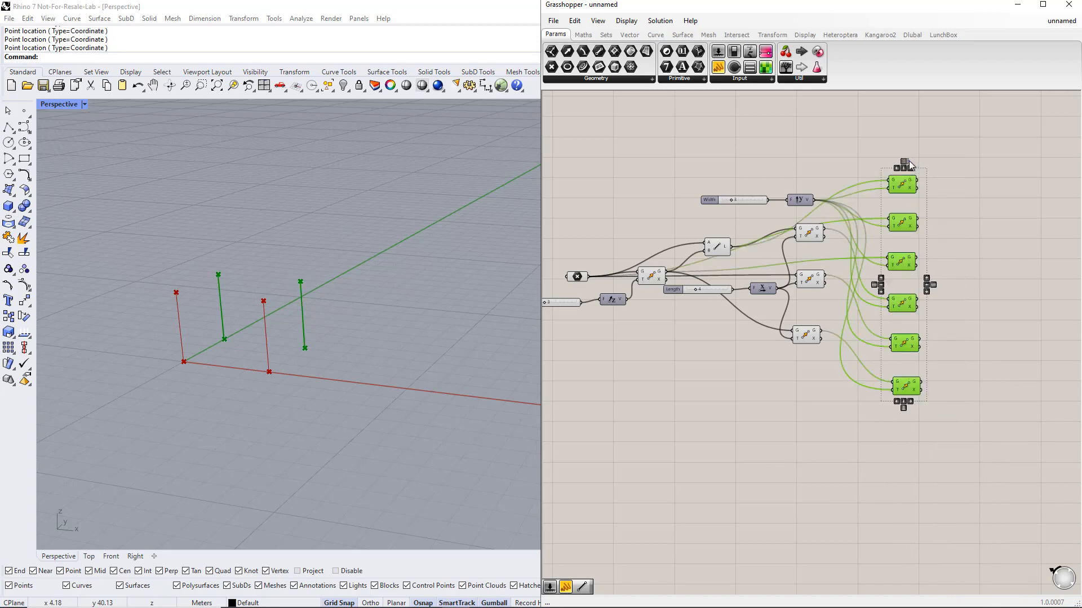
{"action": "left_click", "coordinate": [961, 291]}
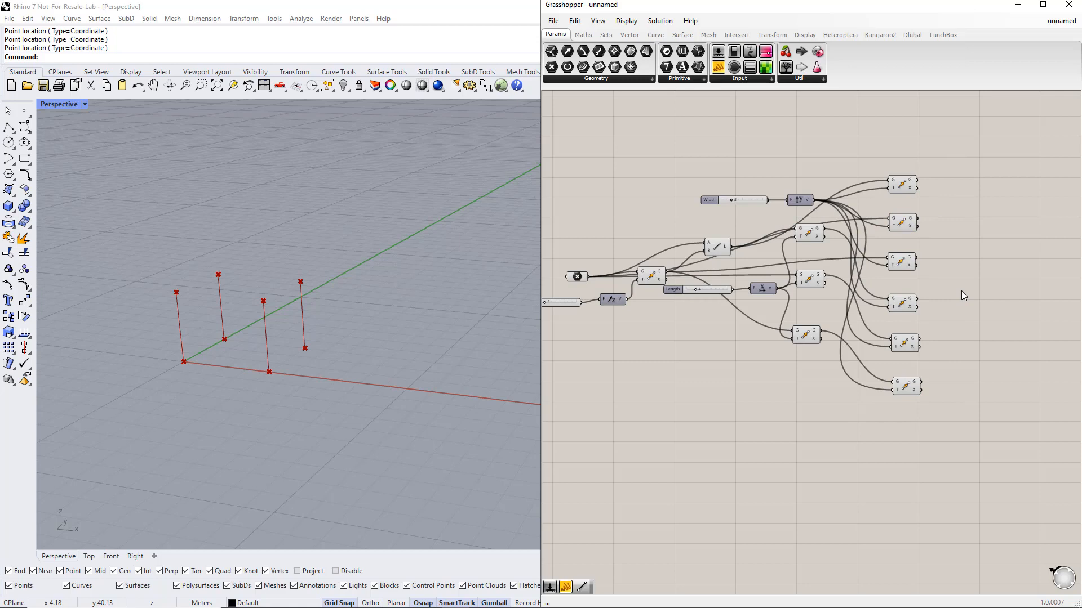
Step: Add a Line component connecting the raised point to its X-moved copy as the front upper beam
{"action": "left_click", "coordinate": [655, 274]}
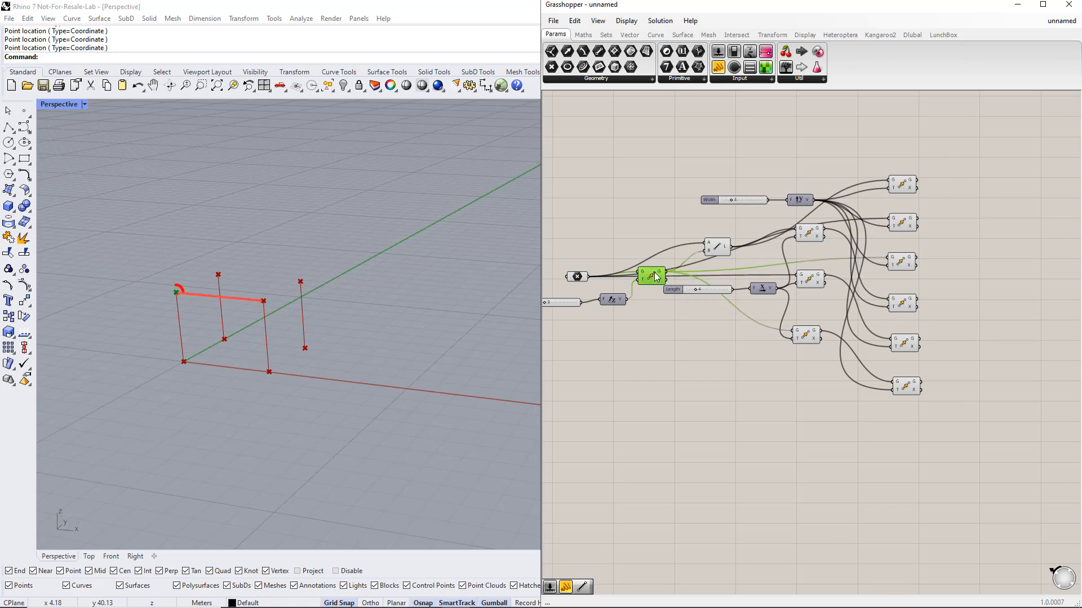
{"action": "left_click", "coordinate": [804, 336]}
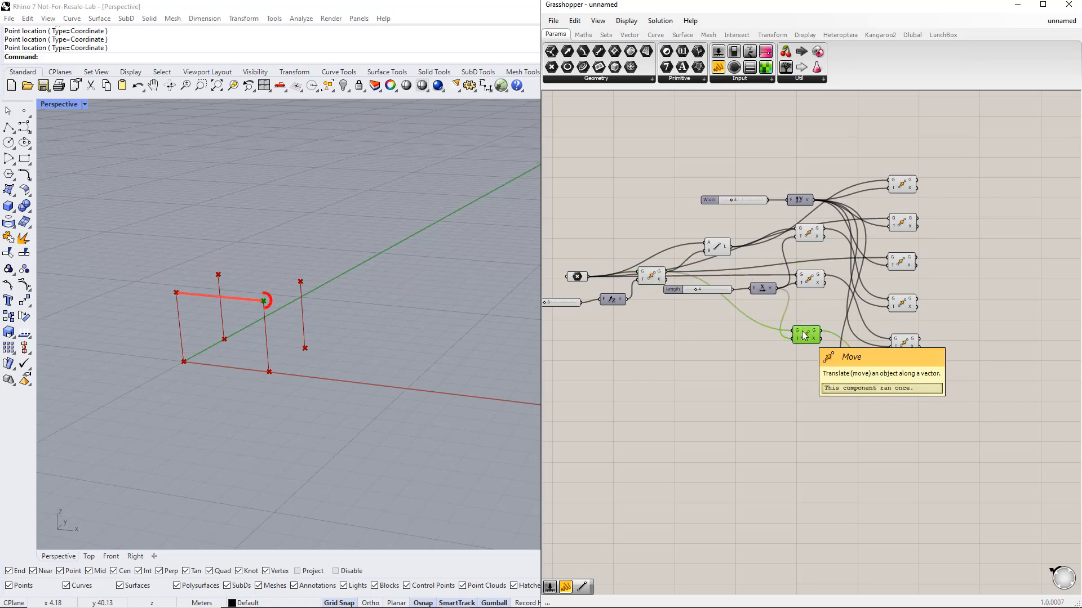
{"action": "left_click", "coordinate": [901, 263]}
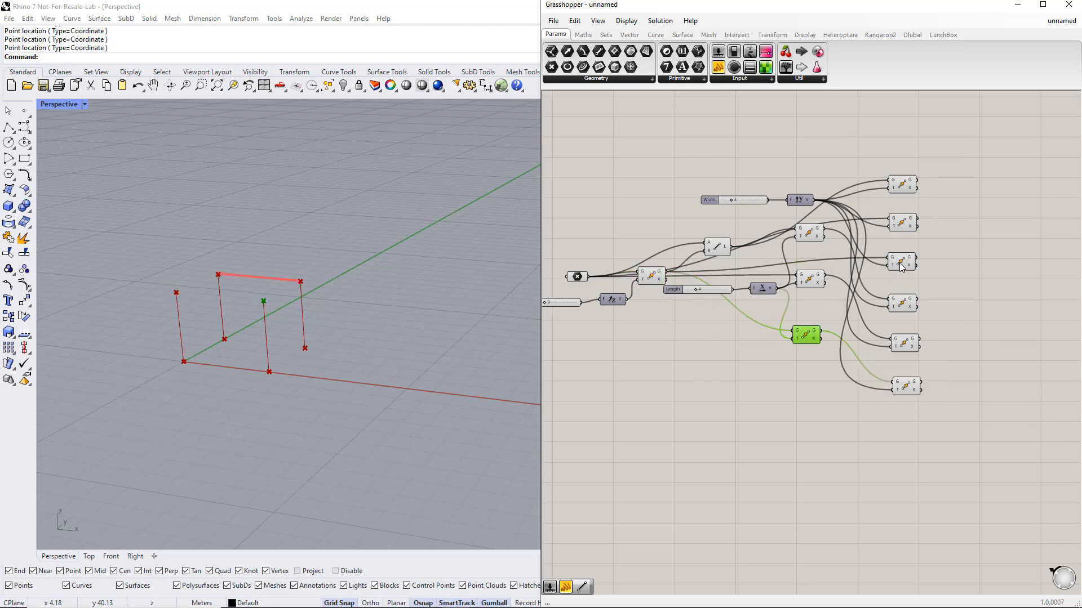
{"action": "left_click", "coordinate": [906, 387]}
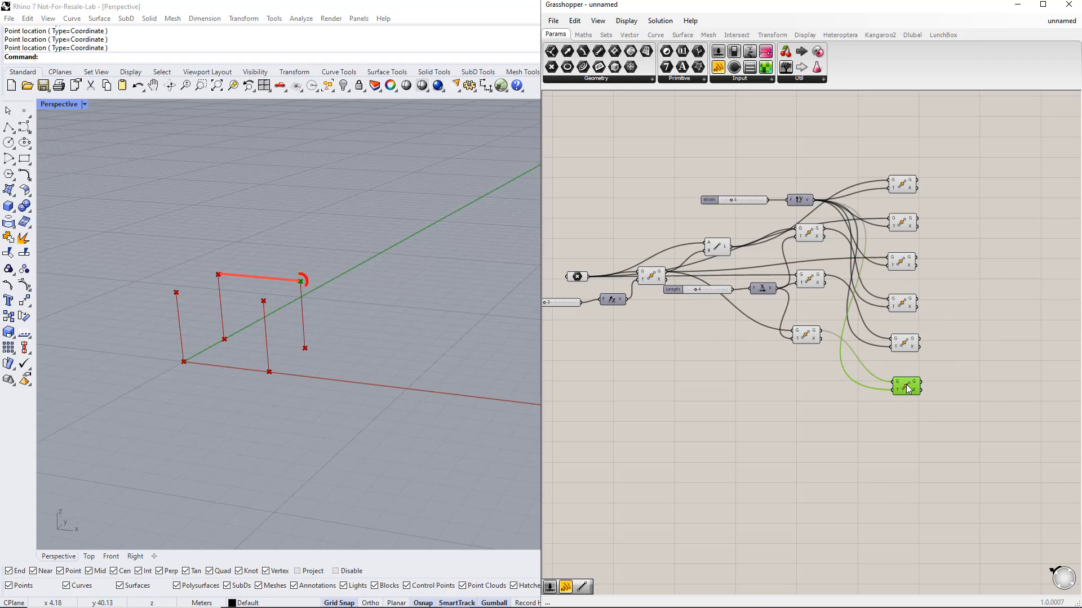
{"action": "double_click", "coordinate": [971, 255]}
{"action": "type", "text": "l"}
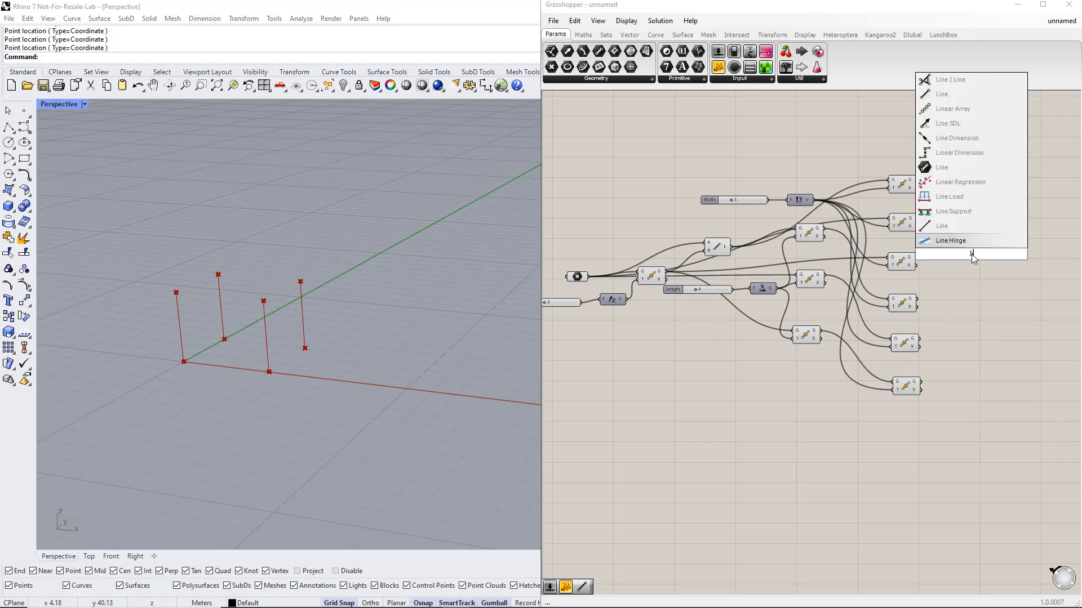
{"action": "type", "text": "ine"}
{"action": "key", "text": "Return"}
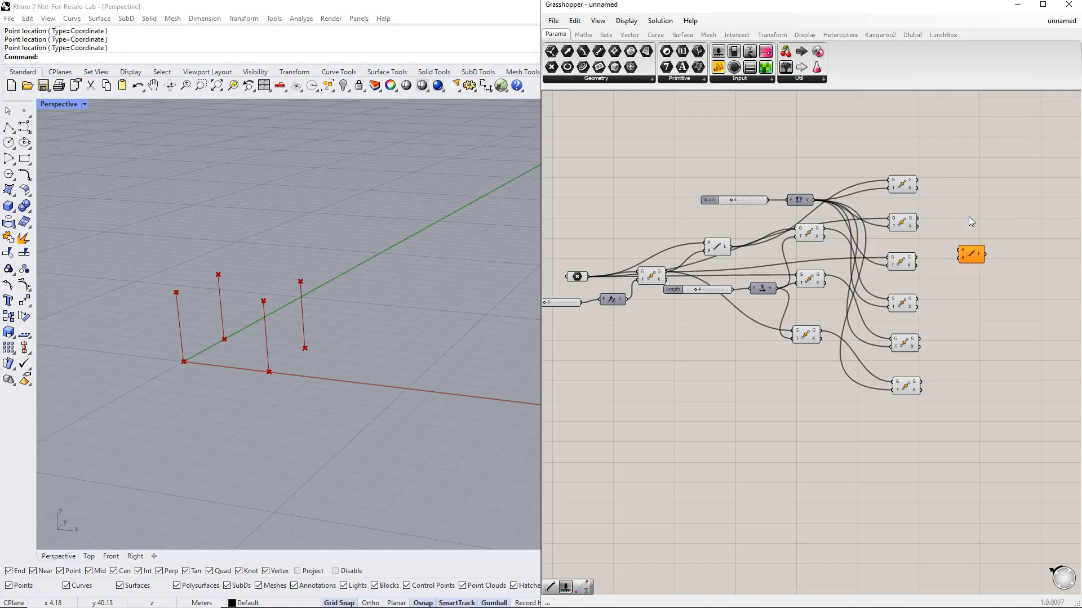
{"action": "left_click_drag", "start_coordinate": [667, 272], "coordinate": [956, 255]}
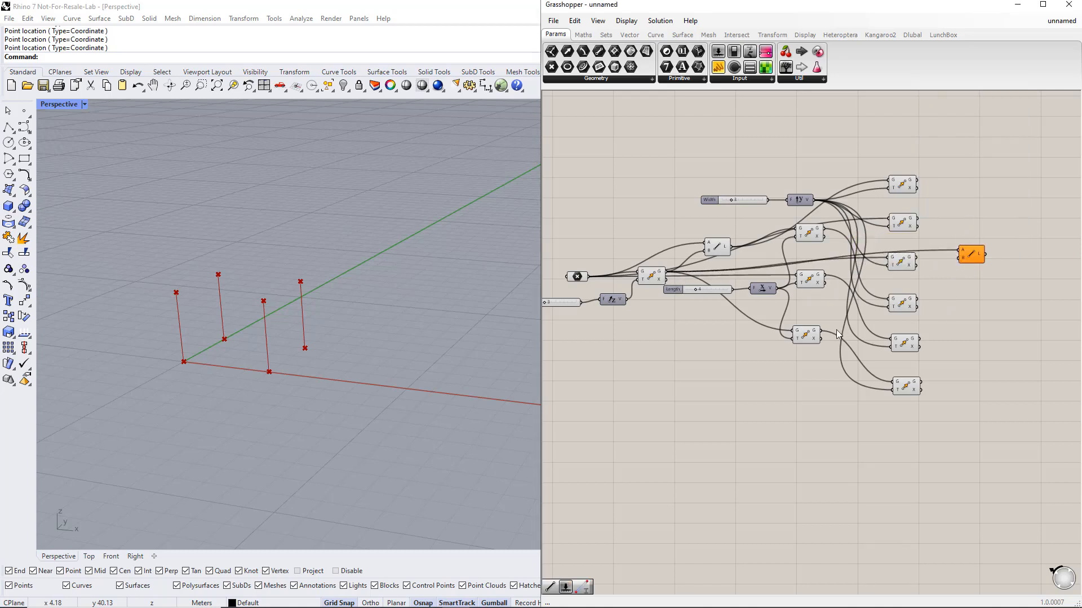
{"action": "left_click_drag", "start_coordinate": [823, 334], "coordinate": [978, 256]}
{"action": "left_click", "coordinate": [972, 256]}
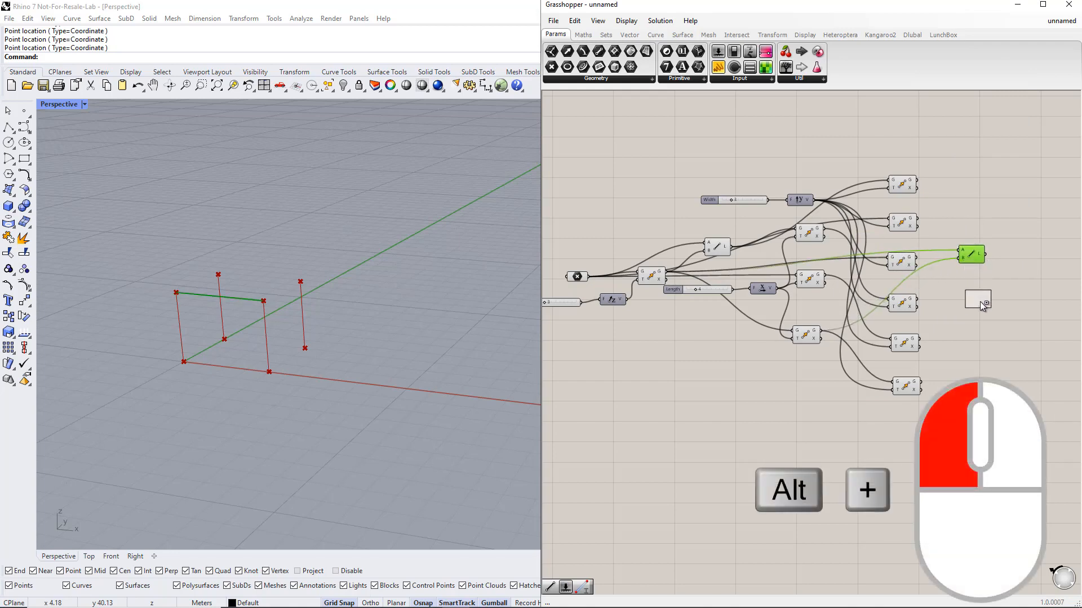
Step: Duplicate the upper Line component and connect it between the two raised points of the Y-moved side
{"action": "left_click_drag", "start_coordinate": [980, 303], "coordinate": [980, 302], "text": "alt"}
{"action": "left_click_drag", "start_coordinate": [917, 258], "coordinate": [964, 295]}
{"action": "left_click_drag", "start_coordinate": [921, 383], "coordinate": [968, 303]}
{"action": "left_click", "coordinate": [1014, 296]}
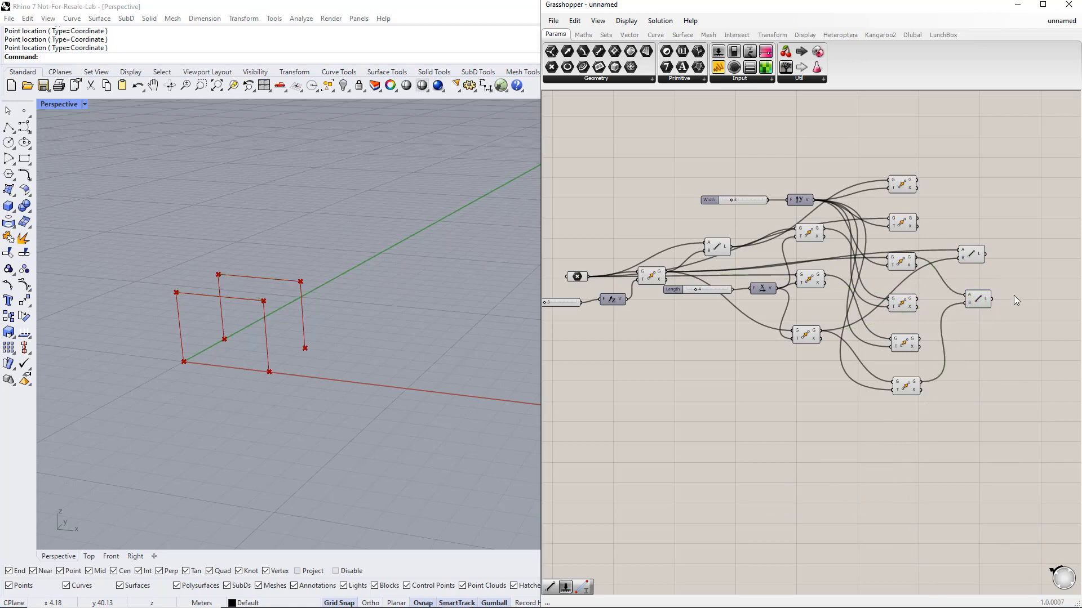
Step: Add a Divide Curve component and feed the front upper line into its curve input
{"action": "right_click_drag", "start_coordinate": [1014, 295], "coordinate": [942, 294]}
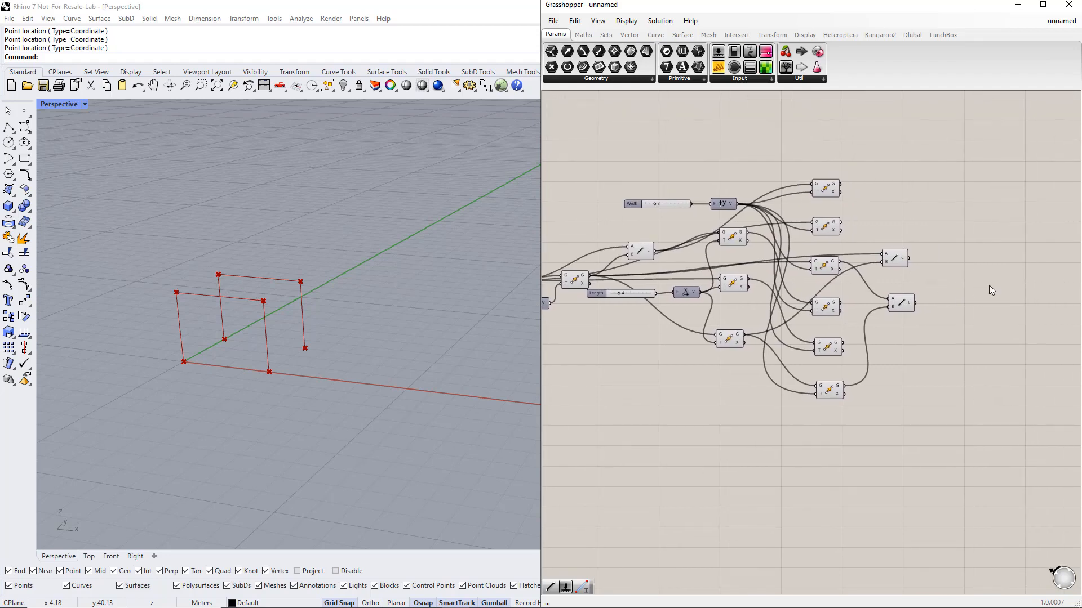
{"action": "double_click", "coordinate": [984, 278]}
{"action": "type", "text": "d"}
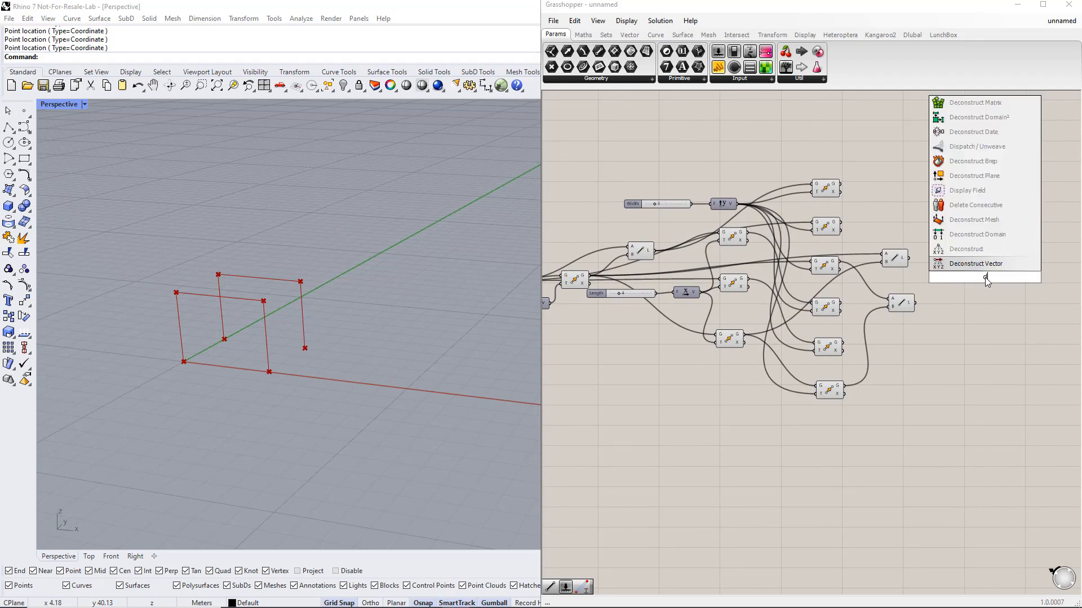
{"action": "type", "text": "ivide curve"}
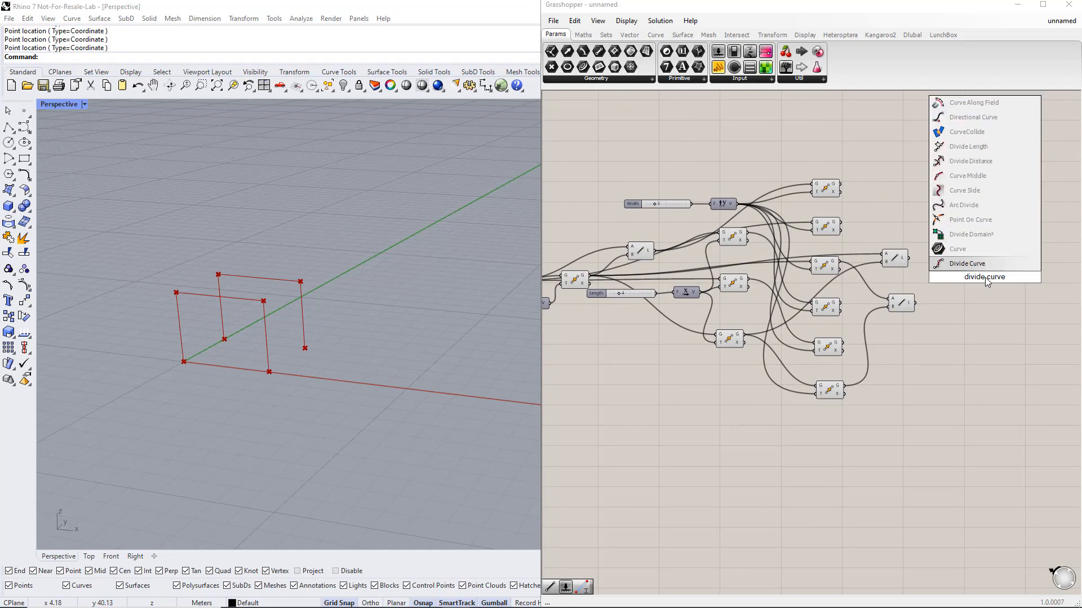
{"action": "key", "text": "Return"}
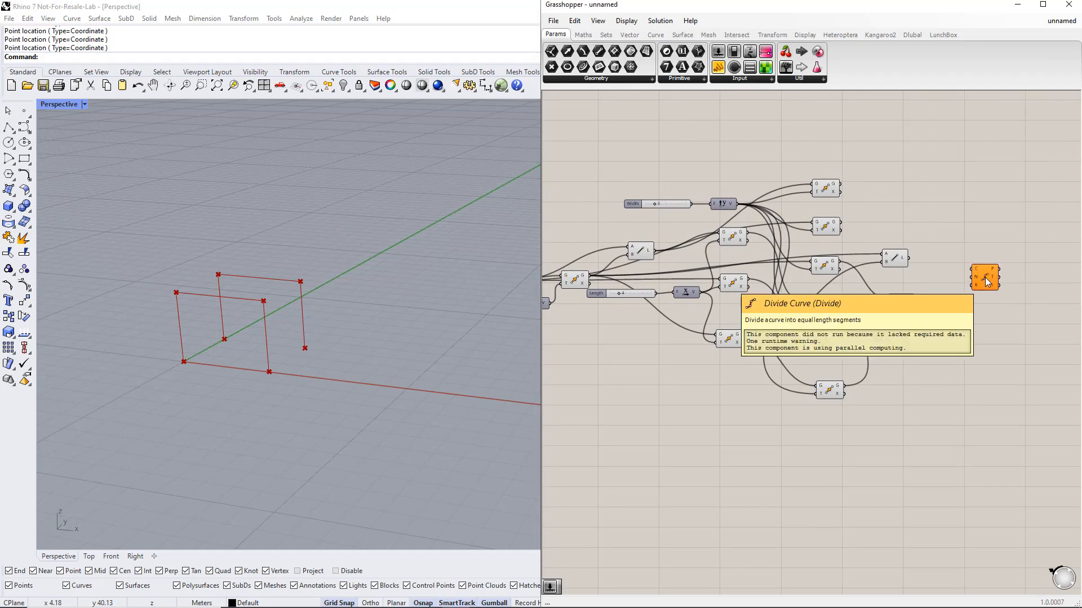
{"action": "left_click_drag", "start_coordinate": [984, 277], "coordinate": [989, 261]}
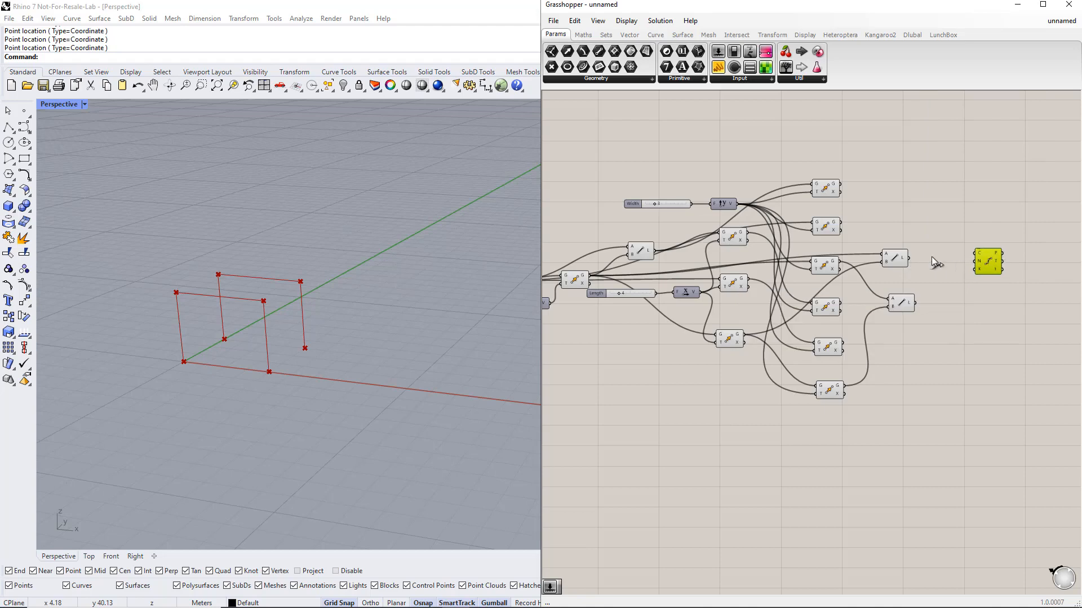
{"action": "left_click_drag", "start_coordinate": [908, 258], "coordinate": [979, 255]}
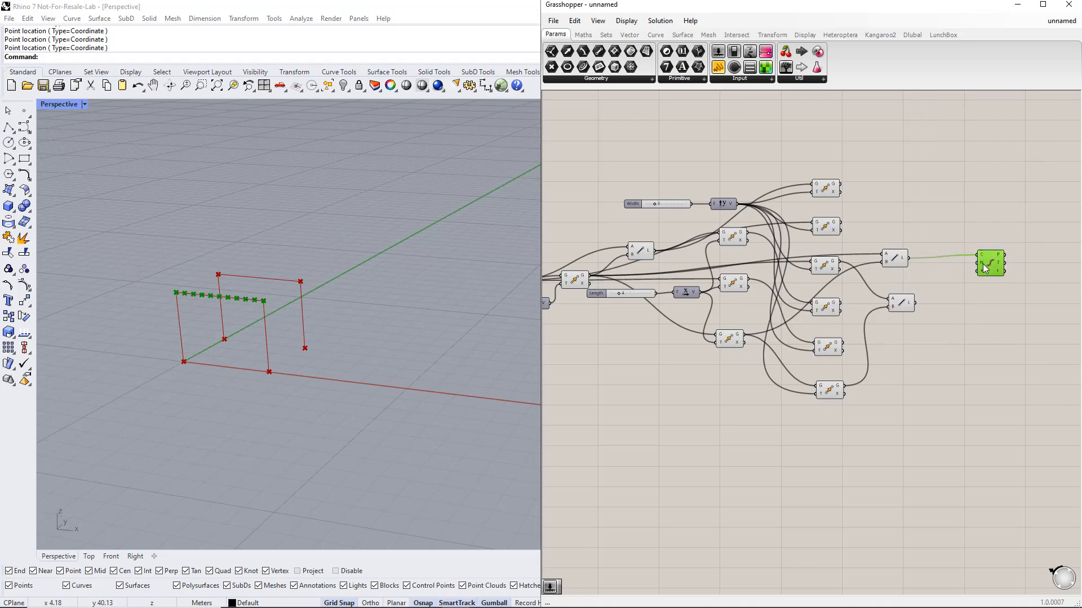
{"action": "mouse_move", "coordinate": [985, 269]}
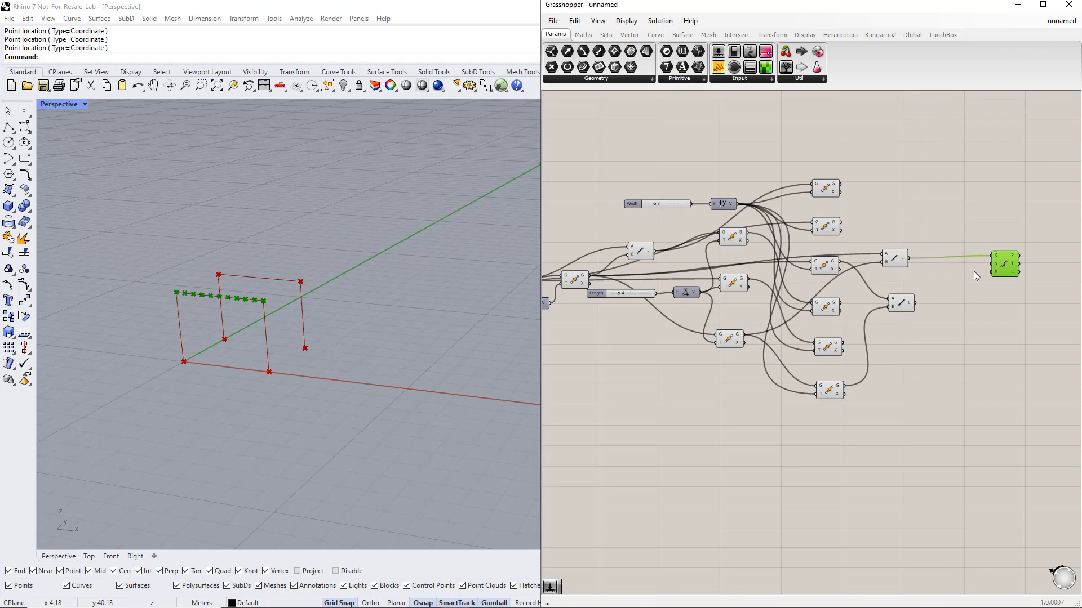
Step: Add a number slider from 1 to 15 as the Divide Curve count and name it Number of Segments
{"action": "double_click", "coordinate": [965, 273]}
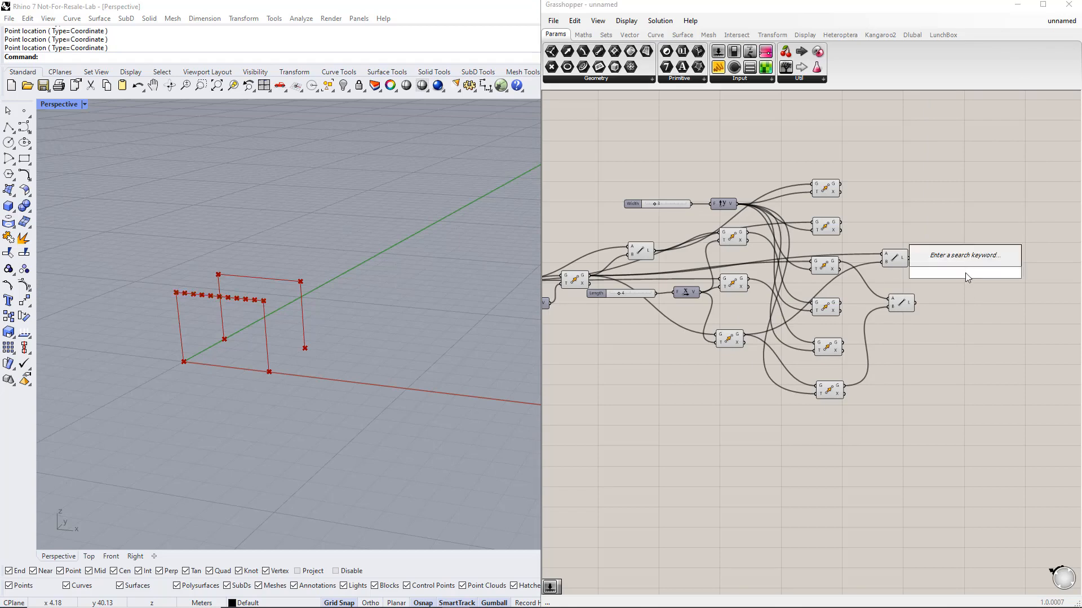
{"action": "type", "text": "1..15"}
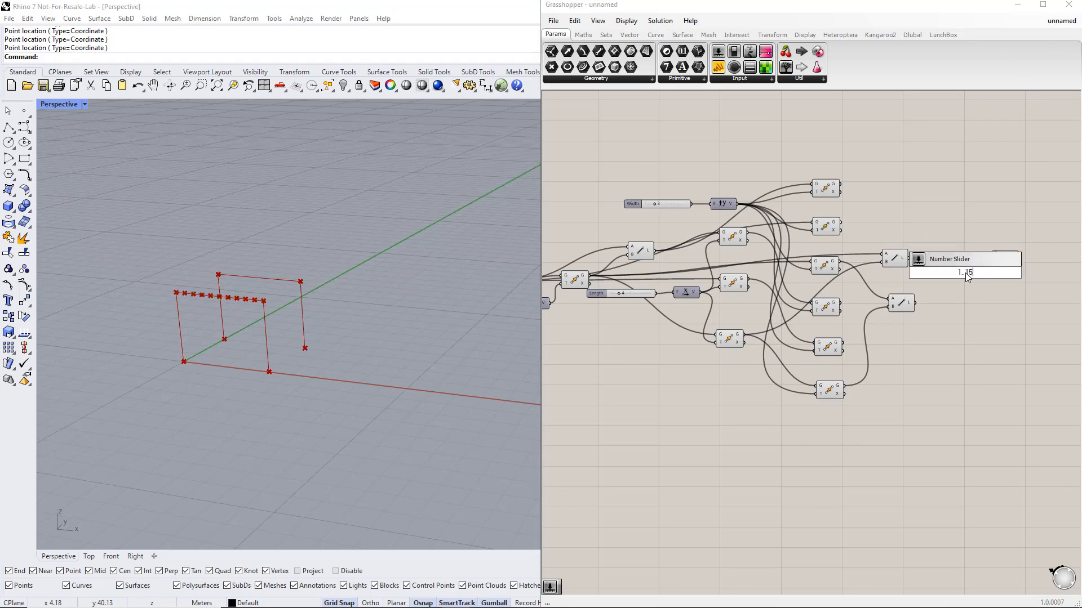
{"action": "key", "text": "Return"}
{"action": "left_click", "coordinate": [965, 273]}
{"action": "left_click_drag", "start_coordinate": [956, 275], "coordinate": [990, 264]}
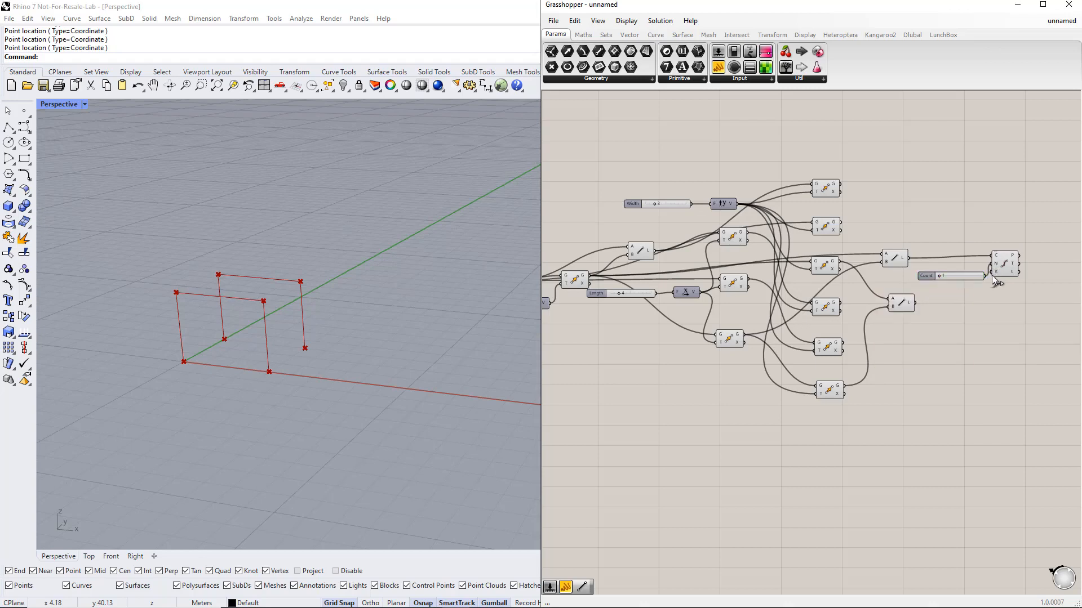
{"action": "right_click", "coordinate": [928, 276]}
{"action": "type", "text": "Num"}
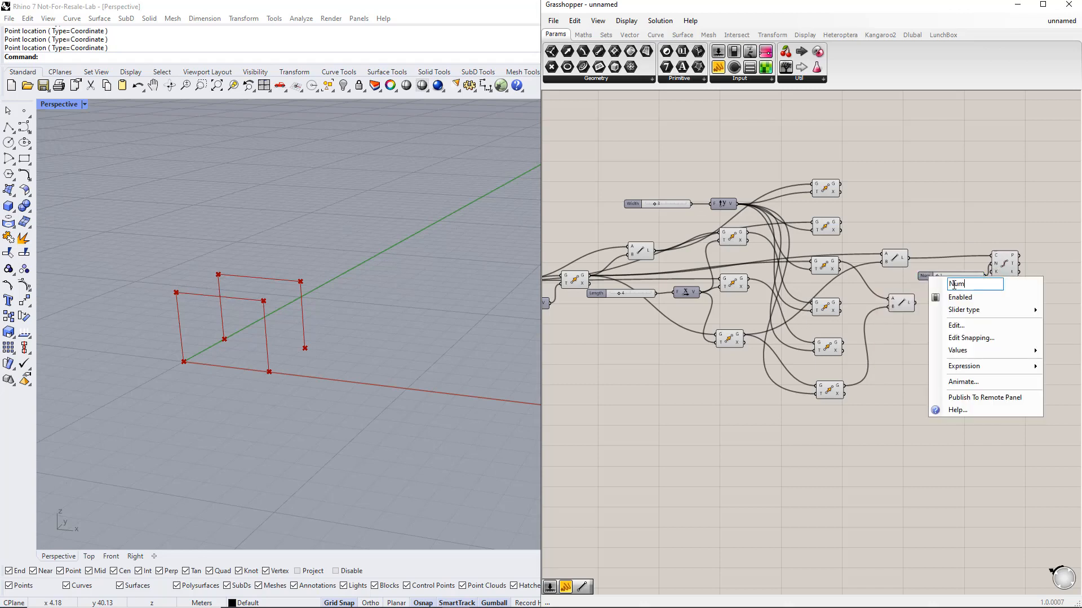
{"action": "type", "text": "ber of Segments"}
{"action": "key", "text": "Return"}
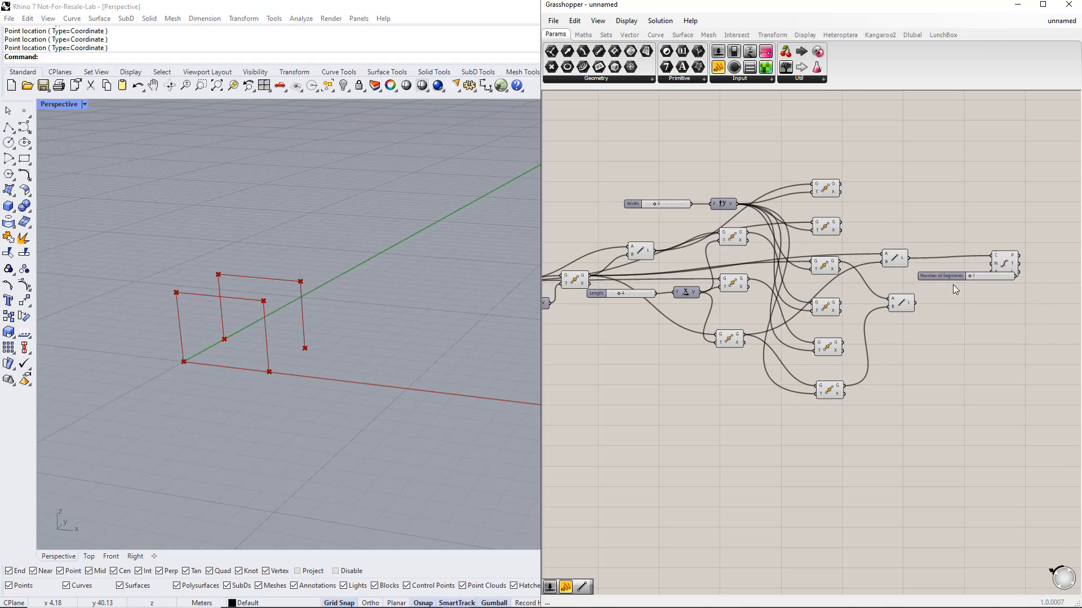
Step: Duplicate Divide Curve for the rear upper line with the same segment slider, and set the number of segments to 4
{"action": "left_click_drag", "start_coordinate": [995, 272], "coordinate": [913, 303]}
{"action": "left_click", "coordinate": [1022, 337]}
{"action": "right_click_drag", "start_coordinate": [1023, 337], "coordinate": [908, 270]}
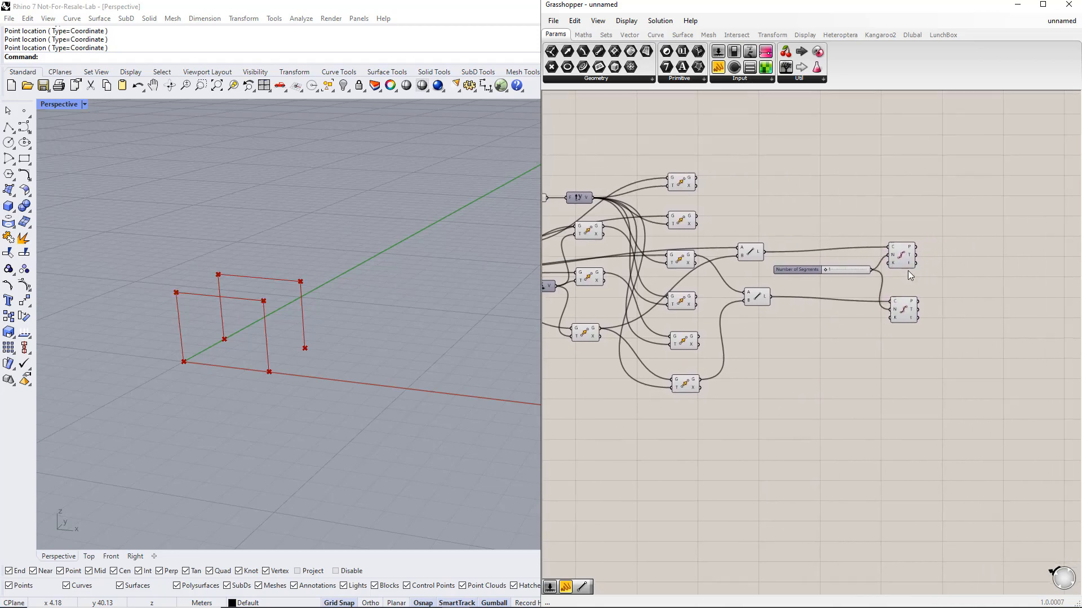
{"action": "left_click_drag", "start_coordinate": [906, 260], "coordinate": [913, 255]}
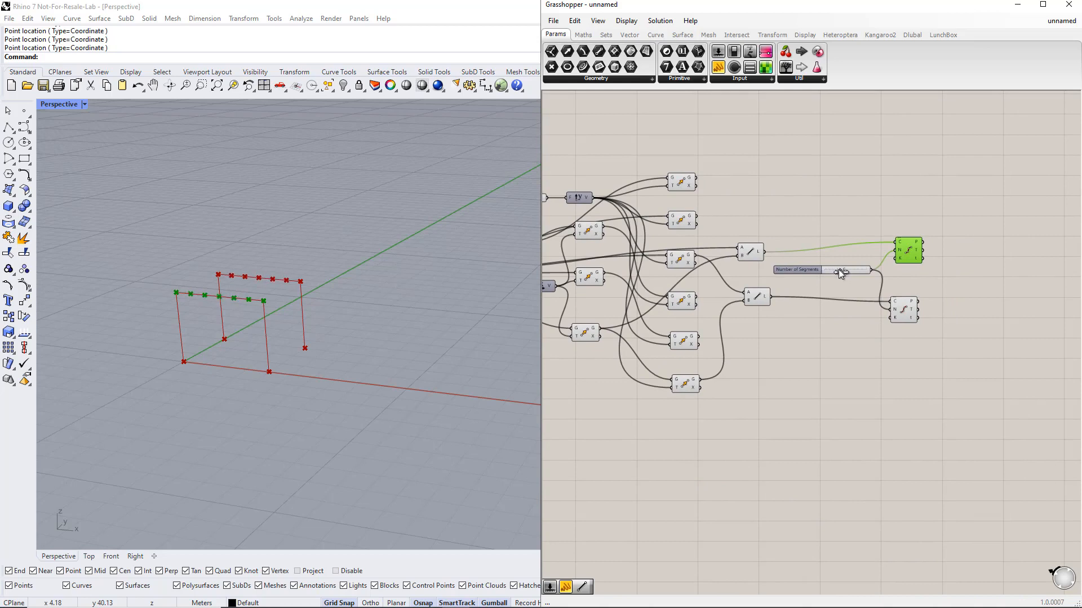
{"action": "left_click_drag", "start_coordinate": [839, 269], "coordinate": [832, 270]}
{"action": "left_click", "coordinate": [961, 286]}
Step: Add a Line component connecting the division points of the front upper line to those of the rear upper line
{"action": "right_click_drag", "start_coordinate": [961, 286], "coordinate": [906, 284]}
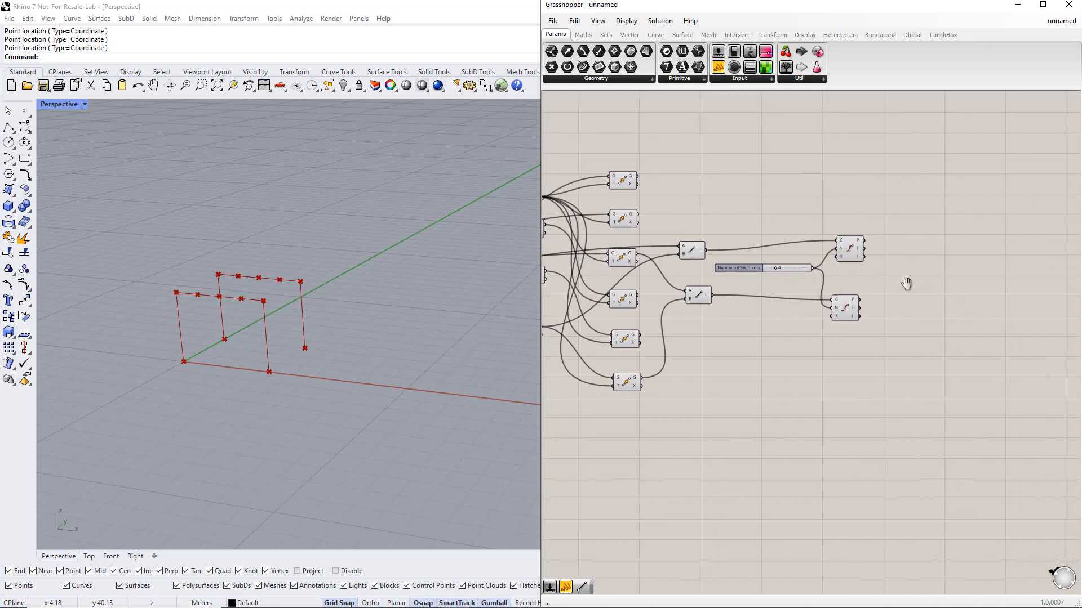
{"action": "double_click", "coordinate": [912, 280]}
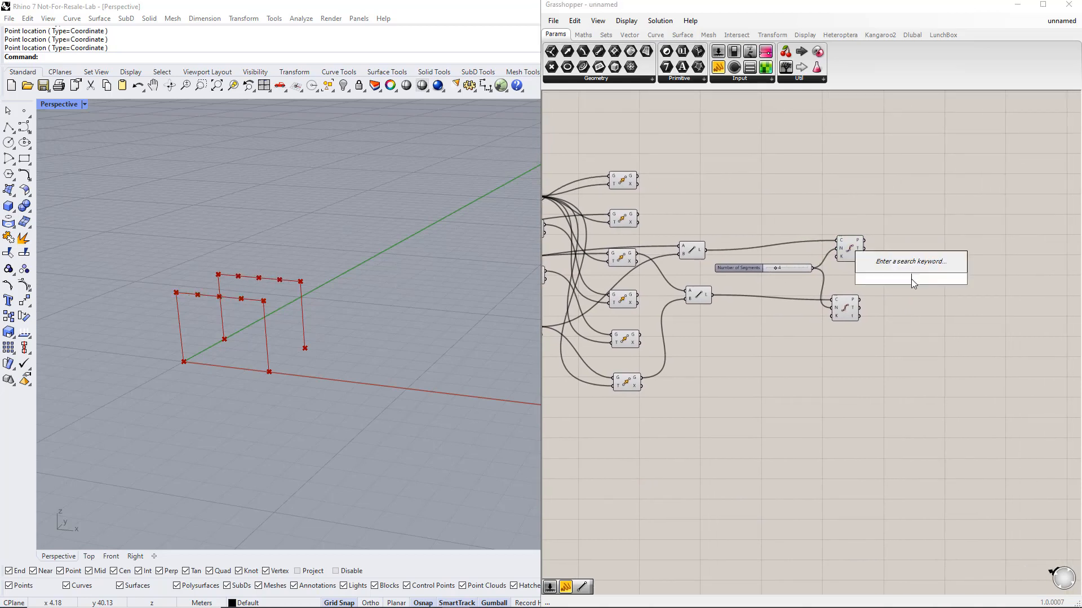
{"action": "type", "text": "line"}
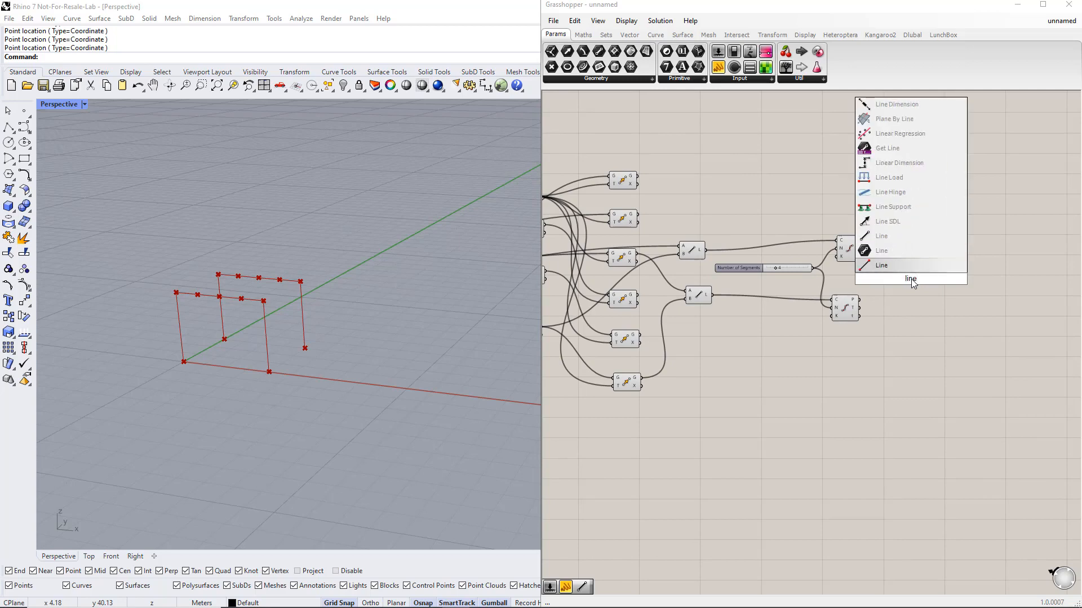
{"action": "key", "text": "Return"}
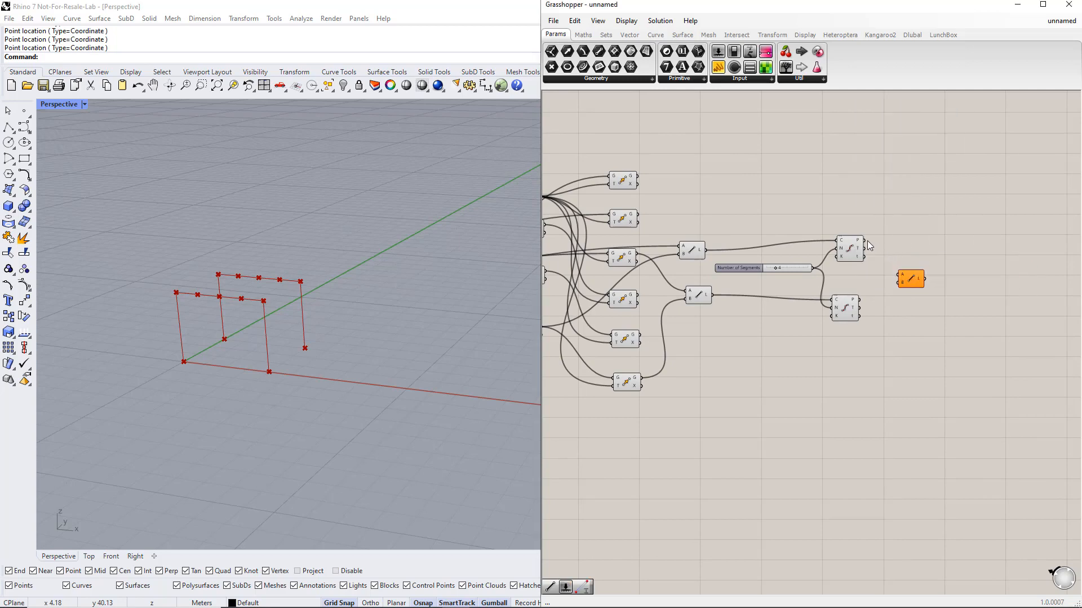
{"action": "left_click_drag", "start_coordinate": [865, 241], "coordinate": [899, 282]}
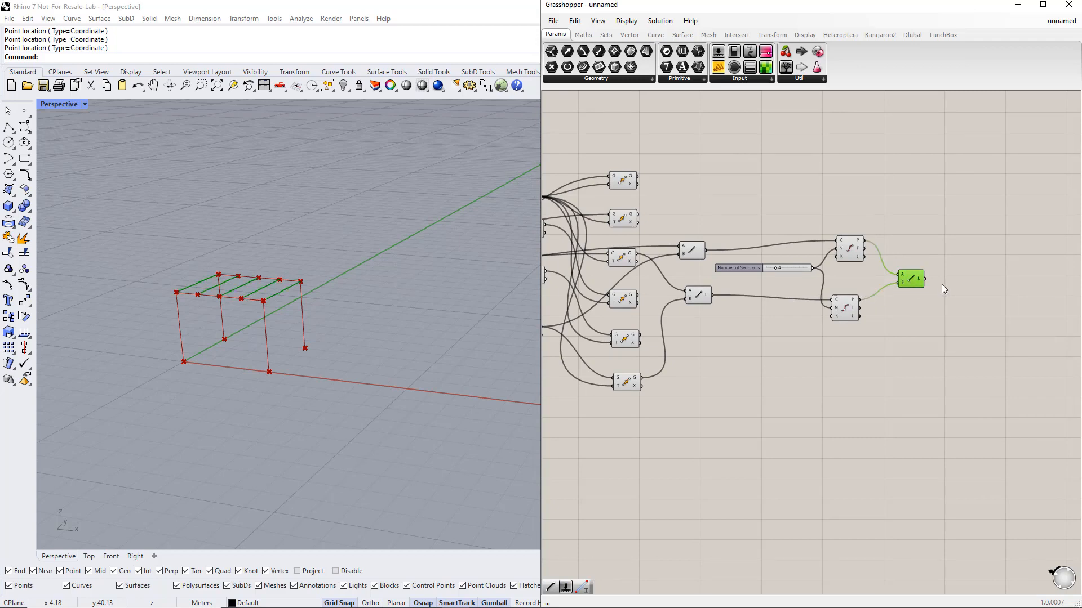
{"action": "left_click", "coordinate": [959, 289]}
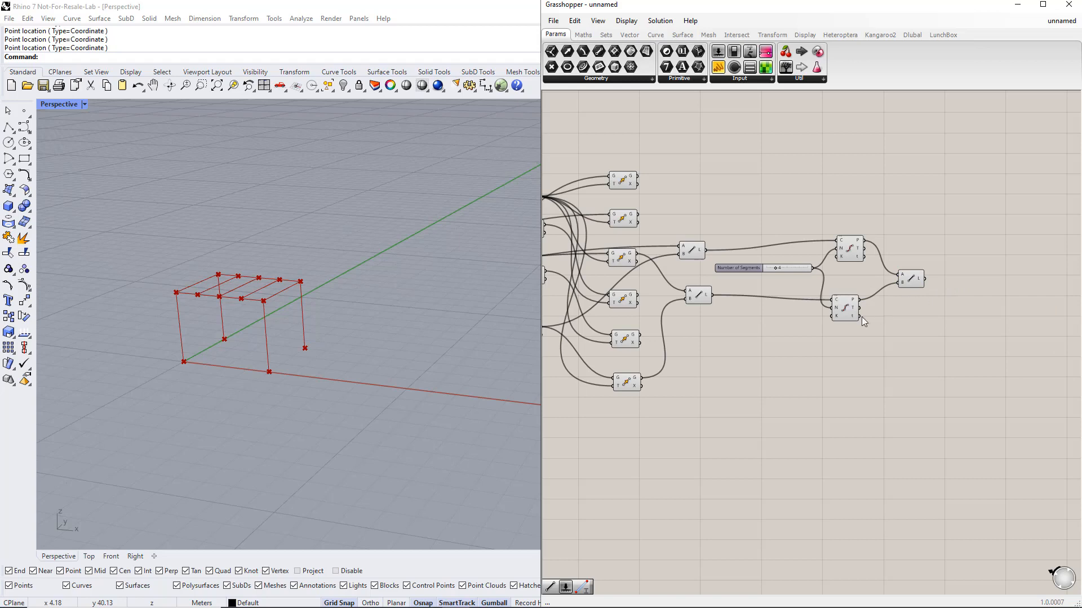
Step: Identify the base point and its Y-moved copy, and add a Move component below the existing ones
{"action": "right_click_drag", "start_coordinate": [708, 388], "coordinate": [910, 419]}
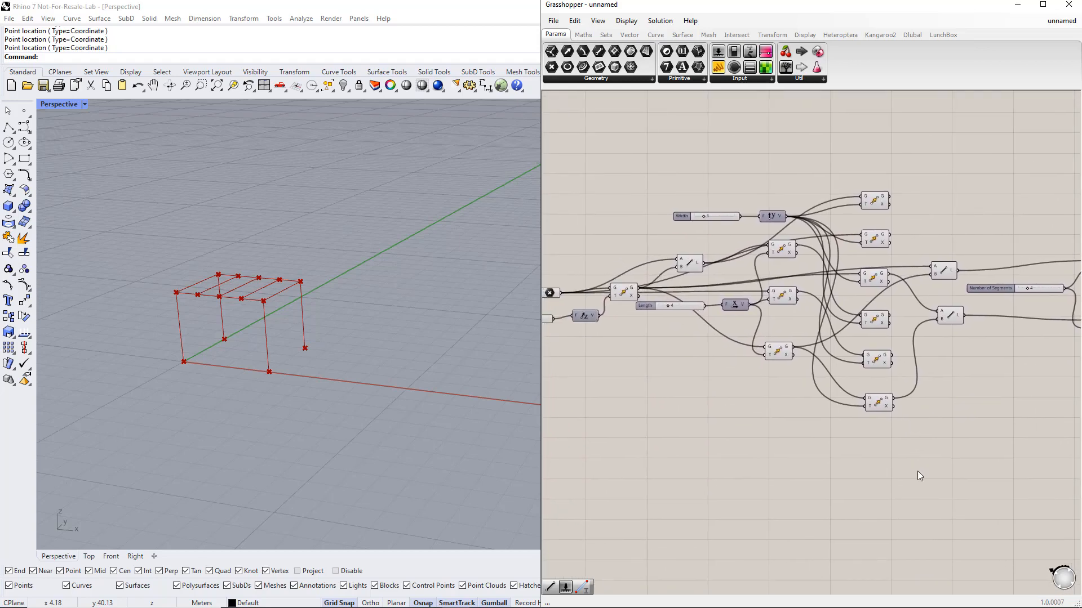
{"action": "right_click_drag", "start_coordinate": [793, 447], "coordinate": [813, 452]}
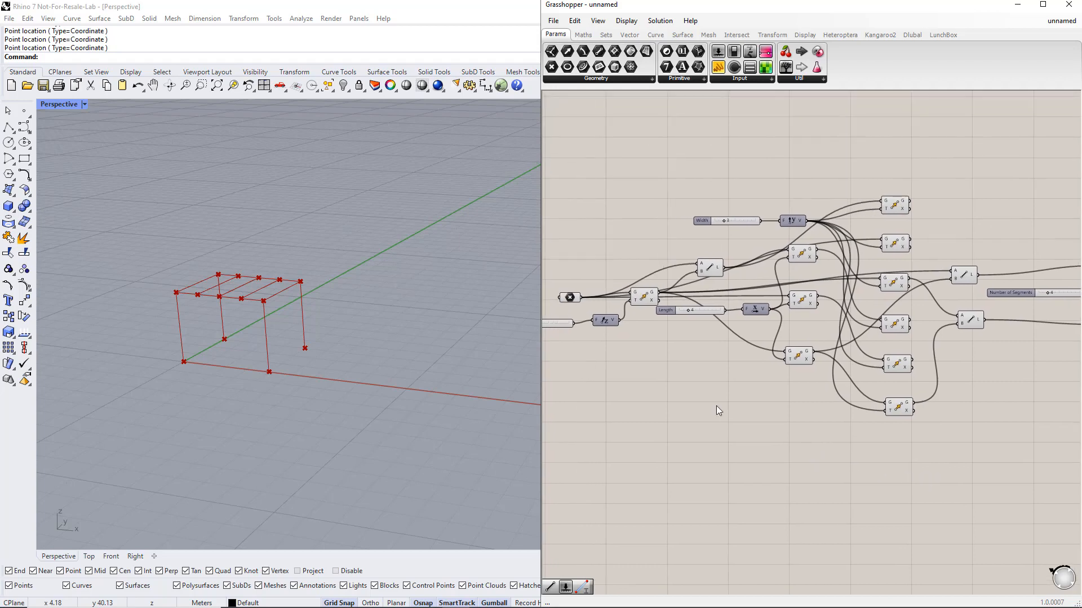
{"action": "left_click", "coordinate": [577, 303]}
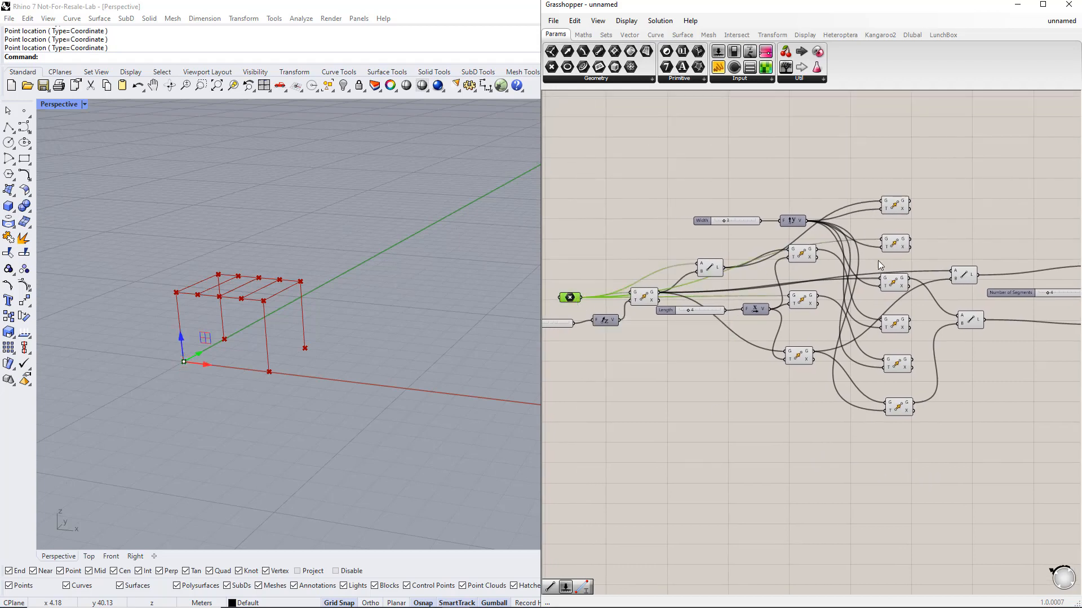
{"action": "left_click", "coordinate": [893, 243], "text": "shift"}
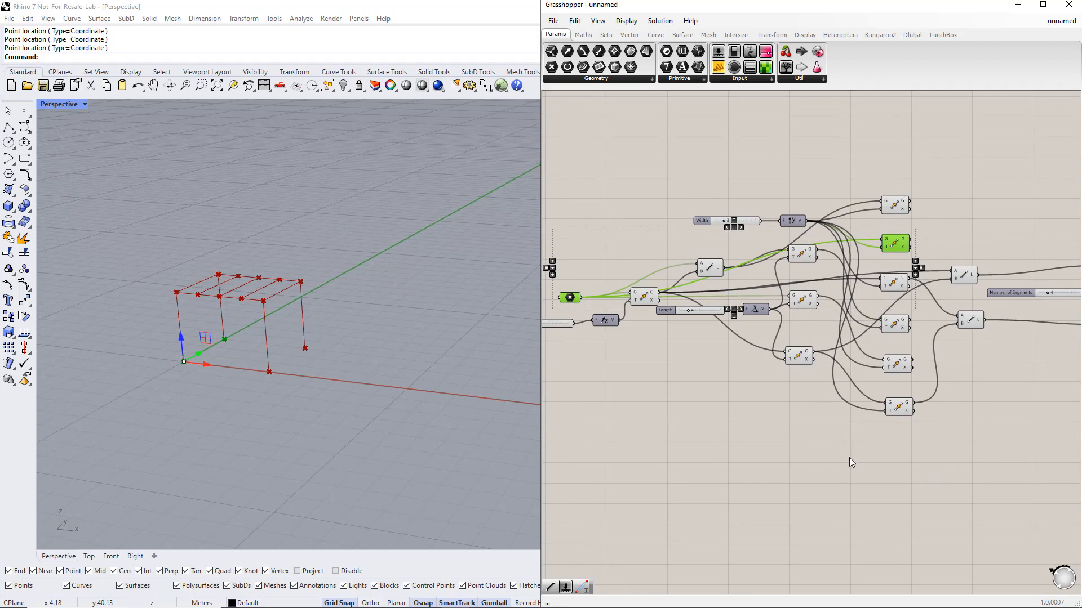
{"action": "double_click", "coordinate": [795, 445]}
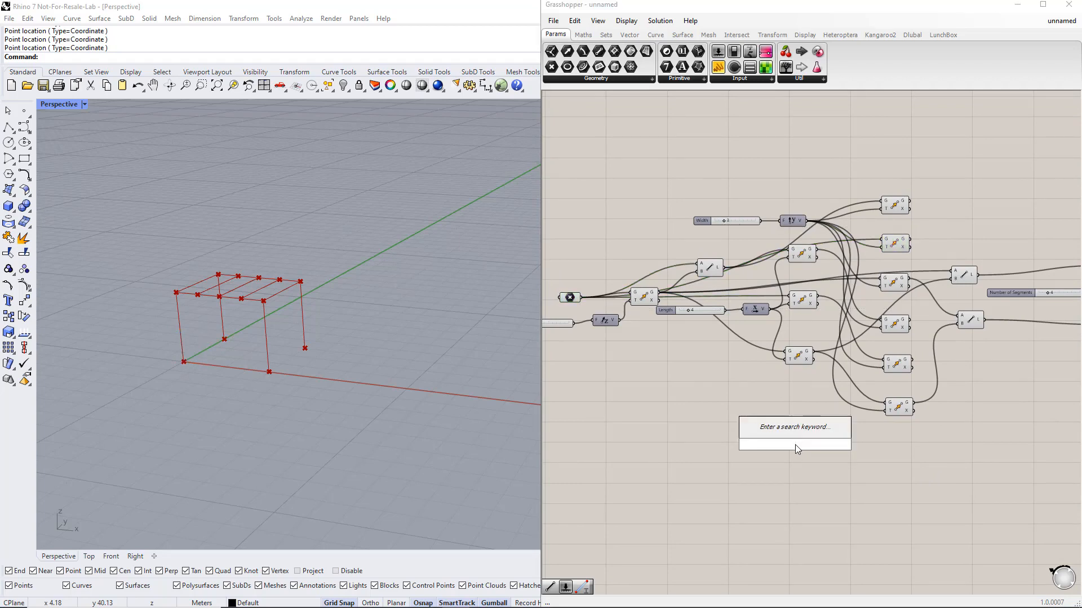
{"action": "type", "text": "move"}
{"action": "key", "text": "Return"}
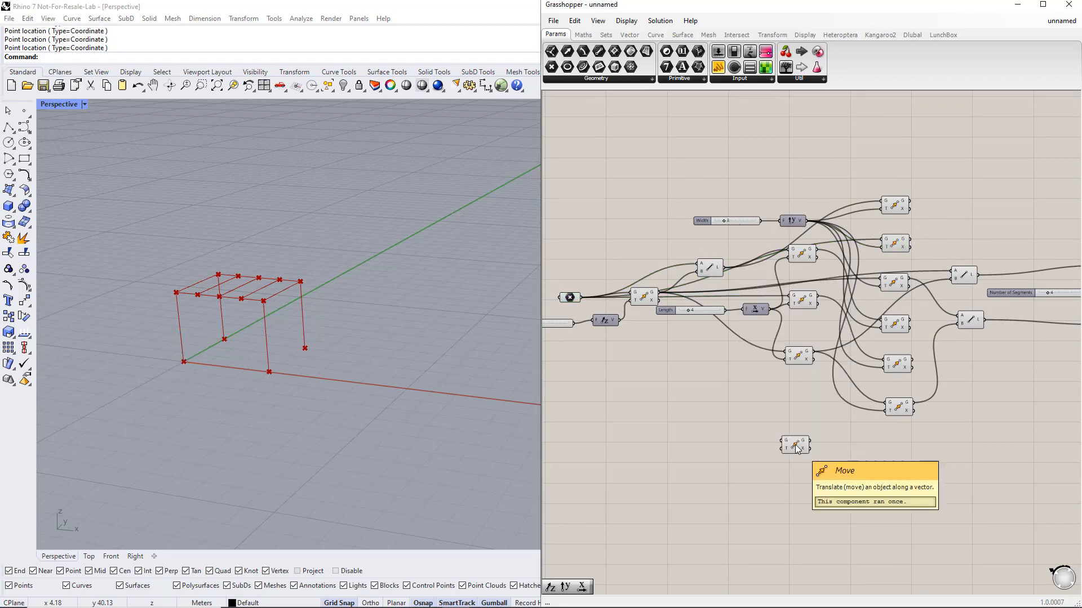
Step: Add a Unit X vector as the new Move's translation and feed the base point into its geometry input
{"action": "double_click", "coordinate": [730, 440]}
{"action": "type", "text": "x"}
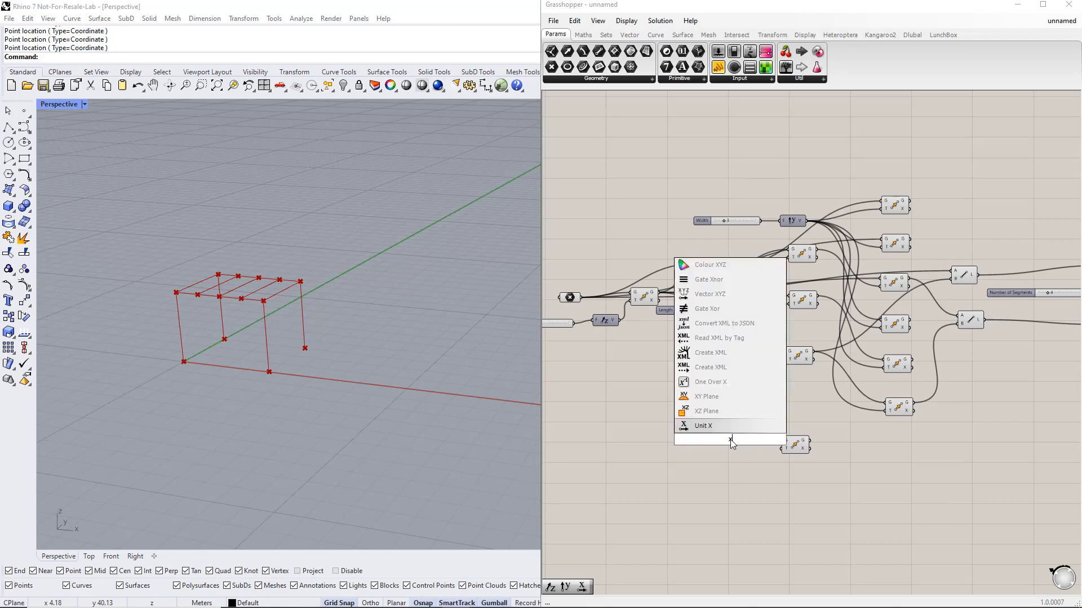
{"action": "key", "text": "Return"}
{"action": "left_click_drag", "start_coordinate": [743, 440], "coordinate": [782, 448]}
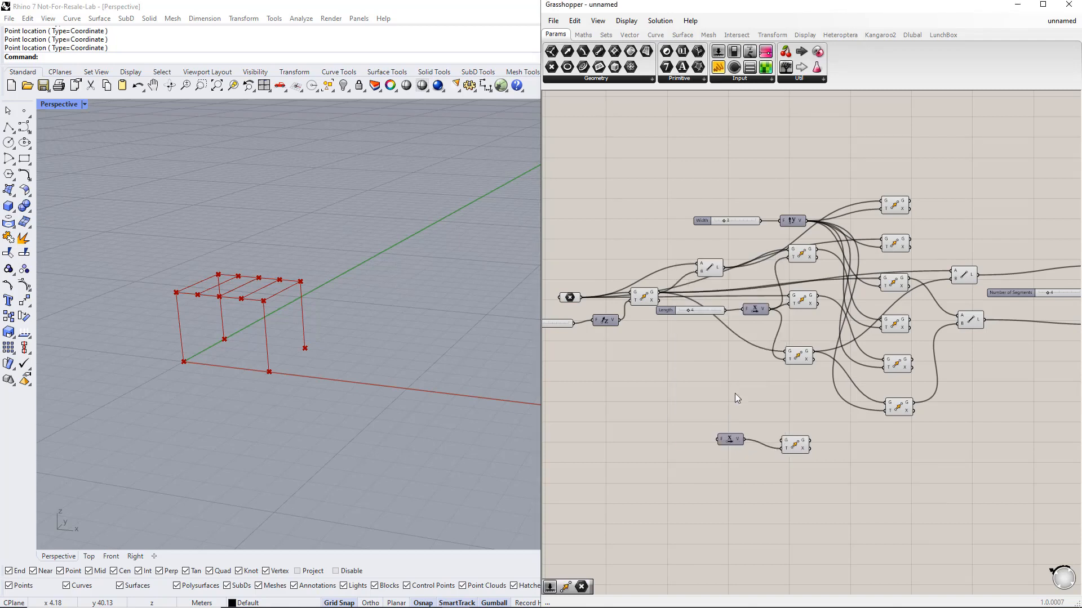
{"action": "left_click_drag", "start_coordinate": [586, 299], "coordinate": [752, 454]}
{"action": "left_click", "coordinate": [735, 447]}
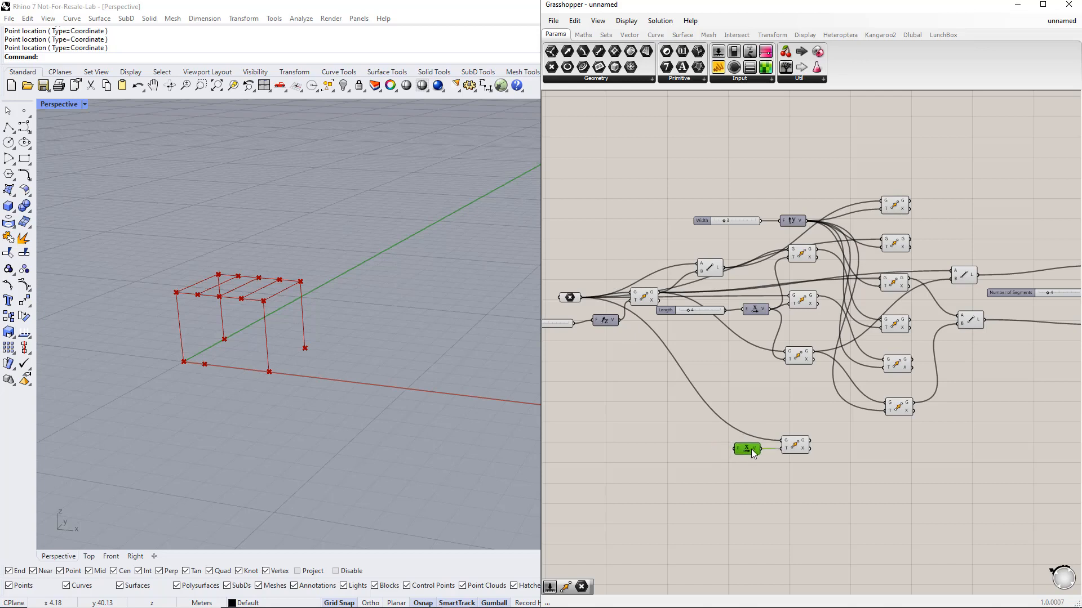
Step: Add a number slider from 0 to 5 named Distance, set to 1, as the factor of the new Unit X vector
{"action": "double_click", "coordinate": [672, 451]}
{"action": "type", "text": "0"}
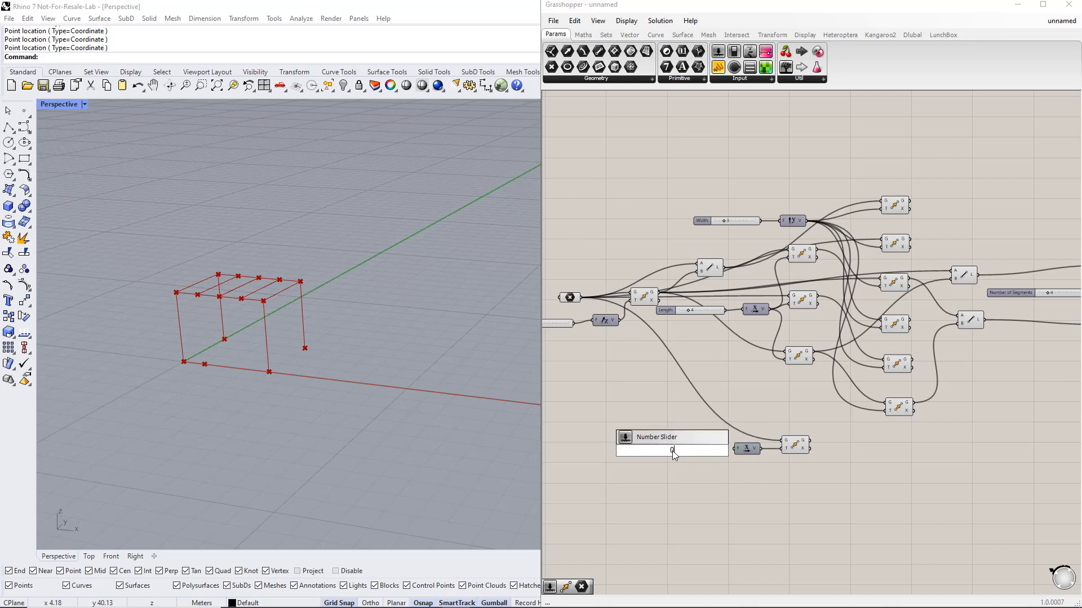
{"action": "type", "text": ".5"}
{"action": "key", "text": "Return"}
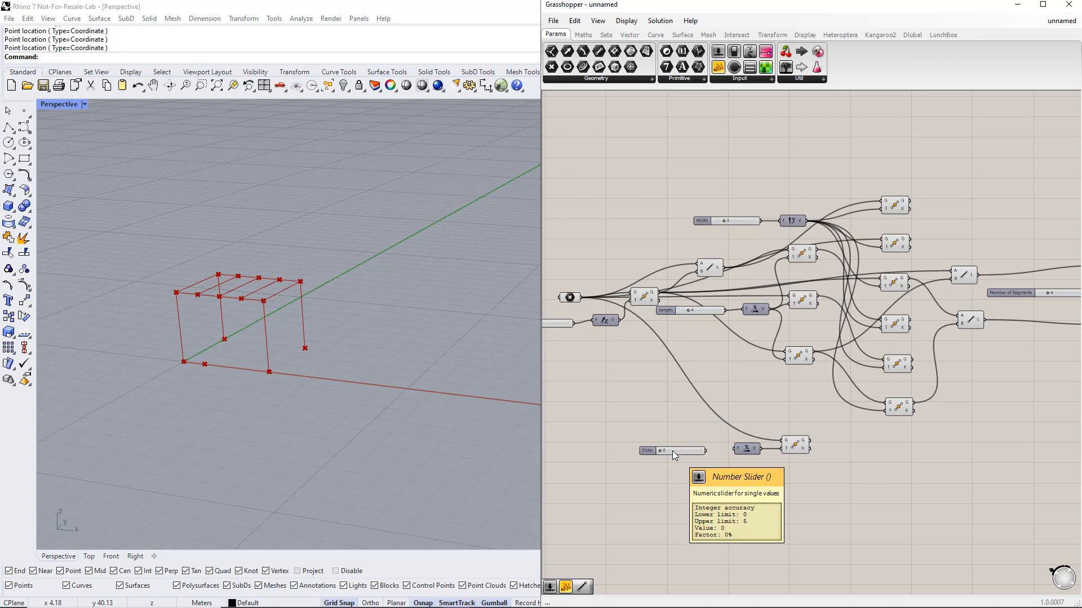
{"action": "right_click", "coordinate": [649, 451]}
{"action": "type", "text": "D"}
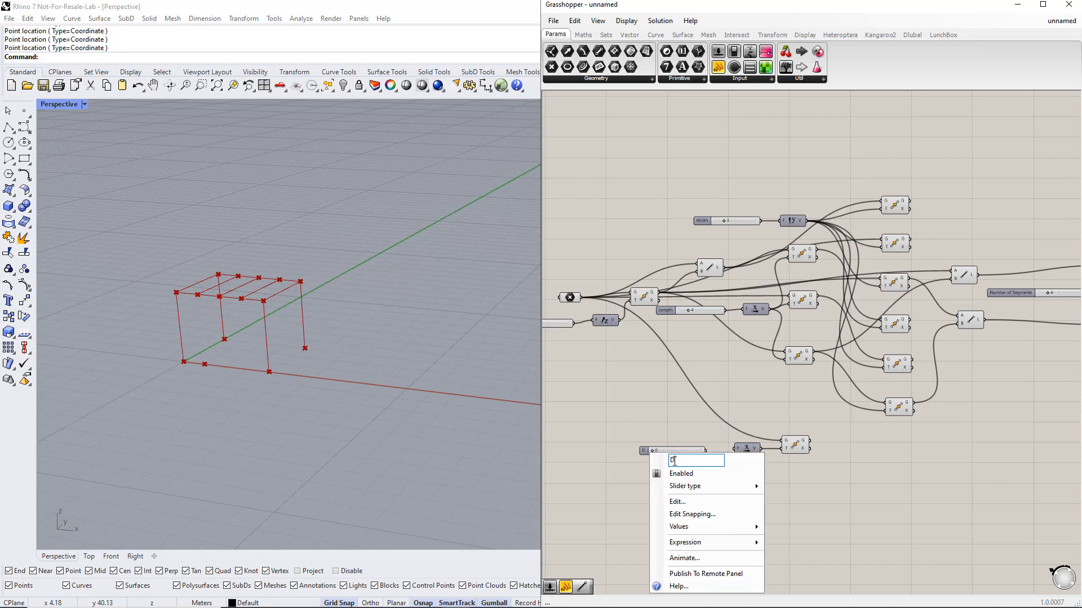
{"action": "type", "text": "istance"}
{"action": "key", "text": "Return"}
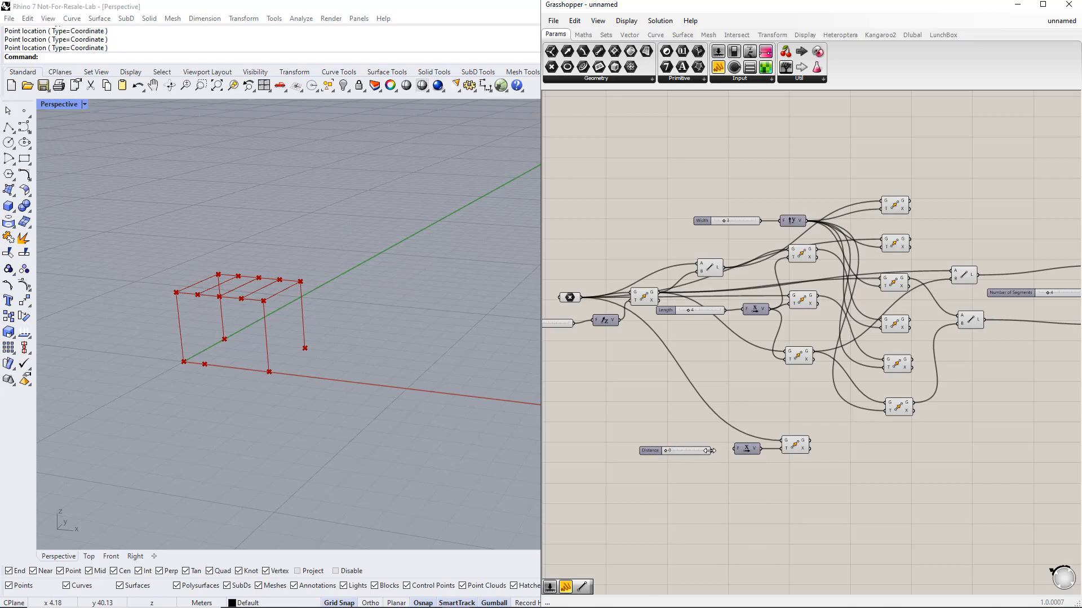
{"action": "left_click_drag", "start_coordinate": [711, 451], "coordinate": [732, 451]}
Step: Reverse the new Move's direction by giving its translation input the expression -x
{"action": "right_click", "coordinate": [787, 450]}
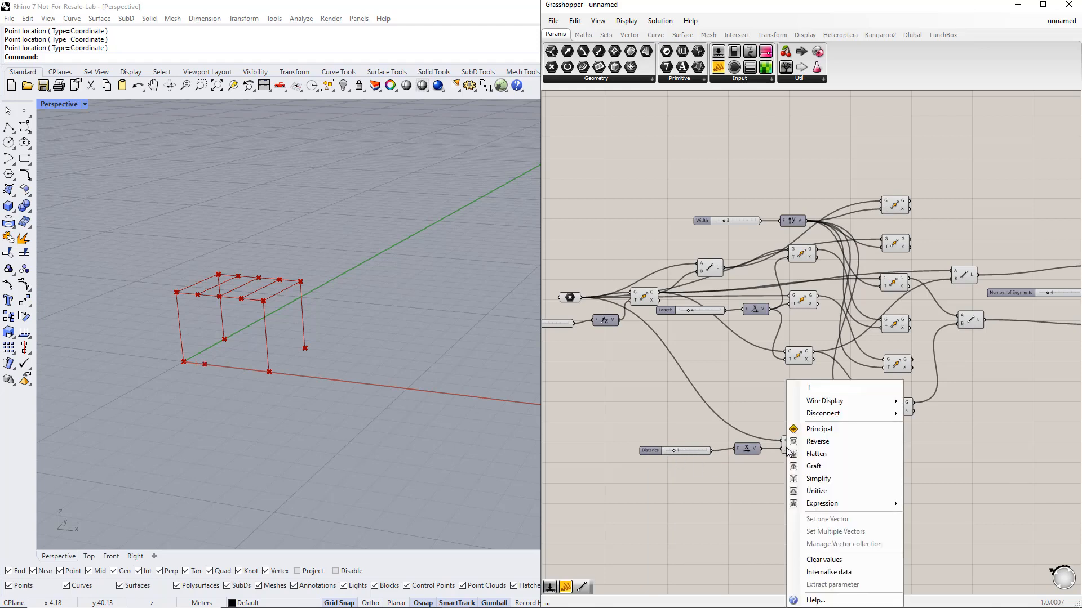
{"action": "mouse_move", "coordinate": [855, 507]}
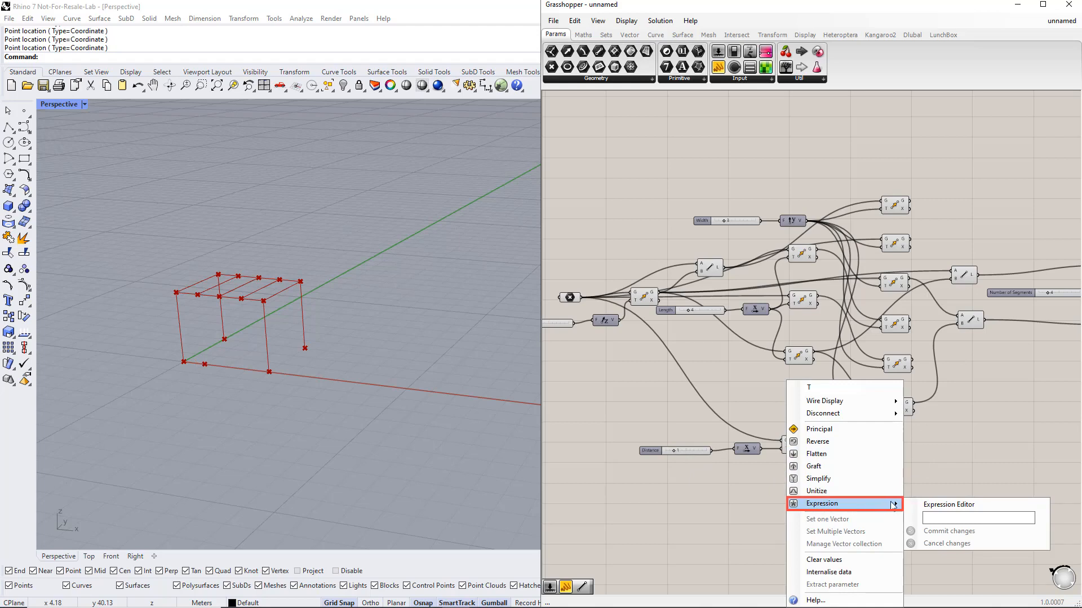
{"action": "left_click", "coordinate": [934, 518]}
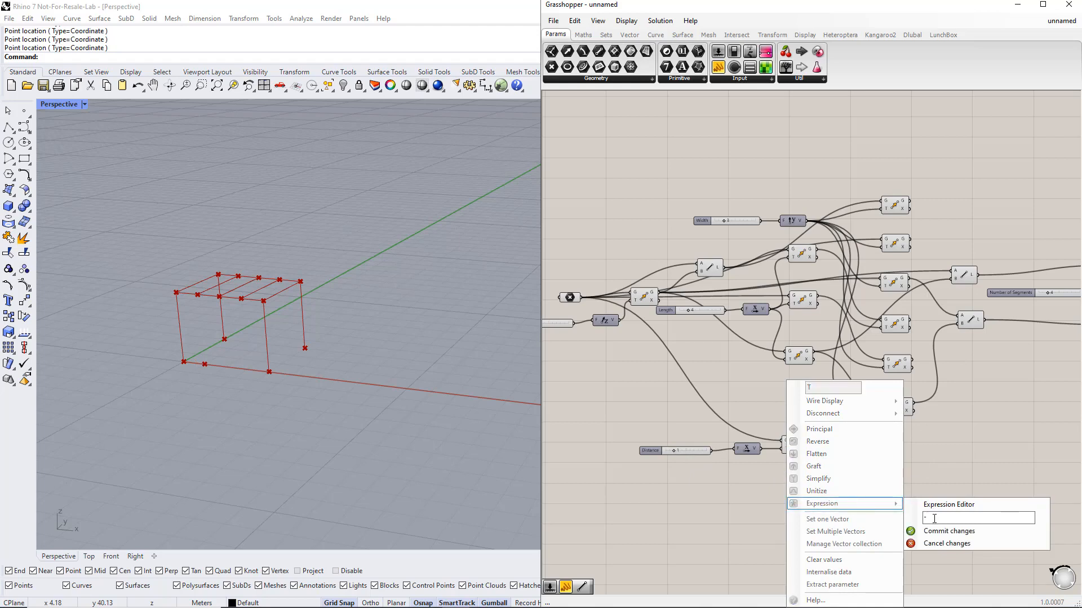
{"action": "type", "text": "-x"}
{"action": "left_click", "coordinate": [936, 532]}
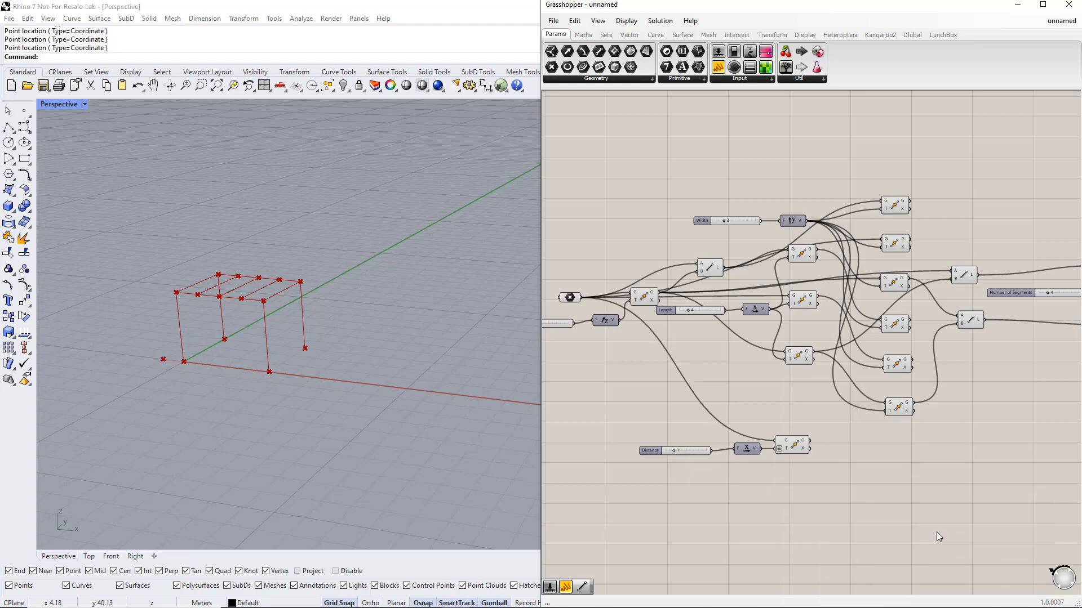
Step: Switch the Distance slider to floating-point numbers and set it to 2.592
{"action": "right_click", "coordinate": [654, 452]}
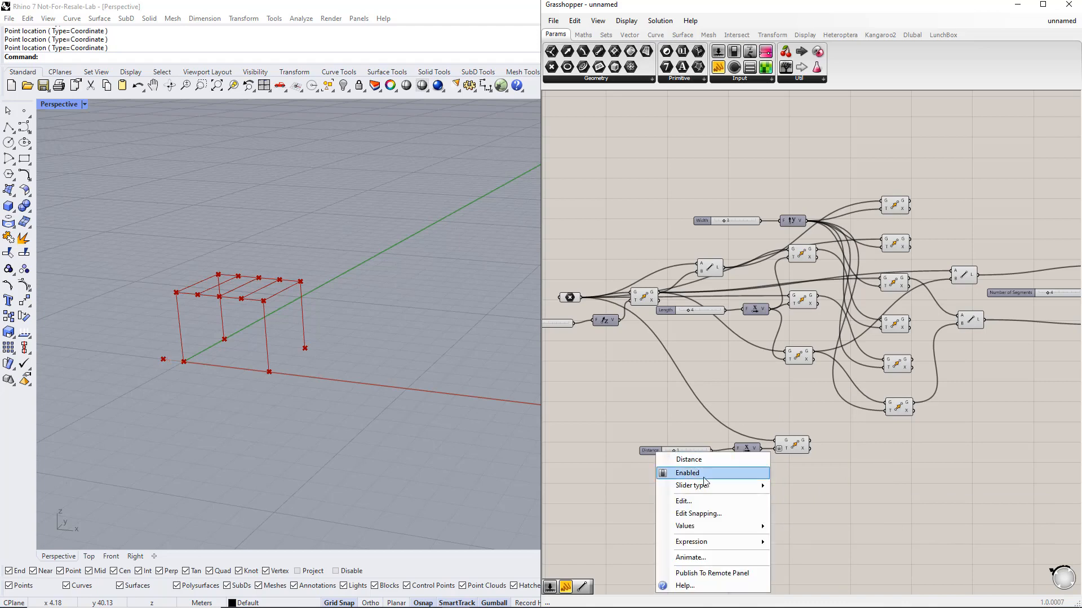
{"action": "mouse_move", "coordinate": [707, 485]}
{"action": "left_click", "coordinate": [775, 482]}
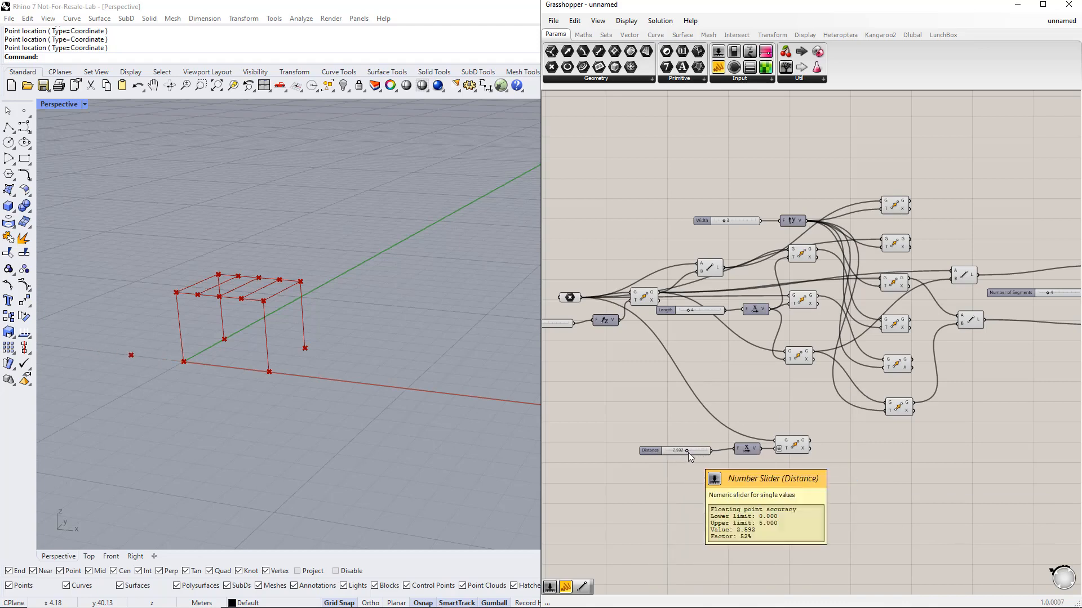
Step: Duplicate the negative-X Move, feed the Y-moved base point into one copy, and align both Move components
{"action": "left_click_drag", "start_coordinate": [798, 445], "coordinate": [816, 478]}
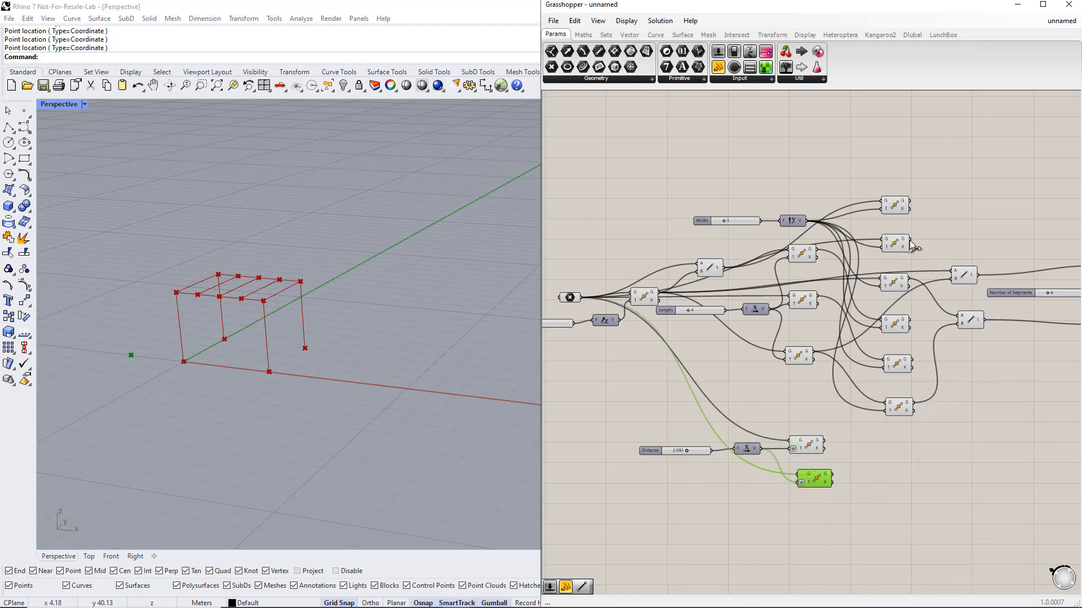
{"action": "left_click_drag", "start_coordinate": [909, 240], "coordinate": [824, 445]}
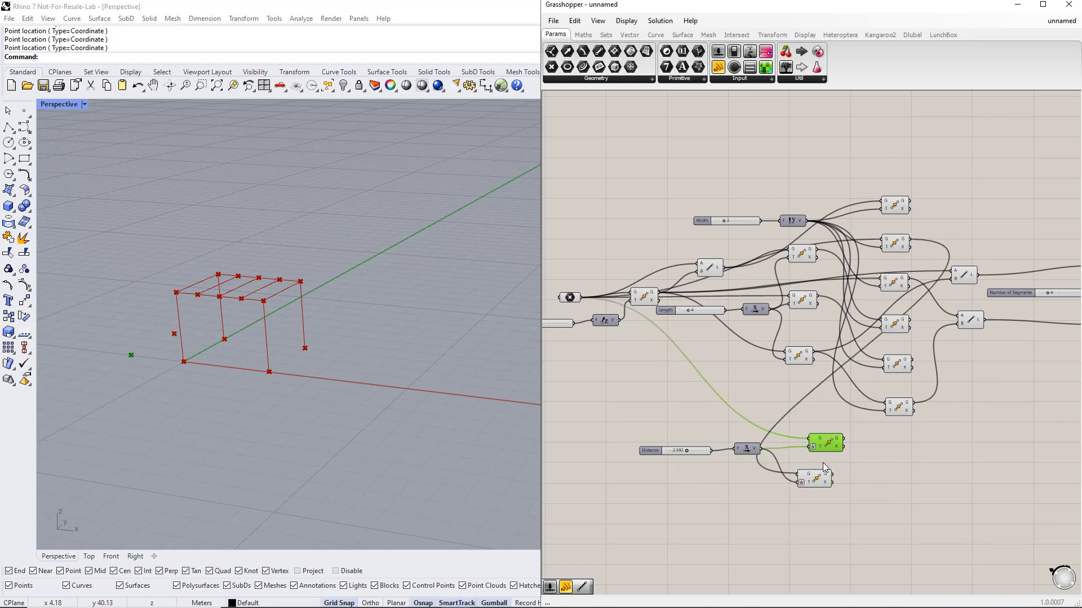
{"action": "left_click_drag", "start_coordinate": [808, 480], "coordinate": [839, 446]}
{"action": "left_click", "coordinate": [931, 468]}
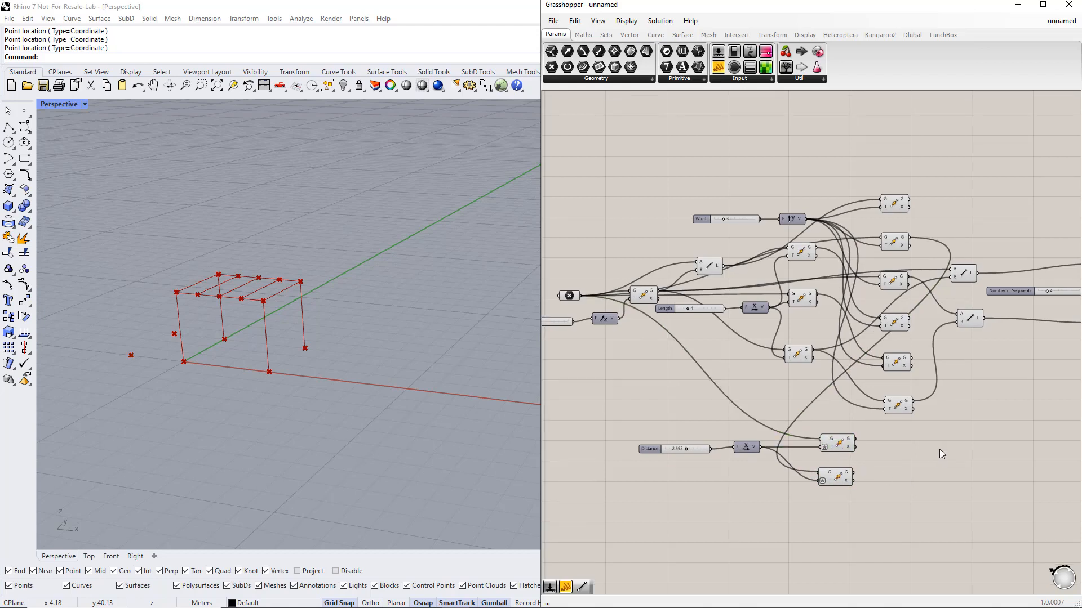
Step: Add a Line component from the base point's negative-X copy to the raised point above the base point
{"action": "double_click", "coordinate": [934, 445]}
{"action": "type", "text": "lin"}
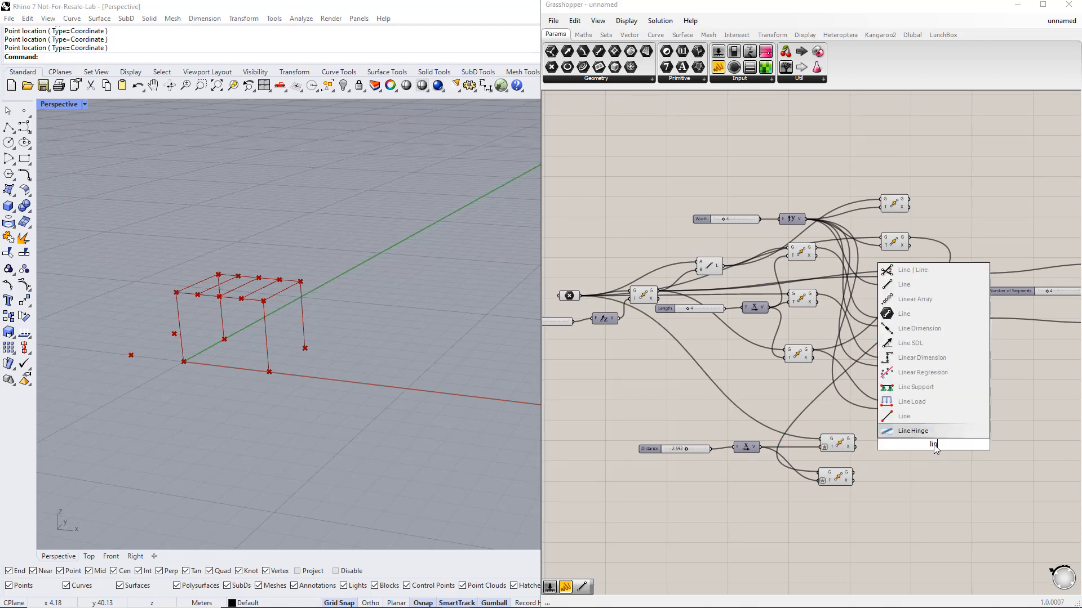
{"action": "type", "text": "e"}
{"action": "left_click", "coordinate": [926, 409]}
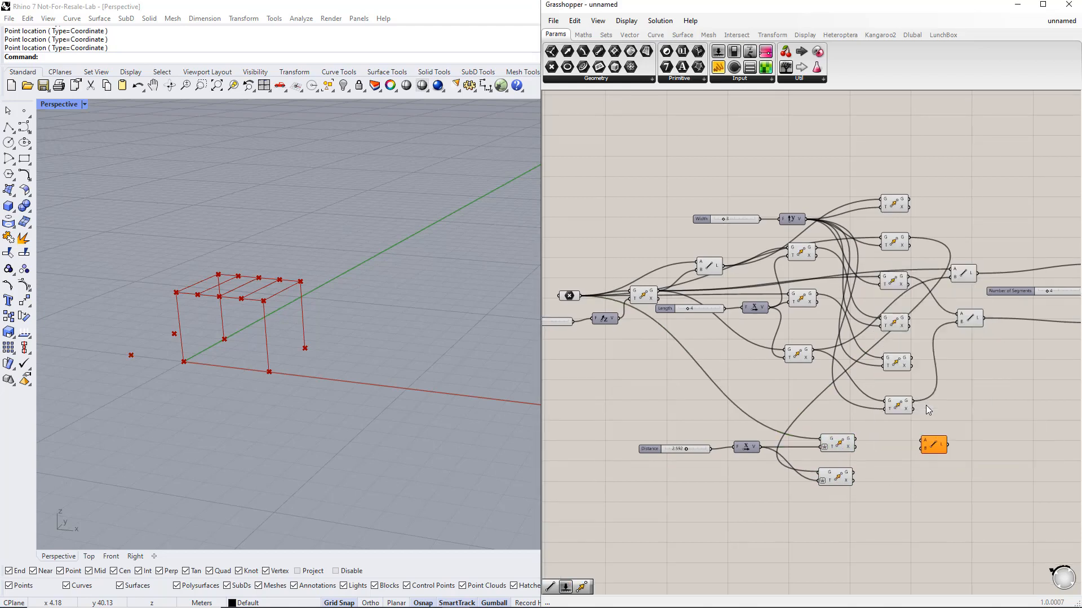
{"action": "left_click", "coordinate": [836, 445]}
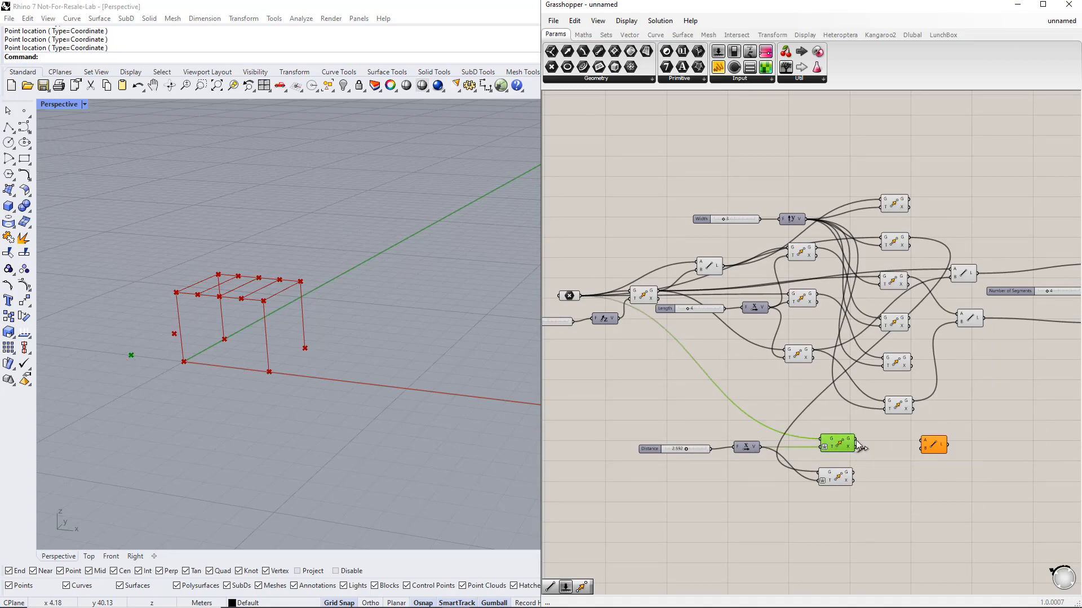
{"action": "left_click_drag", "start_coordinate": [858, 446], "coordinate": [917, 443]}
{"action": "left_click", "coordinate": [651, 297]}
{"action": "left_click_drag", "start_coordinate": [658, 292], "coordinate": [925, 450]}
Step: Add a second Line component from the negative-X copy of the Y-moved base point to the raised point above it
{"action": "double_click", "coordinate": [950, 475]}
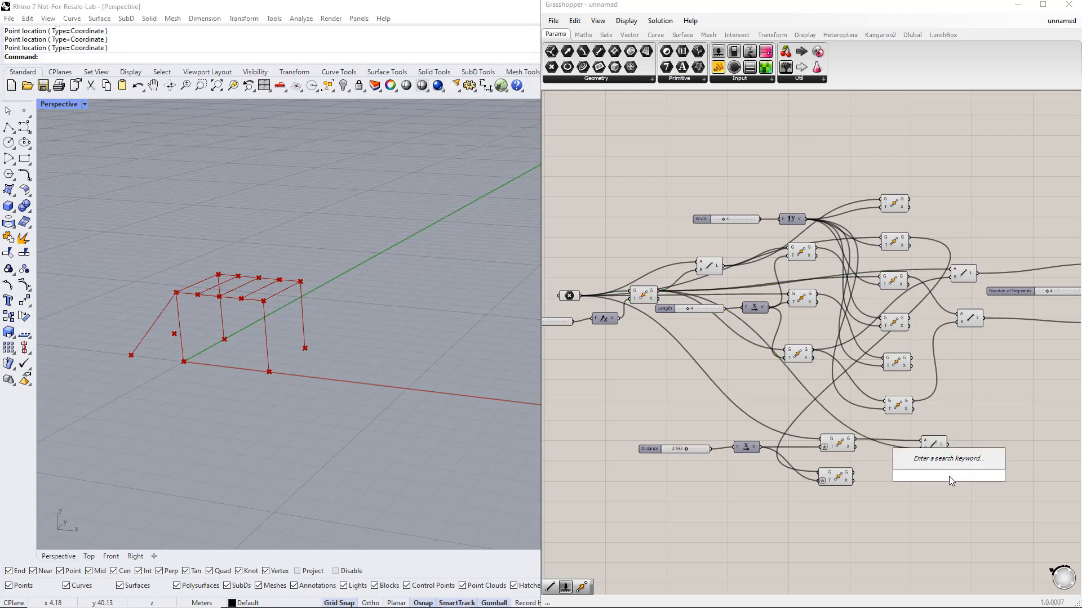
{"action": "type", "text": "line"}
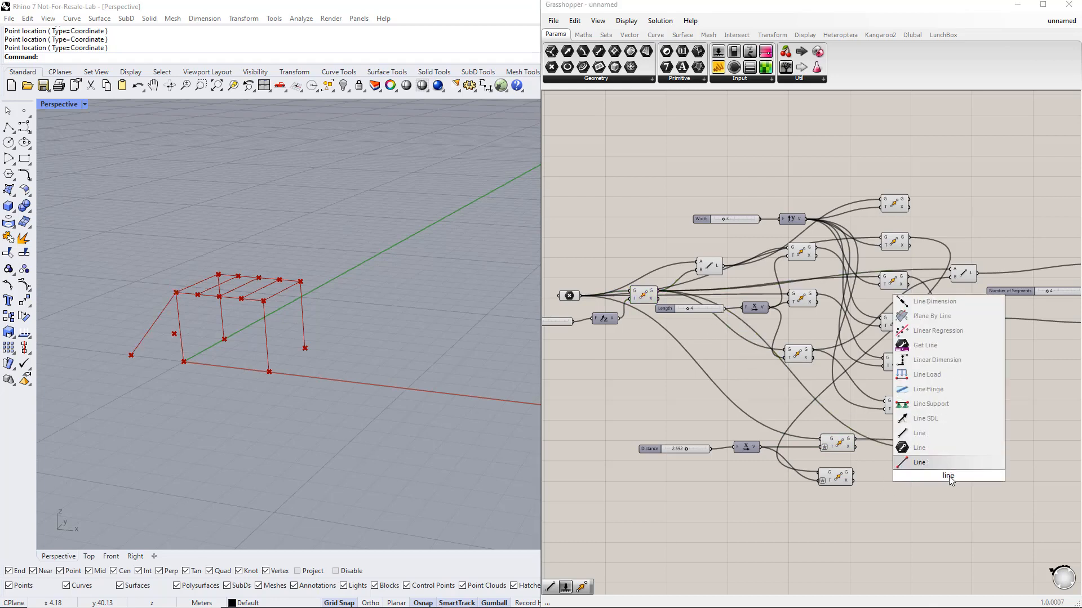
{"action": "left_click", "coordinate": [940, 458]}
{"action": "left_click_drag", "start_coordinate": [946, 462], "coordinate": [933, 466]}
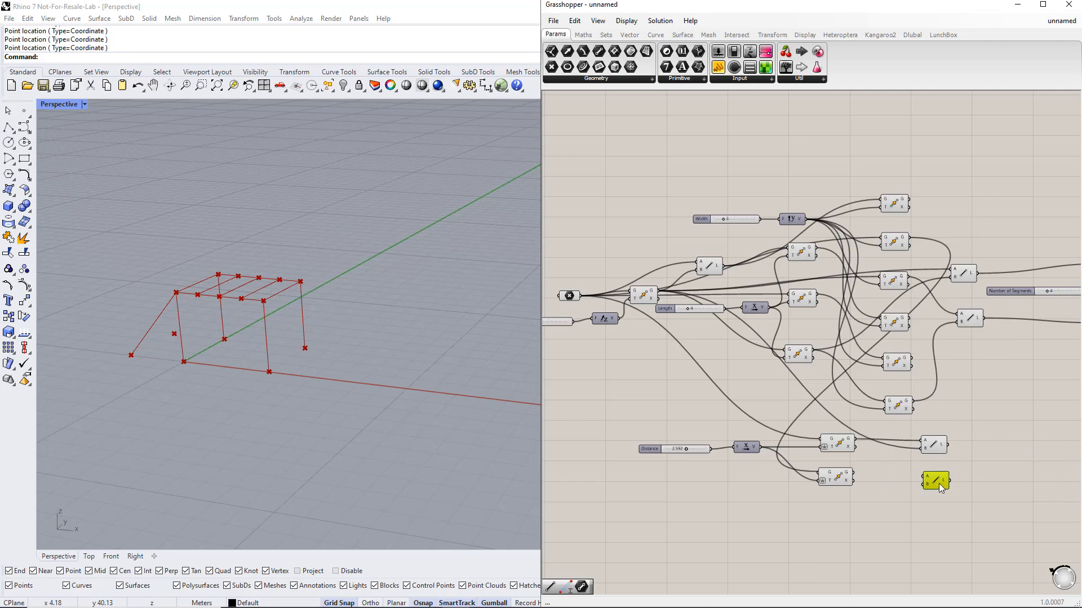
{"action": "left_click", "coordinate": [845, 485]}
{"action": "left_click_drag", "start_coordinate": [853, 473], "coordinate": [925, 477]}
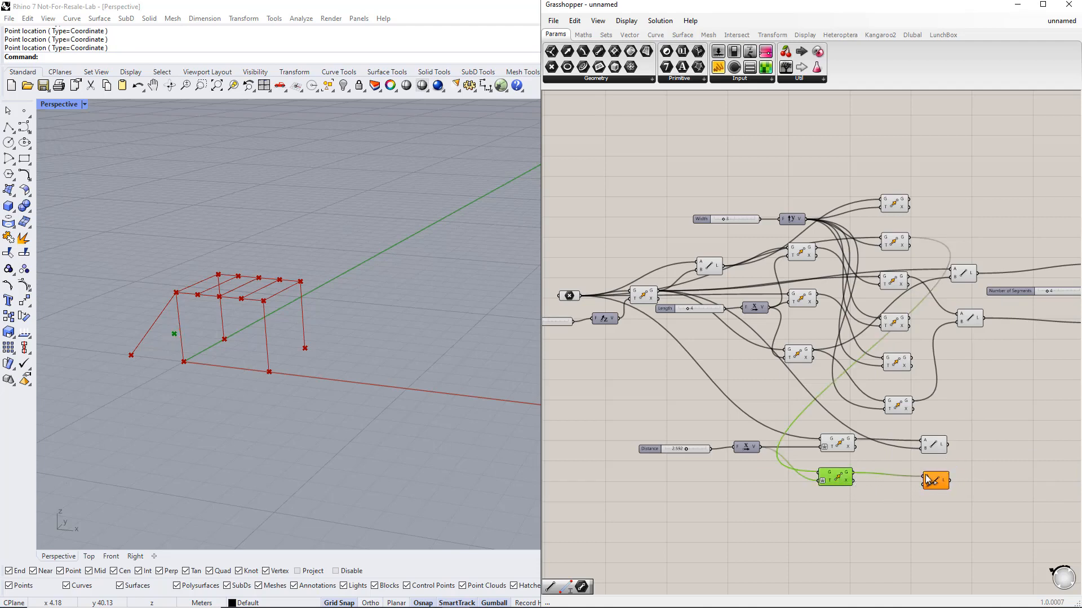
{"action": "left_click", "coordinate": [904, 283]}
{"action": "left_click_drag", "start_coordinate": [908, 277], "coordinate": [936, 431]}
Step: Move the two inclined-member Line components beneath the curve-division components and place them close together
{"action": "right_click_drag", "start_coordinate": [1011, 459], "coordinate": [977, 455]}
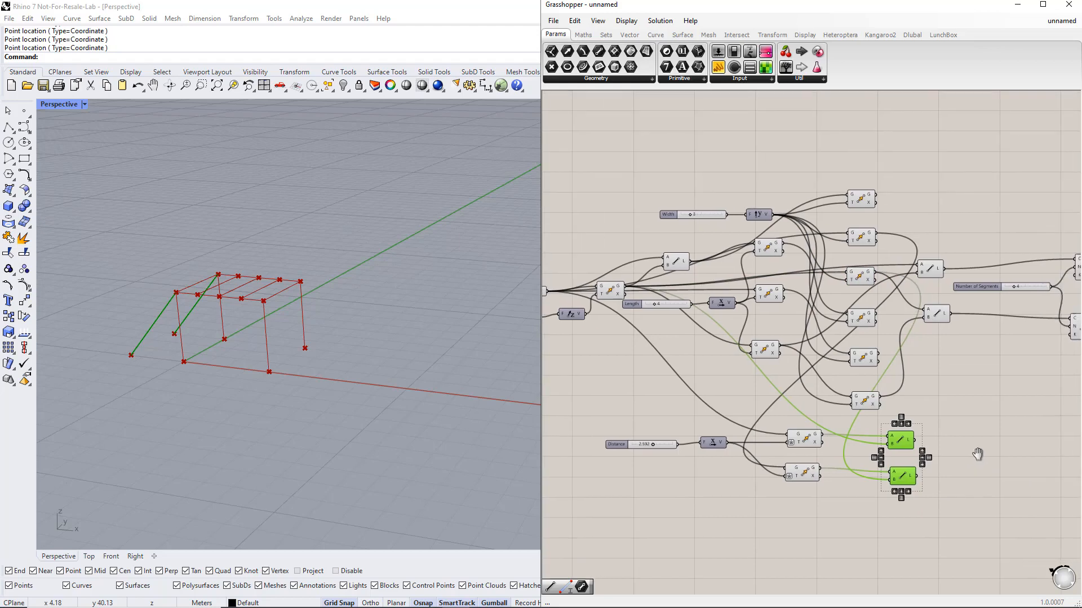
{"action": "left_click_drag", "start_coordinate": [904, 483], "coordinate": [1048, 449]}
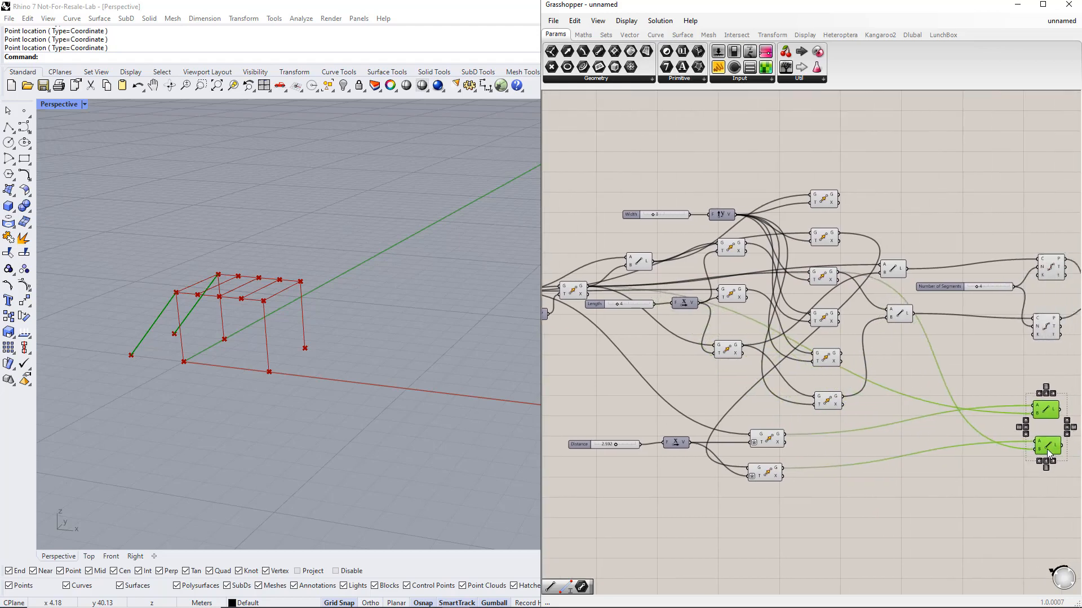
{"action": "left_click", "coordinate": [964, 491]}
{"action": "scroll", "coordinate": [951, 505], "scroll_direction": "down", "scroll_amount": 1}
{"action": "right_click_drag", "start_coordinate": [950, 506], "coordinate": [933, 424]}
{"action": "left_click_drag", "start_coordinate": [1026, 403], "coordinate": [996, 329]}
{"action": "left_click", "coordinate": [1025, 388]}
{"action": "left_click_drag", "start_coordinate": [1017, 371], "coordinate": [1015, 362]}
{"action": "left_click_drag", "start_coordinate": [1047, 396], "coordinate": [1036, 315]}
{"action": "left_click", "coordinate": [1022, 404]}
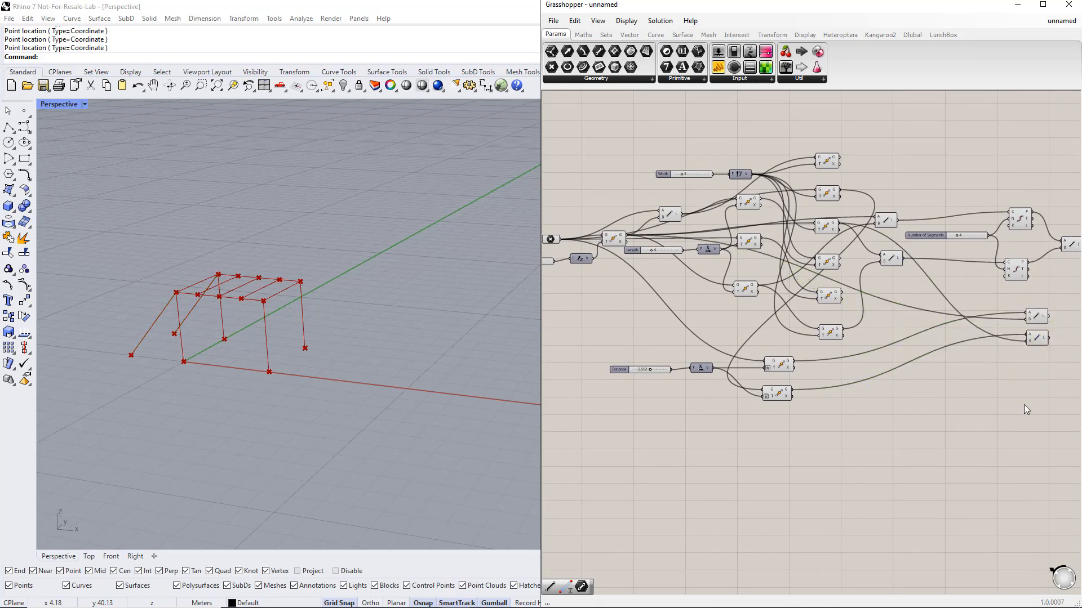
Step: Examine which components hold the base and raised corner points at both end frames for the diagonal braces
{"action": "left_click", "coordinate": [551, 240]}
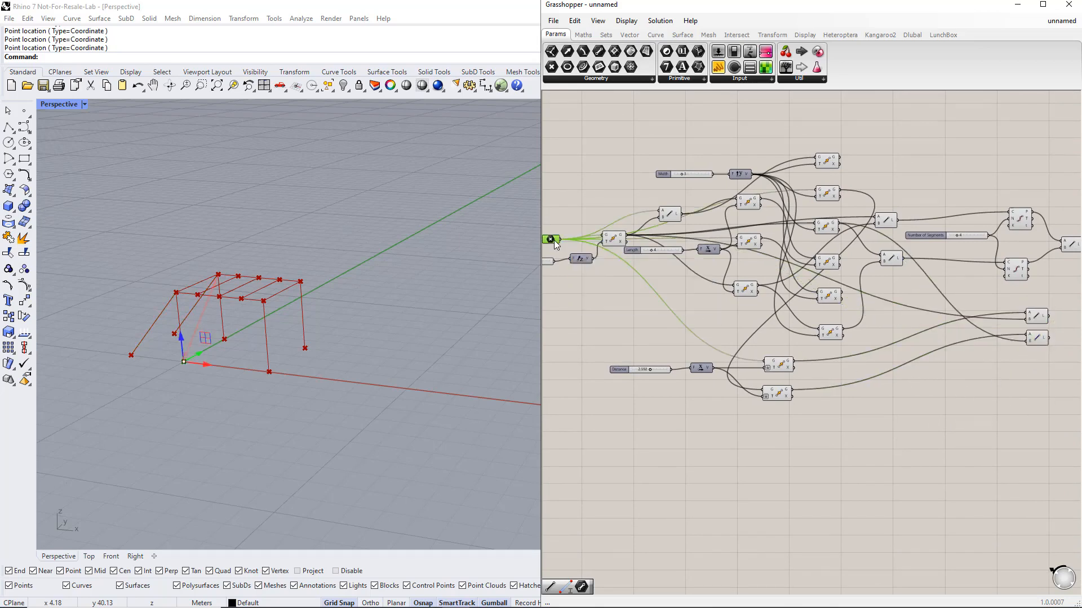
{"action": "left_click", "coordinate": [819, 227]}
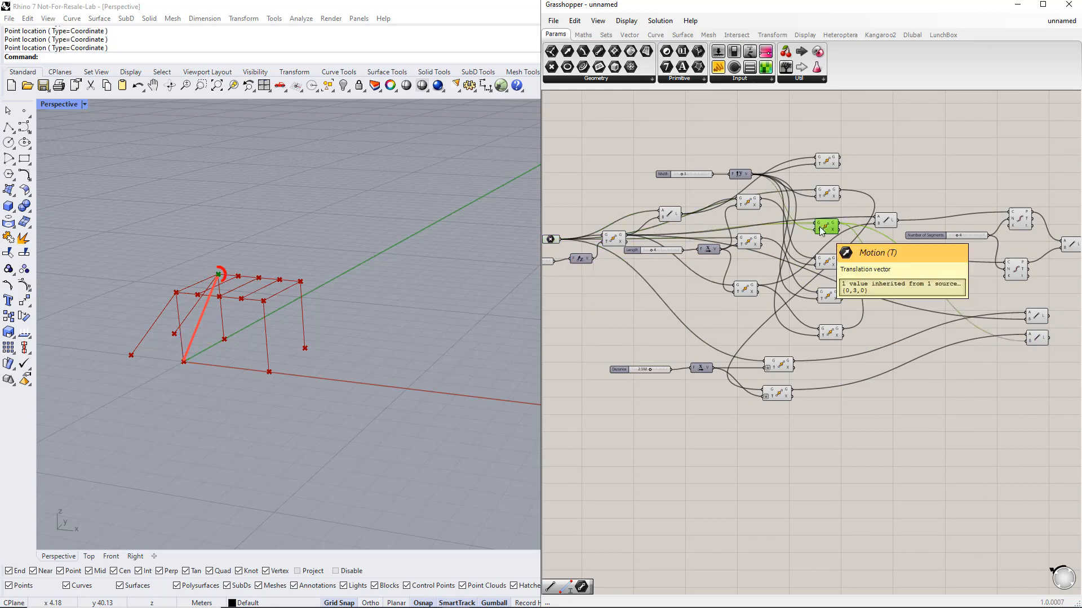
{"action": "left_click", "coordinate": [614, 238]}
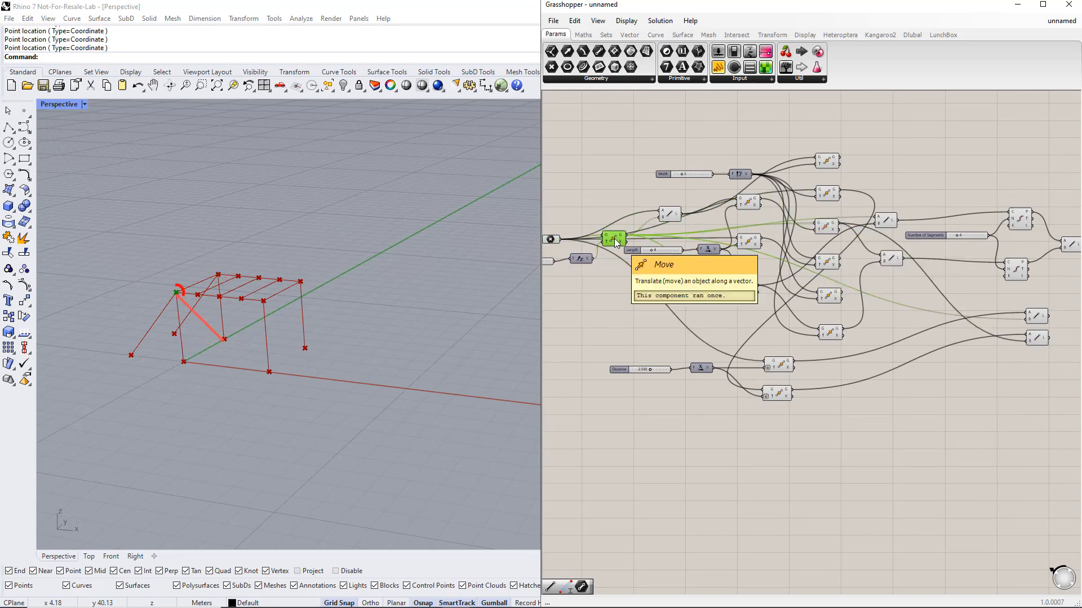
{"action": "left_click", "coordinate": [826, 197]}
{"action": "left_click", "coordinate": [752, 241]}
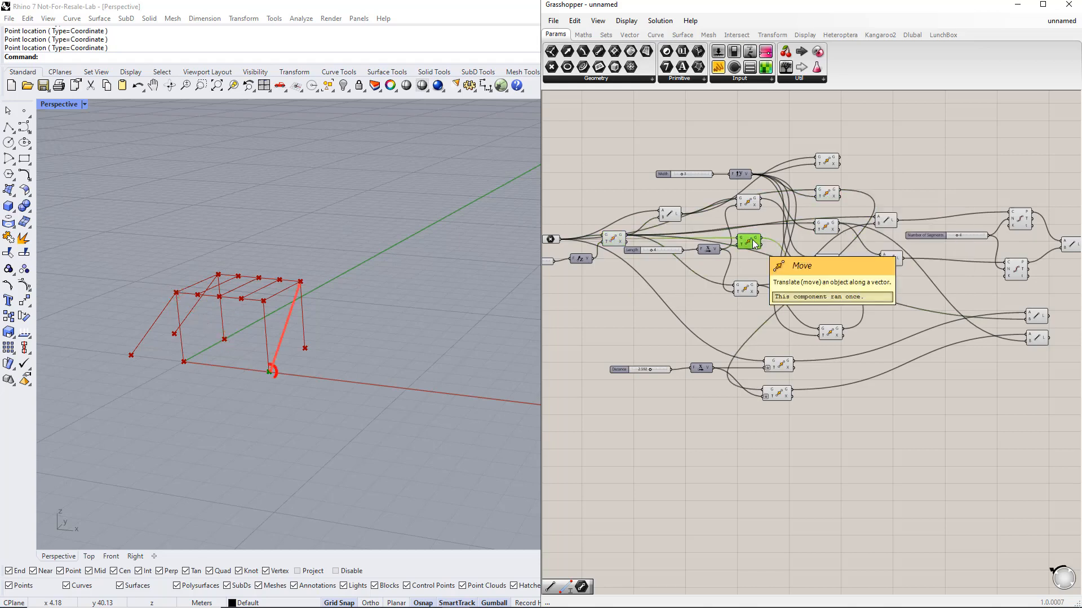
{"action": "left_click", "coordinate": [829, 334]}
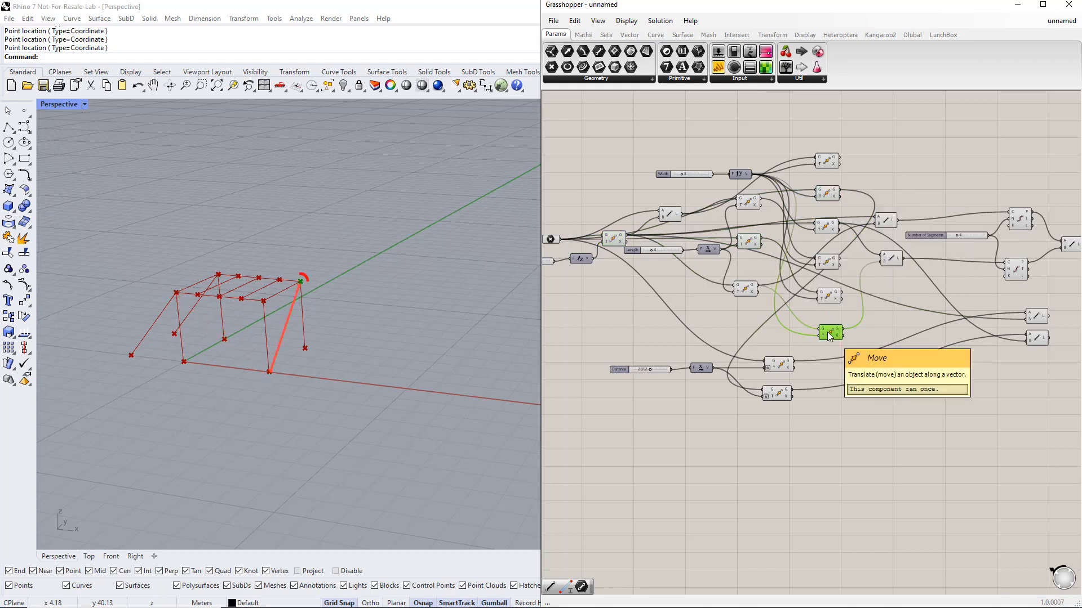
{"action": "left_click", "coordinate": [746, 291]}
{"action": "left_click", "coordinate": [828, 295]}
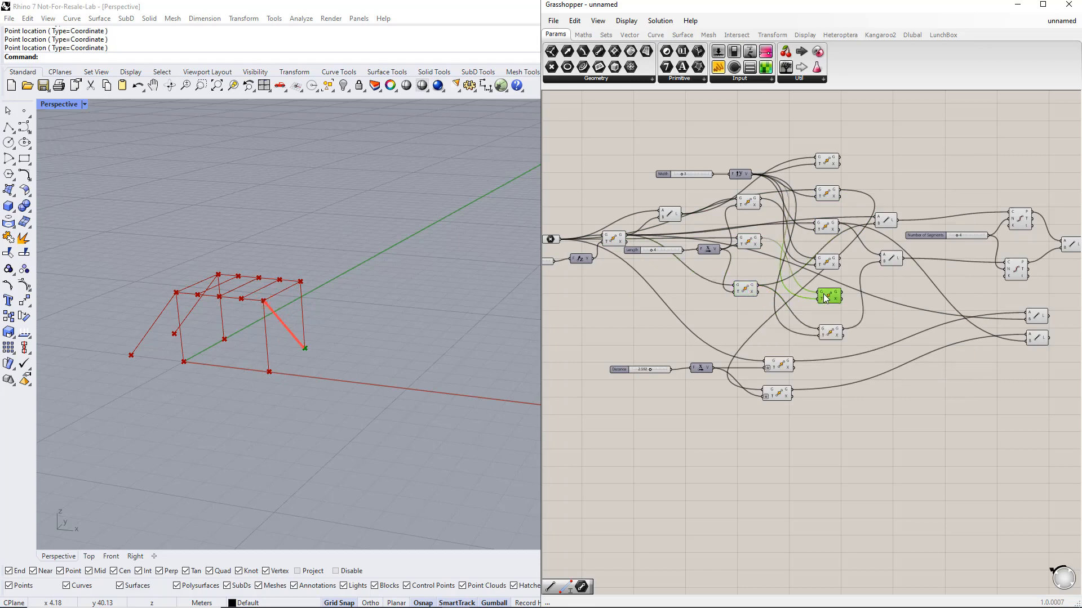
Step: Add a Line component and make three copies of it in a column below
{"action": "double_click", "coordinate": [939, 394]}
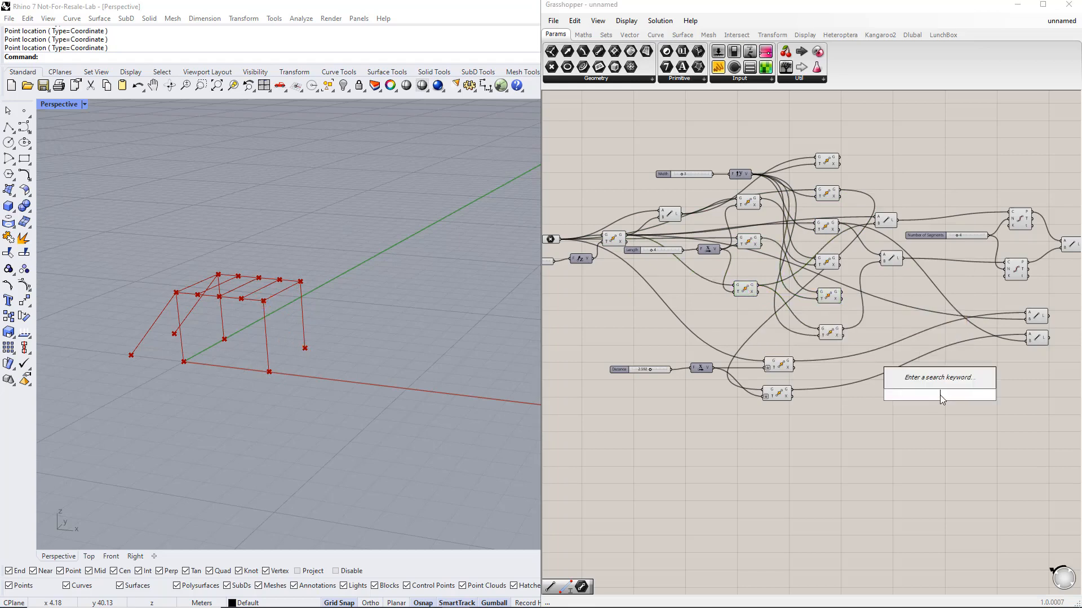
{"action": "type", "text": "line"}
{"action": "left_click", "coordinate": [936, 356]}
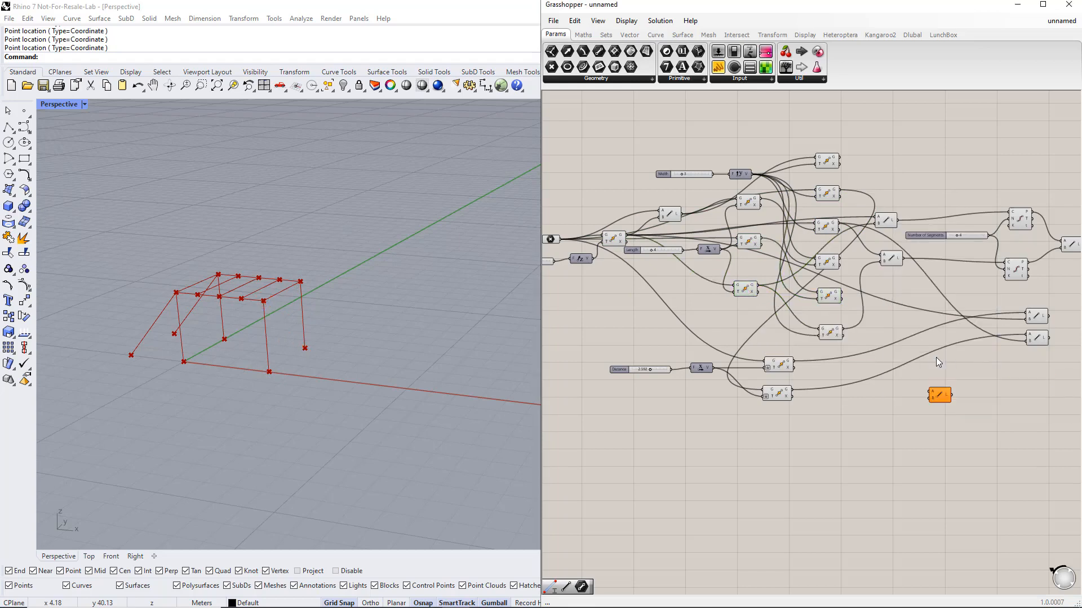
{"action": "left_click_drag", "start_coordinate": [942, 393], "coordinate": [946, 427], "text": "alt"}
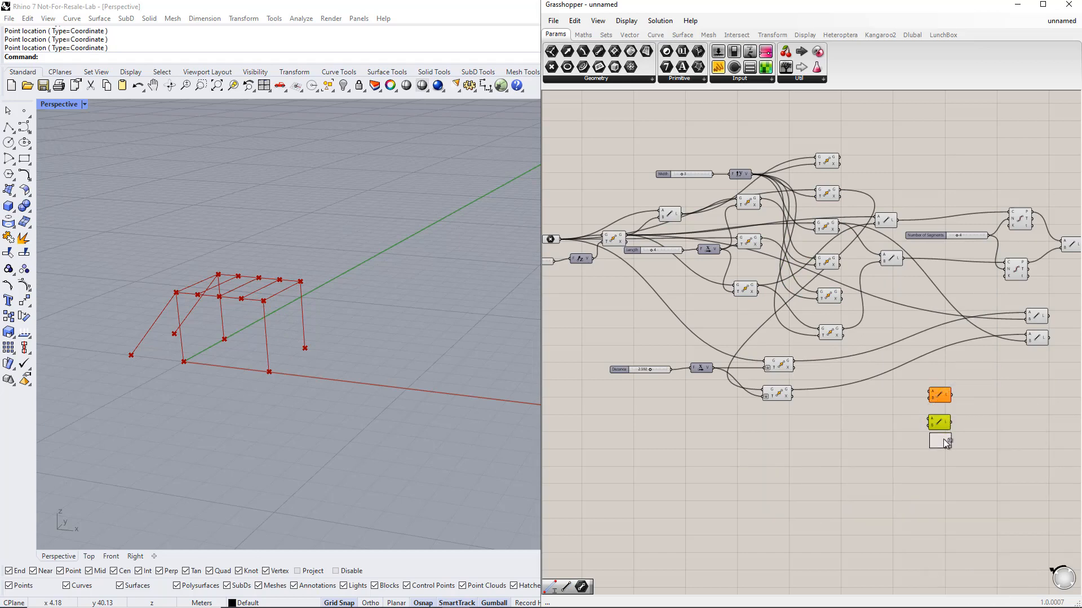
{"action": "left_click_drag", "start_coordinate": [942, 478], "coordinate": [942, 477], "text": "alt"}
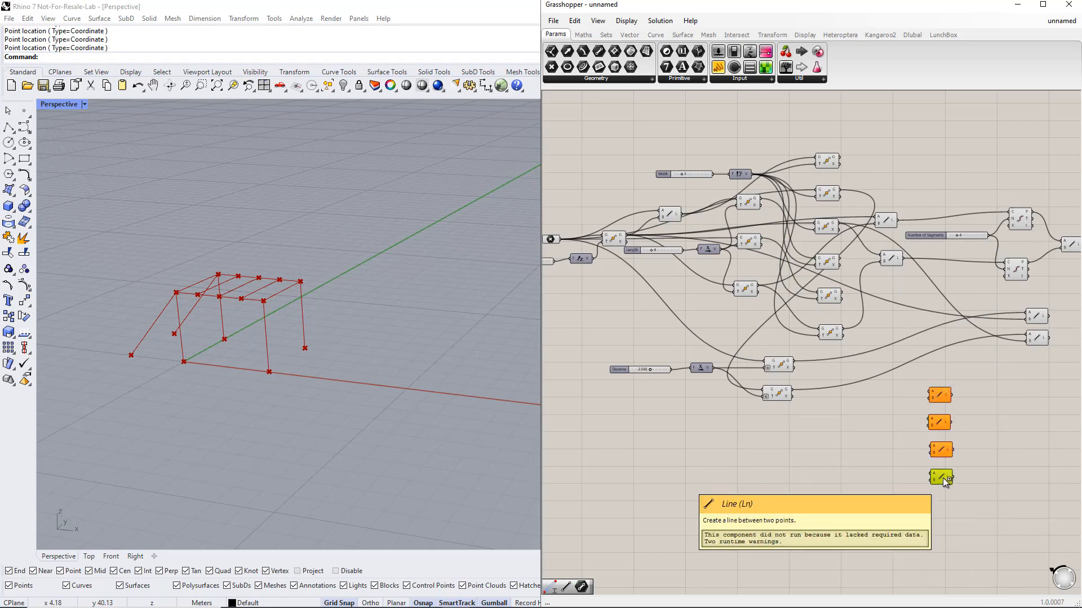
Step: Wire the first two new Lines as crossing diagonals between the base point, its Y-moved copy and their raised points
{"action": "left_click_drag", "start_coordinate": [563, 239], "coordinate": [931, 394]}
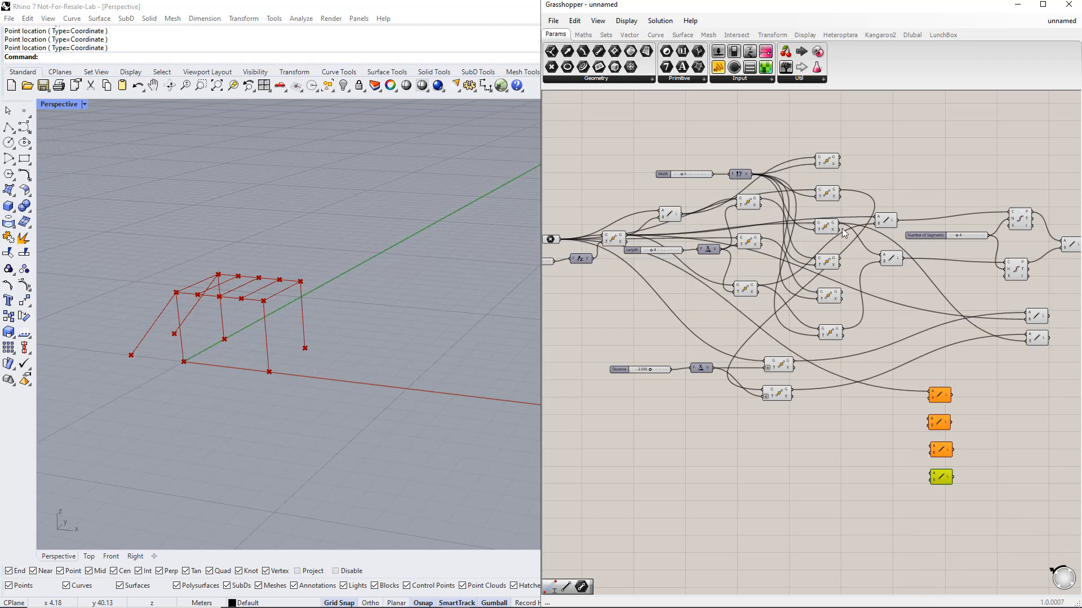
{"action": "left_click_drag", "start_coordinate": [839, 223], "coordinate": [923, 397]}
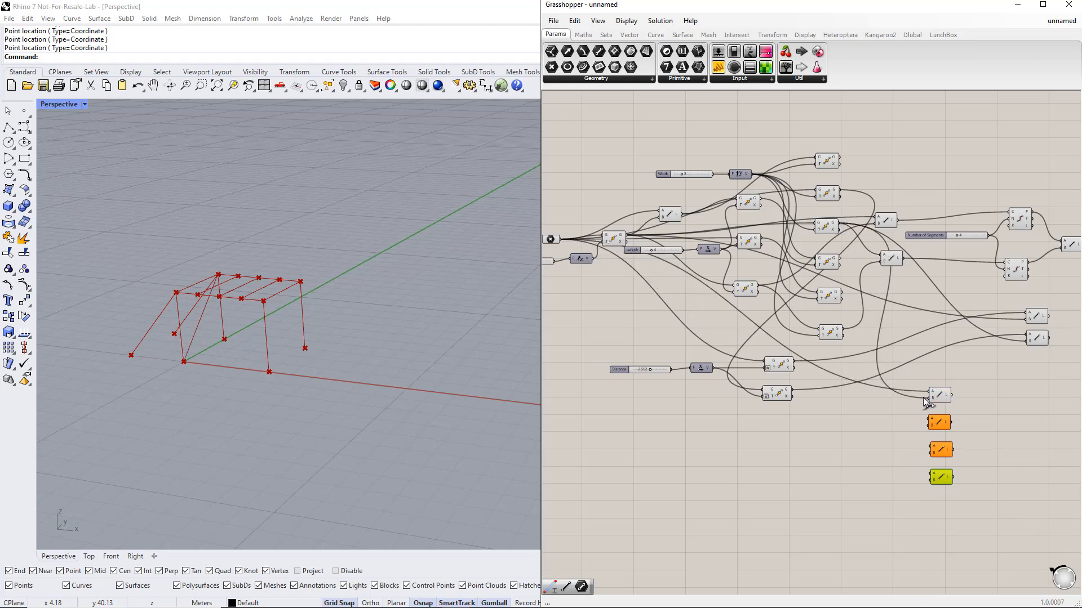
{"action": "left_click", "coordinate": [942, 437]}
{"action": "left_click_drag", "start_coordinate": [631, 241], "coordinate": [930, 420]}
{"action": "left_click_drag", "start_coordinate": [841, 194], "coordinate": [931, 431]}
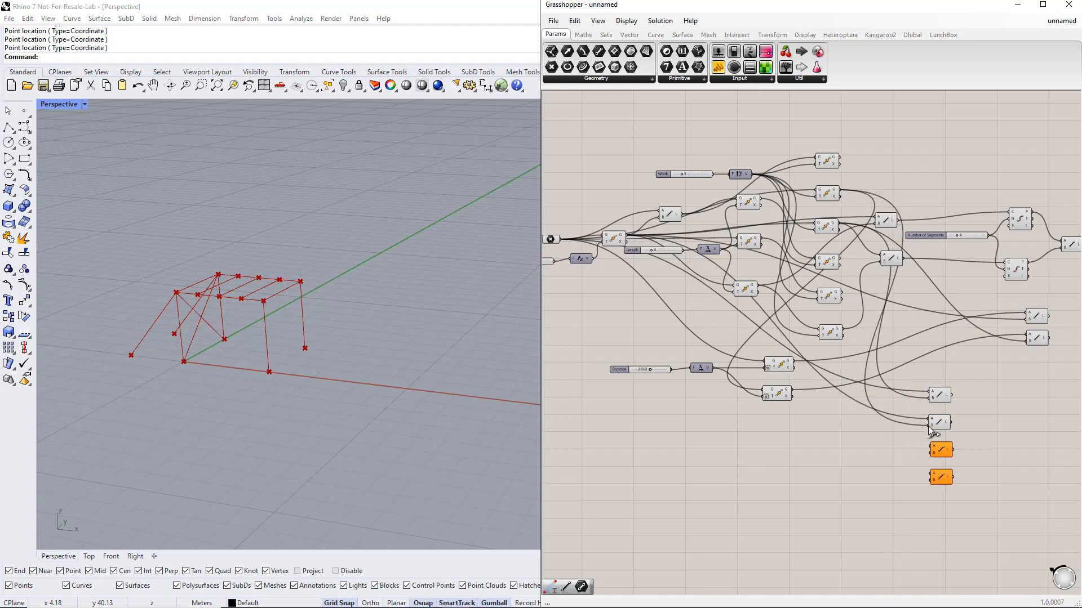
Step: Wire the other two new Lines as crossing diagonals between the base and raised points of the X-moved end frame
{"action": "left_click_drag", "start_coordinate": [761, 244], "coordinate": [930, 448]}
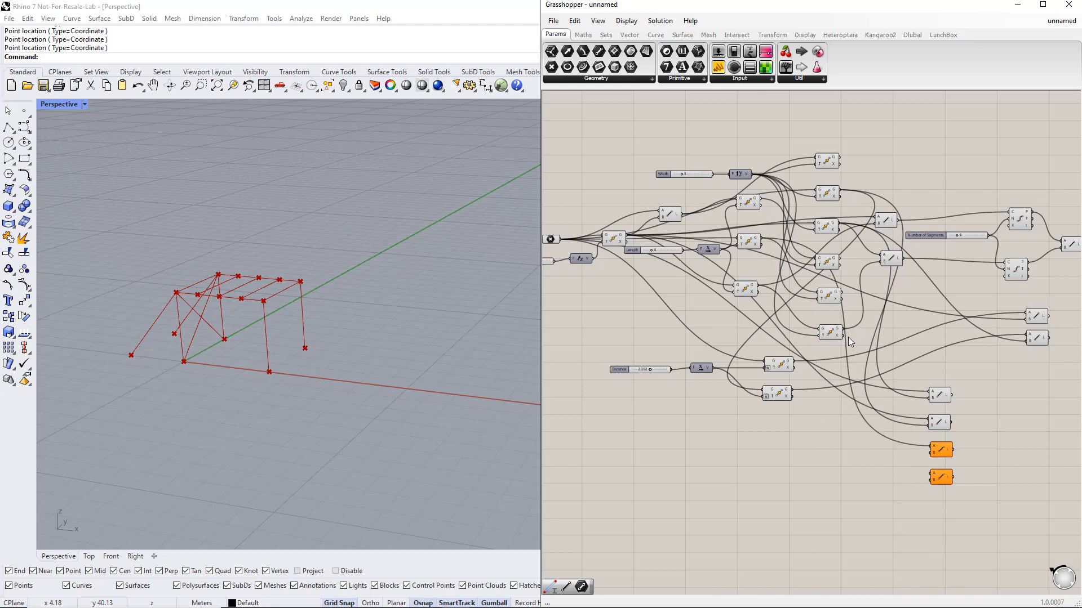
{"action": "left_click_drag", "start_coordinate": [844, 330], "coordinate": [916, 455]}
{"action": "left_click_drag", "start_coordinate": [928, 455], "coordinate": [930, 454]}
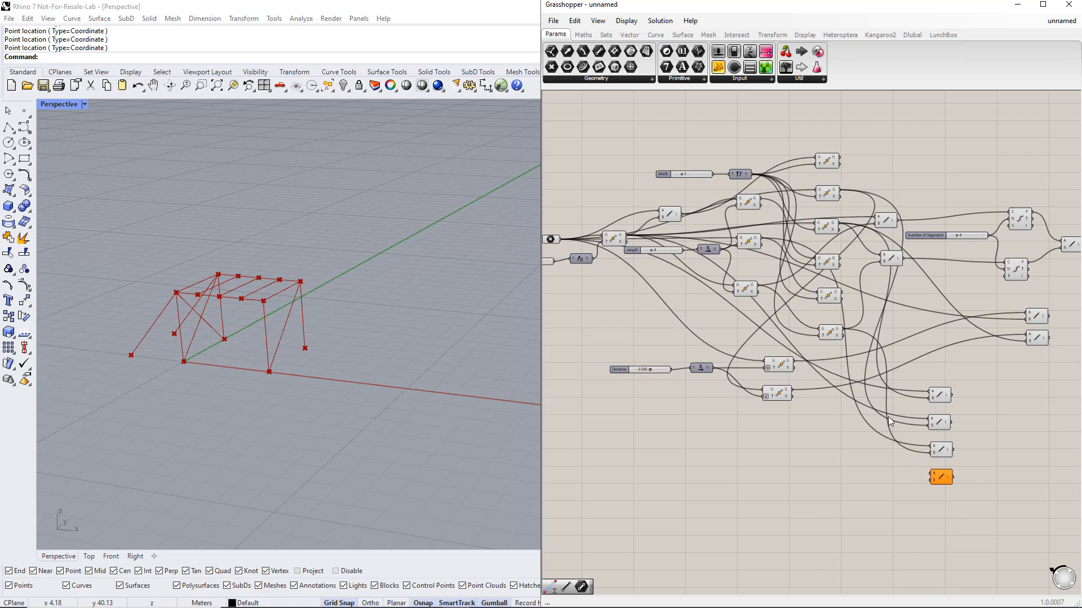
{"action": "left_click_drag", "start_coordinate": [759, 291], "coordinate": [931, 476]}
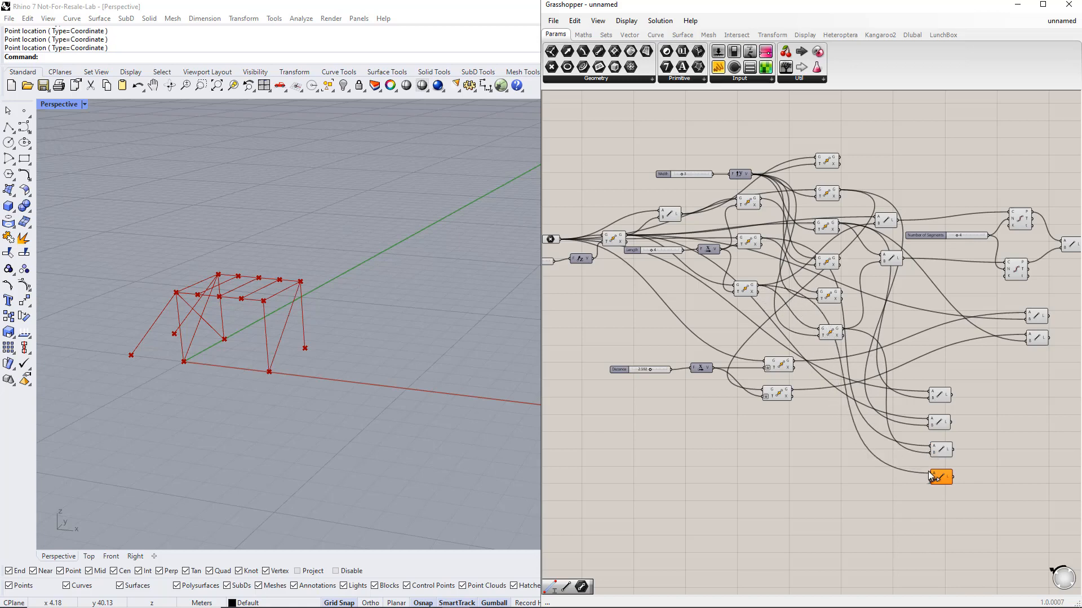
{"action": "left_click_drag", "start_coordinate": [845, 298], "coordinate": [930, 480]}
Step: Move the four diagonal Lines and the two inclined-member Lines into one column beneath the segment Line component
{"action": "left_click_drag", "start_coordinate": [986, 503], "coordinate": [937, 374]}
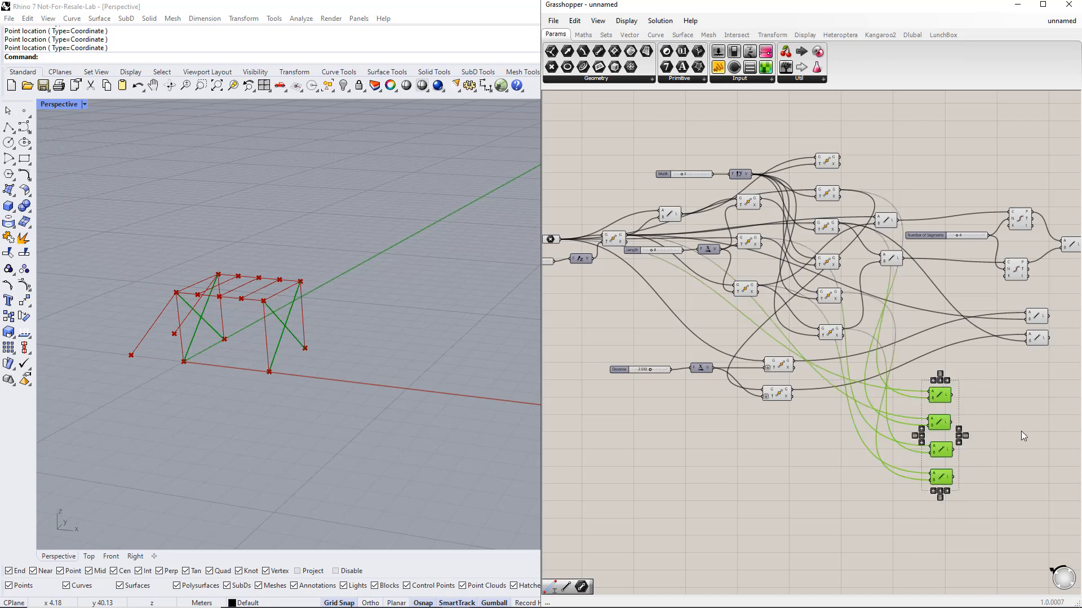
{"action": "right_click_drag", "start_coordinate": [1021, 431], "coordinate": [894, 417]}
{"action": "left_click_drag", "start_coordinate": [818, 379], "coordinate": [940, 391]}
{"action": "left_click_drag", "start_coordinate": [928, 337], "coordinate": [938, 302]}
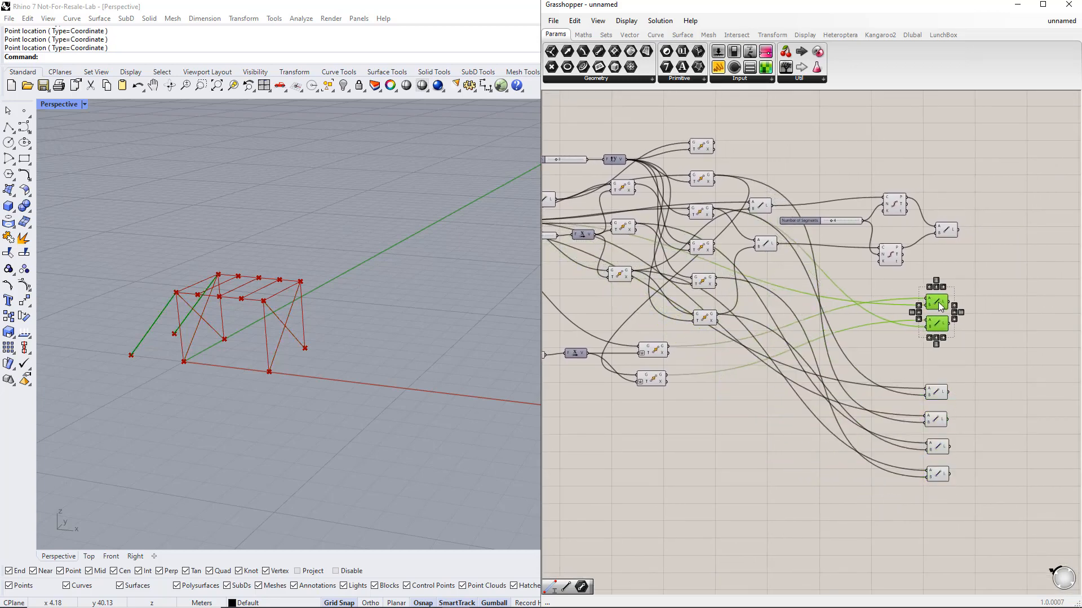
{"action": "left_click", "coordinate": [964, 436]}
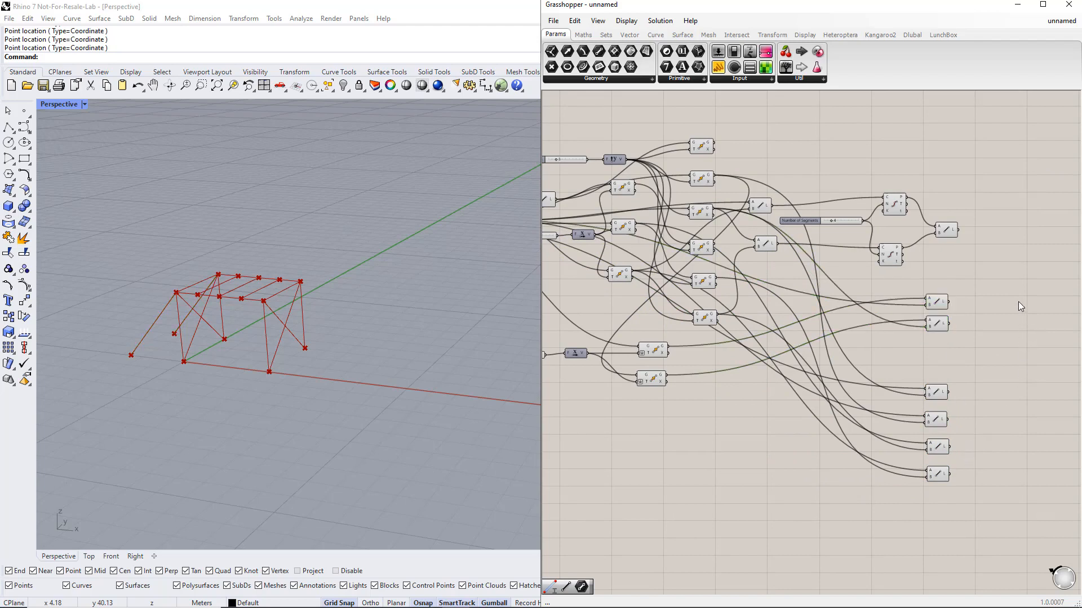
Step: Add six Line parameters above the component column, four in one group and two below them
{"action": "right_click_drag", "start_coordinate": [1007, 291], "coordinate": [1036, 362]}
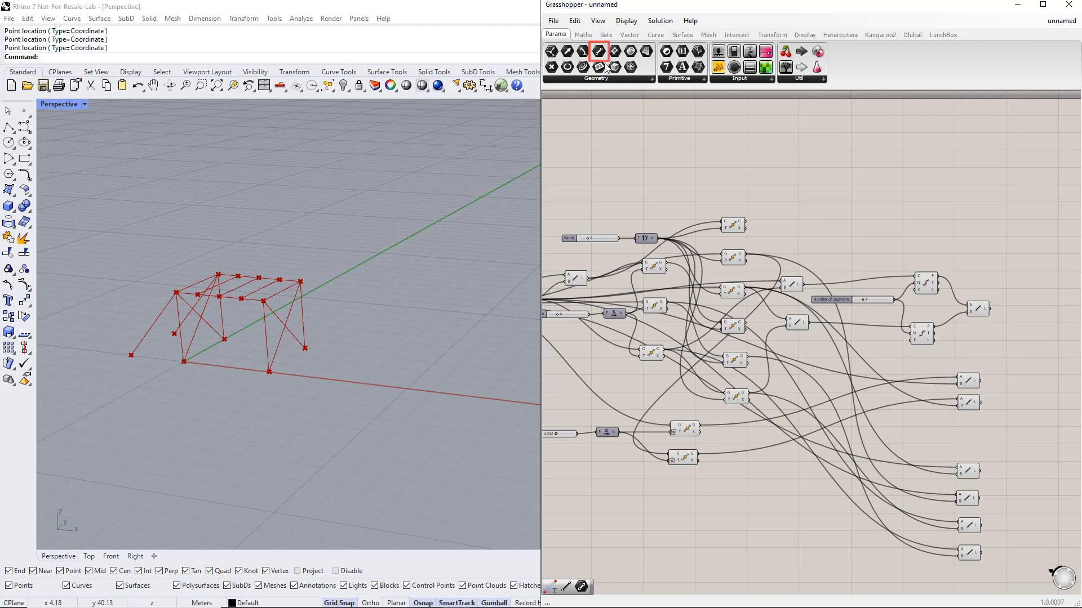
{"action": "left_click_drag", "start_coordinate": [602, 59], "coordinate": [976, 230]}
{"action": "left_click", "coordinate": [909, 221]}
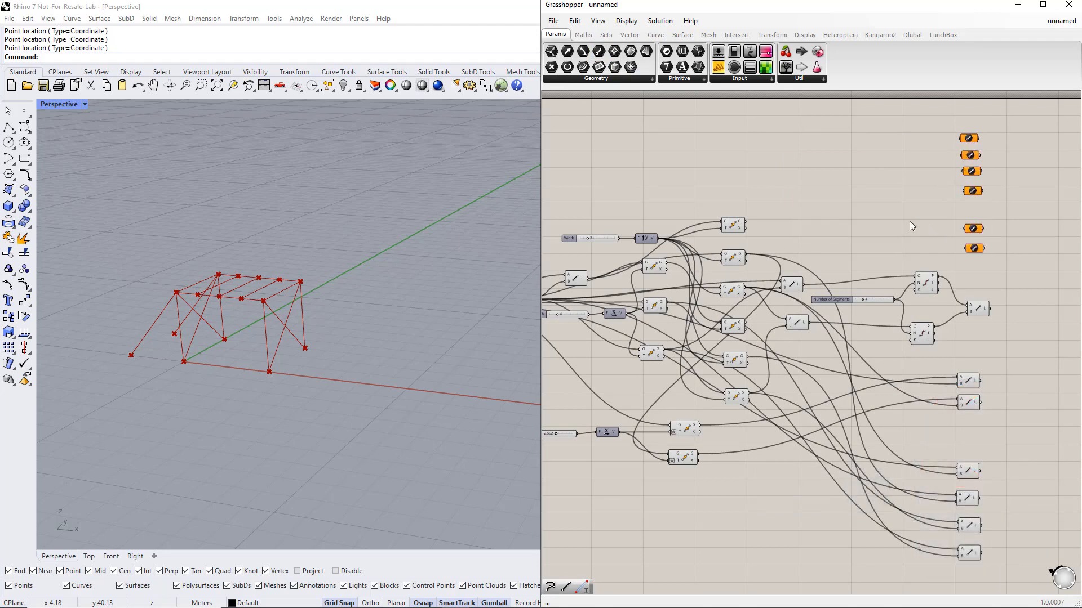
Step: Feed the original vertical column line and its three moved copies into the upper four Line parameters
{"action": "right_click_drag", "start_coordinate": [903, 218], "coordinate": [911, 221]}
{"action": "left_click_drag", "start_coordinate": [599, 281], "coordinate": [977, 141]}
{"action": "left_click", "coordinate": [742, 230]}
{"action": "left_click_drag", "start_coordinate": [754, 224], "coordinate": [968, 164]}
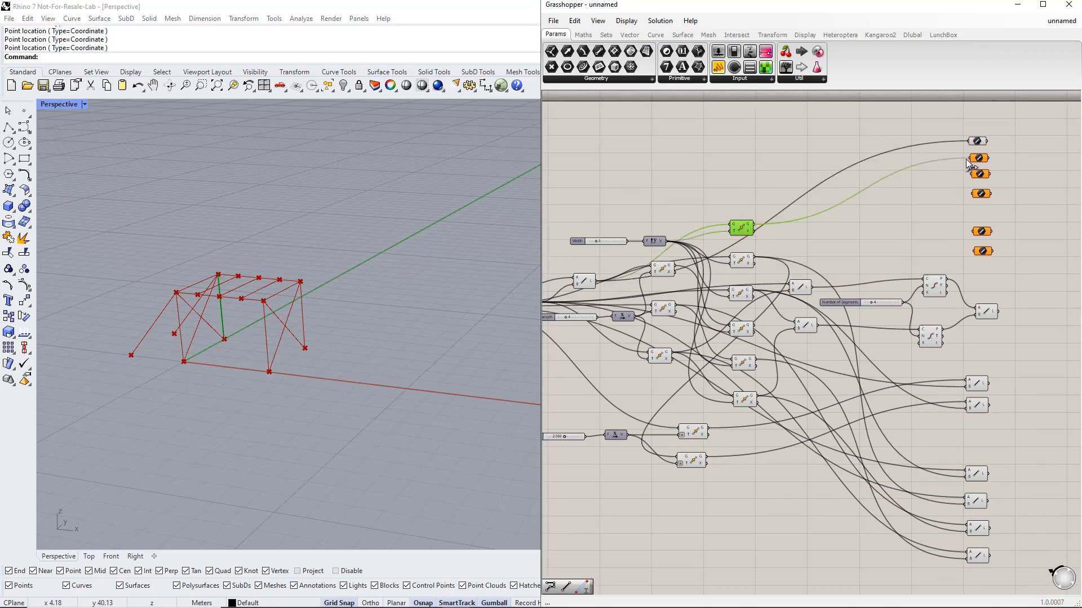
{"action": "left_click", "coordinate": [747, 329]}
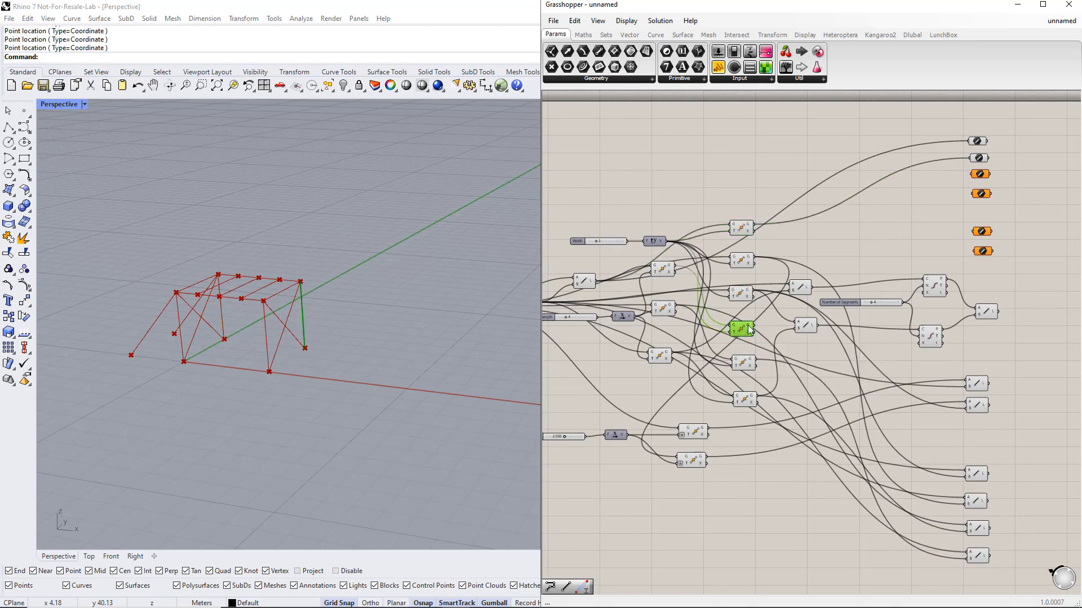
{"action": "left_click_drag", "start_coordinate": [888, 241], "coordinate": [966, 177]}
{"action": "left_click", "coordinate": [664, 271]}
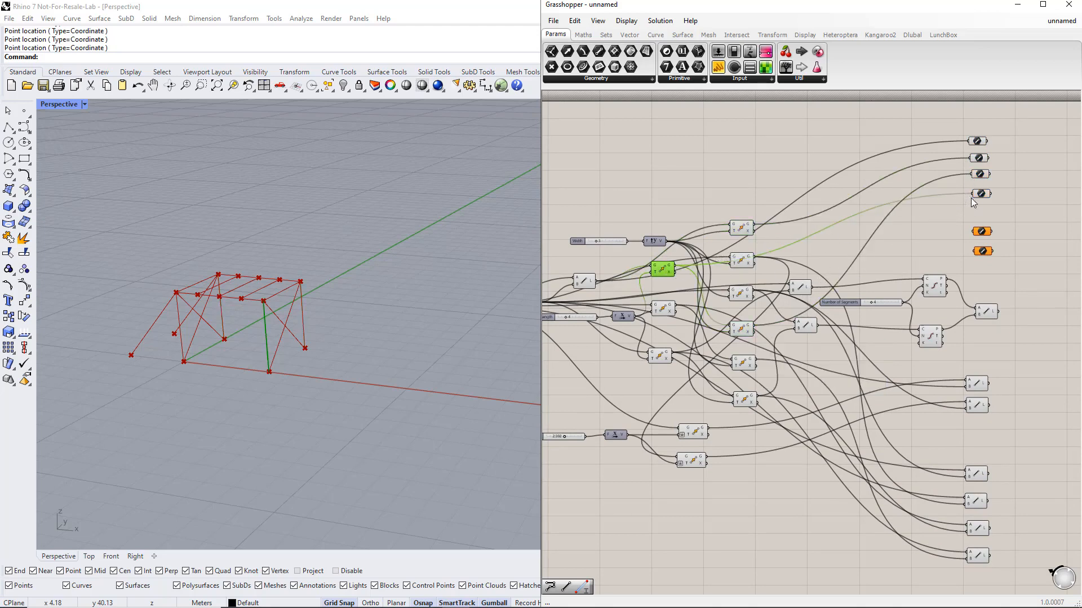
{"action": "left_click_drag", "start_coordinate": [998, 206], "coordinate": [963, 133]}
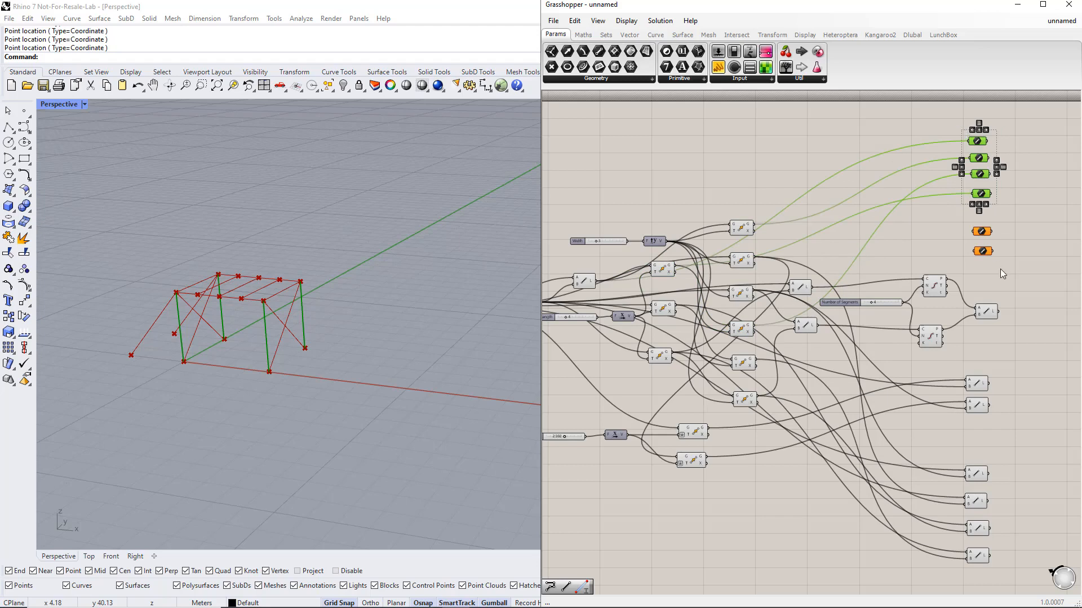
{"action": "left_click", "coordinate": [901, 259]}
Step: Feed the two upper beam lines that are divided into segments into the remaining two Line parameters
{"action": "left_click_drag", "start_coordinate": [811, 288], "coordinate": [971, 232]}
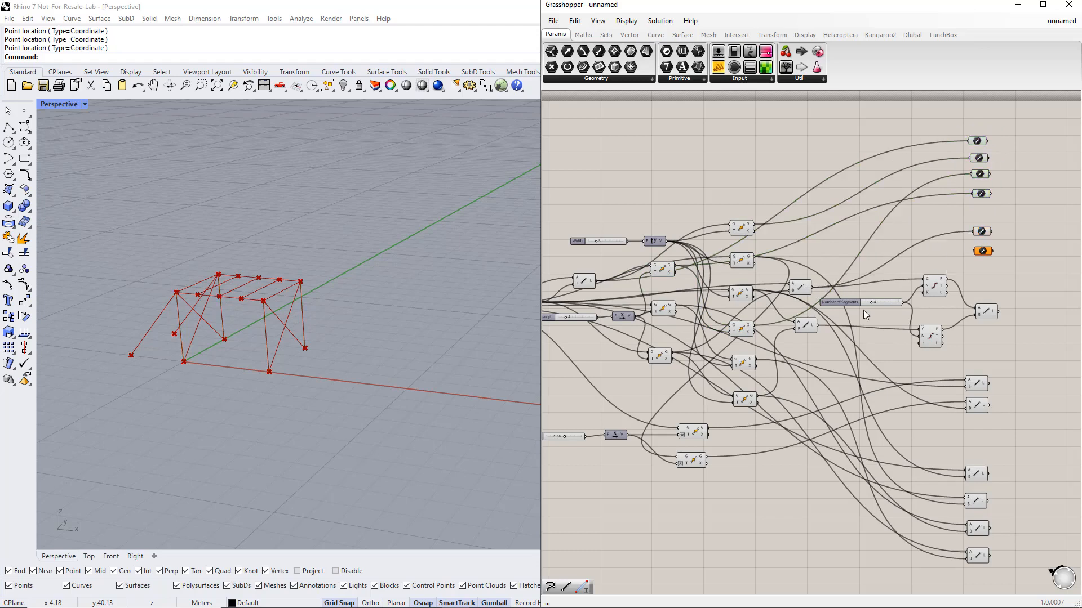
{"action": "left_click_drag", "start_coordinate": [832, 322], "coordinate": [965, 221]}
{"action": "left_click", "coordinate": [1019, 277]}
Step: Turn off the preview of the original column Line and its three moved copies
{"action": "left_click", "coordinate": [587, 279]}
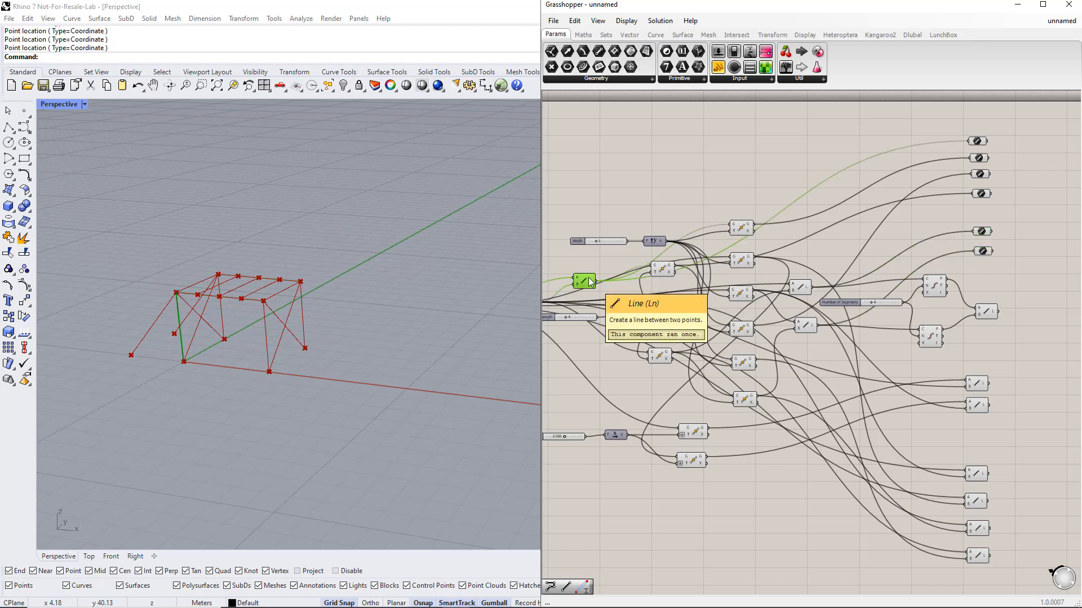
{"action": "left_click", "coordinate": [741, 228], "text": "shift"}
{"action": "left_click", "coordinate": [662, 269], "text": "shift"}
{"action": "left_click", "coordinate": [738, 330], "text": "shift"}
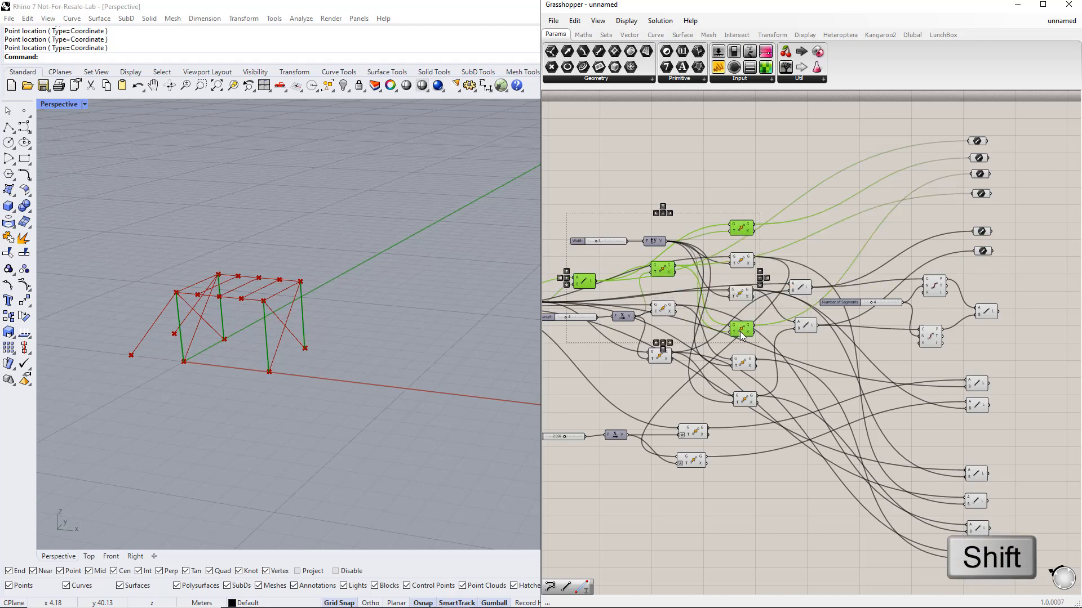
{"action": "middle_click", "coordinate": [740, 332]}
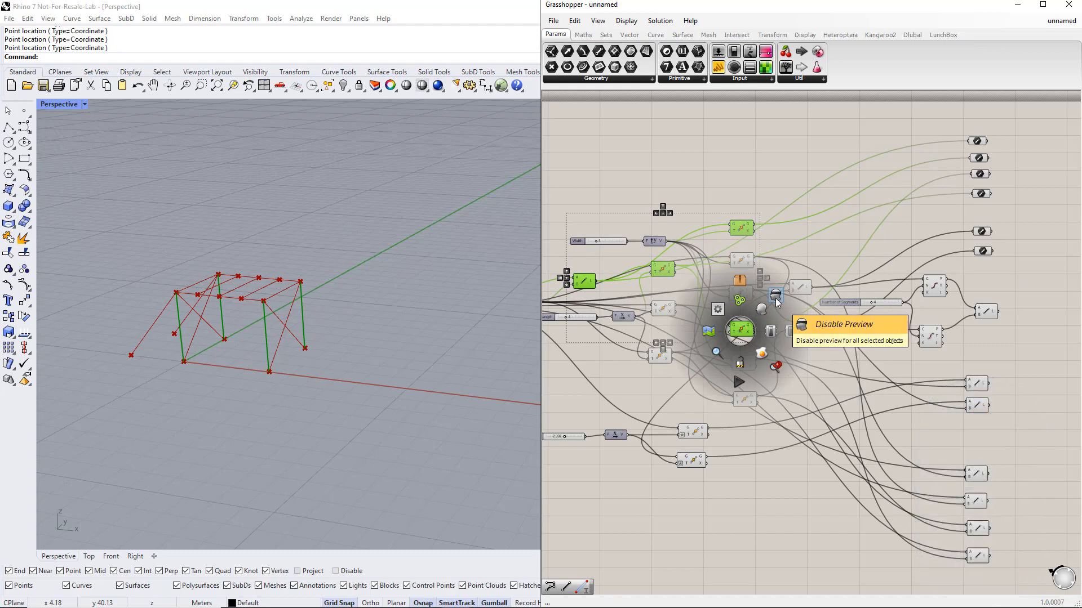
{"action": "left_click", "coordinate": [742, 197]}
{"action": "left_click_drag", "start_coordinate": [725, 244], "coordinate": [725, 243]}
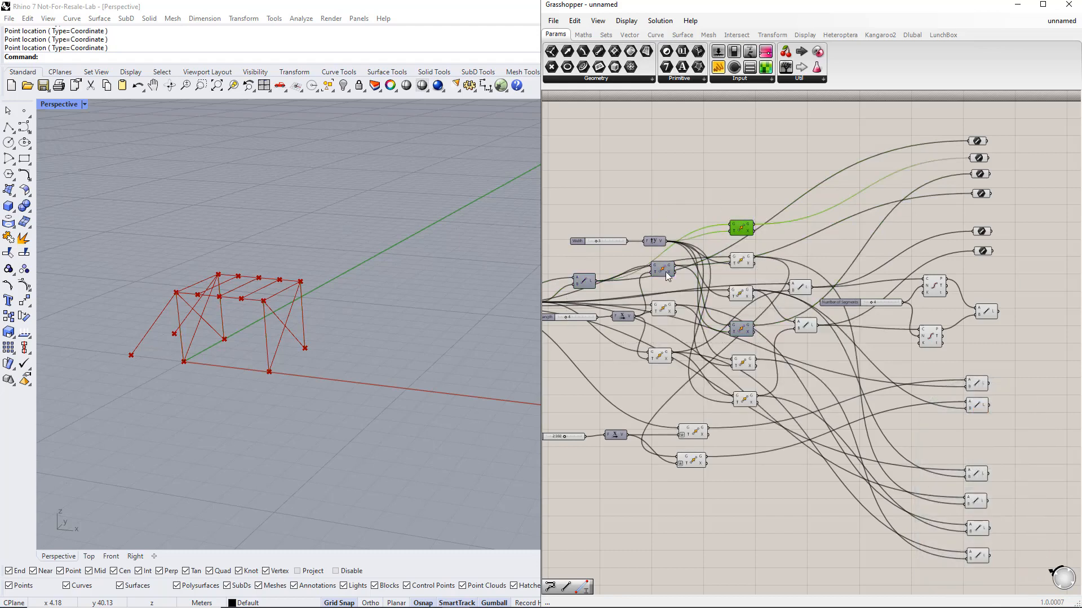
{"action": "left_click", "coordinate": [662, 269]}
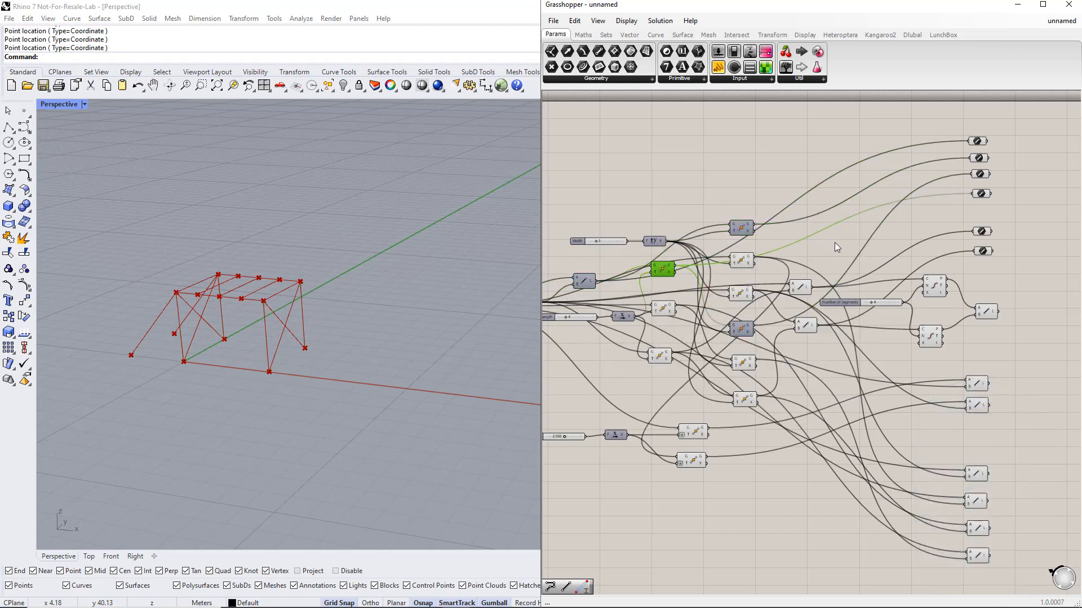
Step: Group the upper four Line parameters, name the group Columns and colour it pink
{"action": "right_click_drag", "start_coordinate": [1041, 314], "coordinate": [936, 318]}
{"action": "left_click_drag", "start_coordinate": [921, 573], "coordinate": [855, 135]}
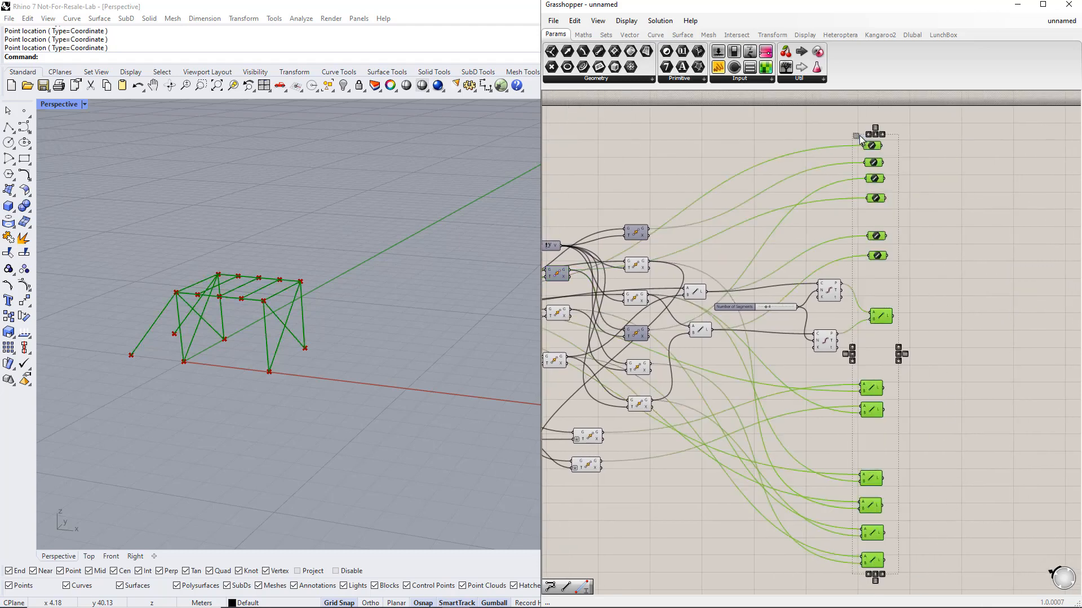
{"action": "left_click", "coordinate": [929, 174]}
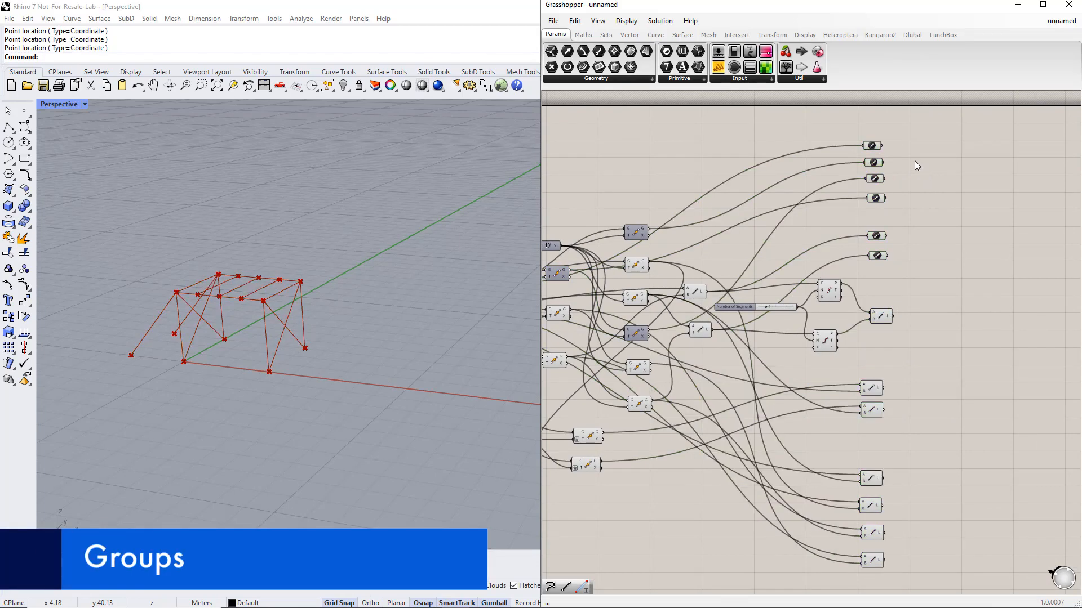
{"action": "scroll", "coordinate": [908, 154], "scroll_direction": "up", "scroll_amount": 4}
{"action": "left_click_drag", "start_coordinate": [767, 112], "coordinate": [908, 284]}
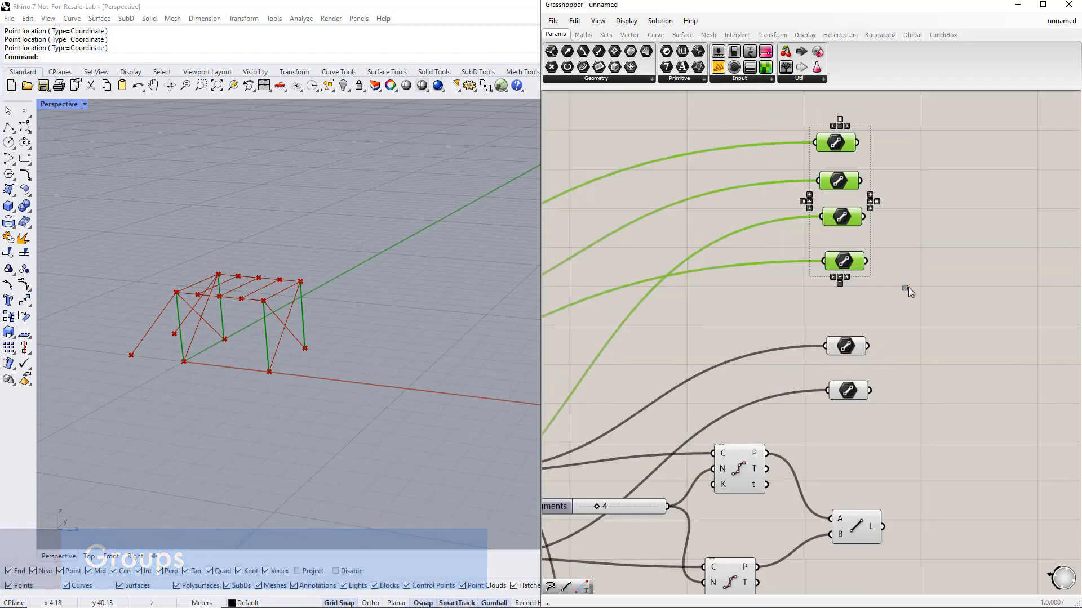
{"action": "key", "text": "ctrl+g"}
{"action": "right_click", "coordinate": [853, 173]}
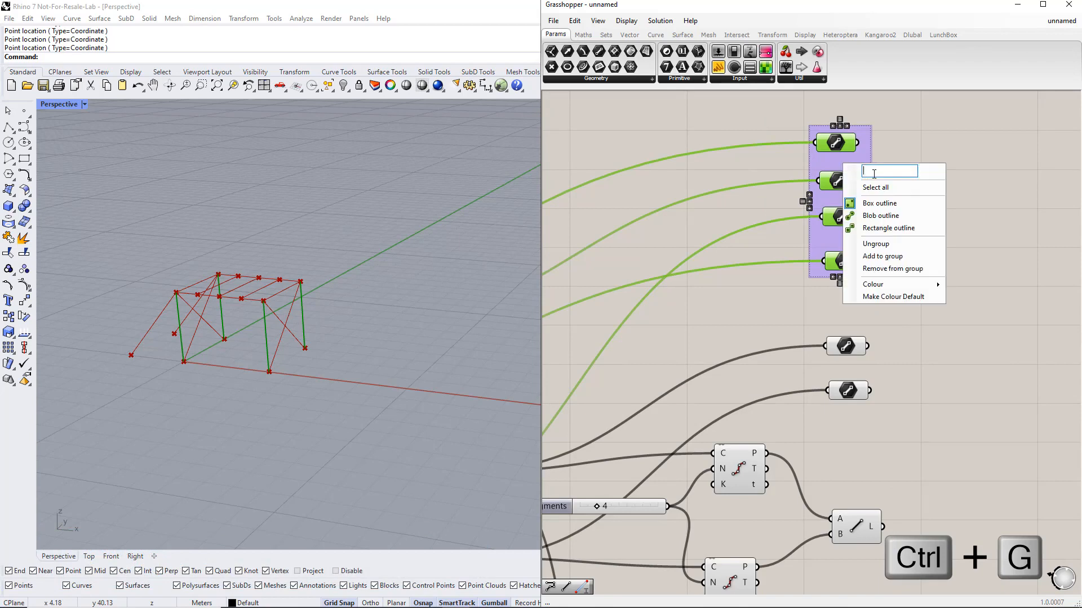
{"action": "type", "text": "Columns"}
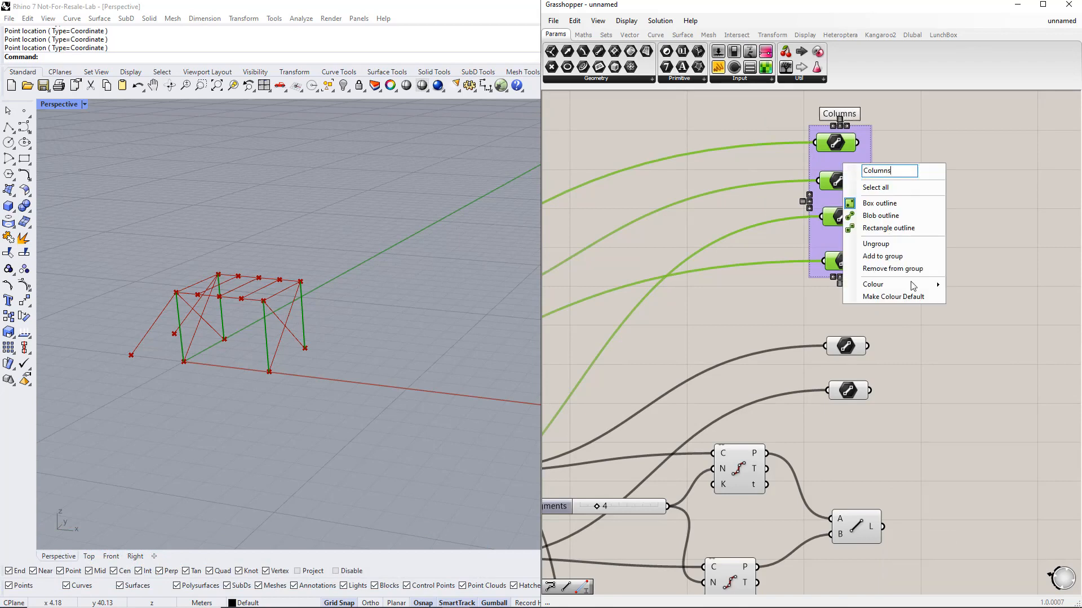
{"action": "mouse_move", "coordinate": [913, 286]}
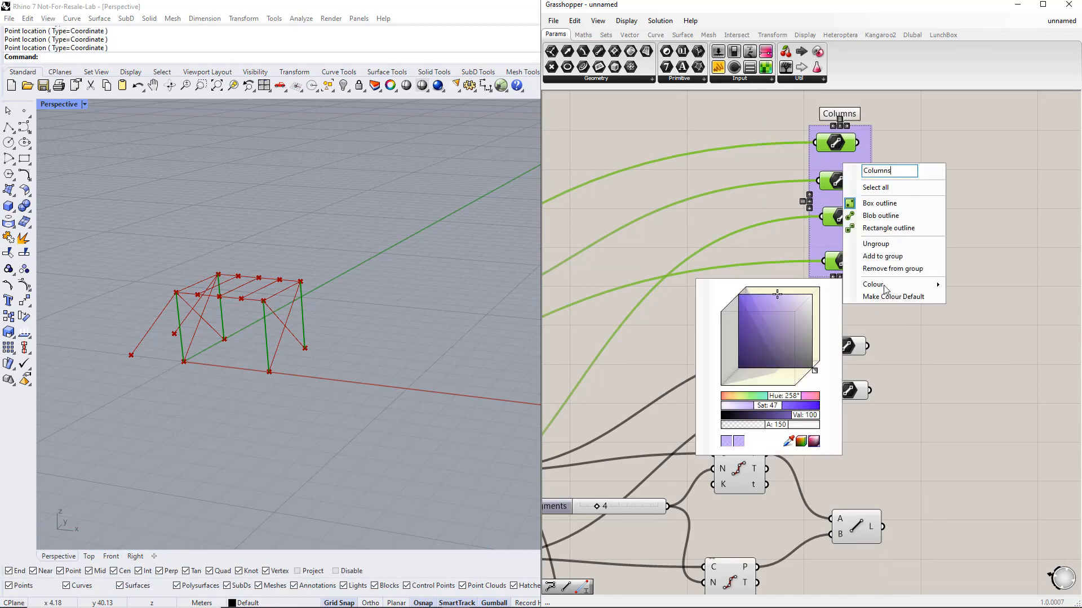
{"action": "left_click", "coordinate": [800, 397]}
Step: Group the two upper beam Line parameters, name the group Longitudinal Beams and colour it turquoise
{"action": "right_click_drag", "start_coordinate": [927, 357], "coordinate": [856, 304]}
{"action": "left_click_drag", "start_coordinate": [723, 244], "coordinate": [834, 375]}
{"action": "key", "text": "ctrl+g"}
{"action": "right_click", "coordinate": [783, 309]}
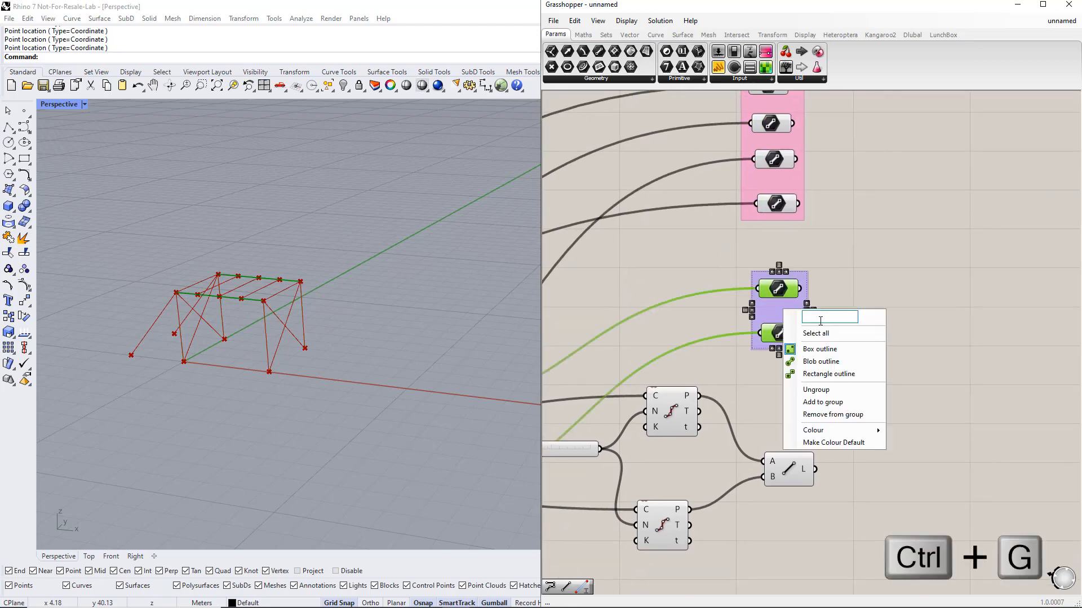
{"action": "type", "text": "Longi"}
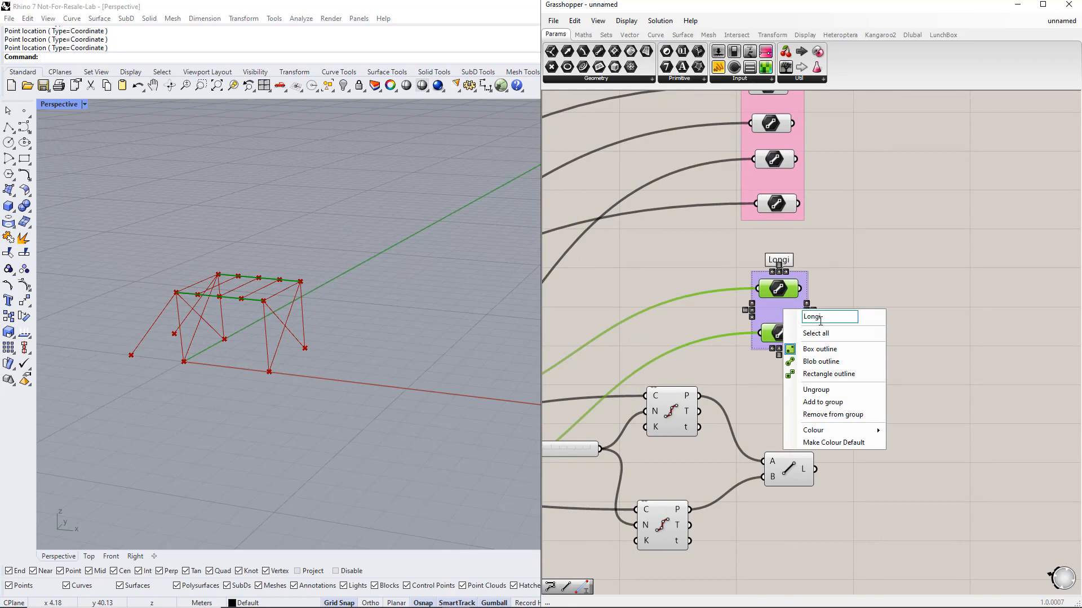
{"action": "type", "text": "tudinal Be"}
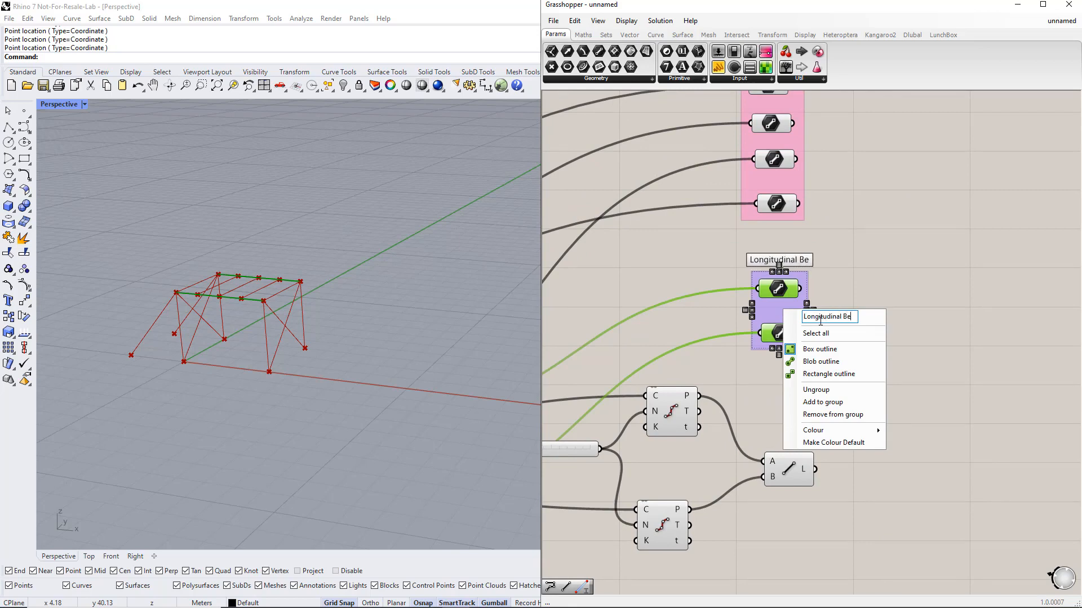
{"action": "type", "text": "ams"}
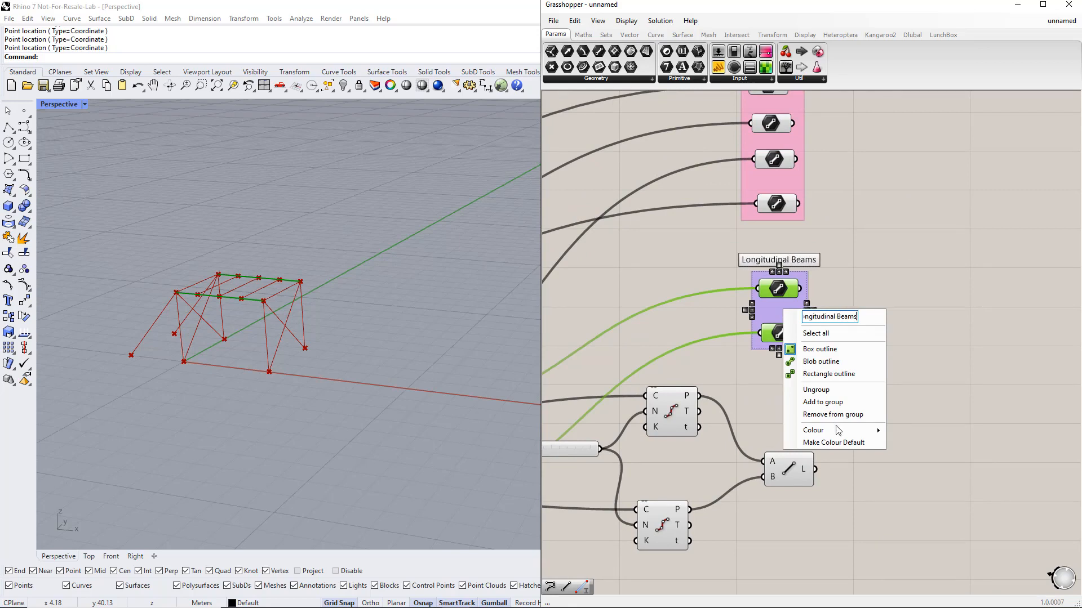
{"action": "mouse_move", "coordinate": [839, 430]}
{"action": "left_click_drag", "start_coordinate": [970, 541], "coordinate": [953, 539]}
{"action": "left_click", "coordinate": [901, 426]}
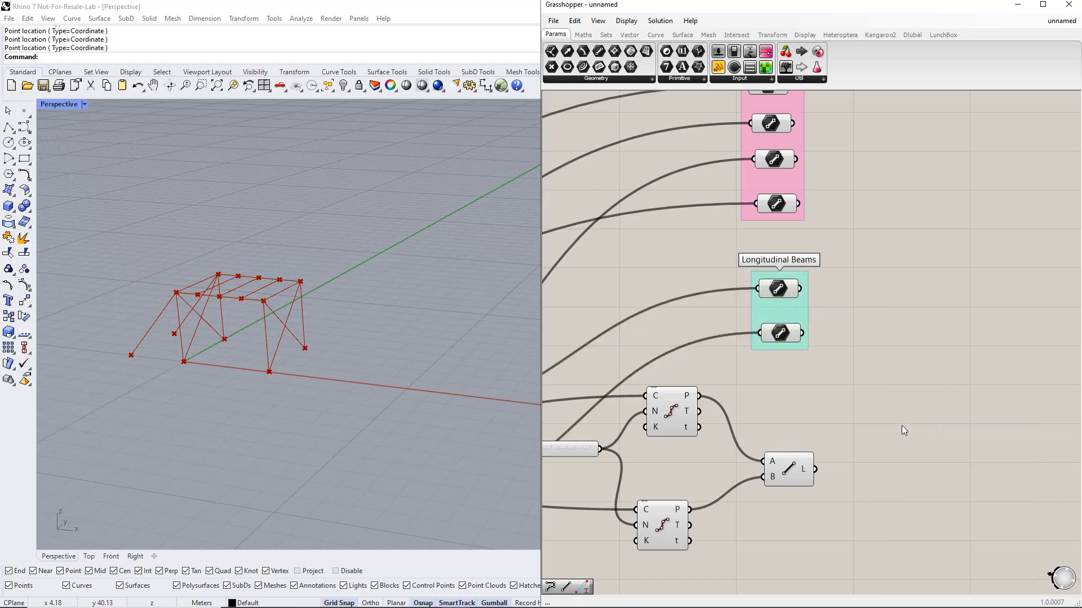
Step: Group the segment Line component, name the group Transverse Beams and give it a more saturated purple
{"action": "right_click_drag", "start_coordinate": [819, 523], "coordinate": [816, 383]}
{"action": "left_click_drag", "start_coordinate": [745, 400], "coordinate": [842, 286]}
{"action": "key", "text": "ctrl+g"}
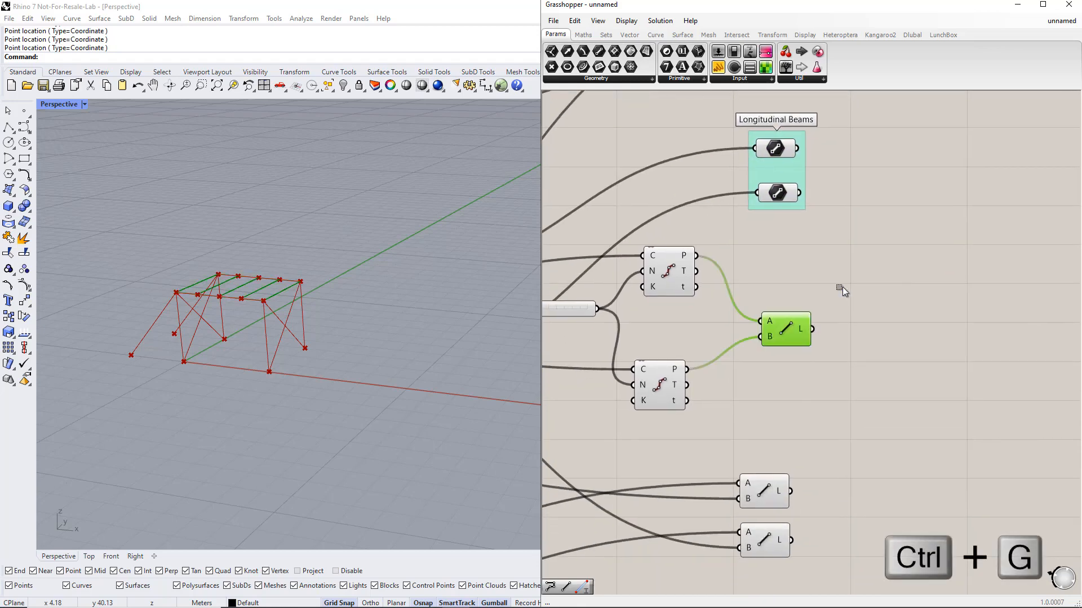
{"action": "right_click", "coordinate": [799, 307]}
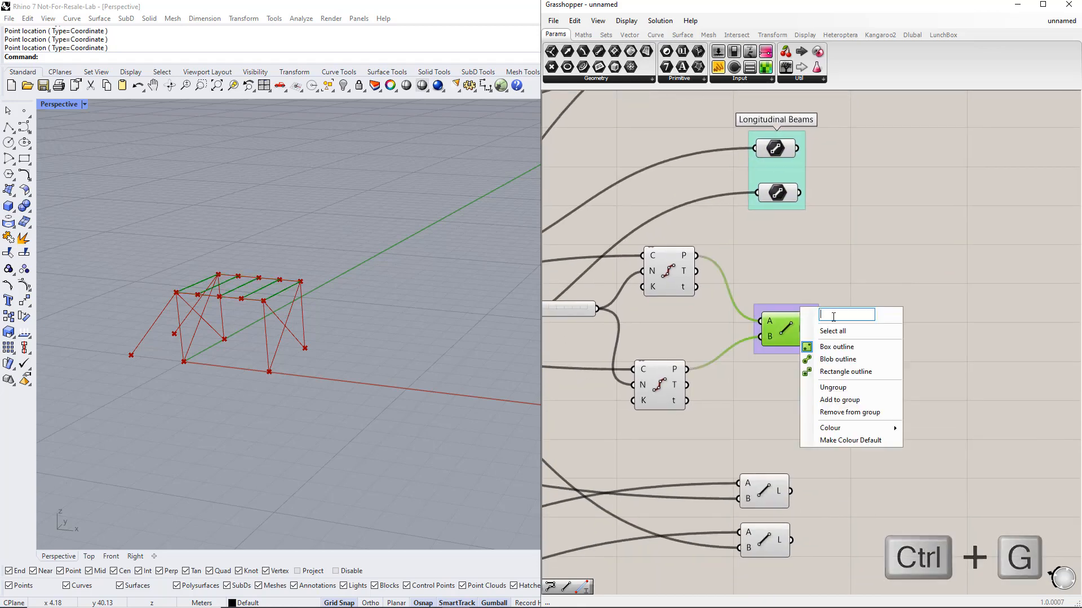
{"action": "type", "text": "Transve"}
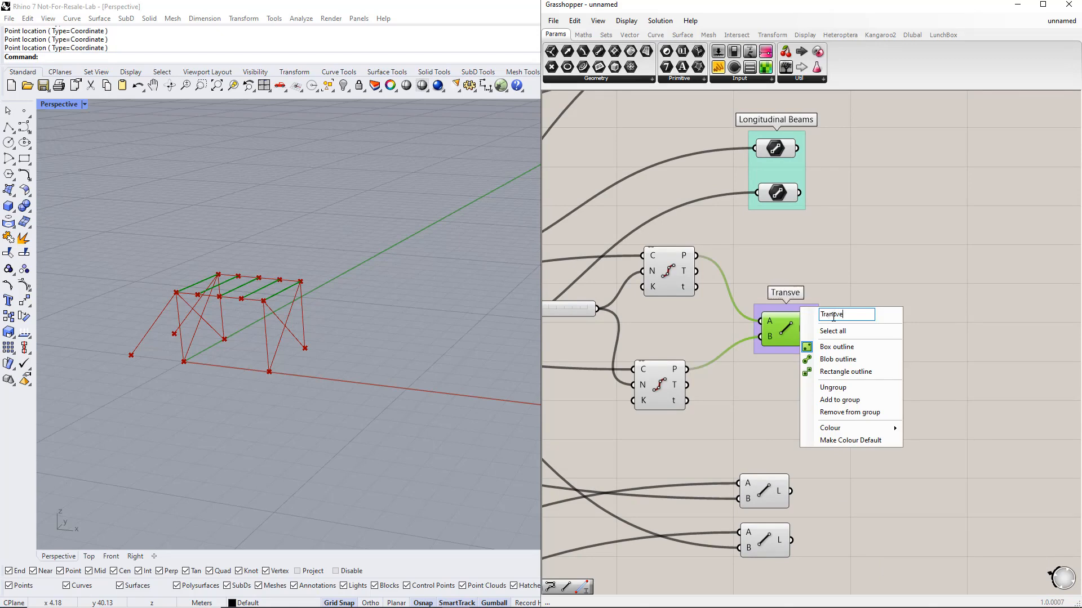
{"action": "type", "text": "rse Beams"}
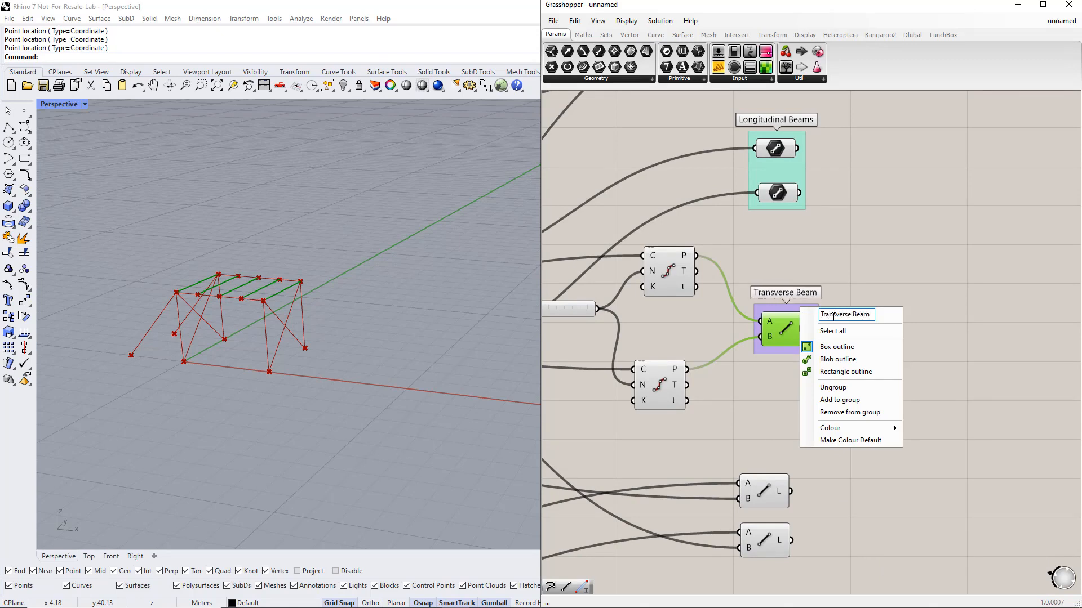
{"action": "mouse_move", "coordinate": [862, 432]}
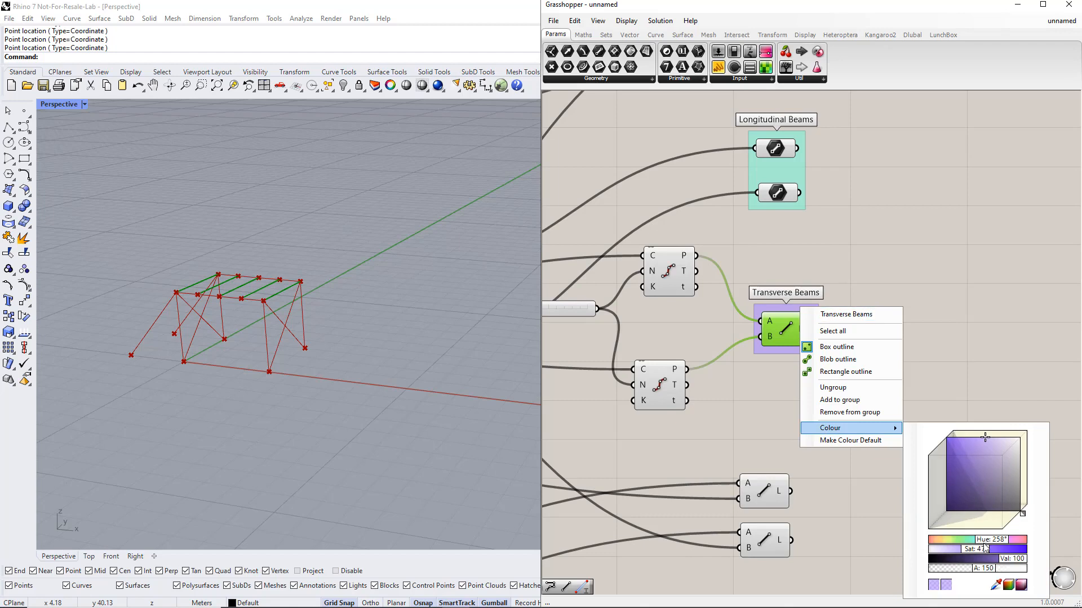
{"action": "left_click", "coordinate": [983, 549]}
{"action": "left_click", "coordinate": [985, 373]}
Step: Group the two inclined-member Line components, name the group Struts and colour it blue
{"action": "right_click_drag", "start_coordinate": [826, 492], "coordinate": [854, 261]}
{"action": "left_click_drag", "start_coordinate": [737, 222], "coordinate": [874, 361]}
{"action": "key", "text": "ctrl+g"}
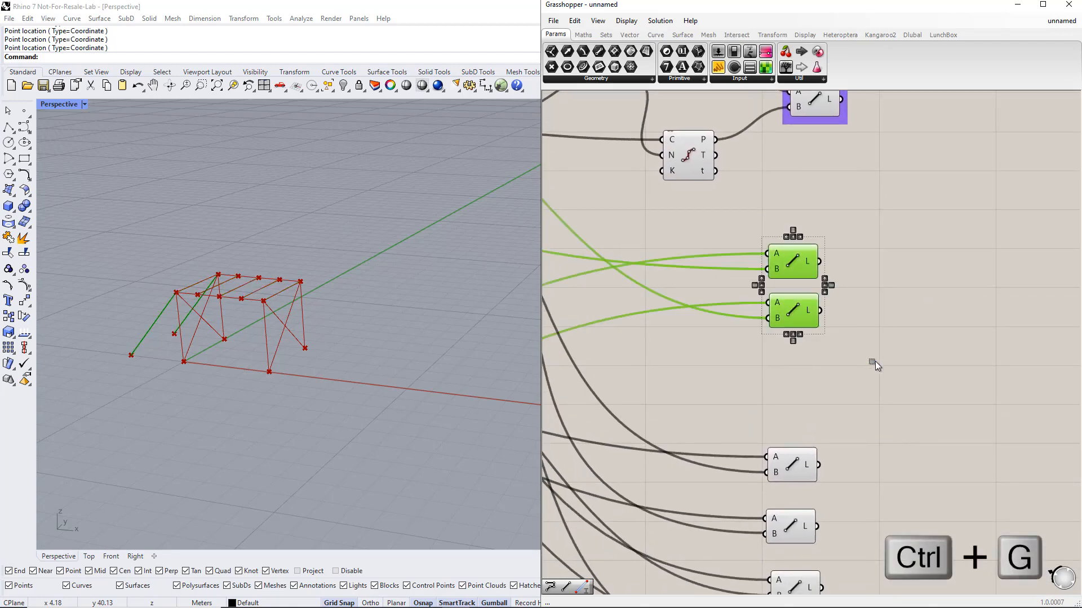
{"action": "right_click", "coordinate": [799, 287]}
{"action": "type", "text": "Struts"}
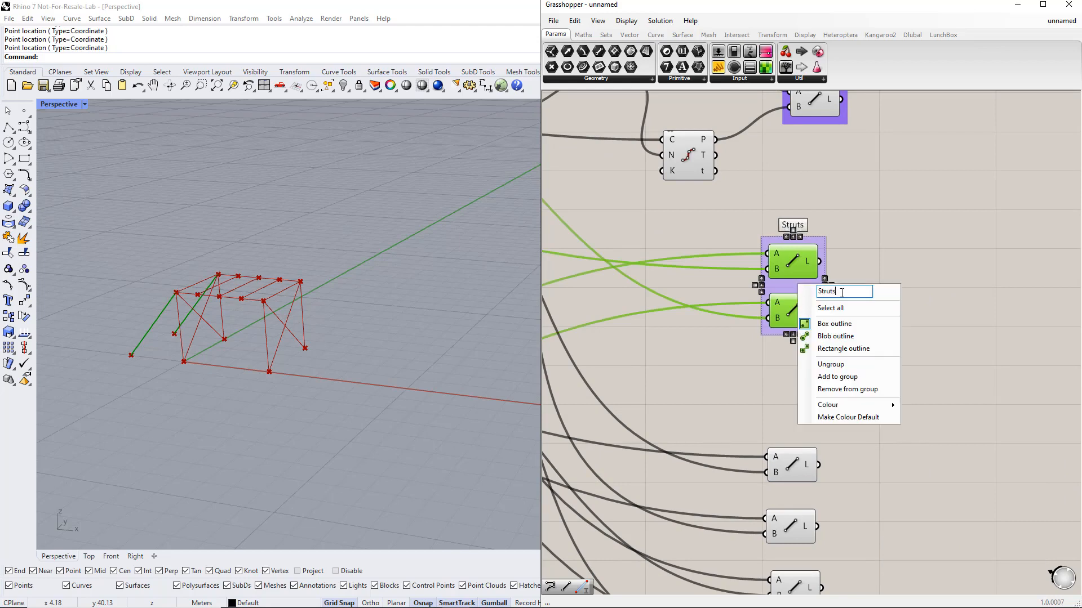
{"action": "mouse_move", "coordinate": [874, 405]}
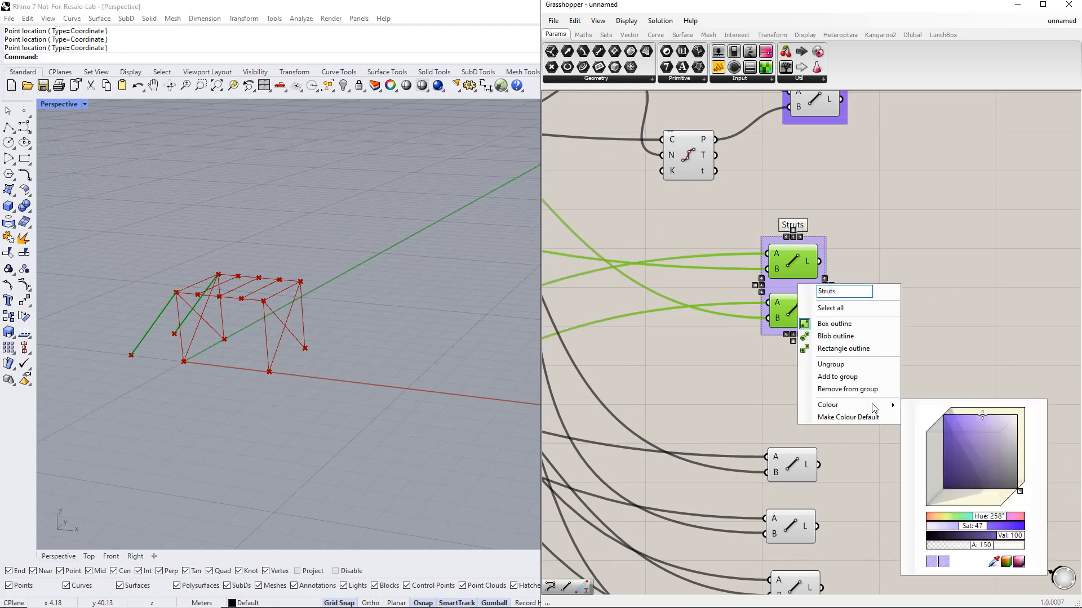
{"action": "mouse_move", "coordinate": [982, 518]}
{"action": "left_mouse_down"}
{"action": "mouse_move", "coordinate": [958, 517]}
{"action": "mouse_move", "coordinate": [996, 526]}
{"action": "left_mouse_up"}
{"action": "left_click", "coordinate": [888, 470]}
Step: Group the four diagonal Line components, name the group Bracings and colour it light blue
{"action": "right_click_drag", "start_coordinate": [942, 471], "coordinate": [895, 265]}
{"action": "left_click_drag", "start_coordinate": [746, 203], "coordinate": [855, 481]}
{"action": "key", "text": "ctrl+g"}
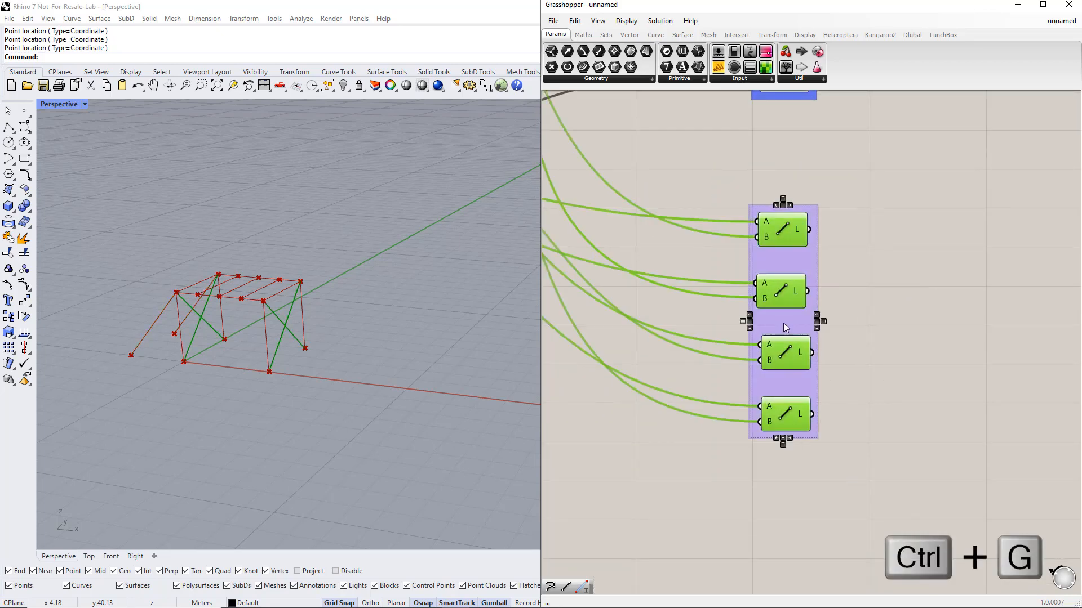
{"action": "right_click", "coordinate": [783, 323]}
{"action": "type", "text": "Bra"}
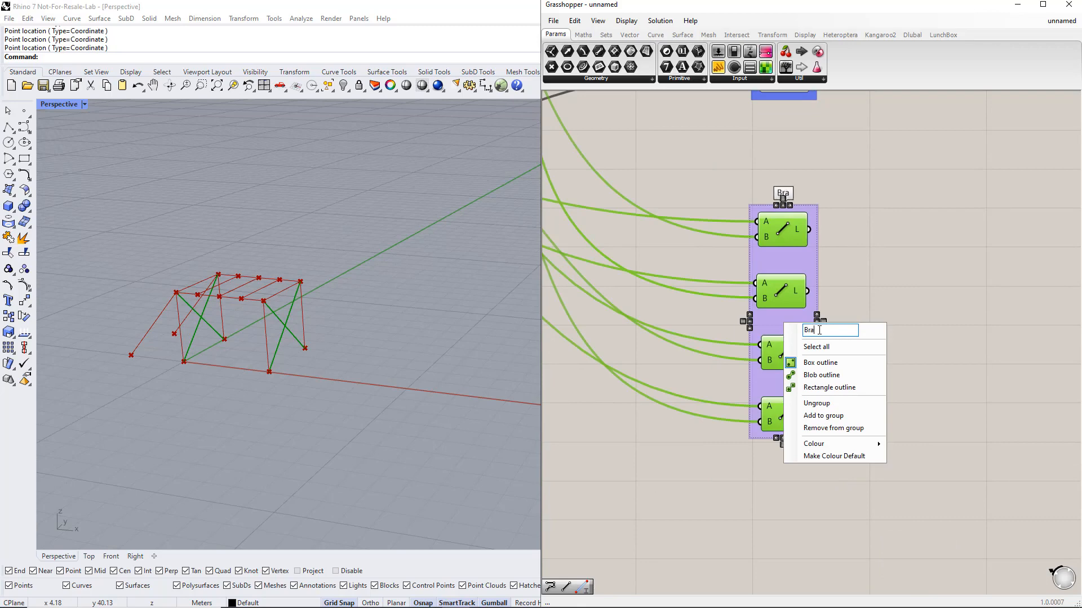
{"action": "type", "text": "cings"}
{"action": "mouse_move", "coordinate": [850, 444]}
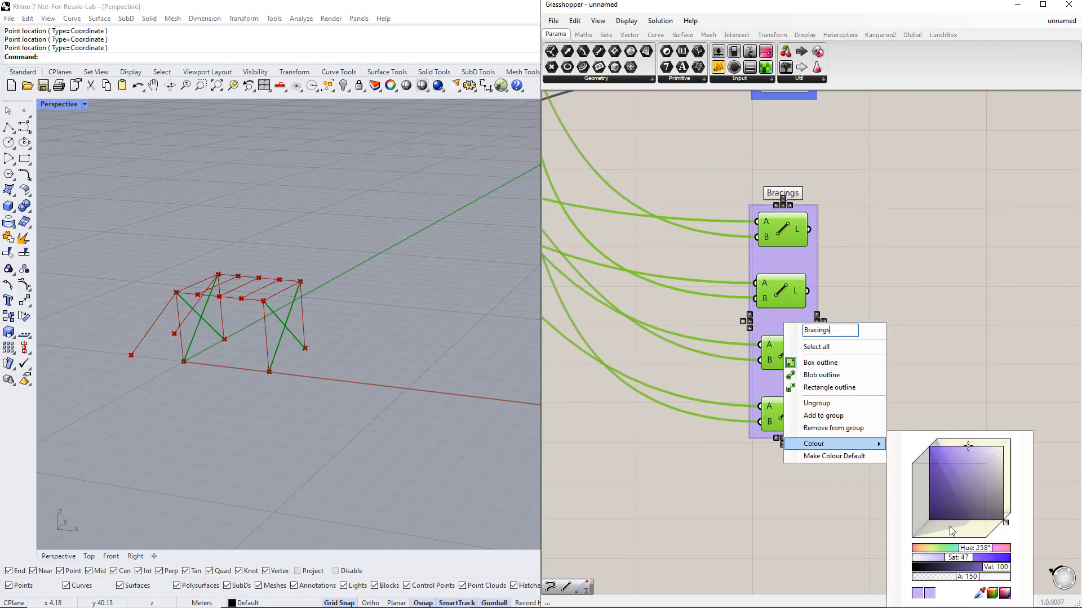
{"action": "left_click_drag", "start_coordinate": [975, 553], "coordinate": [965, 554]}
{"action": "left_click", "coordinate": [952, 379]}
Step: Gather the Length, Width, Height, Number of Segments and Distance sliders into one column ahead of the base point parameter
{"action": "scroll", "coordinate": [912, 380], "scroll_direction": "down", "scroll_amount": 5}
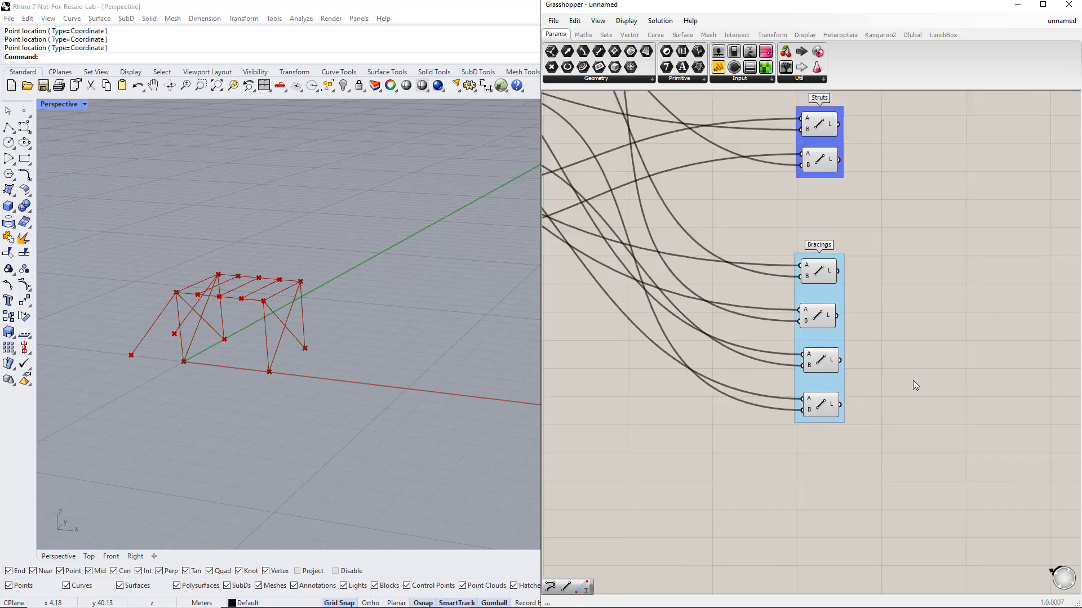
{"action": "right_click_drag", "start_coordinate": [925, 315], "coordinate": [901, 411]}
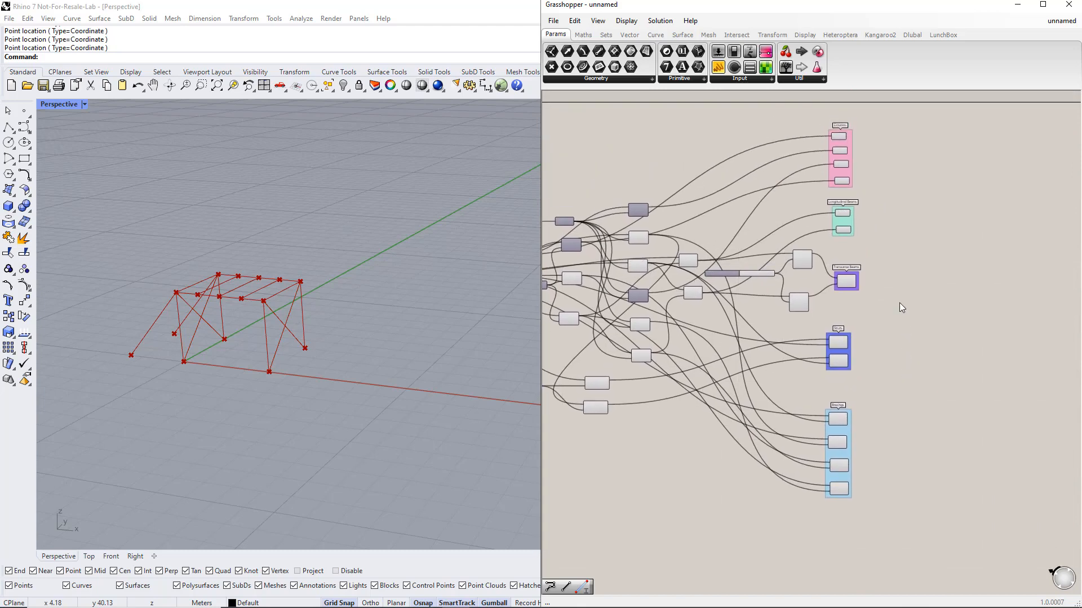
{"action": "scroll", "coordinate": [899, 303], "scroll_direction": "up", "scroll_amount": 1}
{"action": "right_click_drag", "start_coordinate": [899, 307], "coordinate": [952, 380]}
{"action": "right_click_drag", "start_coordinate": [704, 449], "coordinate": [915, 442]}
{"action": "right_click_drag", "start_coordinate": [696, 410], "coordinate": [783, 441]}
{"action": "scroll", "coordinate": [654, 383], "scroll_direction": "up", "scroll_amount": 1}
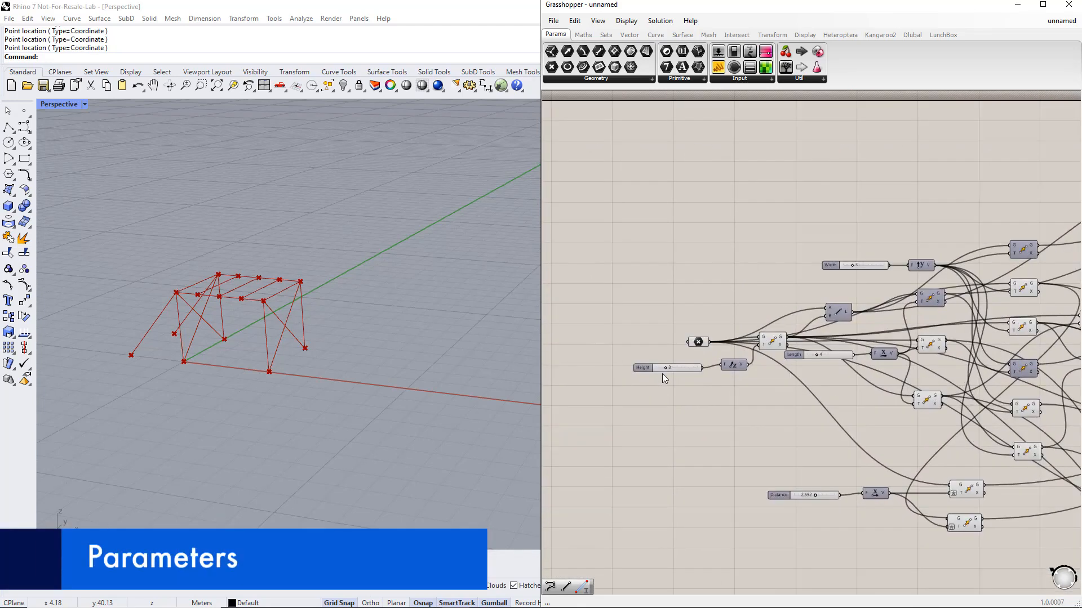
{"action": "left_click_drag", "start_coordinate": [667, 367], "coordinate": [623, 358]}
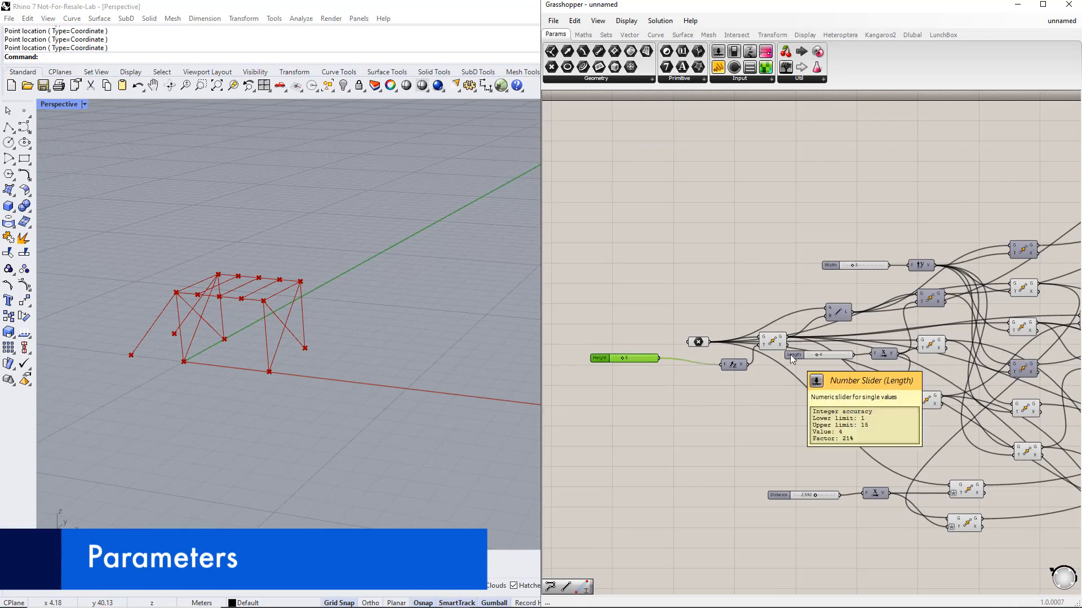
{"action": "left_click_drag", "start_coordinate": [792, 358], "coordinate": [601, 333]}
{"action": "left_click_drag", "start_coordinate": [833, 268], "coordinate": [601, 341]}
{"action": "scroll", "coordinate": [601, 341], "scroll_direction": "down", "scroll_amount": 1}
{"action": "left_click_drag", "start_coordinate": [1048, 340], "coordinate": [603, 372]}
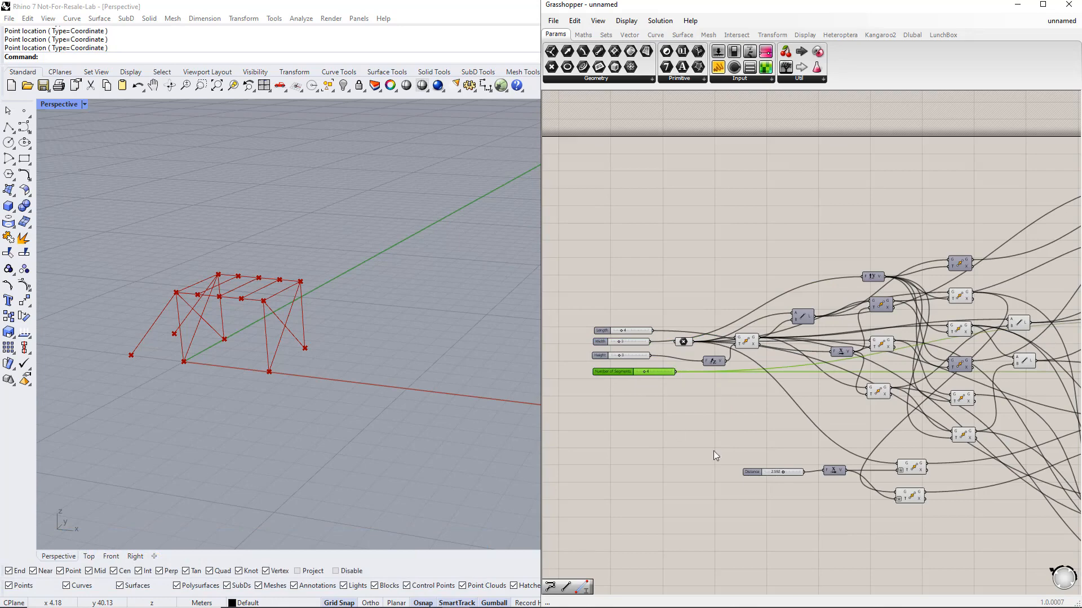
{"action": "left_click_drag", "start_coordinate": [752, 472], "coordinate": [598, 386]}
Step: Tighten the spacing of the Number of Segments and Distance sliders beneath the Height slider
{"action": "scroll", "coordinate": [597, 386], "scroll_direction": "up", "scroll_amount": 4}
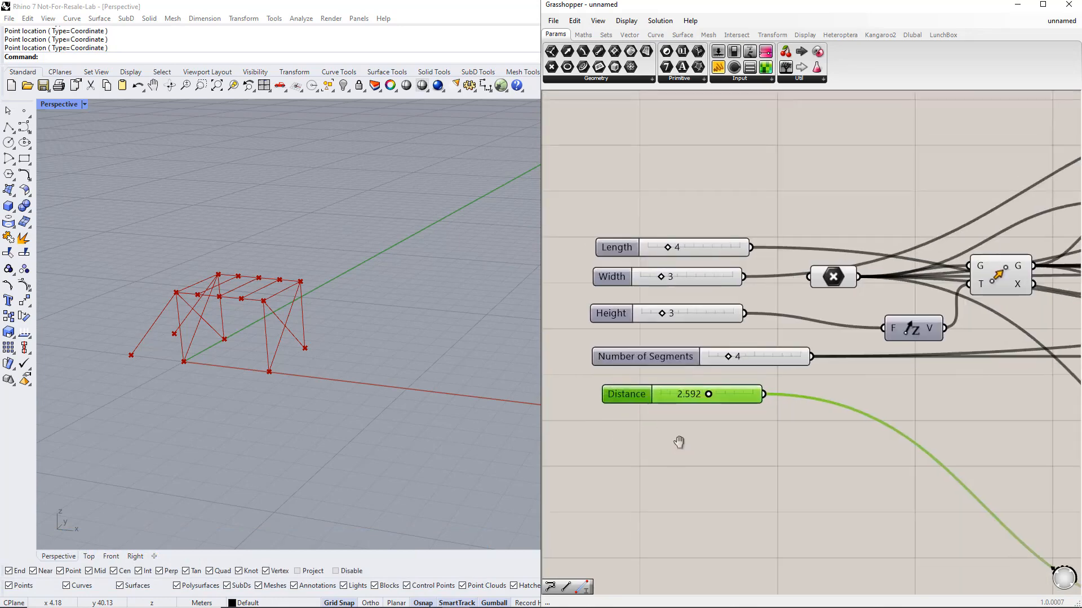
{"action": "right_click_drag", "start_coordinate": [679, 442], "coordinate": [711, 452]}
{"action": "left_click_drag", "start_coordinate": [665, 373], "coordinate": [658, 362]}
{"action": "left_click_drag", "start_coordinate": [658, 409], "coordinate": [651, 393]}
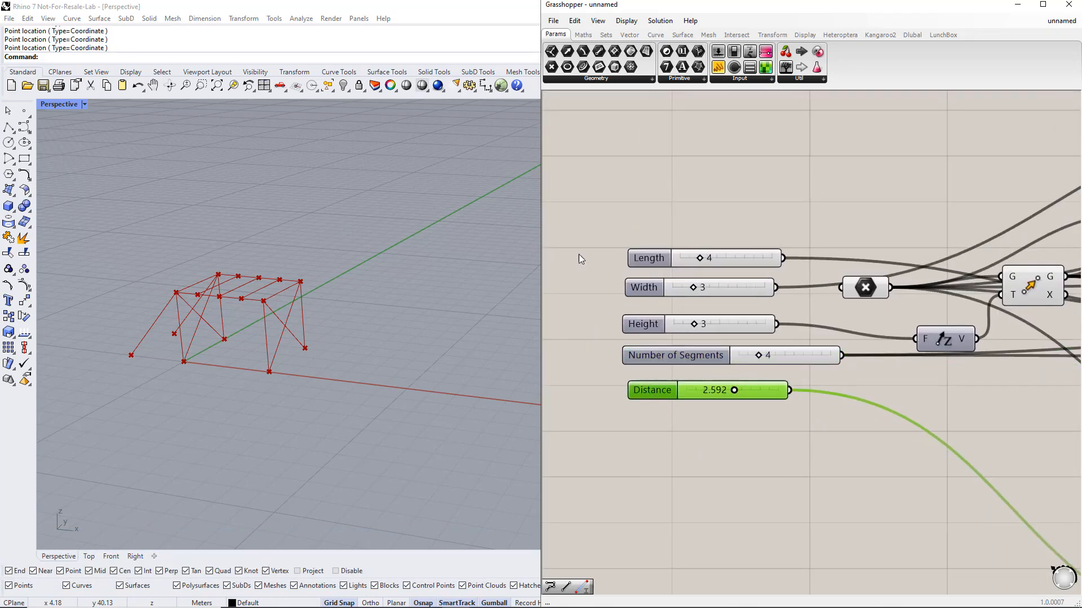
Step: Group the five sliders of the input column
{"action": "left_click_drag", "start_coordinate": [573, 229], "coordinate": [828, 478]}
{"action": "key", "text": "ctrl+g"}
{"action": "key", "text": "ctrl+g"}
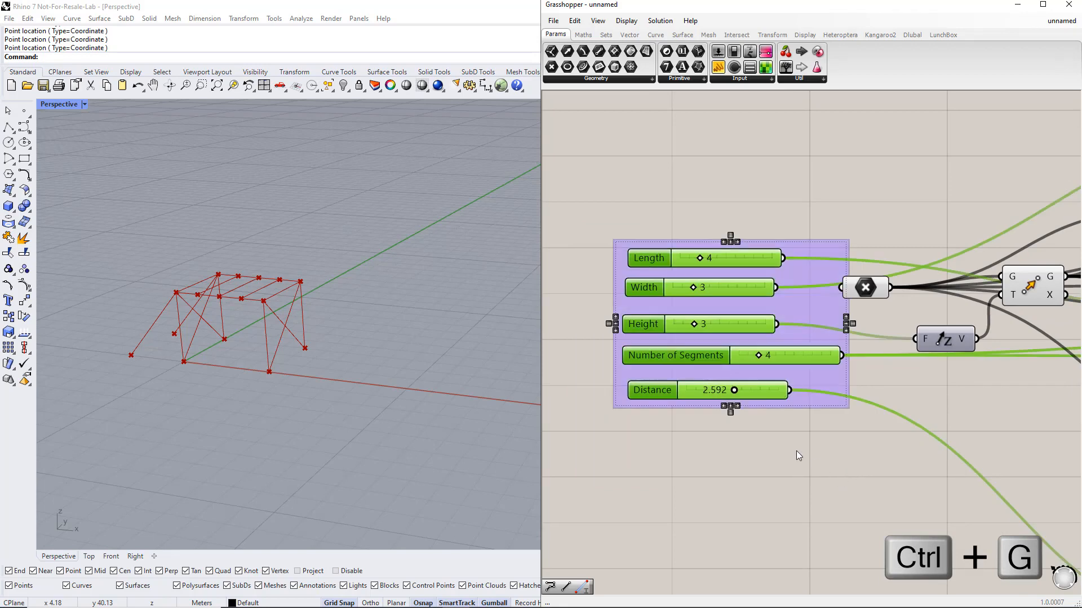
Step: Move the slider group away from the base point parameter and name it Parameters
{"action": "left_click_drag", "start_coordinate": [816, 311], "coordinate": [783, 309]}
{"action": "right_click", "coordinate": [814, 285]}
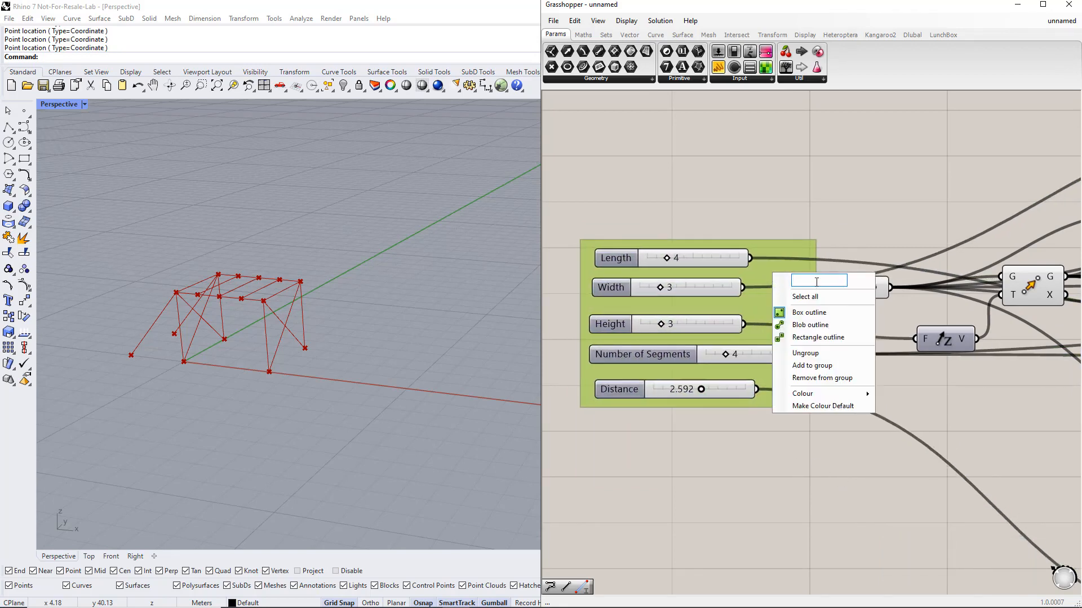
{"action": "type", "text": "Parameters"}
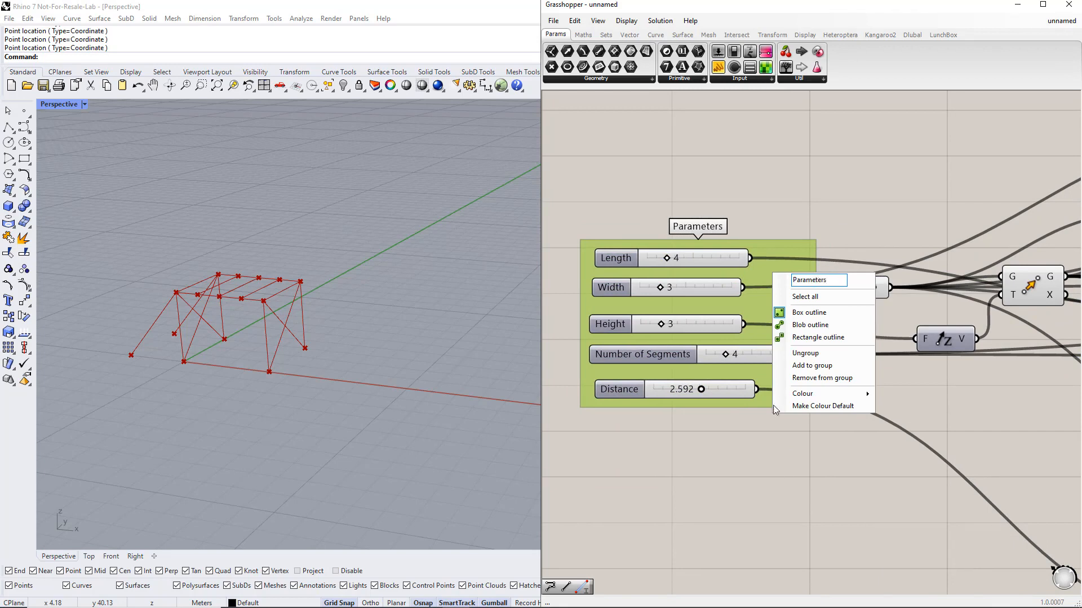
{"action": "left_click", "coordinate": [765, 447]}
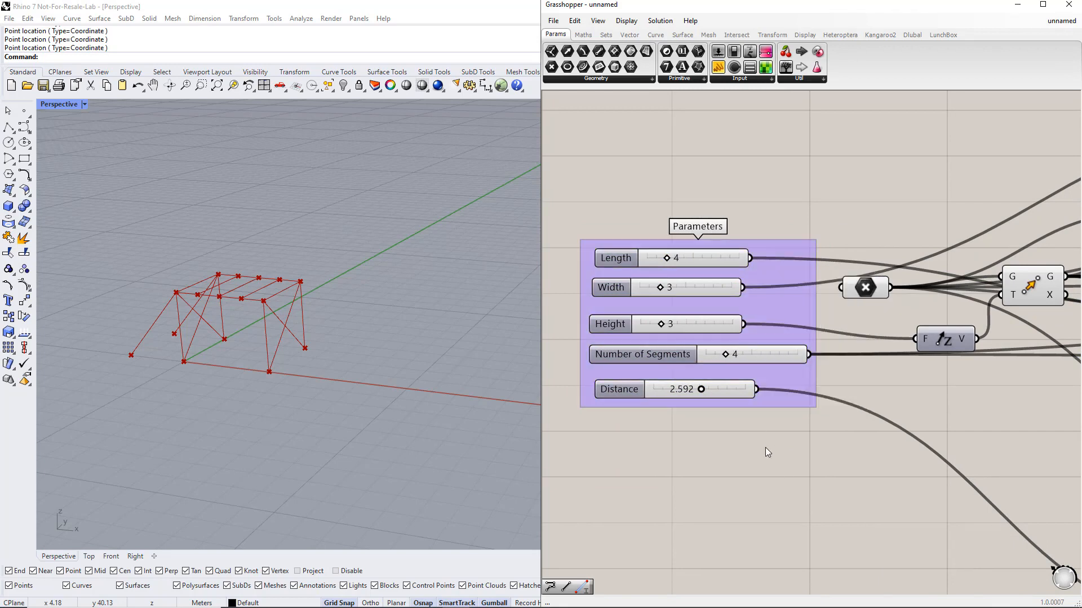
Step: Raise the Length, Width and Height sliders to 5 each
{"action": "left_click_drag", "start_coordinate": [668, 257], "coordinate": [681, 287]}
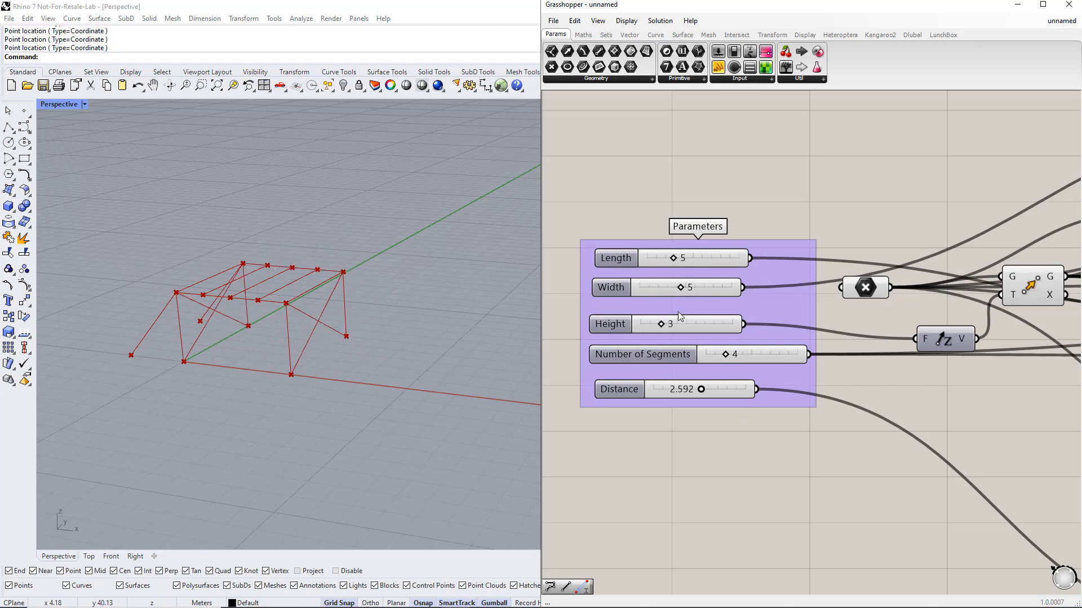
{"action": "left_click_drag", "start_coordinate": [666, 325], "coordinate": [689, 319]}
Step: Switch the Height slider to floating-point numbers and set its value to 4.5
{"action": "right_click", "coordinate": [621, 321]}
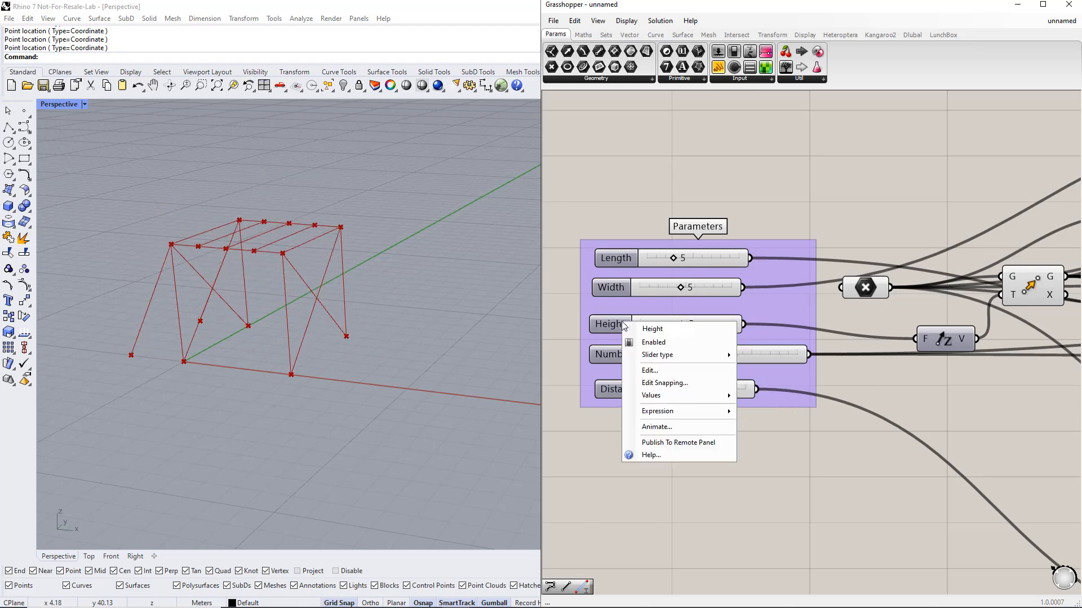
{"action": "mouse_move", "coordinate": [679, 355]}
{"action": "left_click", "coordinate": [777, 355]}
{"action": "double_click", "coordinate": [688, 325]}
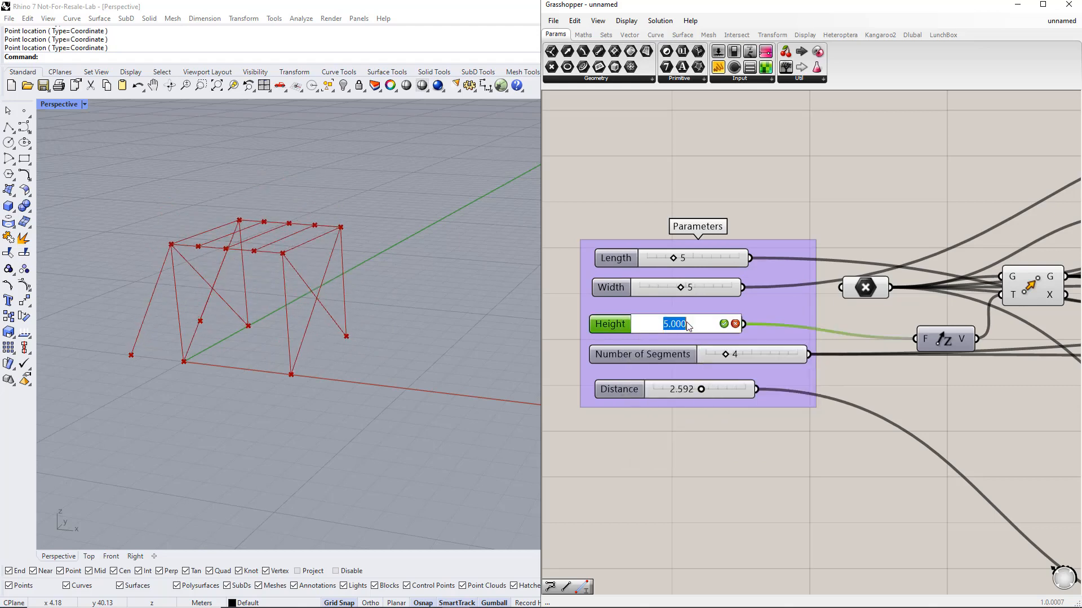
{"action": "type", "text": "4.5"}
{"action": "key", "text": "Return"}
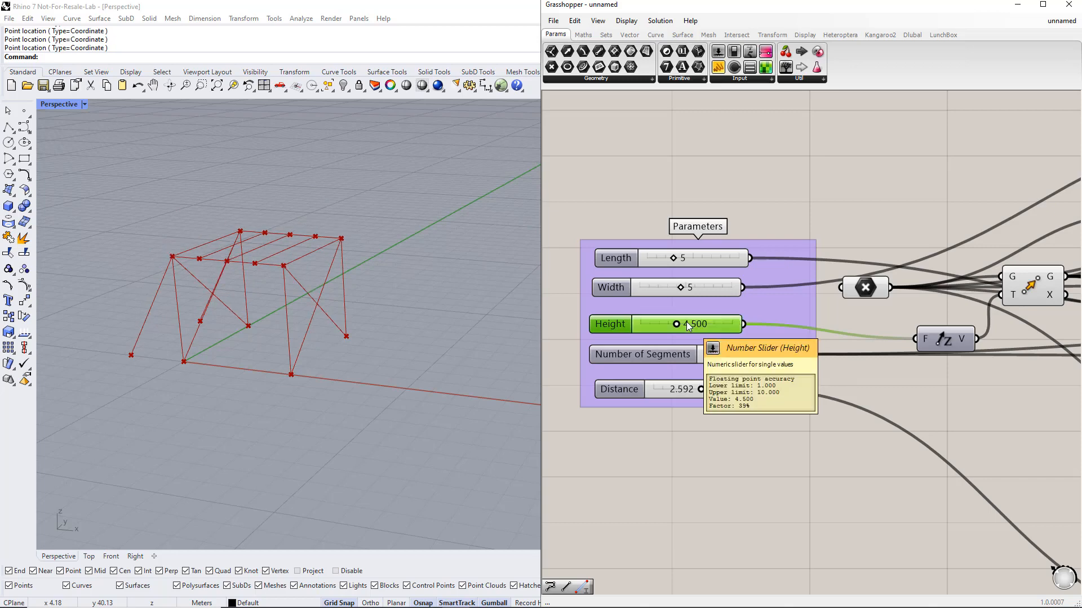
Step: Set the Distance slider to 2.5
{"action": "left_click_drag", "start_coordinate": [725, 354], "coordinate": [701, 390]}
{"action": "double_click", "coordinate": [692, 390]}
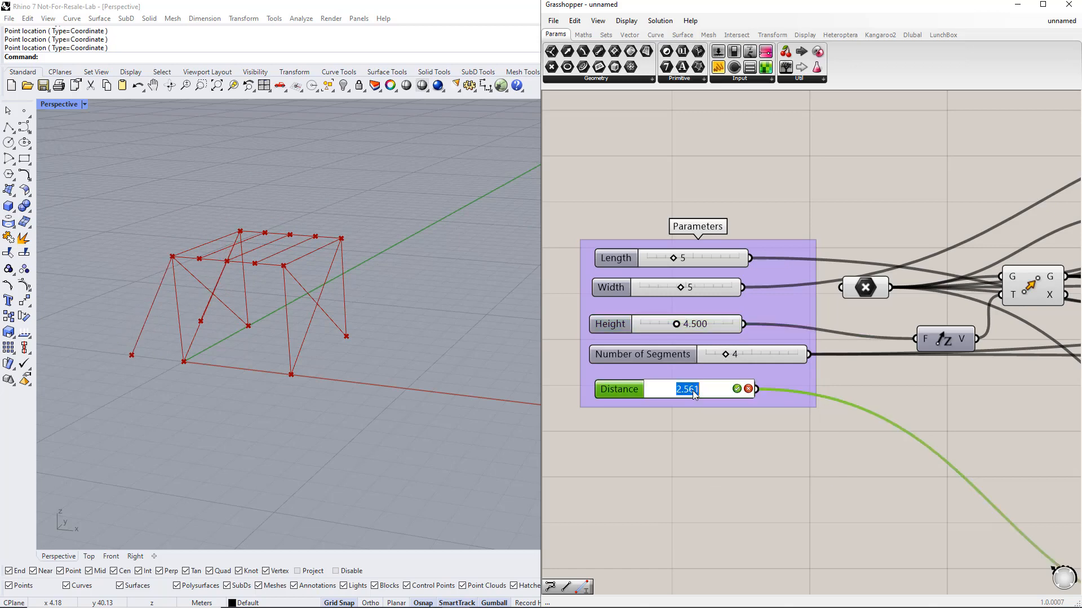
{"action": "type", "text": "2.5"}
{"action": "key", "text": "Return"}
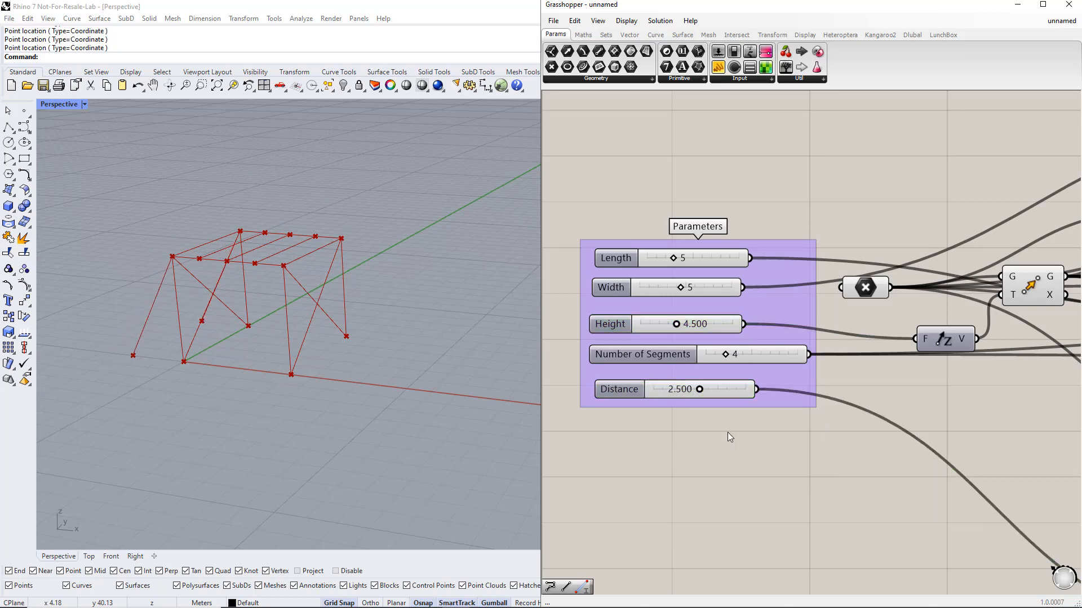
Step: Add a Member component in the free canvas area beyond the Columns group
{"action": "scroll", "coordinate": [735, 434], "scroll_direction": "down", "scroll_amount": 2}
{"action": "scroll", "coordinate": [735, 434], "scroll_direction": "down", "scroll_amount": 1}
{"action": "right_click_drag", "start_coordinate": [990, 452], "coordinate": [644, 403]}
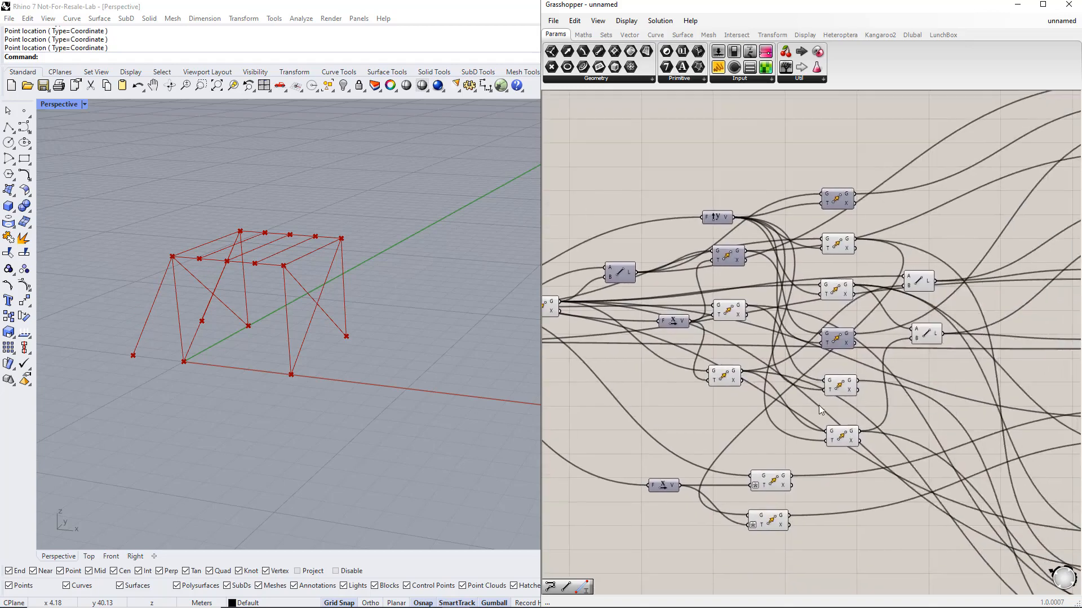
{"action": "right_click_drag", "start_coordinate": [1028, 390], "coordinate": [771, 390]}
{"action": "scroll", "coordinate": [771, 390], "scroll_direction": "down", "scroll_amount": 1}
{"action": "right_click_drag", "start_coordinate": [944, 377], "coordinate": [885, 345]}
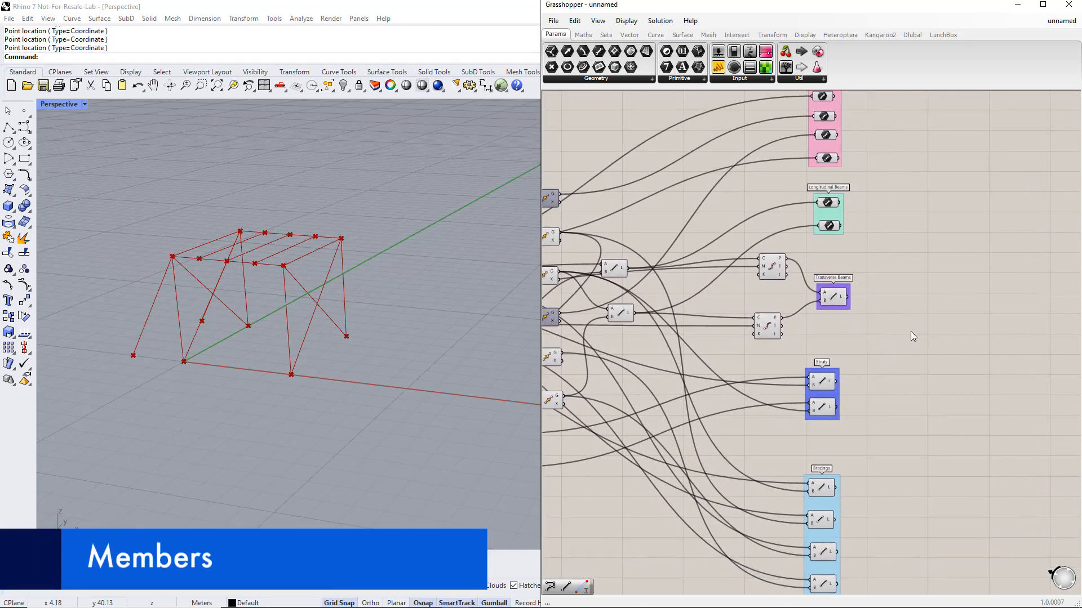
{"action": "right_click_drag", "start_coordinate": [918, 307], "coordinate": [890, 382]}
{"action": "right_click_drag", "start_coordinate": [940, 257], "coordinate": [879, 277]}
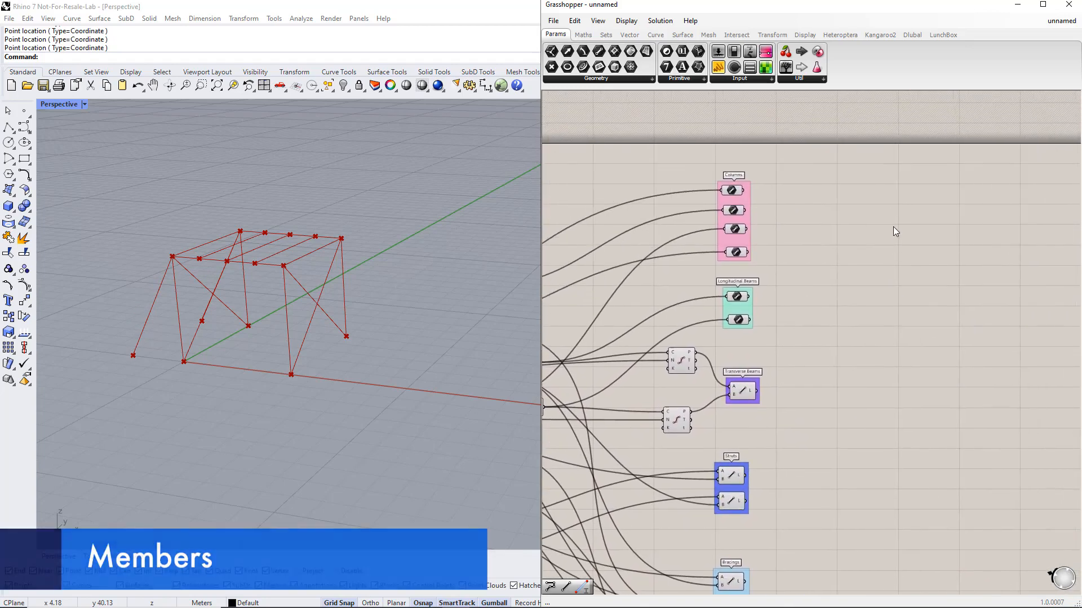
{"action": "double_click", "coordinate": [930, 241]}
{"action": "type", "text": "member"}
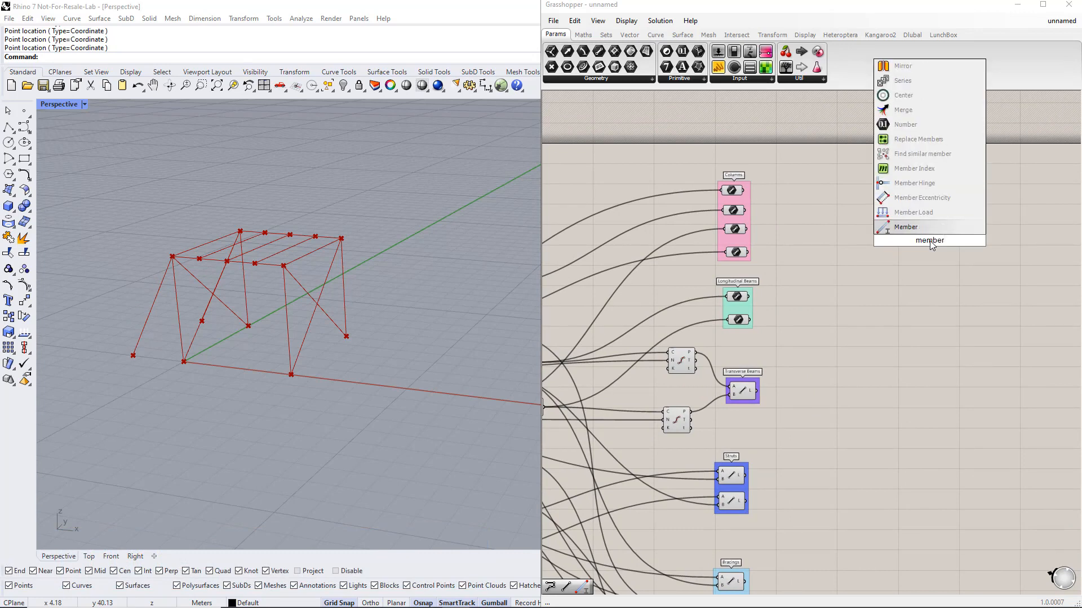
{"action": "key", "text": "Return"}
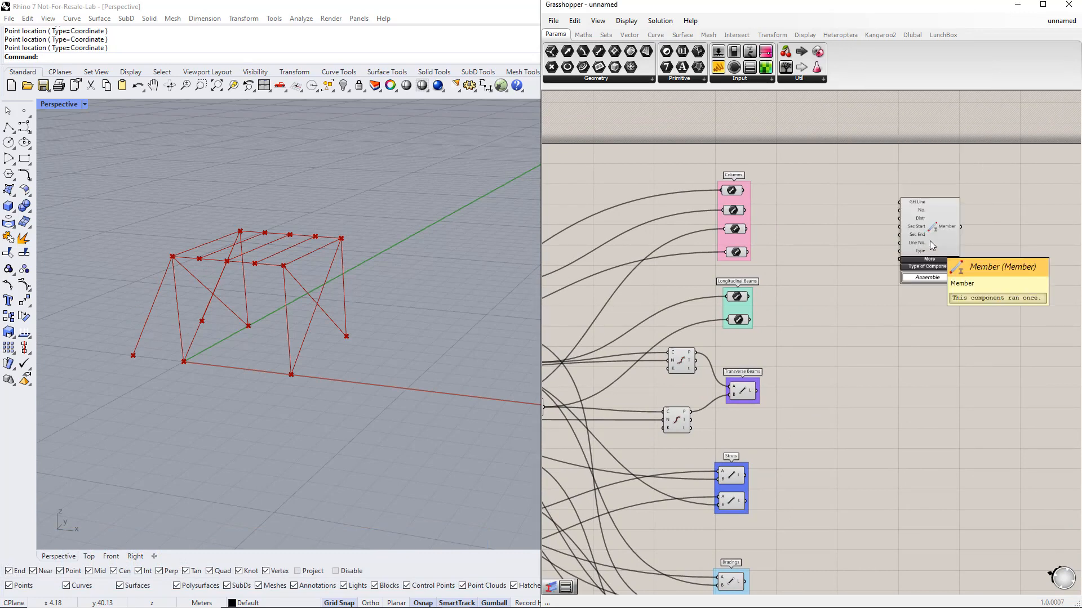
{"action": "right_click_drag", "start_coordinate": [941, 312], "coordinate": [912, 359]}
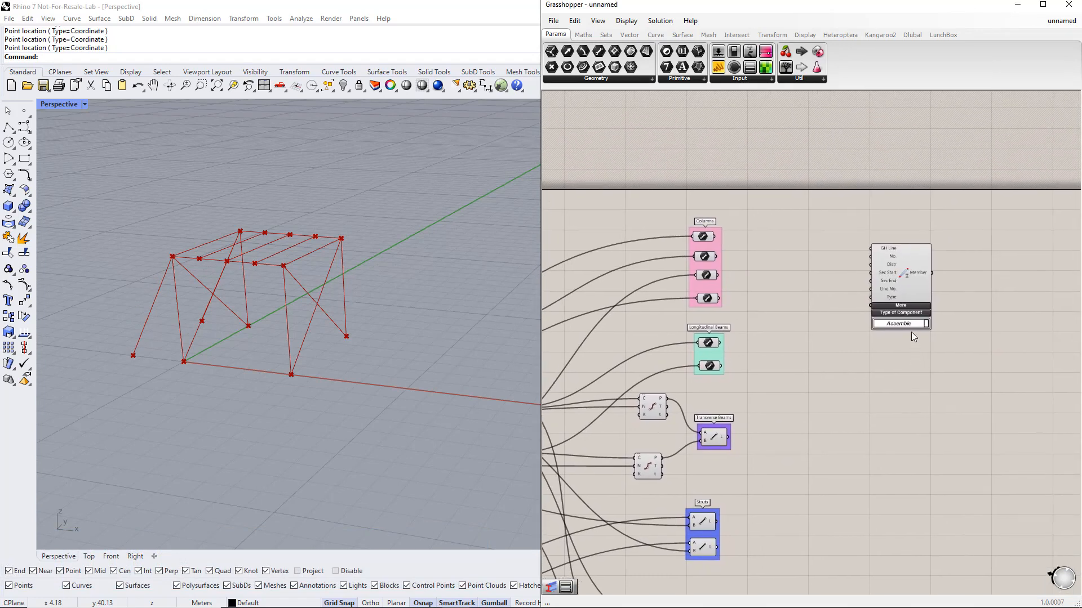
{"action": "left_click_drag", "start_coordinate": [903, 292], "coordinate": [918, 286]}
Step: Move the whole definition down, away from the upper edge of the canvas
{"action": "scroll", "coordinate": [918, 286], "scroll_direction": "down", "scroll_amount": 6}
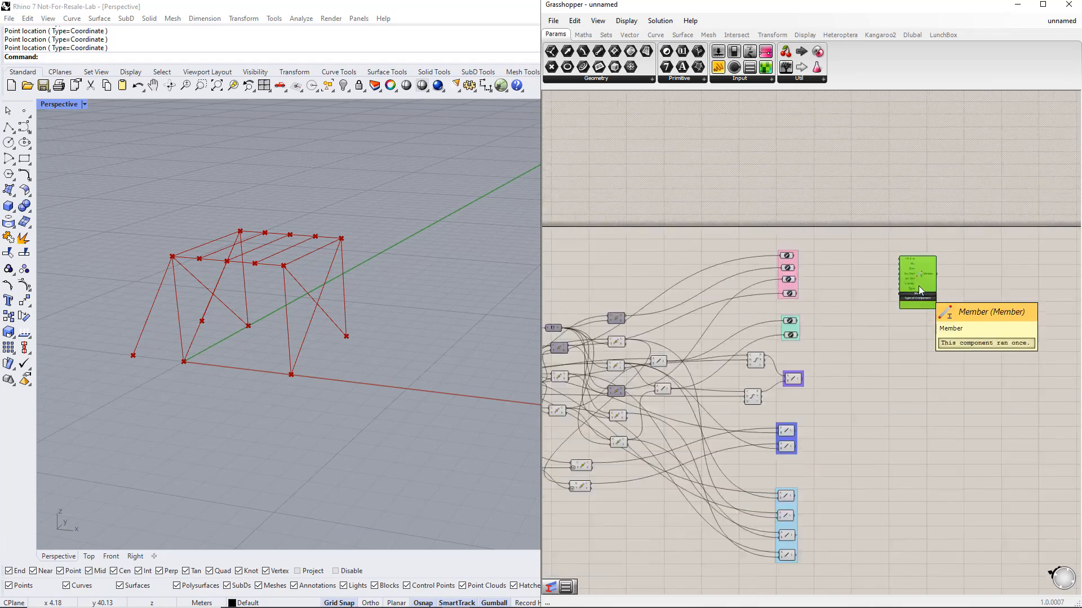
{"action": "left_click_drag", "start_coordinate": [850, 410], "coordinate": [941, 348]}
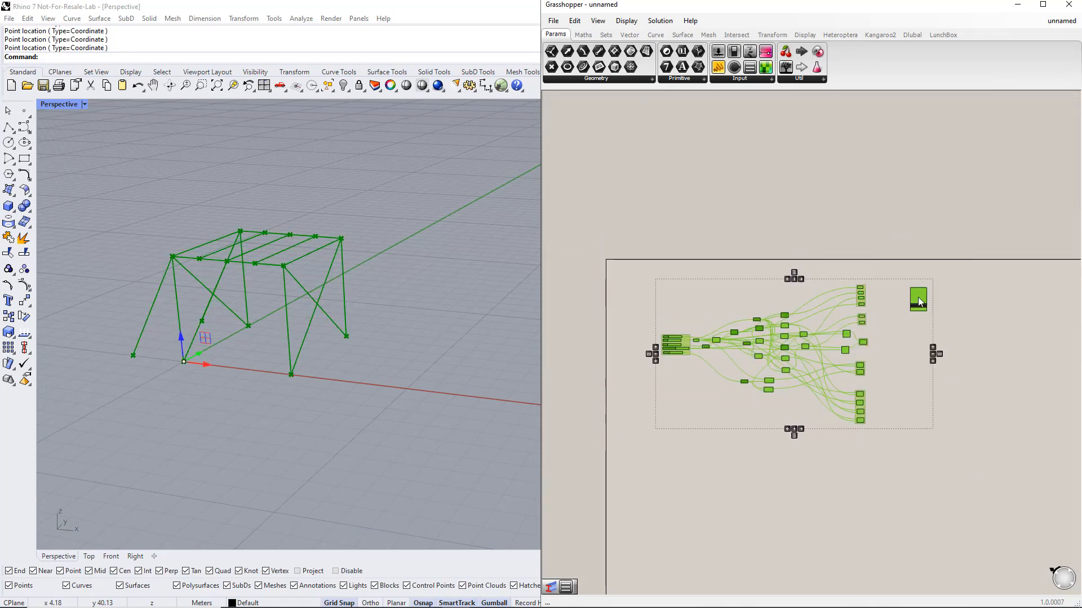
{"action": "scroll", "coordinate": [918, 296], "scroll_direction": "up", "scroll_amount": 3}
{"action": "scroll", "coordinate": [904, 361], "scroll_direction": "up", "scroll_amount": 5}
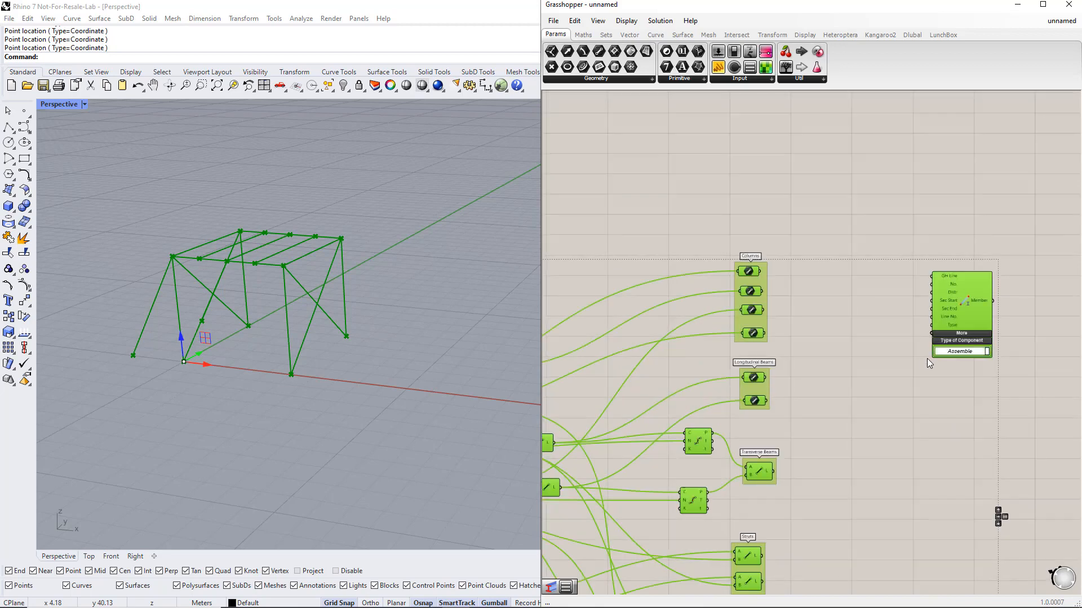
{"action": "left_click", "coordinate": [808, 322]}
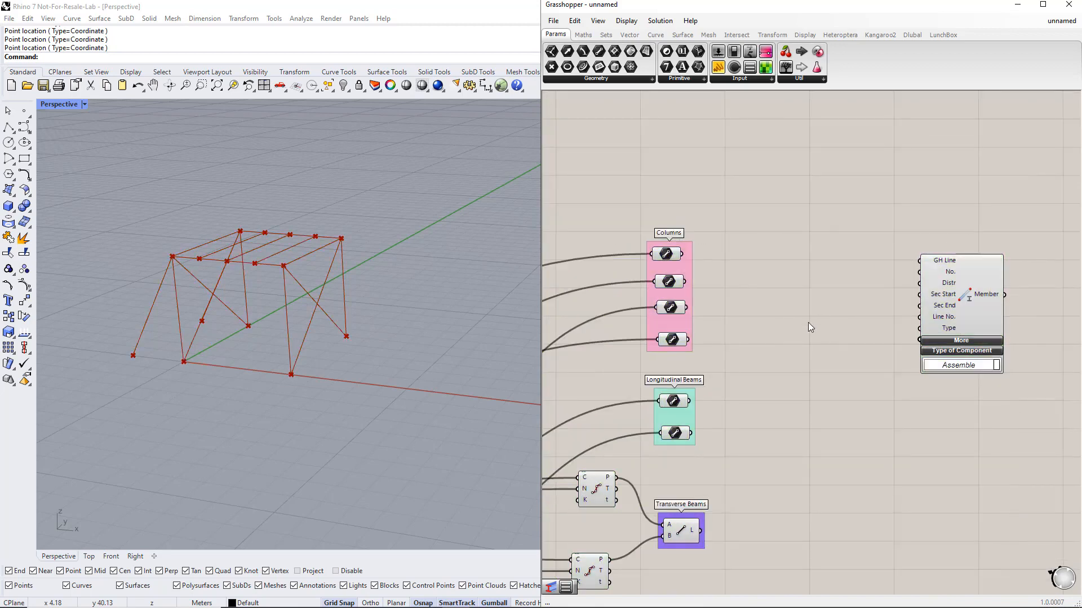
Step: Add a Value List next to the Member component and connect it to the component's Type input
{"action": "left_click_drag", "start_coordinate": [762, 346], "coordinate": [653, 229]}
{"action": "left_click", "coordinate": [802, 336]}
{"action": "double_click", "coordinate": [869, 360]}
{"action": "type", "text": "value"}
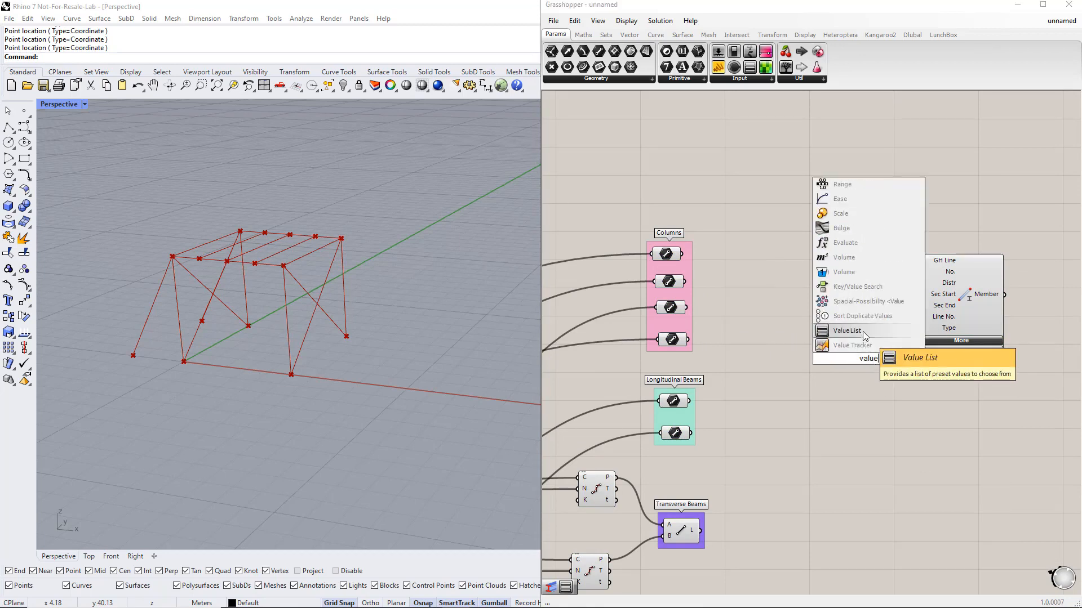
{"action": "left_click", "coordinate": [863, 331]}
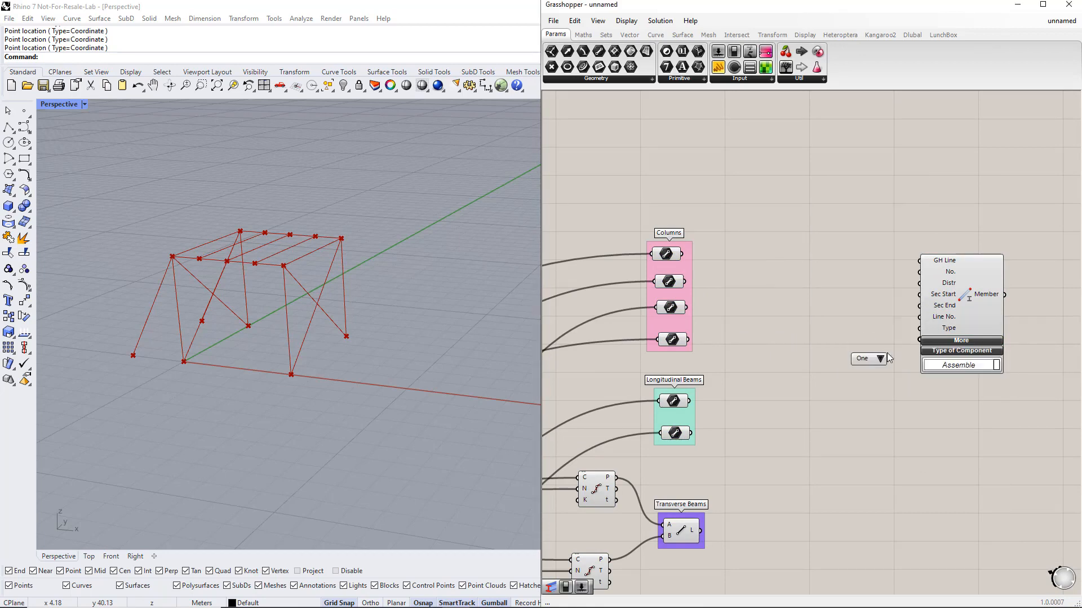
{"action": "left_click_drag", "start_coordinate": [889, 359], "coordinate": [919, 339]}
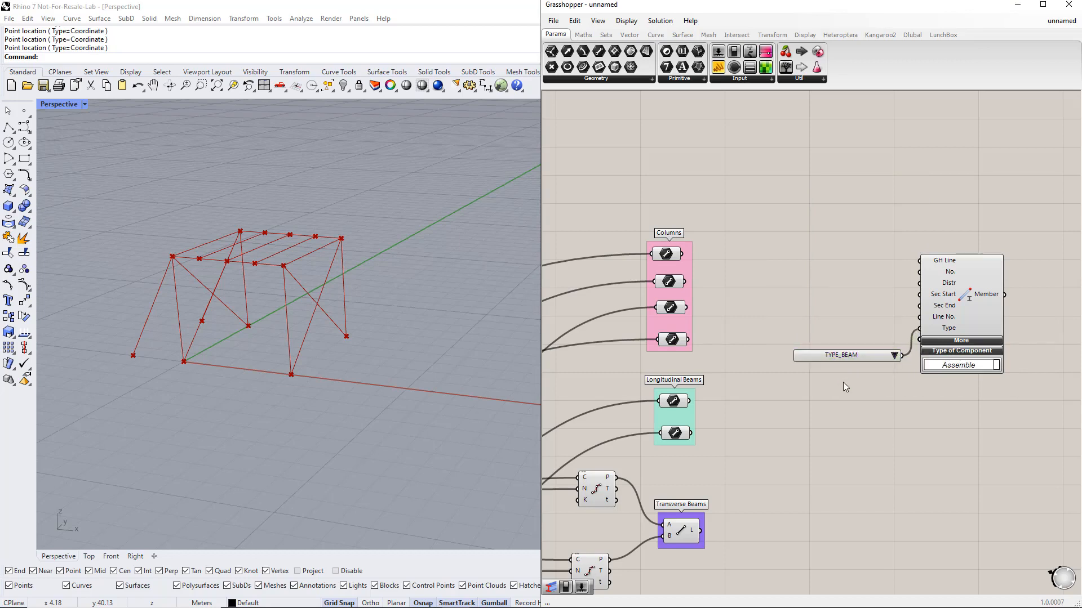
Step: Connect all four curve parameters of the Columns group to the Member component's GH Line input
{"action": "left_click_drag", "start_coordinate": [683, 254], "coordinate": [920, 261]}
{"action": "left_click_drag", "start_coordinate": [687, 281], "coordinate": [920, 261], "text": "shift"}
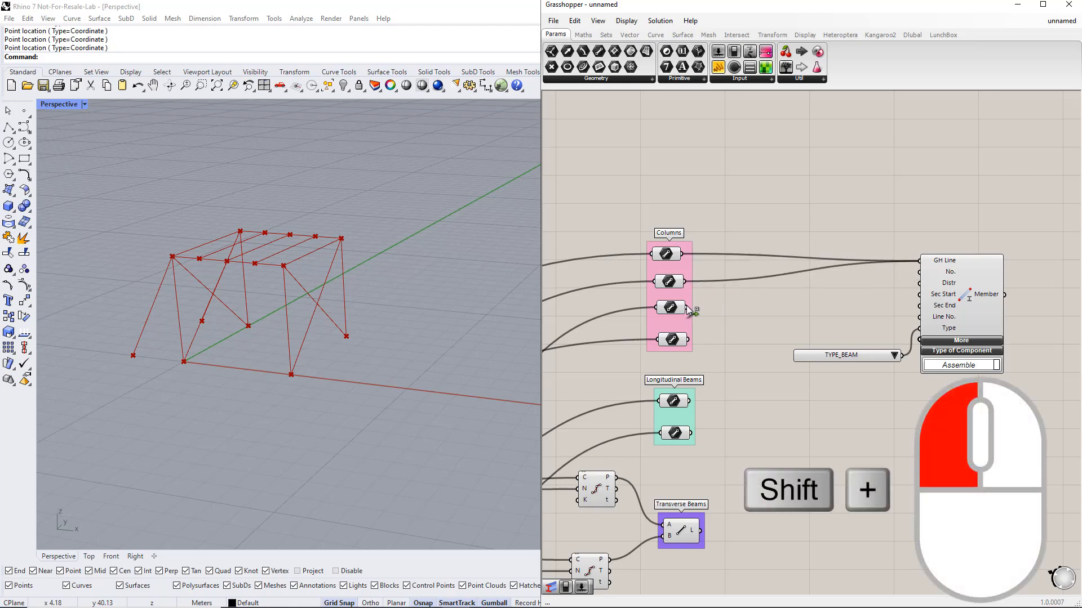
{"action": "left_click_drag", "start_coordinate": [686, 307], "coordinate": [920, 260], "text": "shift"}
{"action": "left_click_drag", "start_coordinate": [687, 342], "coordinate": [920, 260], "text": "shift"}
Step: Move the Member component and its TYPE_BEAM value list farther away from the Columns group
{"action": "right_click_drag", "start_coordinate": [954, 402], "coordinate": [880, 415]}
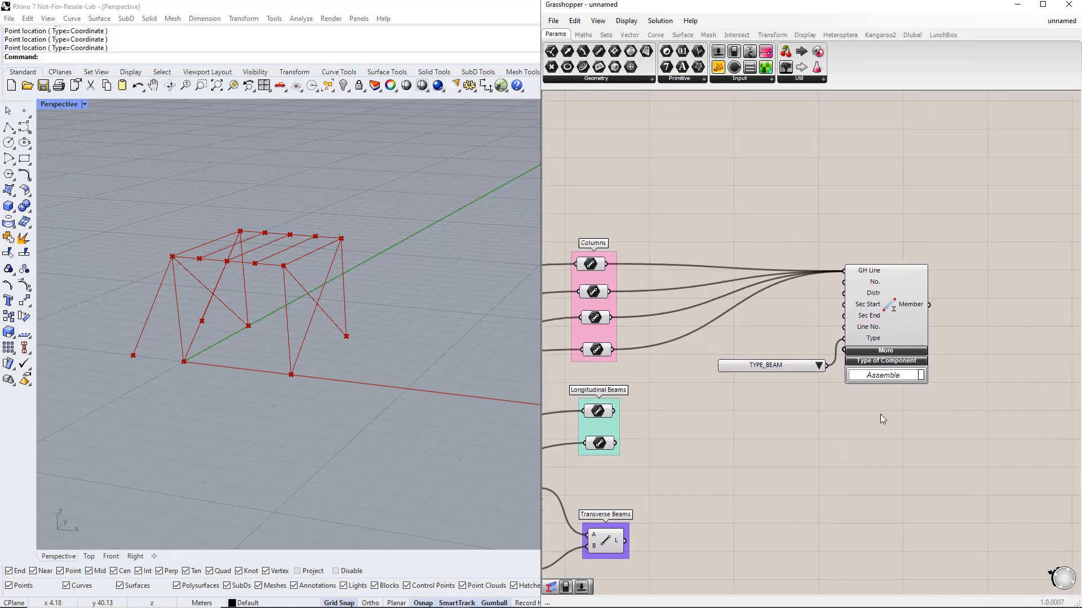
{"action": "left_click_drag", "start_coordinate": [902, 415], "coordinate": [784, 320]}
{"action": "left_click_drag", "start_coordinate": [876, 308], "coordinate": [1017, 339]}
{"action": "right_click_drag", "start_coordinate": [1019, 340], "coordinate": [994, 379]}
Step: Add a Section component in the free space above the wires to the Member component
{"action": "left_click", "coordinate": [882, 236]}
{"action": "double_click", "coordinate": [873, 227]}
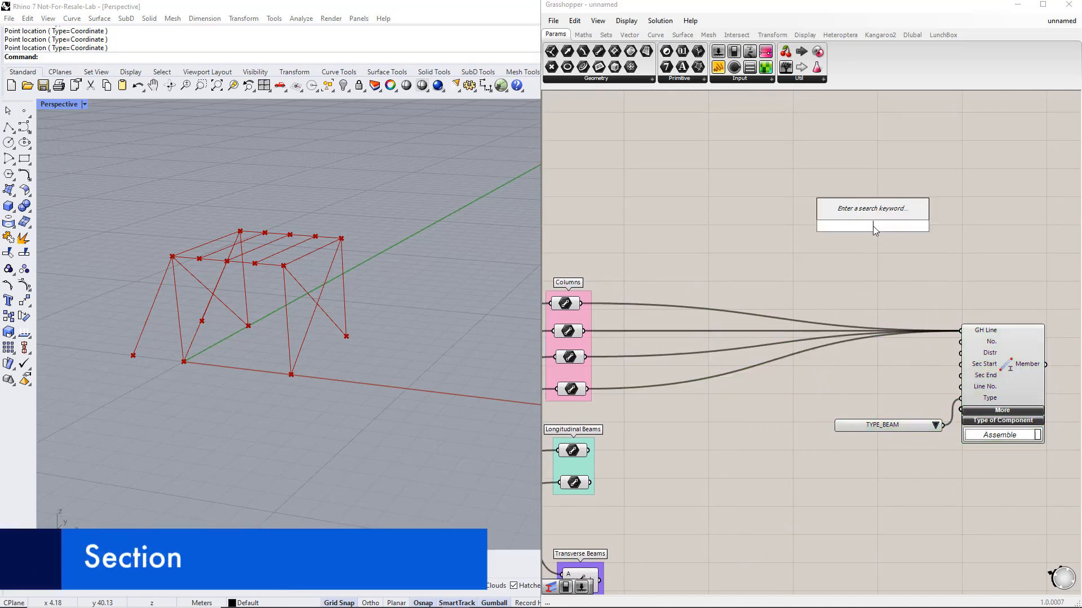
{"action": "type", "text": "section"}
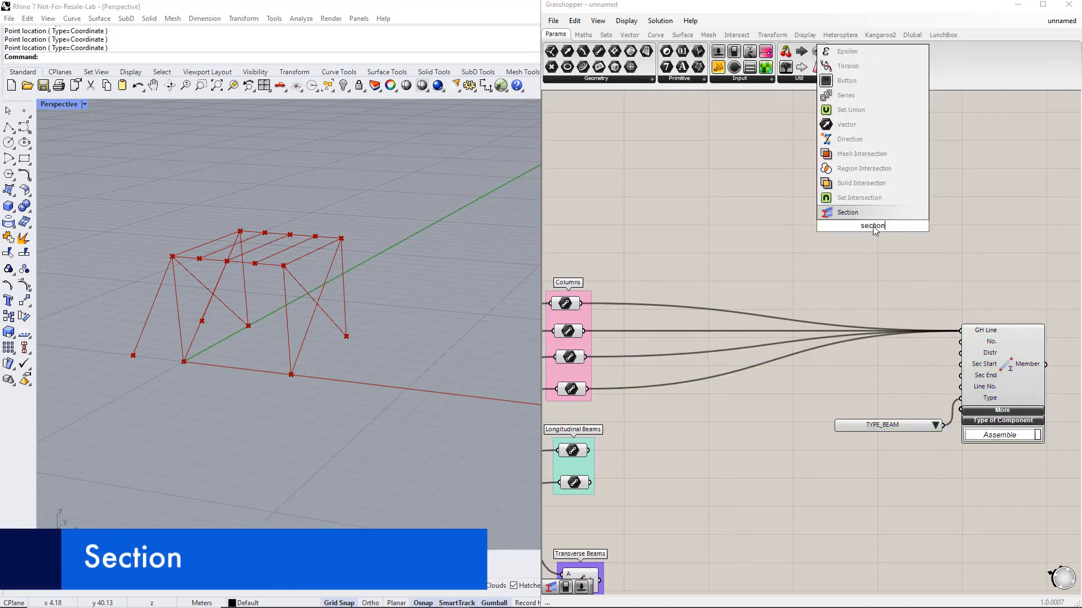
{"action": "key", "text": "Return"}
{"action": "left_click_drag", "start_coordinate": [873, 225], "coordinate": [877, 240]}
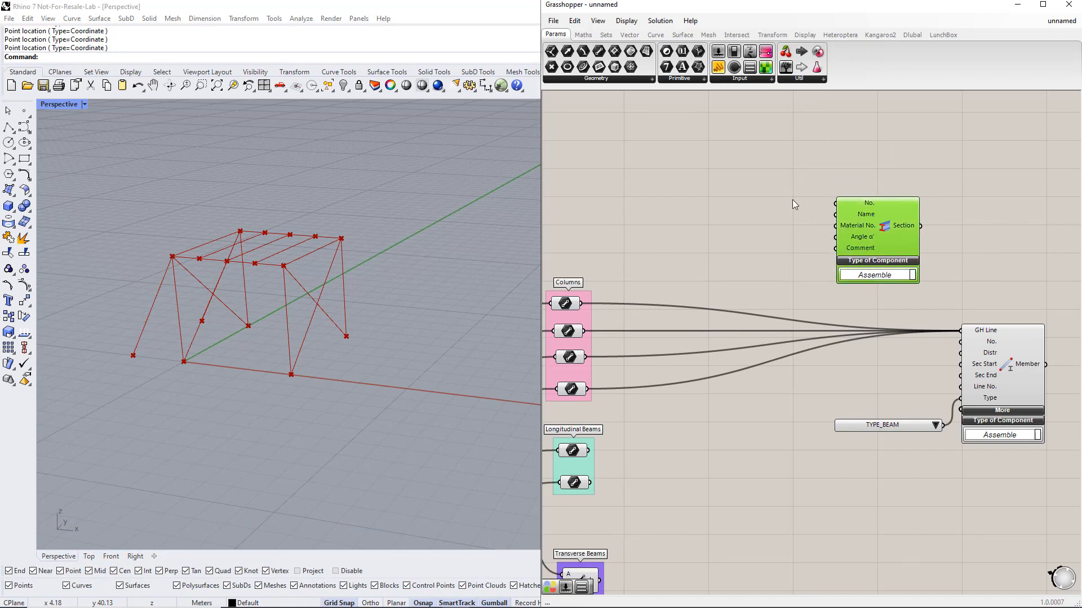
Step: Add a number slider with the value 1 and connect it to the Section component's No. input
{"action": "double_click", "coordinate": [755, 175]}
{"action": "type", "text": "slider"}
{"action": "key", "text": "Return"}
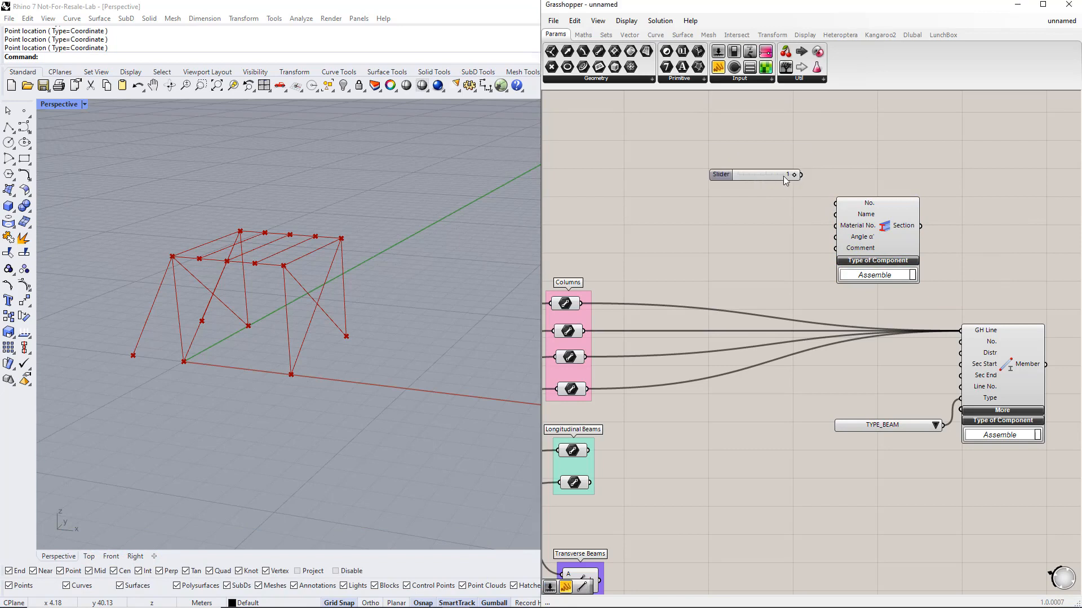
{"action": "left_click_drag", "start_coordinate": [800, 174], "coordinate": [835, 203]}
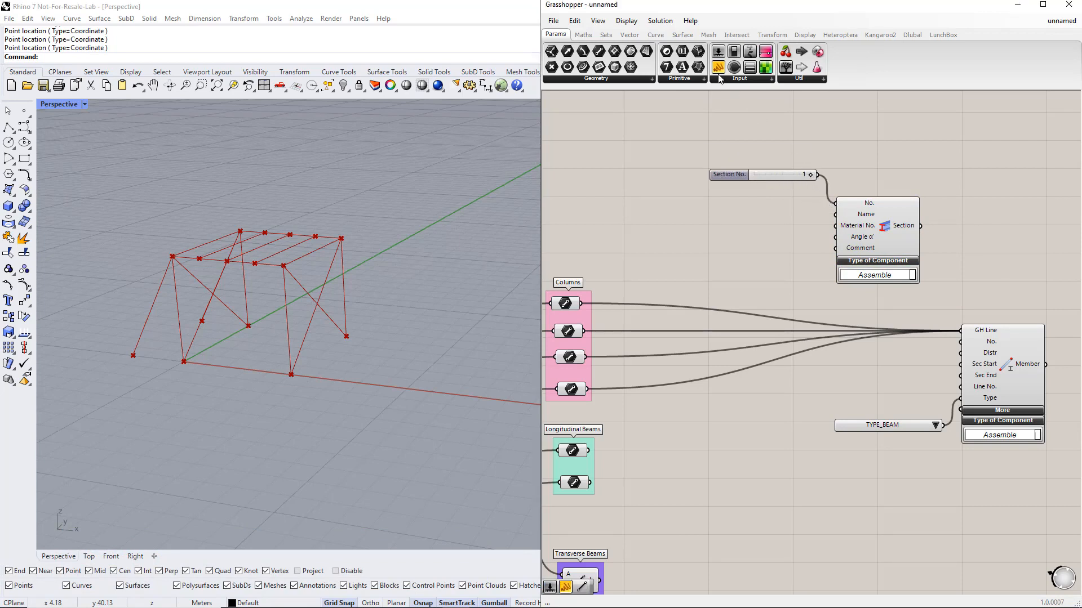
Step: Add a panel containing IPE 200 and connect it to the Section component's Name input
{"action": "left_click_drag", "start_coordinate": [719, 71], "coordinate": [751, 203]}
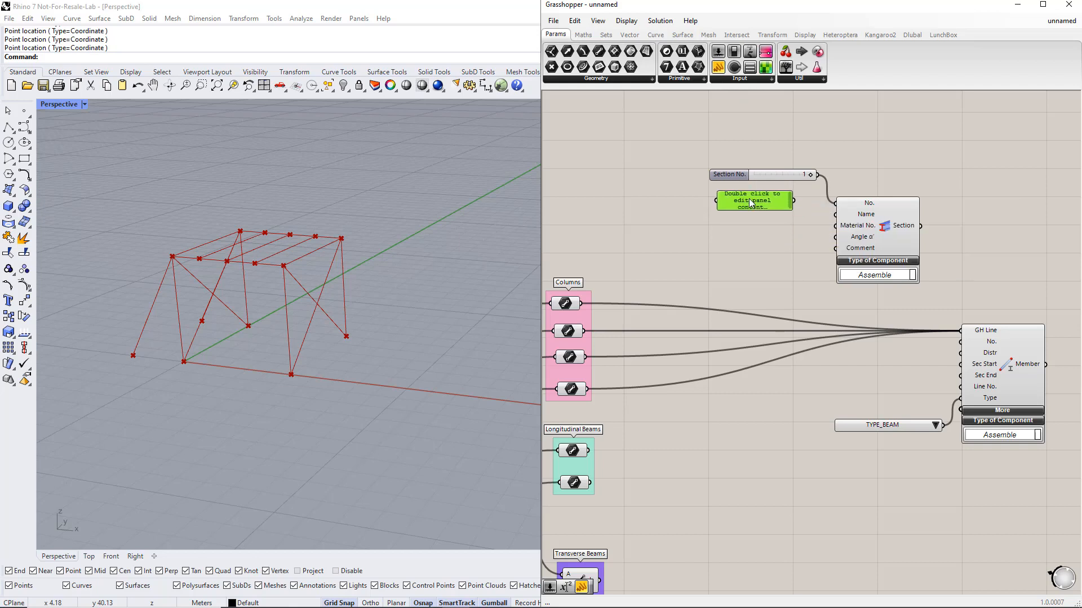
{"action": "double_click", "coordinate": [751, 203]}
{"action": "type", "text": "IP"}
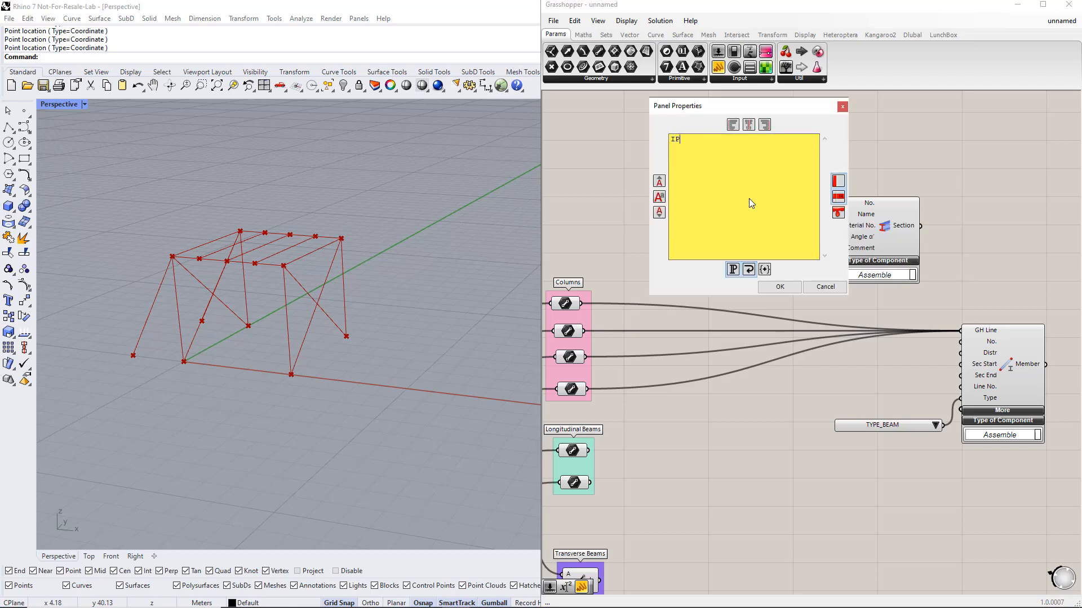
{"action": "type", "text": "E 200"}
{"action": "left_click", "coordinate": [767, 287]}
{"action": "left_click_drag", "start_coordinate": [794, 201], "coordinate": [835, 216]}
Step: Add a Material component and place it ahead of the IPE 200 panel
{"action": "right_click_drag", "start_coordinate": [828, 227], "coordinate": [877, 239]}
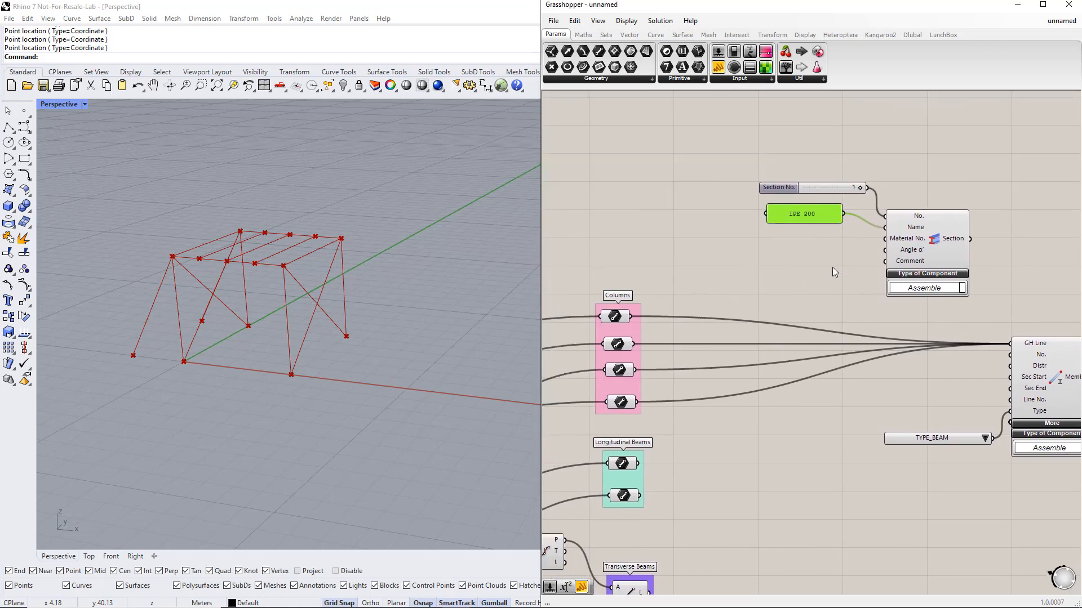
{"action": "double_click", "coordinate": [647, 172]}
{"action": "type", "text": "MATERIAL"}
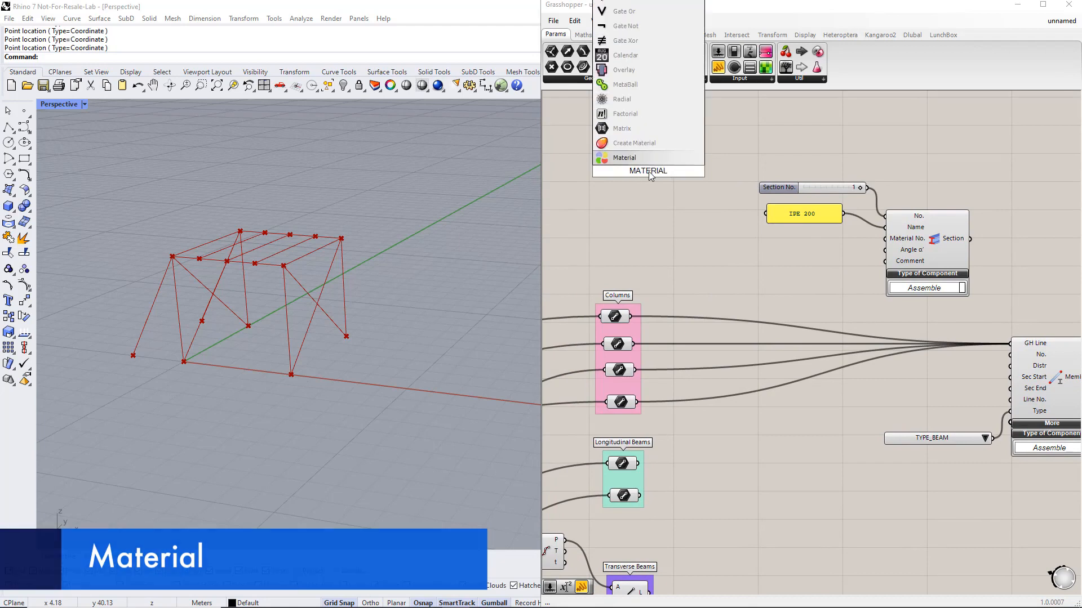
{"action": "key", "text": "Return"}
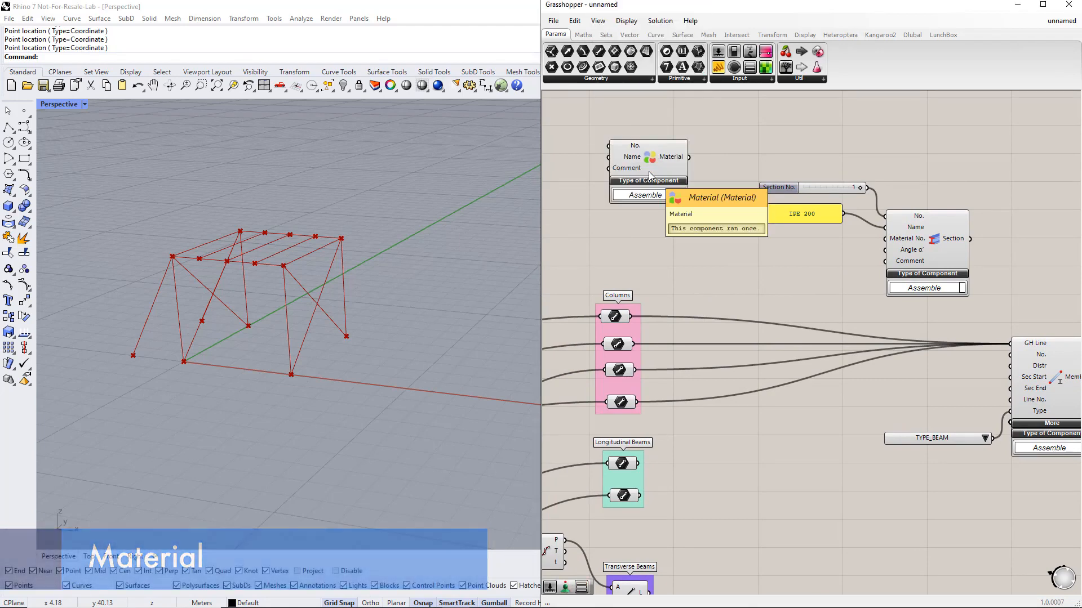
{"action": "left_click_drag", "start_coordinate": [680, 190], "coordinate": [684, 194]}
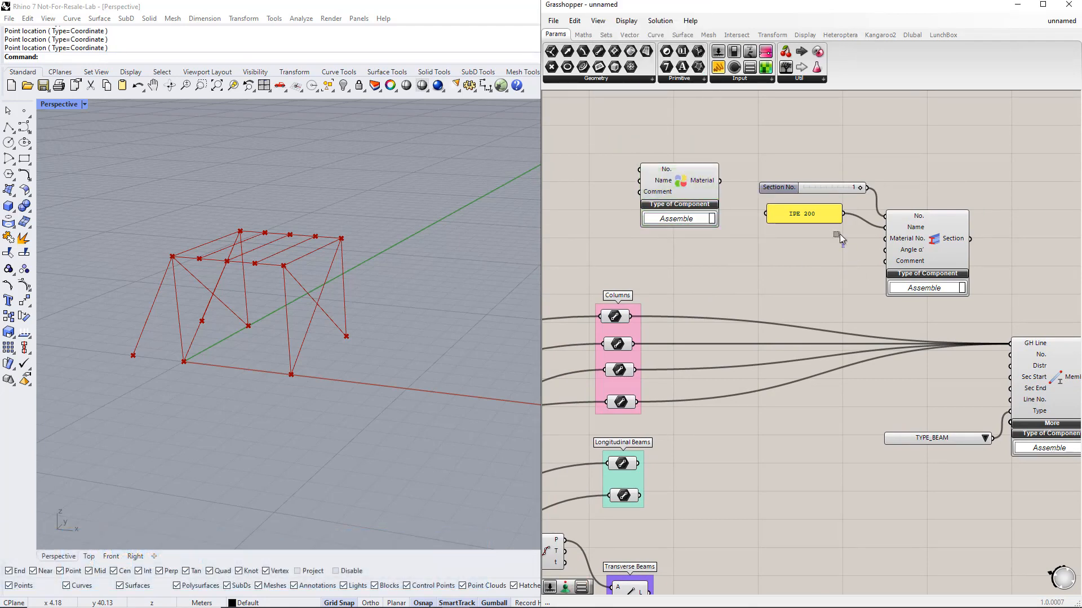
Step: Duplicate the Section No. slider and IPE 200 panel ahead of the Material component and connect the slider copy to its No. input
{"action": "left_click_drag", "start_coordinate": [879, 248], "coordinate": [757, 168]}
{"action": "right_click_drag", "start_coordinate": [834, 213], "coordinate": [863, 259]}
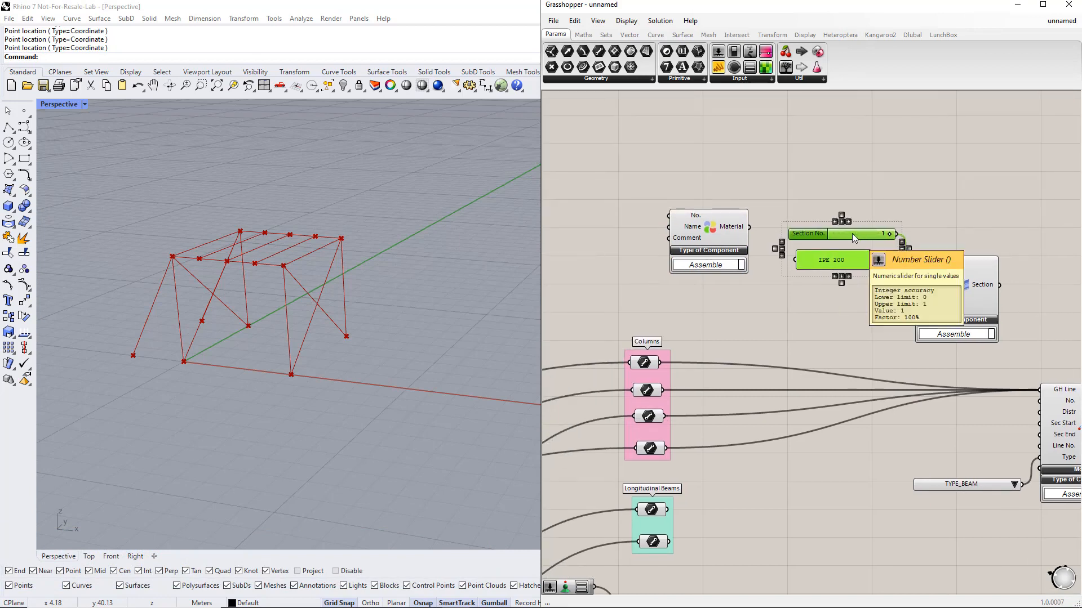
{"action": "left_click_drag", "start_coordinate": [664, 191], "coordinate": [670, 215], "text": "alt"}
{"action": "left_click", "coordinate": [708, 232]}
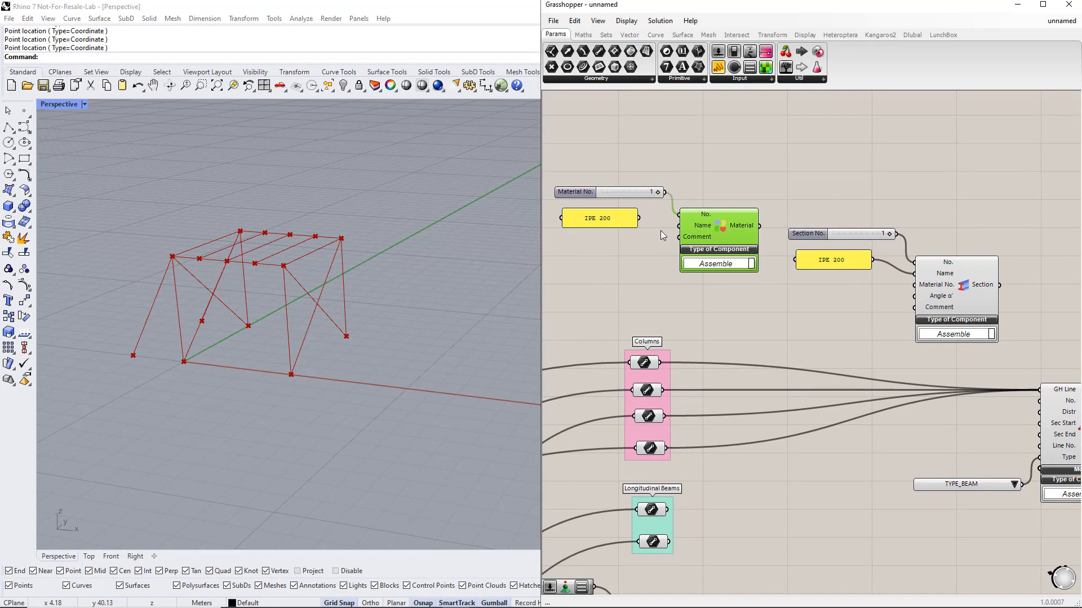
Step: Change the copied panel's text to S235 and connect it to the Material component's Name input
{"action": "double_click", "coordinate": [613, 221]}
{"action": "key", "text": "BackSpace"}
{"action": "type", "text": "S235"}
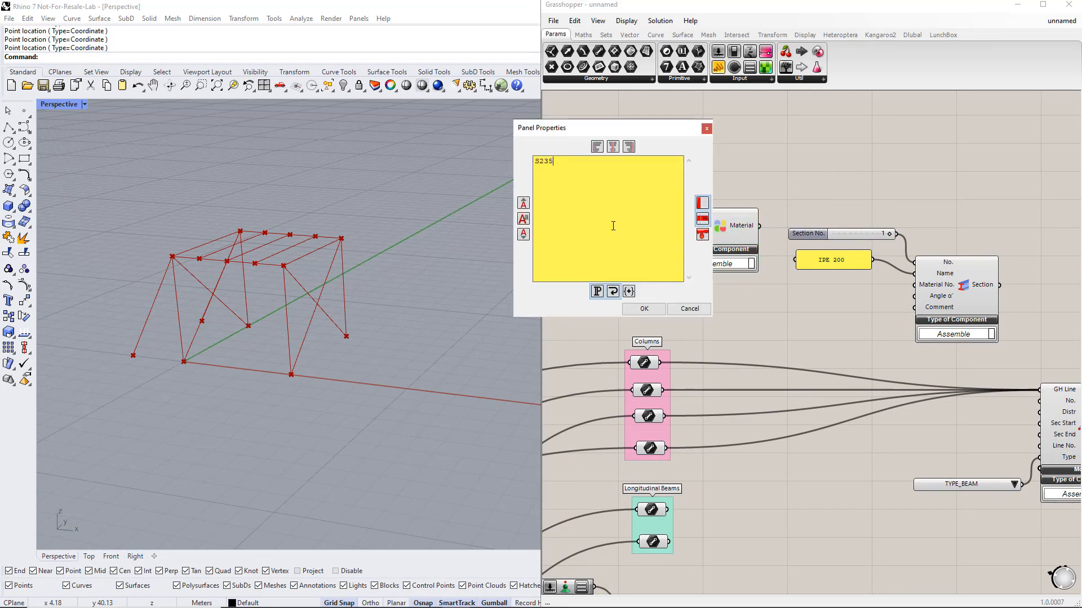
{"action": "left_click", "coordinate": [644, 309]}
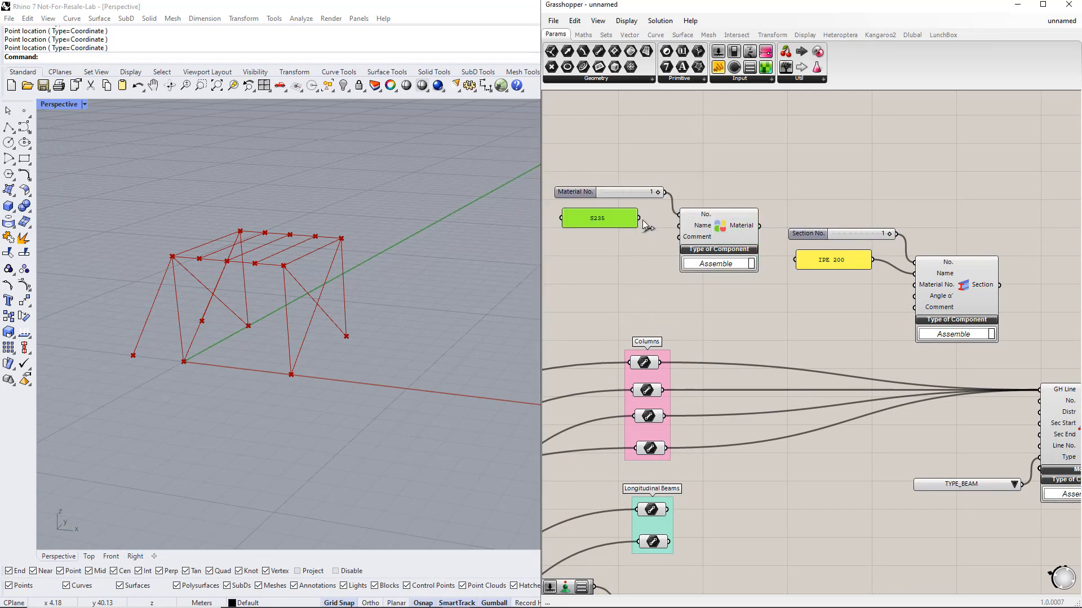
{"action": "scroll", "coordinate": [683, 259], "scroll_direction": "down", "scroll_amount": 2}
{"action": "scroll", "coordinate": [730, 248], "scroll_direction": "up", "scroll_amount": 2}
Step: Connect the Material output to the Section's Material No. input and the Section output to the Member's Sec Start input
{"action": "left_click_drag", "start_coordinate": [739, 227], "coordinate": [896, 286]}
{"action": "left_click_drag", "start_coordinate": [981, 287], "coordinate": [1021, 424]}
{"action": "scroll", "coordinate": [901, 429], "scroll_direction": "down", "scroll_amount": 1}
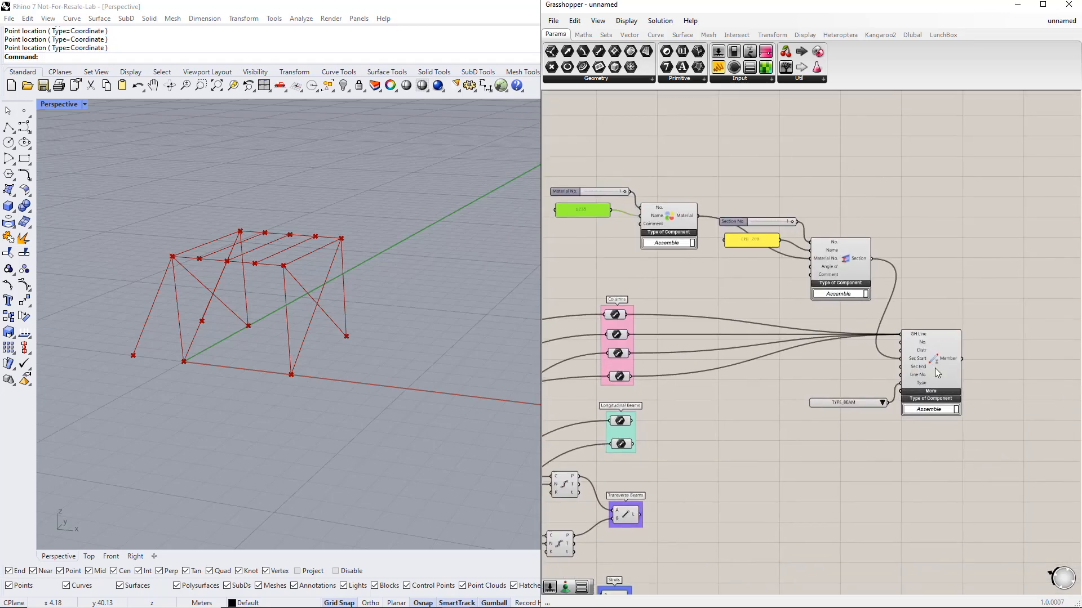
Step: Rearrange the Member component, its TYPE_BEAM list, and the Section component with its slider and panel into a tidier layout
{"action": "left_click_drag", "start_coordinate": [934, 367], "coordinate": [959, 347]}
{"action": "left_click_drag", "start_coordinate": [870, 404], "coordinate": [879, 373]}
{"action": "left_click", "coordinate": [955, 353]}
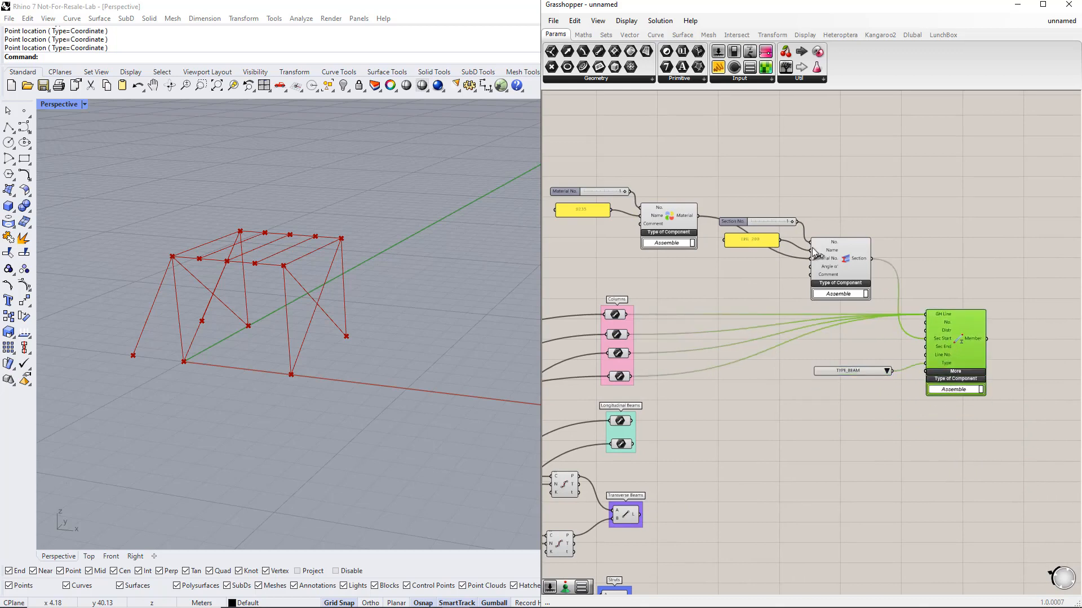
{"action": "left_click_drag", "start_coordinate": [814, 251], "coordinate": [826, 266]}
{"action": "left_click_drag", "start_coordinate": [759, 238], "coordinate": [776, 221]}
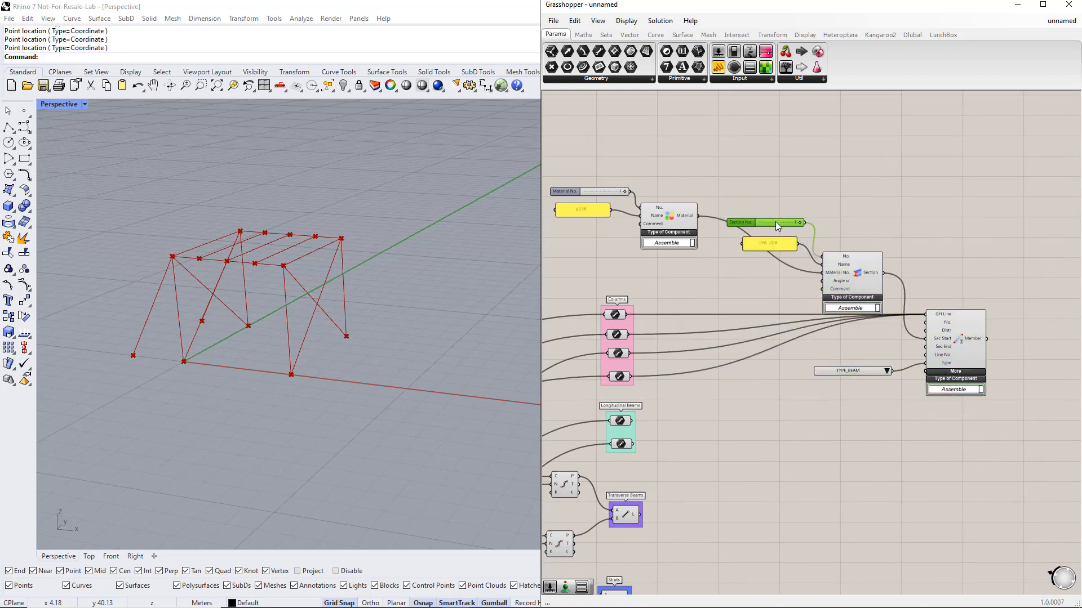
{"action": "left_click", "coordinate": [900, 439]}
Step: Add an RFEM 6 Export Component in the free space beyond the Member component and expand its Additional inputs
{"action": "right_click_drag", "start_coordinate": [901, 437], "coordinate": [835, 415]}
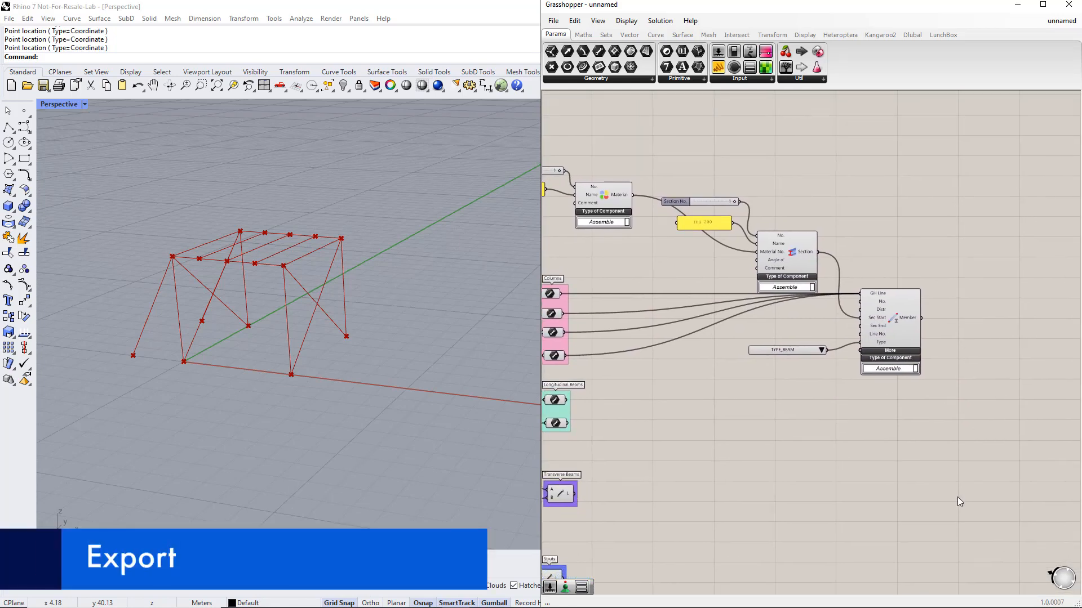
{"action": "scroll", "coordinate": [992, 488], "scroll_direction": "down", "scroll_amount": 1}
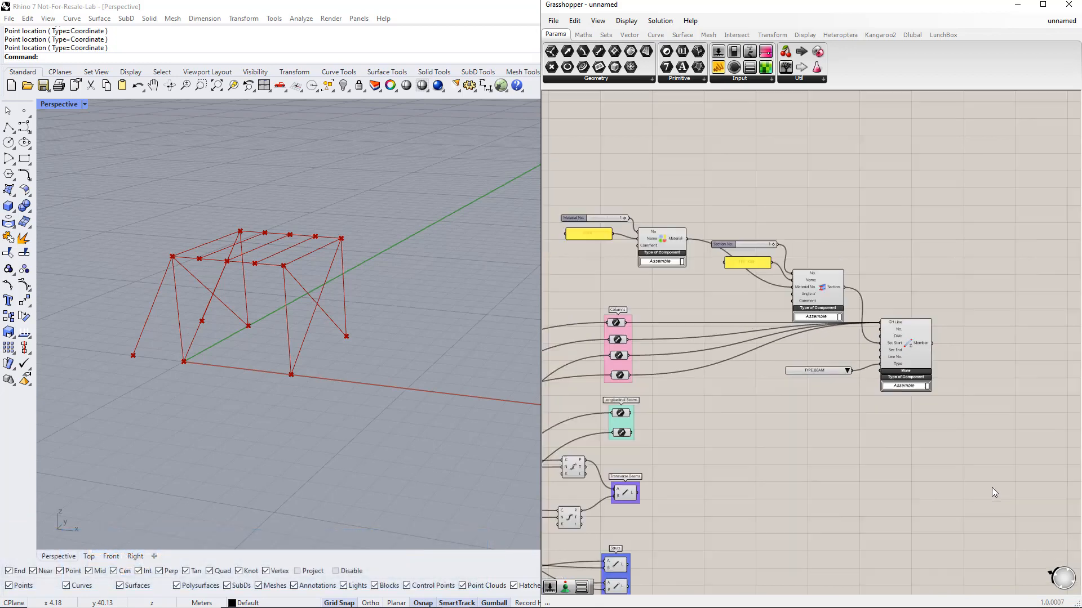
{"action": "right_click_drag", "start_coordinate": [992, 488], "coordinate": [938, 421]}
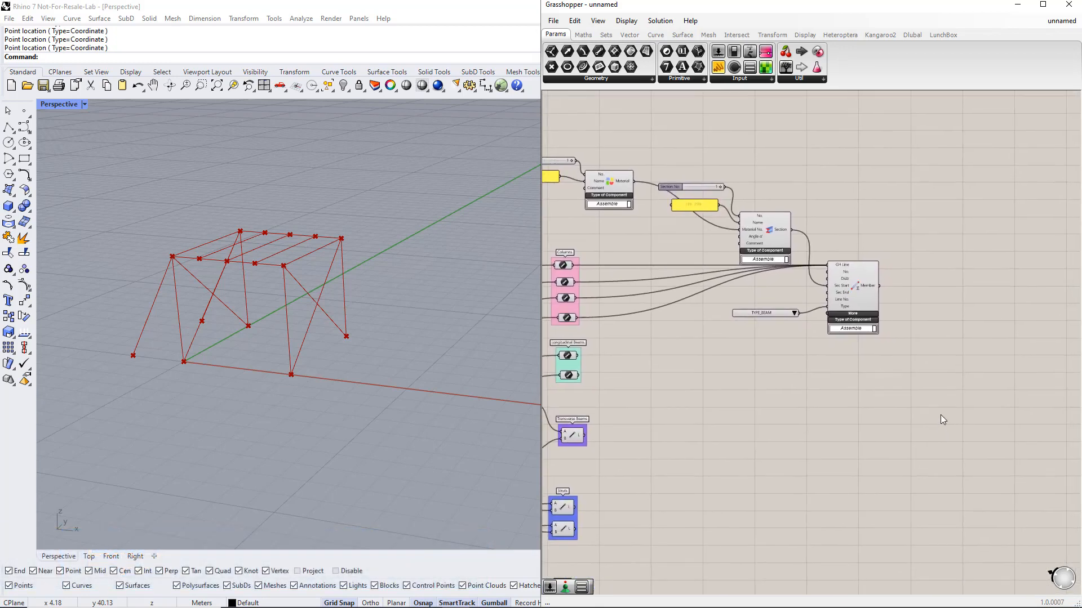
{"action": "double_click", "coordinate": [941, 414]}
{"action": "type", "text": "export"}
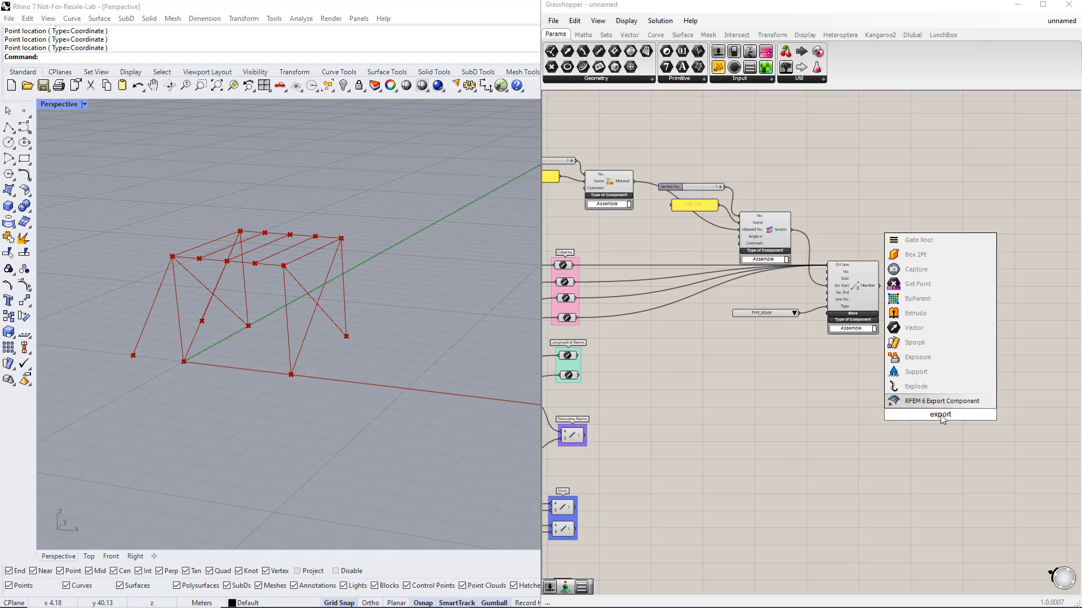
{"action": "key", "text": "Return"}
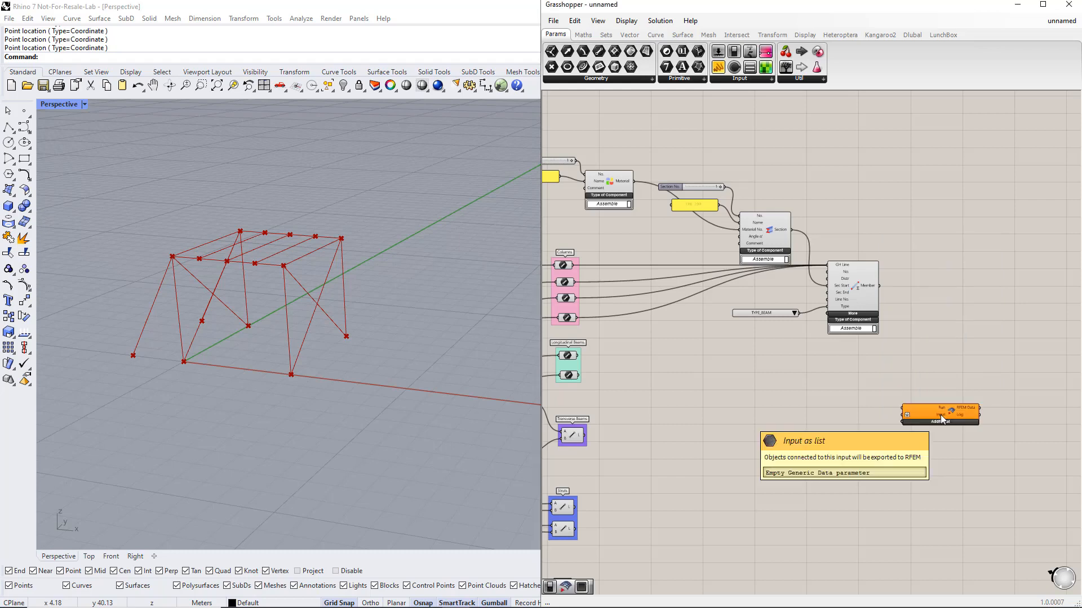
{"action": "left_click", "coordinate": [939, 422]}
{"action": "left_click_drag", "start_coordinate": [926, 439], "coordinate": [964, 441]}
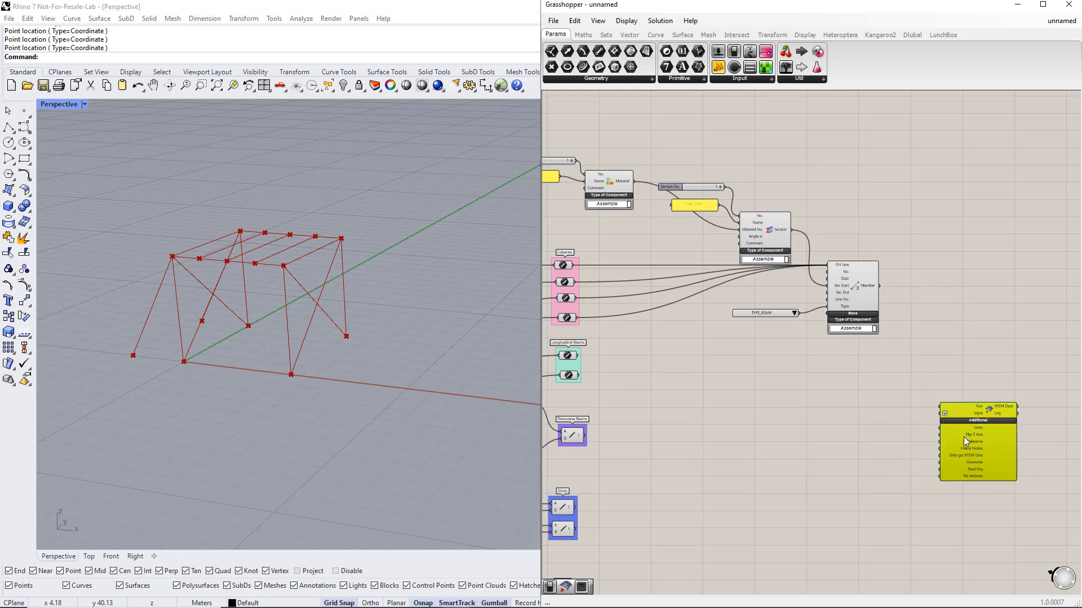
Step: Add a Button component above the export component and connect it to the Run input
{"action": "double_click", "coordinate": [920, 358]}
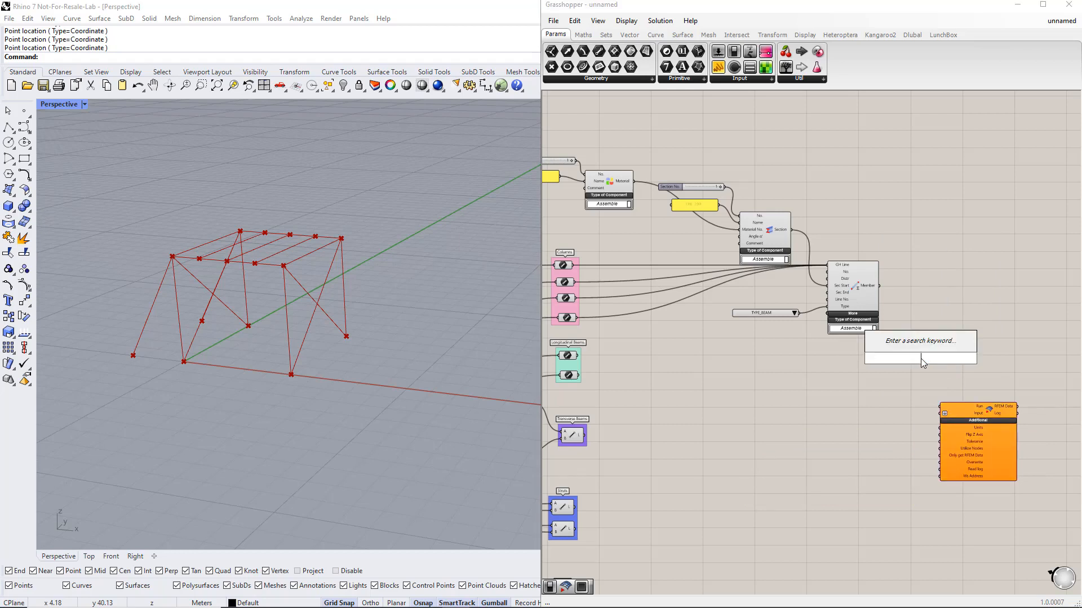
{"action": "type", "text": "button"}
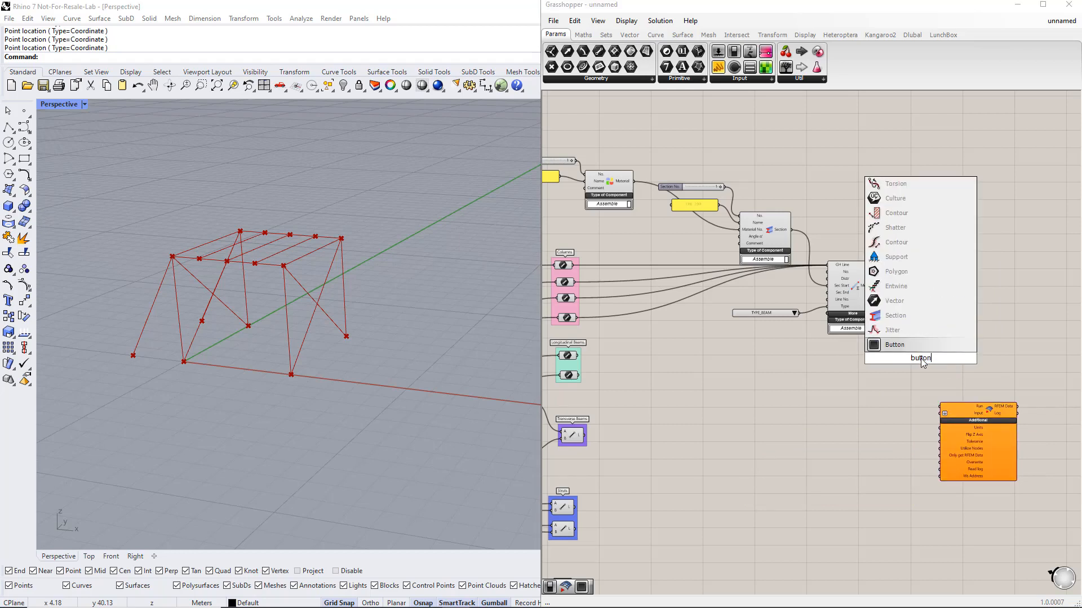
{"action": "key", "text": "Return"}
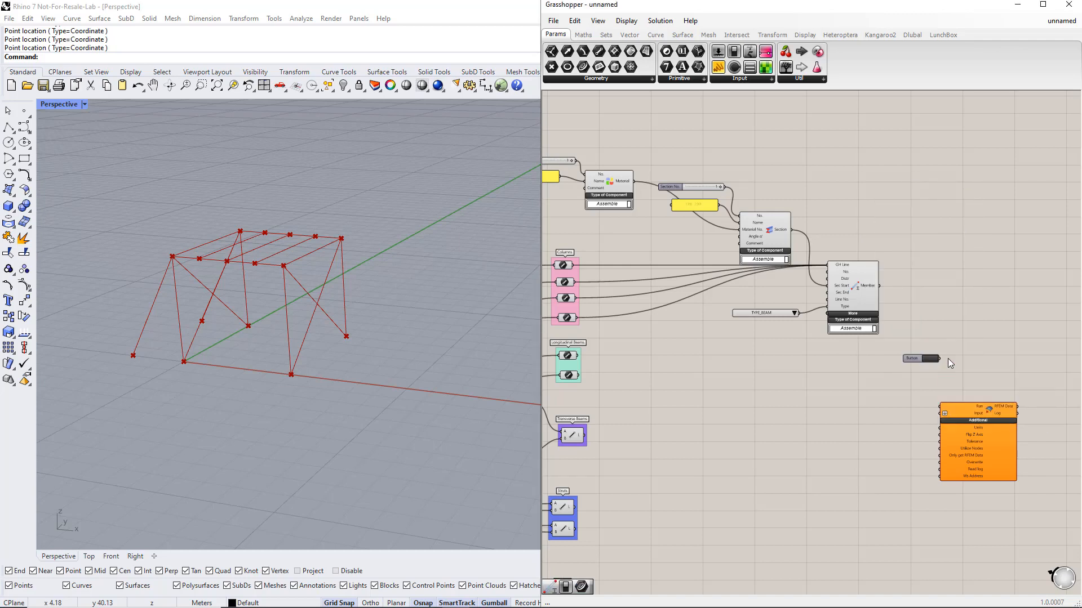
{"action": "left_click_drag", "start_coordinate": [938, 358], "coordinate": [939, 407]}
Step: Add a Boolean Toggle, connect it to the export component's Overwrite input and set it to True
{"action": "double_click", "coordinate": [900, 508]}
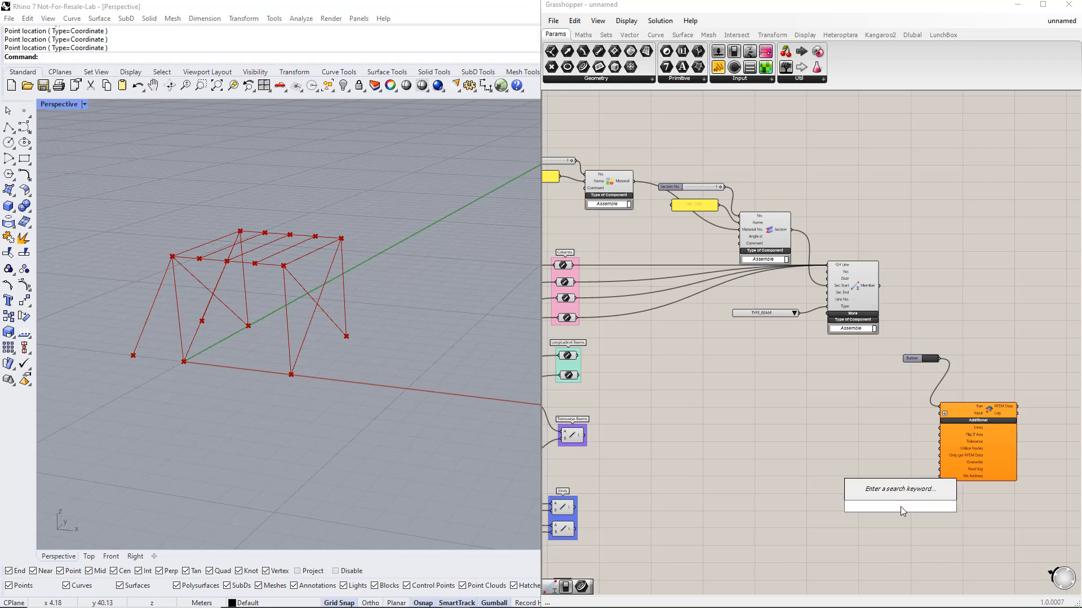
{"action": "type", "text": "boolean"}
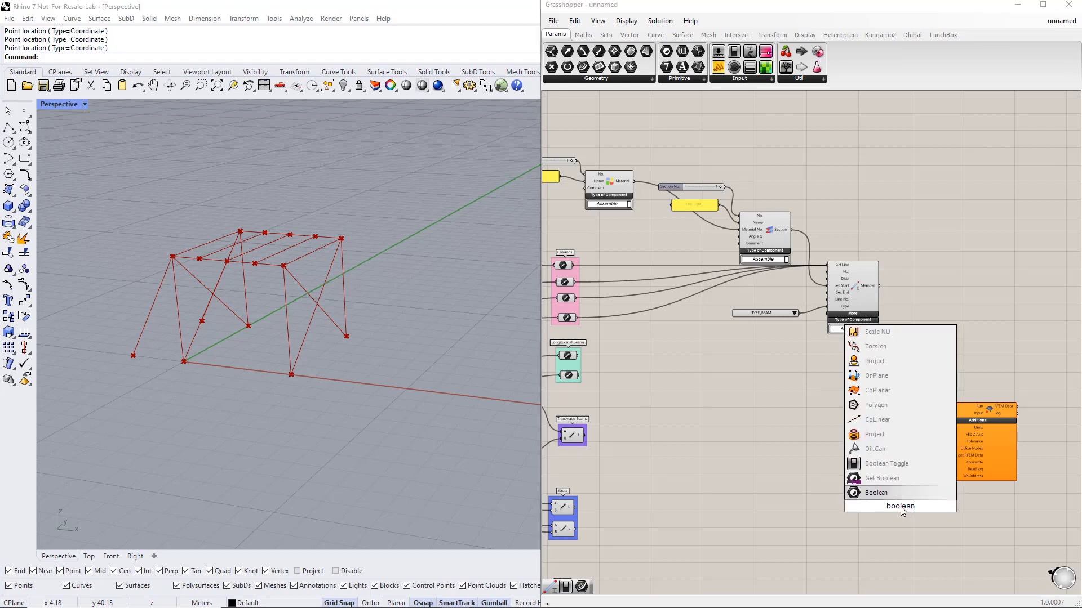
{"action": "type", "text": " togg"}
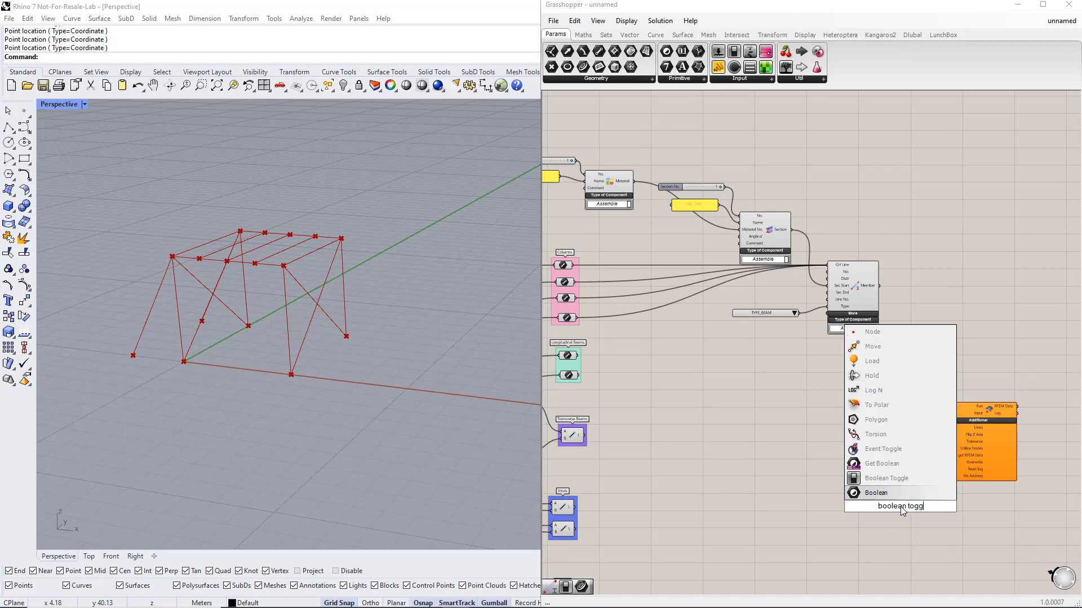
{"action": "left_click", "coordinate": [887, 478]}
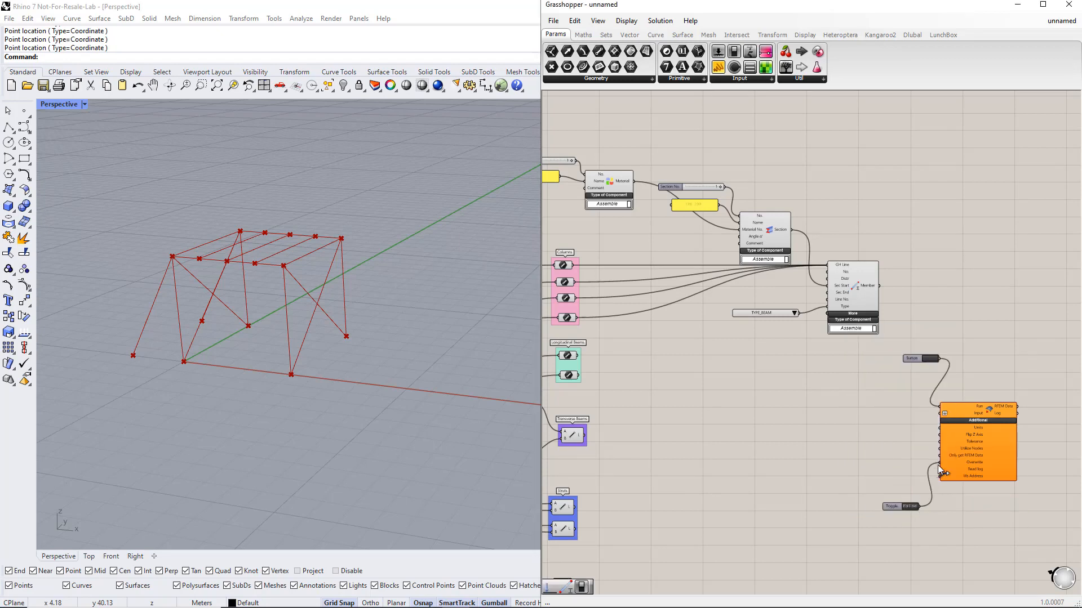
{"action": "left_click_drag", "start_coordinate": [939, 469], "coordinate": [942, 477]}
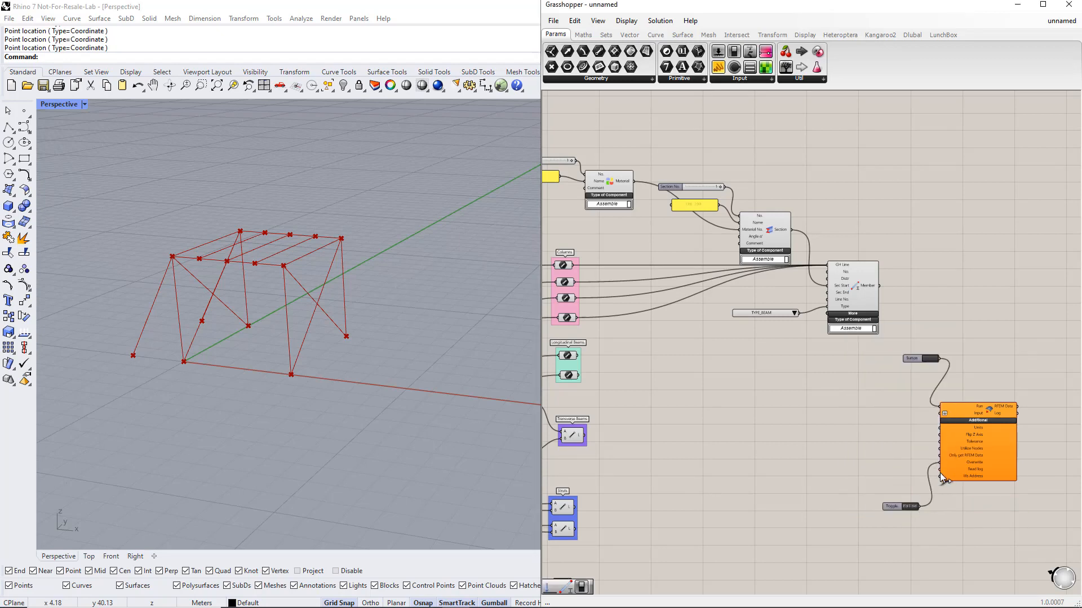
{"action": "double_click", "coordinate": [911, 506]}
Step: Arrange the button and toggle close to the export component, group all three and shift the group away from the Member component
{"action": "left_click_drag", "start_coordinate": [967, 516], "coordinate": [903, 340]}
{"action": "left_click_drag", "start_coordinate": [961, 466], "coordinate": [970, 466]}
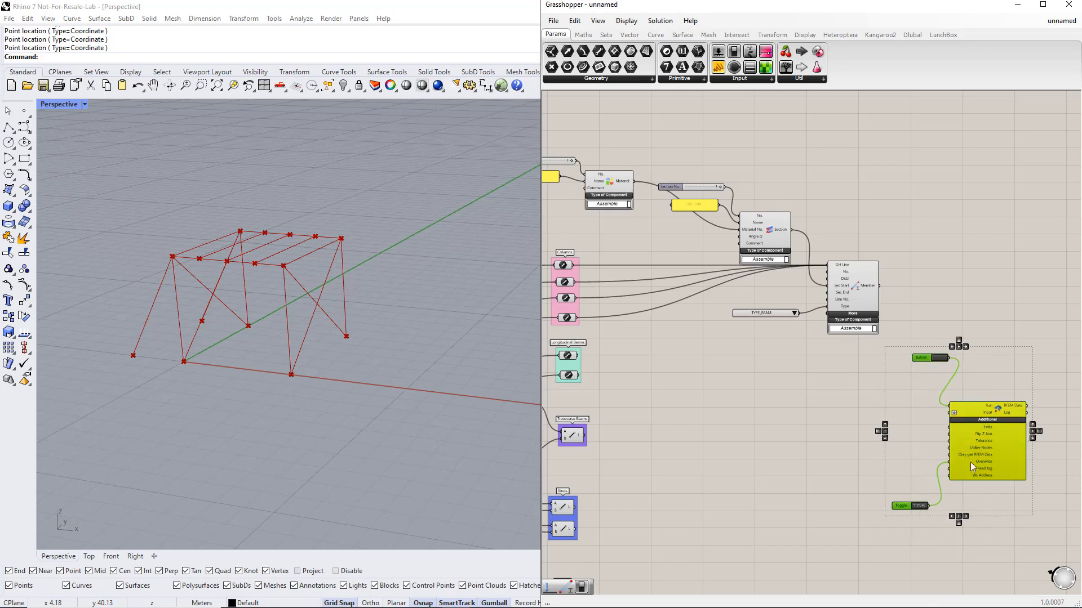
{"action": "left_click", "coordinate": [902, 525]}
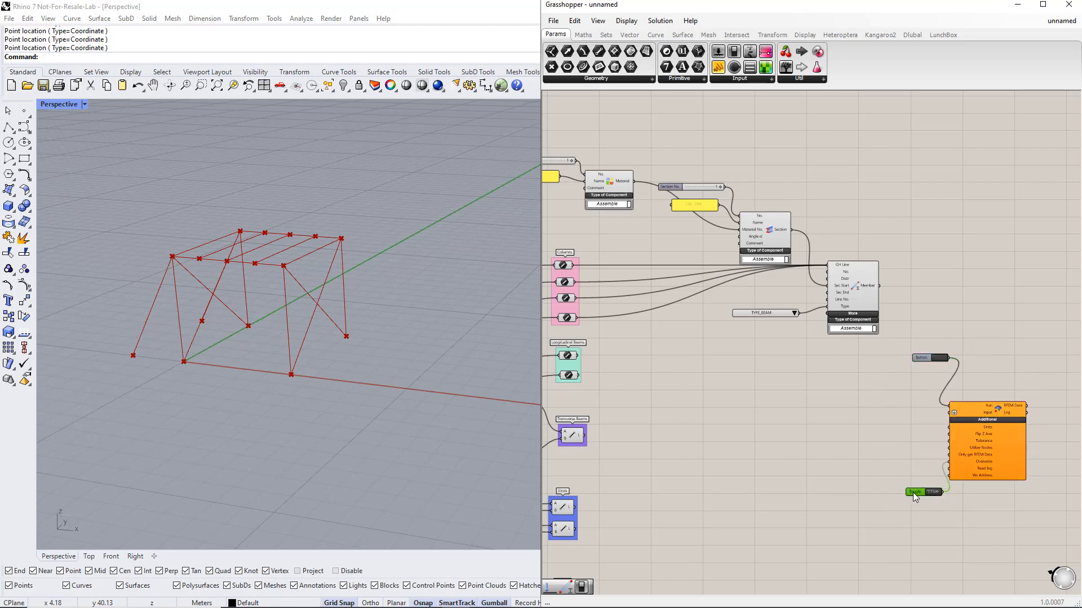
{"action": "left_click_drag", "start_coordinate": [928, 358], "coordinate": [1034, 532]}
{"action": "key", "text": "ctrl+g"}
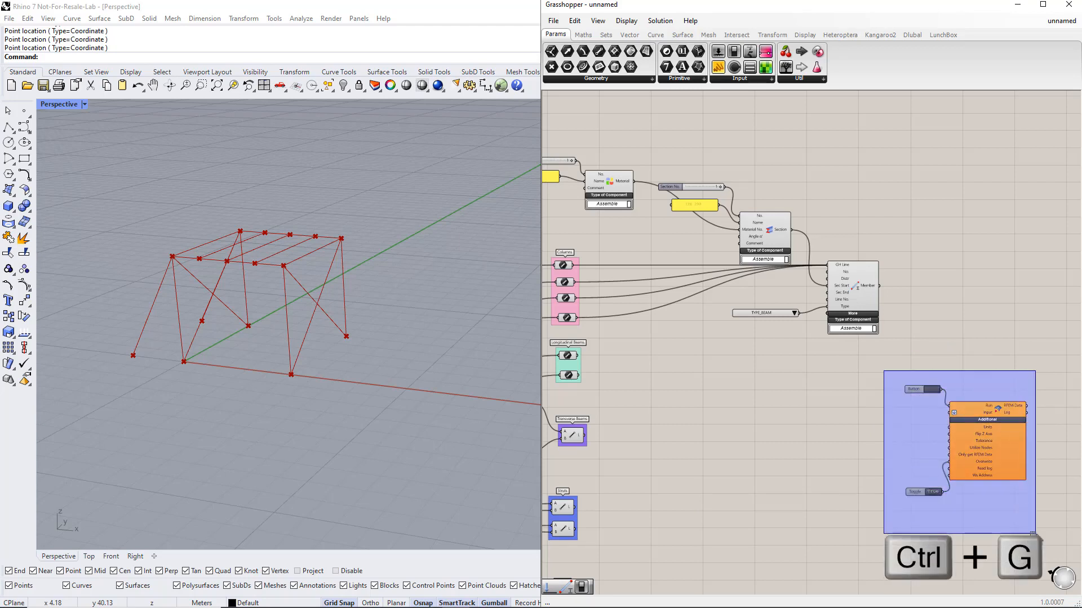
{"action": "left_click_drag", "start_coordinate": [929, 451], "coordinate": [958, 454]}
{"action": "left_click", "coordinate": [911, 452]}
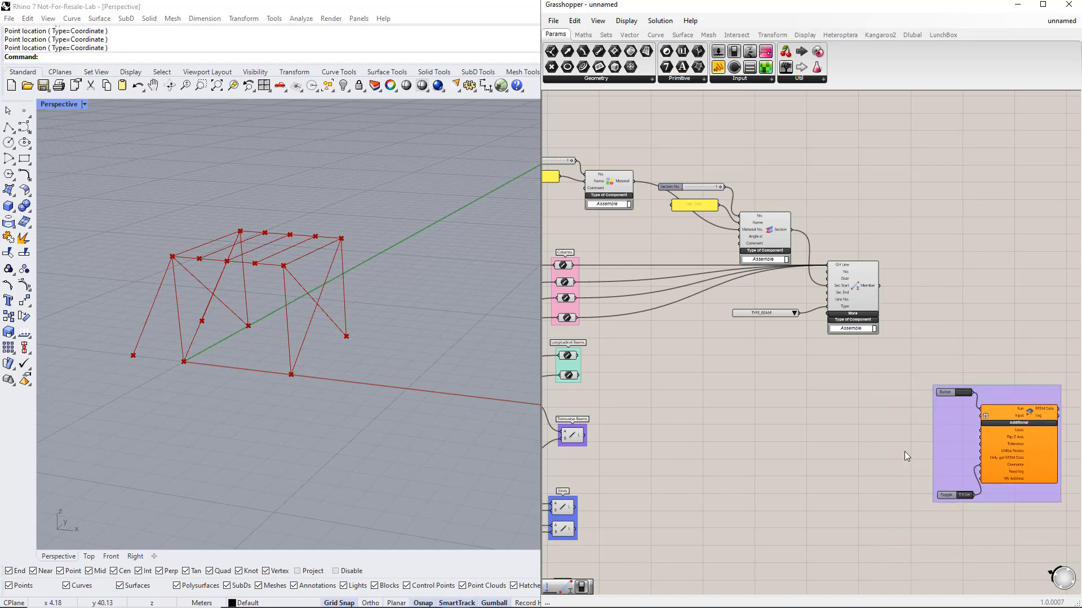
Step: Connect the Member, Section and Material outputs together to the export component's Input and export the columns to RFEM
{"action": "left_click_drag", "start_coordinate": [880, 286], "coordinate": [985, 416], "text": "shift"}
{"action": "left_click_drag", "start_coordinate": [792, 231], "coordinate": [983, 416], "text": "shift"}
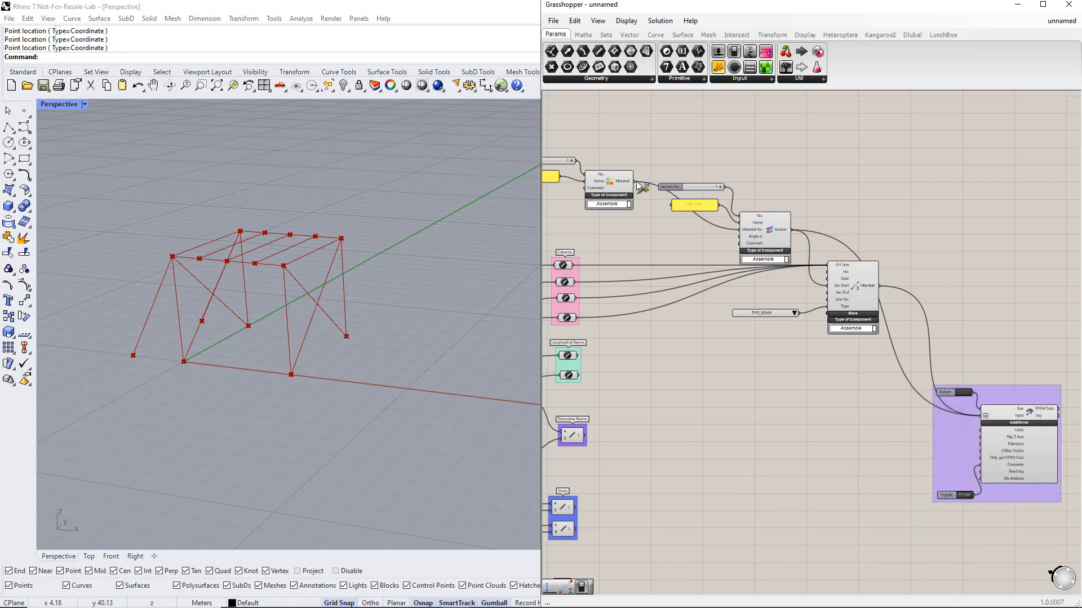
{"action": "left_click_drag", "start_coordinate": [636, 180], "coordinate": [978, 422], "text": "shift"}
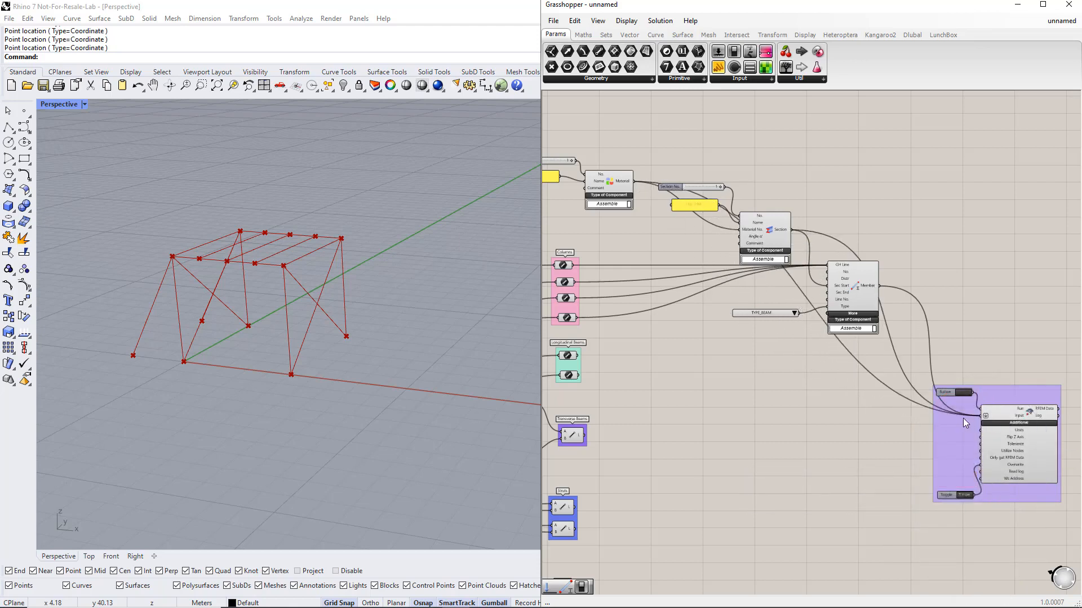
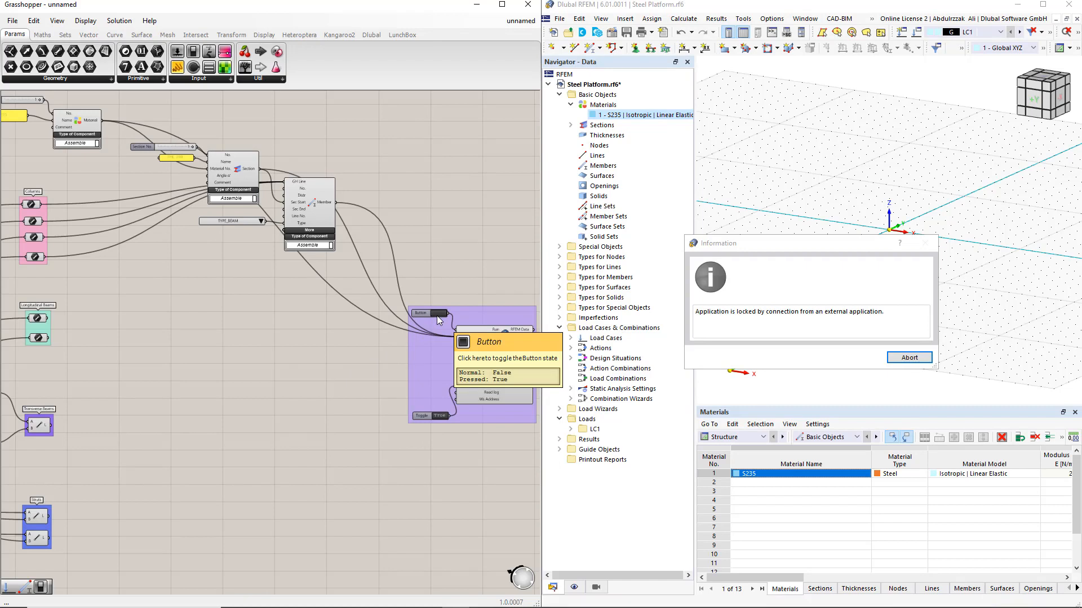
{"action": "left_click", "coordinate": [909, 358]}
{"action": "left_click", "coordinate": [865, 363]}
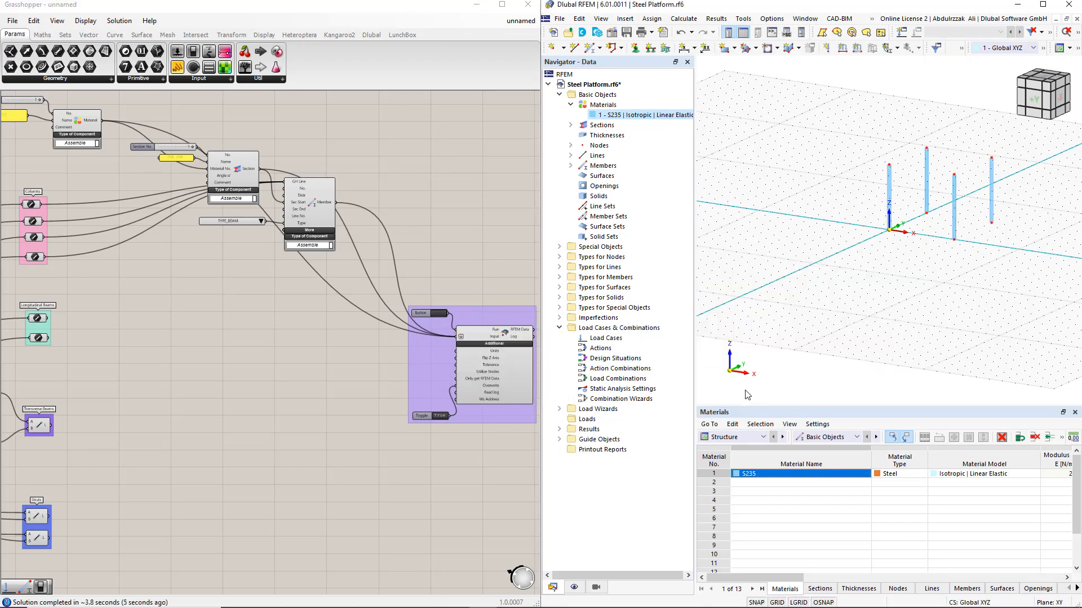
Step: In RFEM, set the rendered objects' colours to follow the Member Type property
{"action": "left_click", "coordinate": [574, 587]}
{"action": "scroll", "coordinate": [620, 516], "scroll_direction": "down", "scroll_amount": 1}
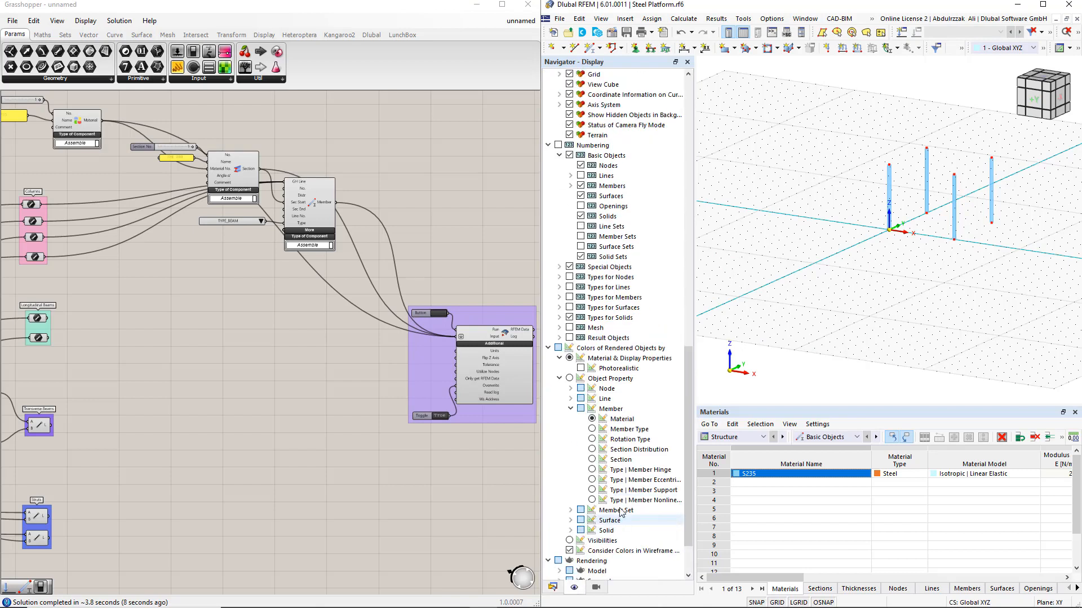
{"action": "left_click", "coordinate": [591, 429]}
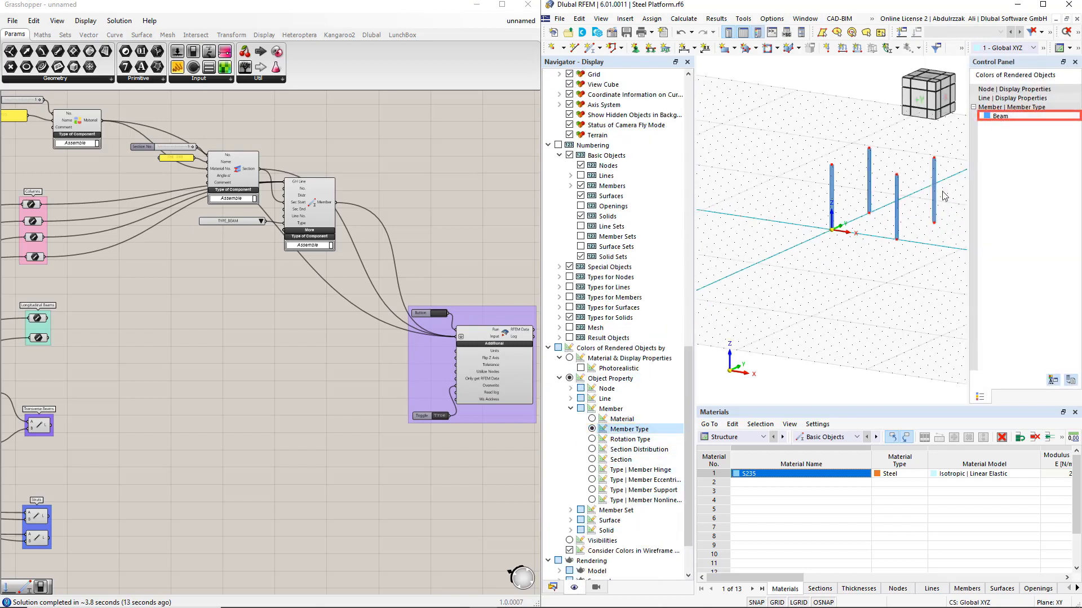
{"action": "scroll", "coordinate": [845, 294], "scroll_direction": "down", "scroll_amount": 3}
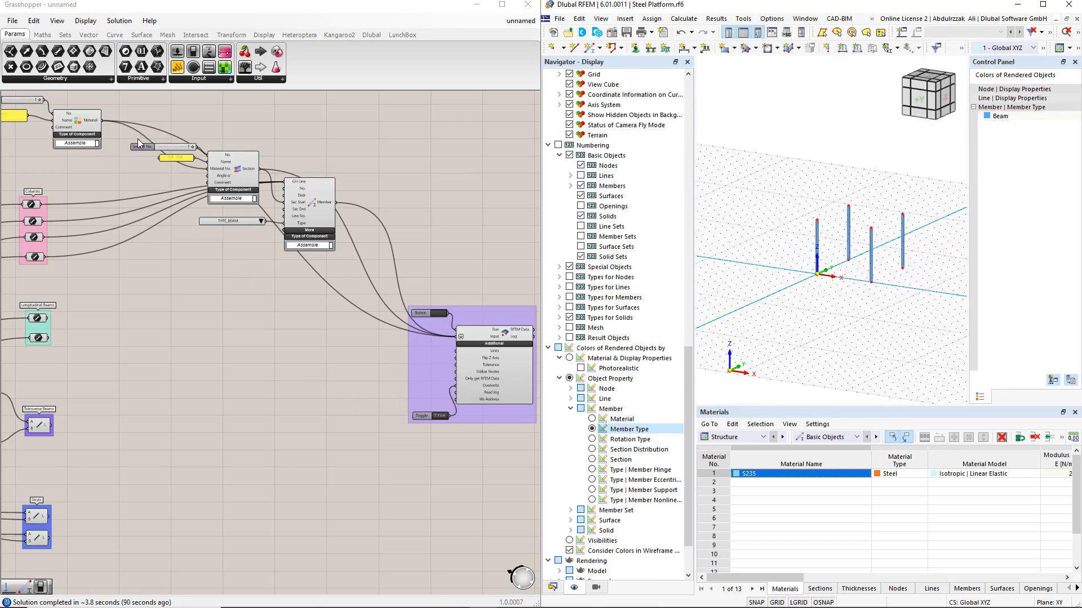
Step: In Grasshopper, duplicate the Section and Member components with their inputs and connect both Longitudinal Beams curves to the copied Member's GH Line
{"action": "left_click_drag", "start_coordinate": [118, 107], "coordinate": [345, 296]}
{"action": "left_click_drag", "start_coordinate": [312, 208], "coordinate": [307, 337], "text": "alt"}
{"action": "left_click_drag", "start_coordinate": [49, 318], "coordinate": [280, 311]}
{"action": "left_click_drag", "start_coordinate": [48, 337], "coordinate": [280, 311], "text": "shift"}
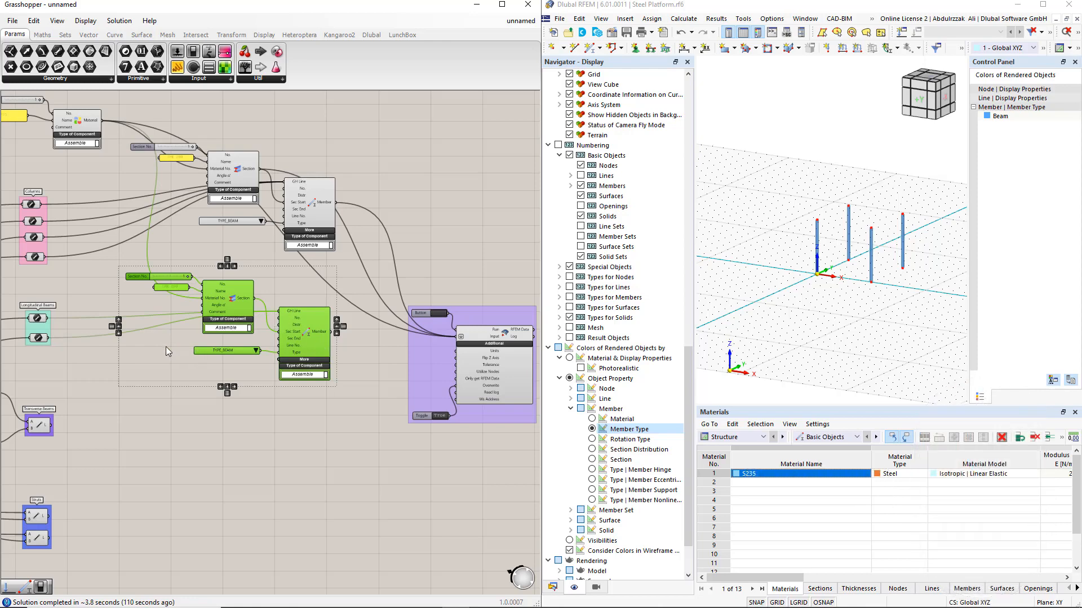
Step: Raise the maximum of the duplicated Section No. slider for the longitudinal beams
{"action": "left_click", "coordinate": [138, 276]}
{"action": "double_click", "coordinate": [138, 277]}
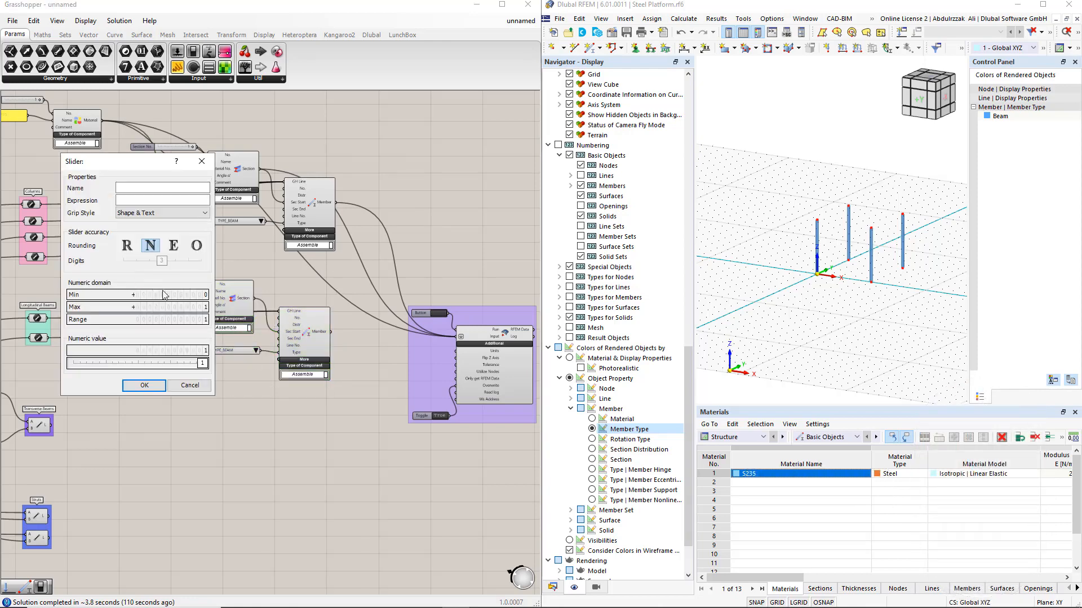
{"action": "double_click", "coordinate": [138, 308]}
{"action": "left_click", "coordinate": [145, 385]}
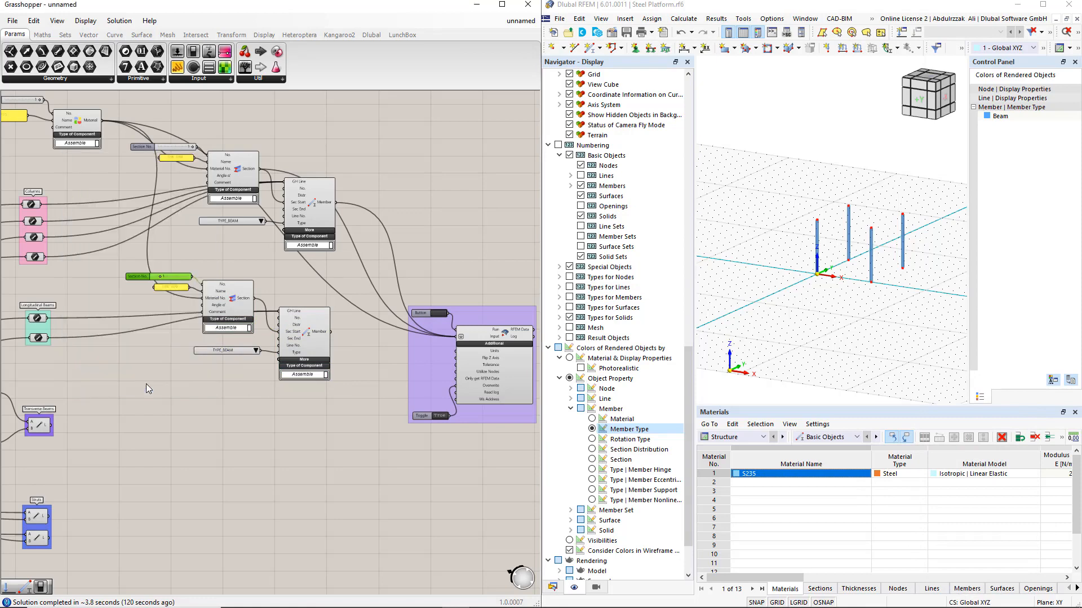
Step: Set the longitudinal beams' section number to 2 and their section name to HEB 300
{"action": "scroll", "coordinate": [141, 280], "scroll_direction": "up", "scroll_amount": 3}
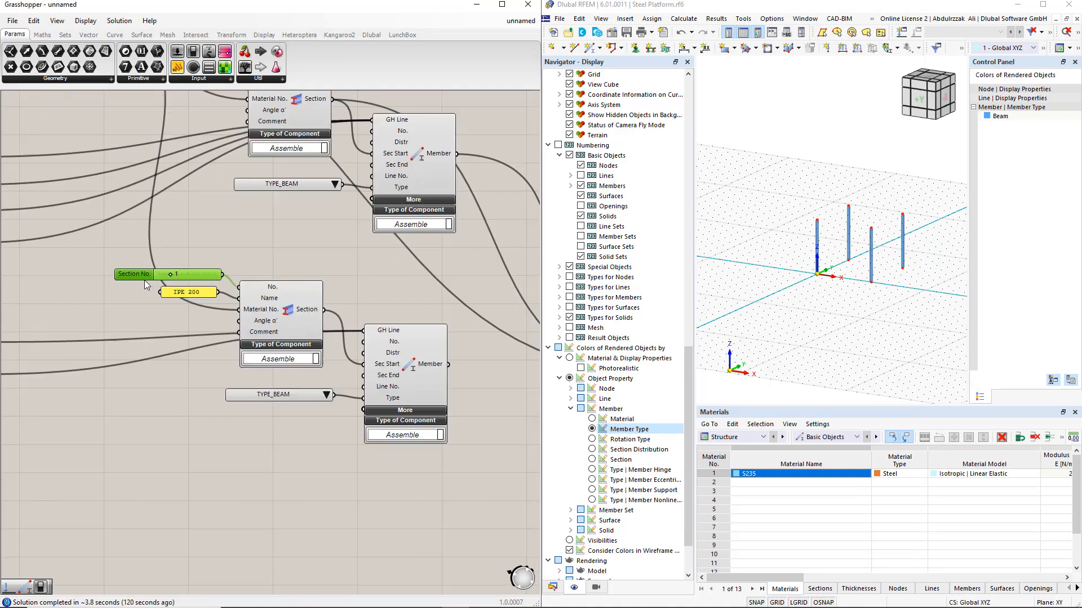
{"action": "double_click", "coordinate": [184, 292]}
{"action": "type", "text": "HEB 300"}
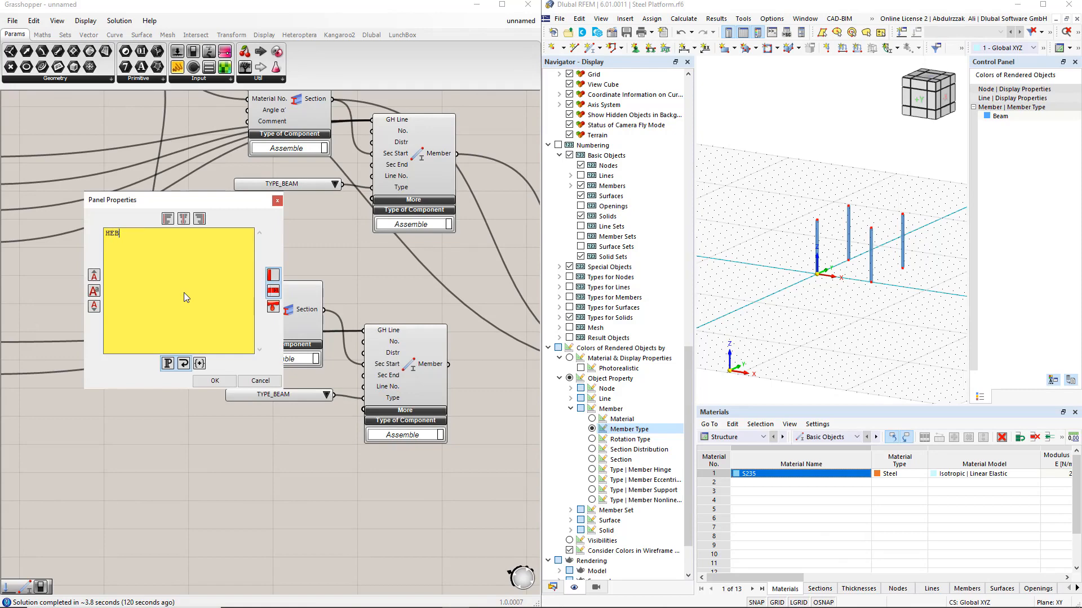
{"action": "left_click", "coordinate": [214, 380]}
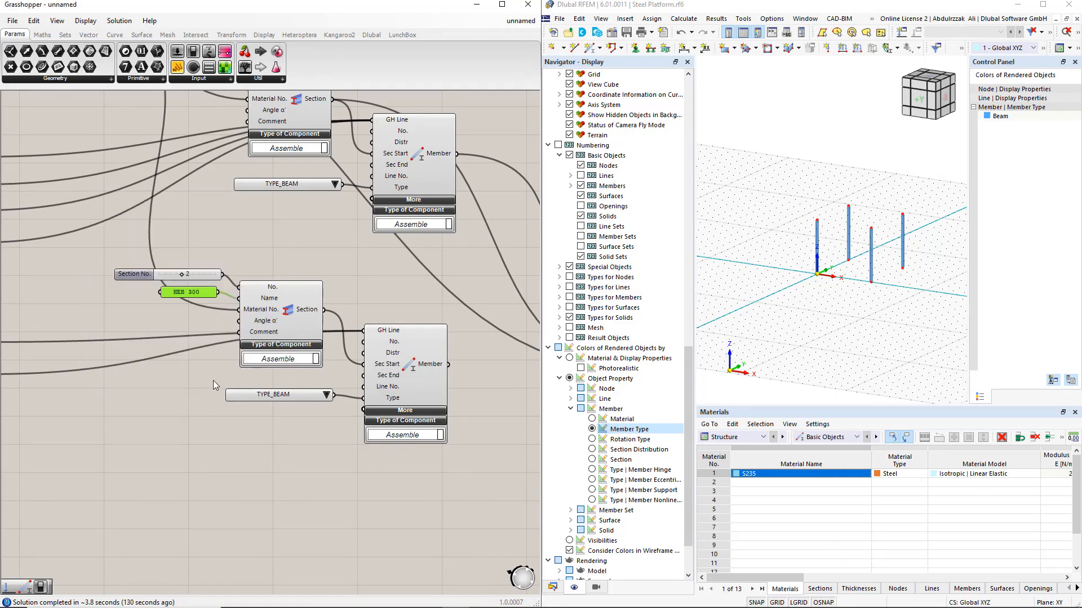
Step: Add the longitudinal beams' Member and Section outputs to the export component's Input and export them to RFEM
{"action": "scroll", "coordinate": [213, 381], "scroll_direction": "down", "scroll_amount": 2}
{"action": "right_click_drag", "start_coordinate": [396, 472], "coordinate": [338, 464]}
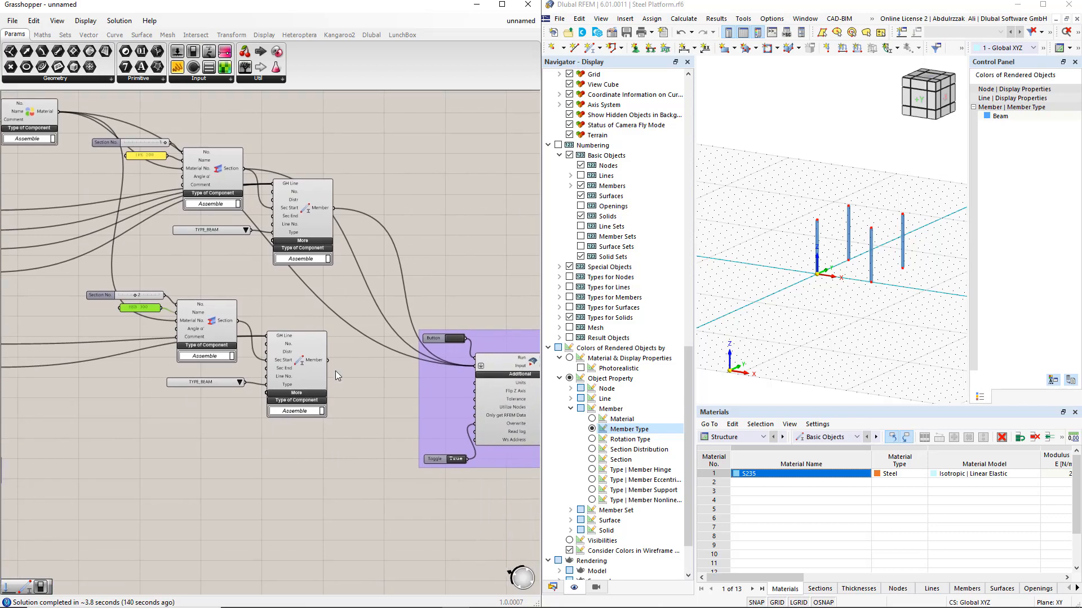
{"action": "left_click_drag", "start_coordinate": [328, 361], "coordinate": [473, 374], "text": "shift"}
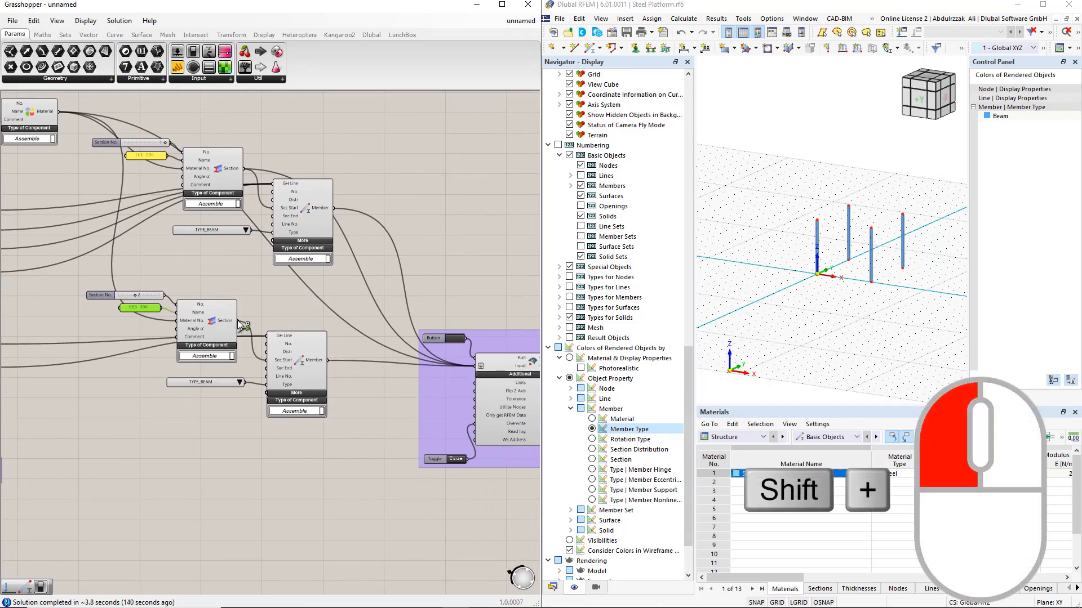
{"action": "left_click_drag", "start_coordinate": [238, 320], "coordinate": [473, 366], "text": "shift"}
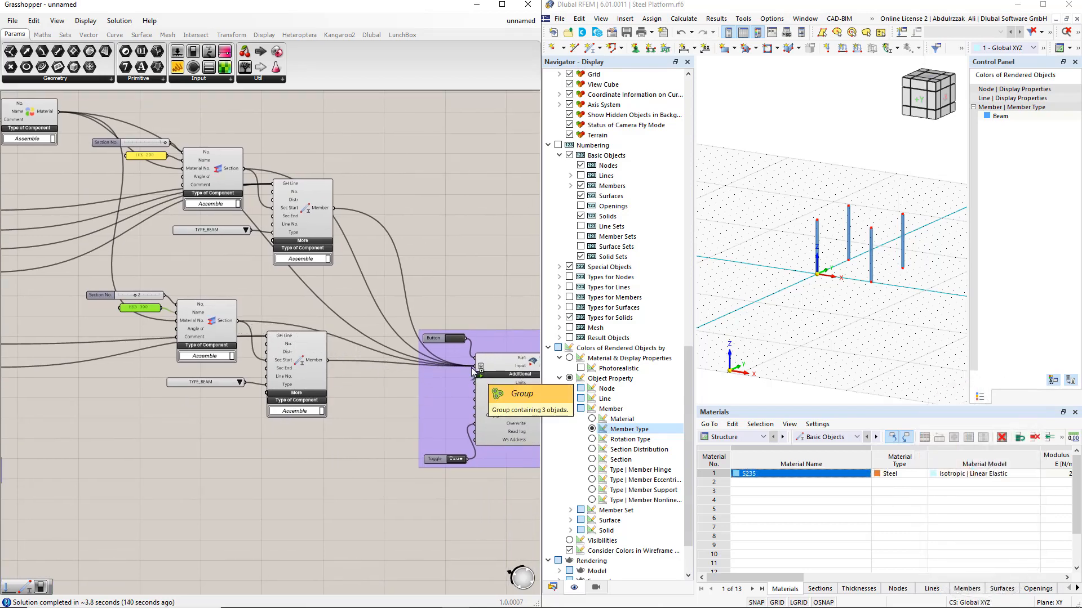
{"action": "left_click", "coordinate": [454, 340]}
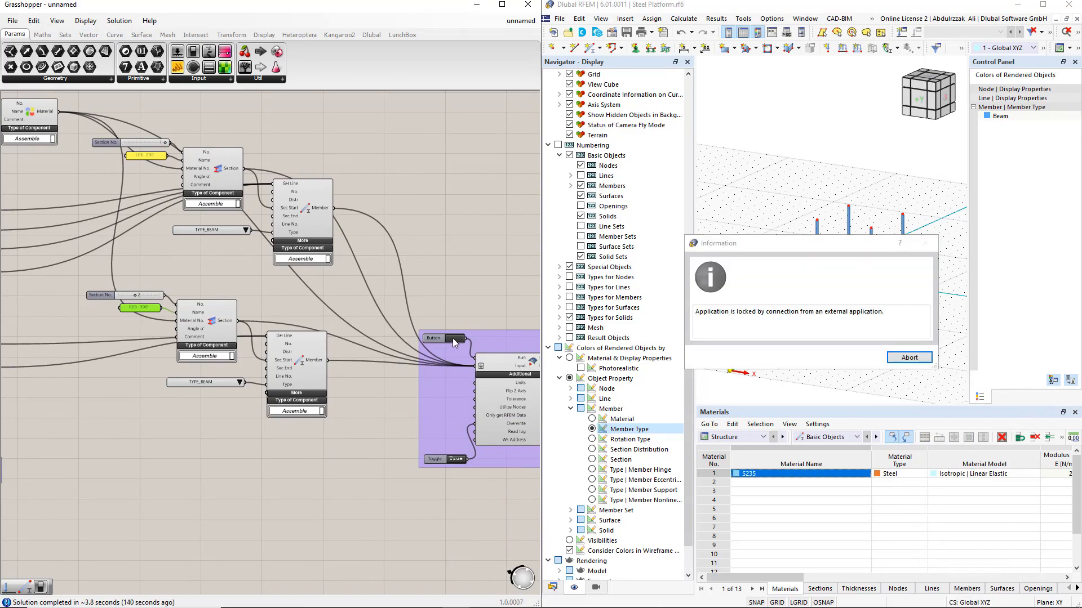
{"action": "left_click", "coordinate": [895, 358]}
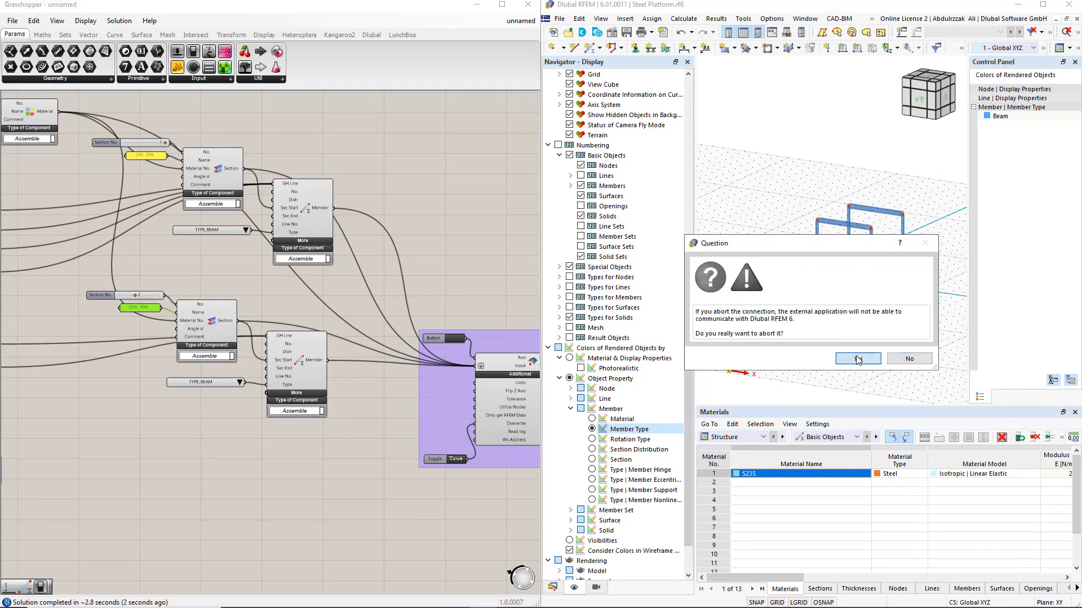
{"action": "left_click", "coordinate": [847, 360]}
{"action": "left_click", "coordinate": [355, 436]}
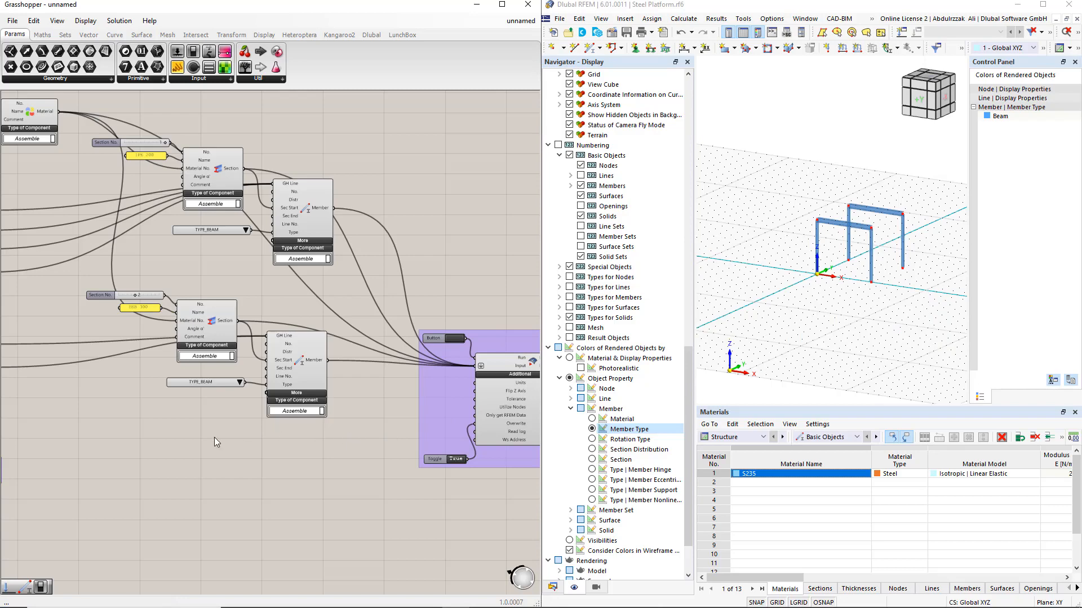
Step: Duplicate the longitudinal beams' Section and Member components with their inputs and connect the Transverse Beams line to the copied Member's GH Line
{"action": "right_click_drag", "start_coordinate": [214, 443], "coordinate": [343, 396]}
{"action": "left_click_drag", "start_coordinate": [211, 252], "coordinate": [487, 421]}
{"action": "left_click_drag", "start_coordinate": [434, 340], "coordinate": [445, 465], "text": "alt"}
{"action": "scroll", "coordinate": [205, 464], "scroll_direction": "up", "scroll_amount": 1}
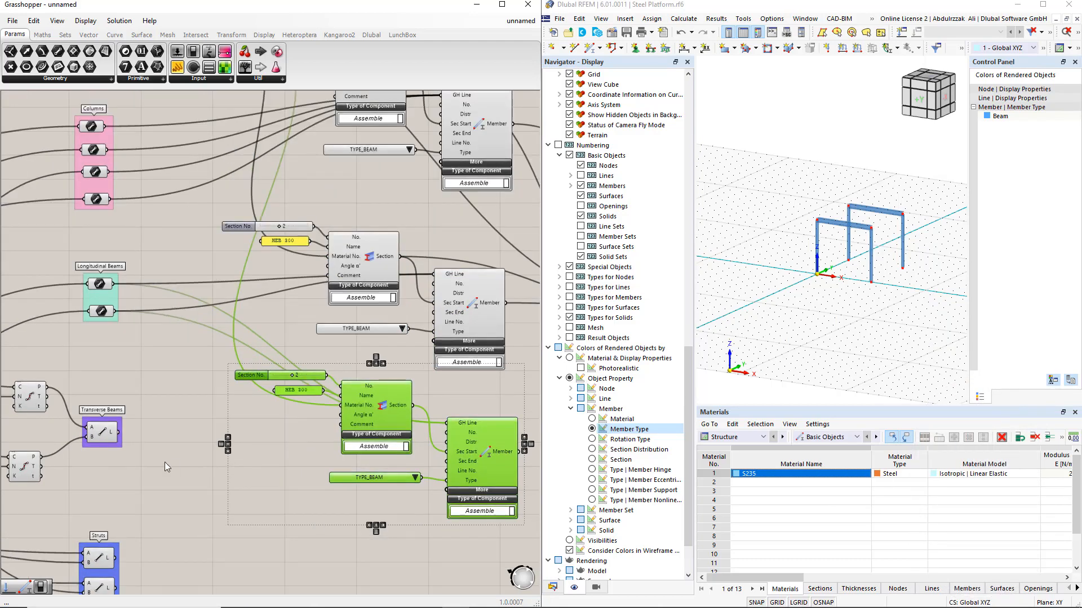
{"action": "left_click_drag", "start_coordinate": [116, 438], "coordinate": [341, 424]}
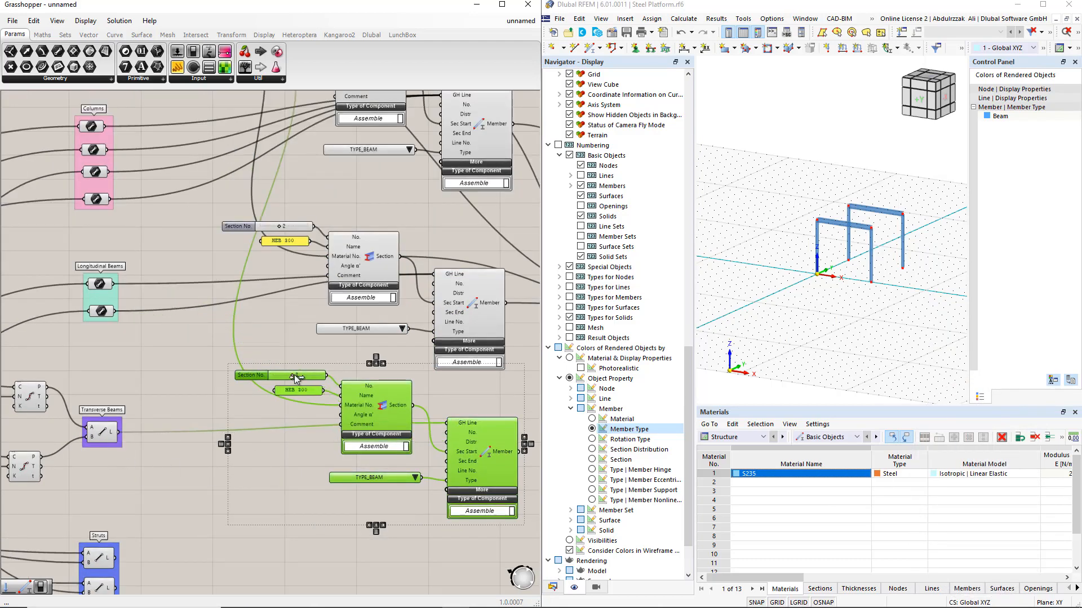
Step: Give the transverse beams section number 3, section name CHS 193.7x5 and member type TYPE_TRUSS
{"action": "left_click_drag", "start_coordinate": [294, 374], "coordinate": [300, 374]}
{"action": "left_click", "coordinate": [300, 452]}
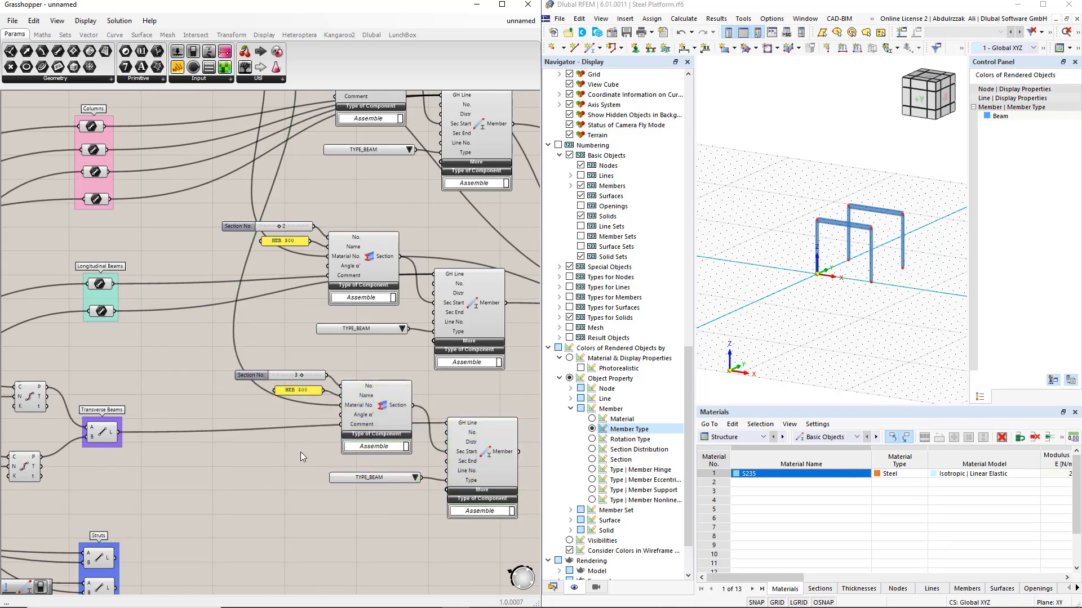
{"action": "double_click", "coordinate": [295, 391]}
{"action": "type", "text": "CHS"}
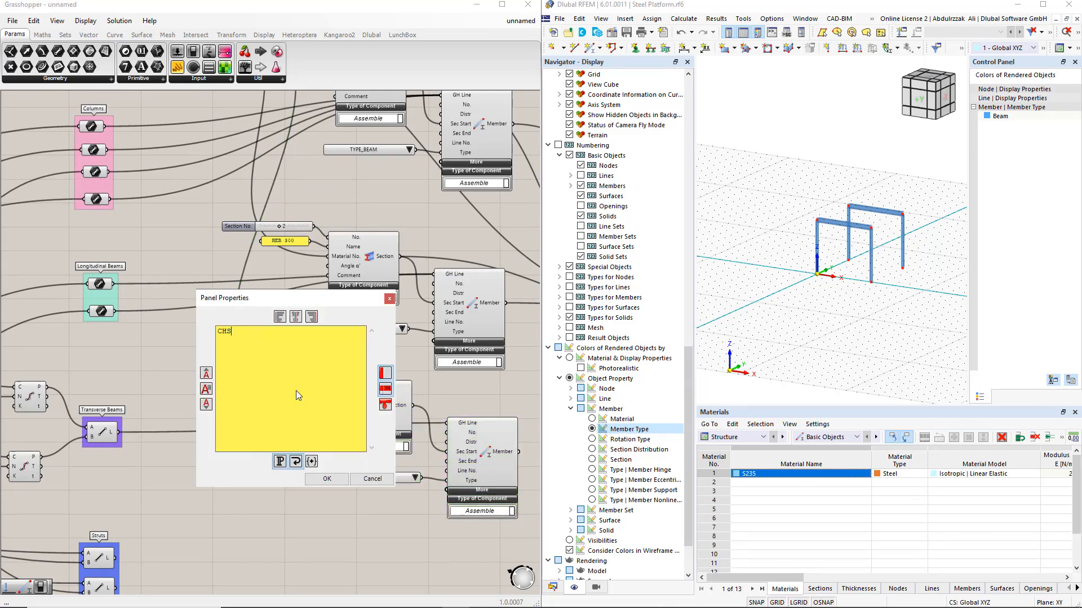
{"action": "type", "text": " 193.7x5"}
{"action": "left_click", "coordinate": [323, 480]}
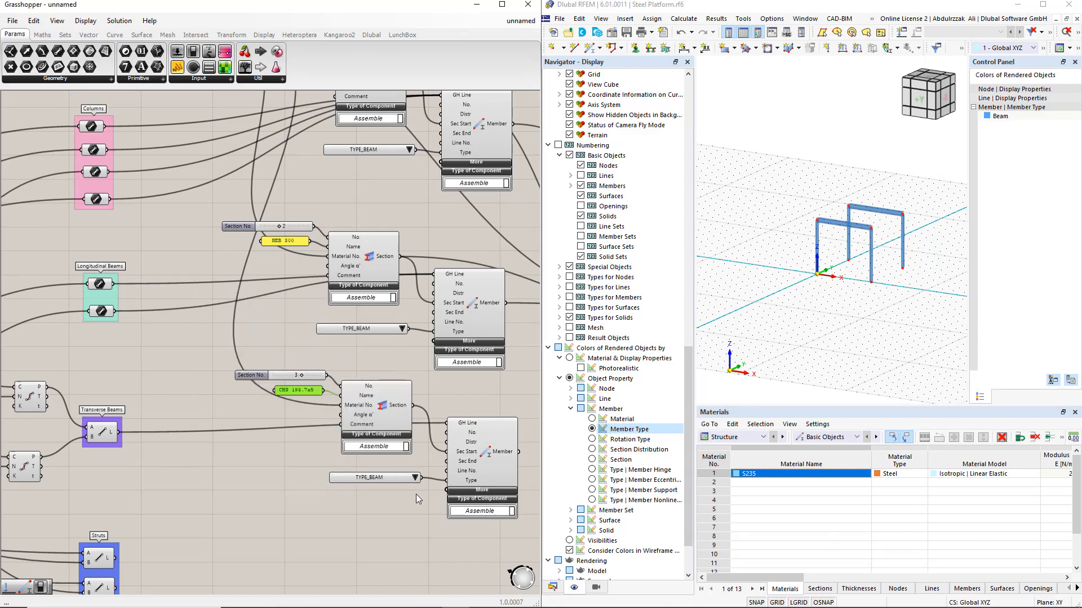
{"action": "left_click", "coordinate": [415, 478]}
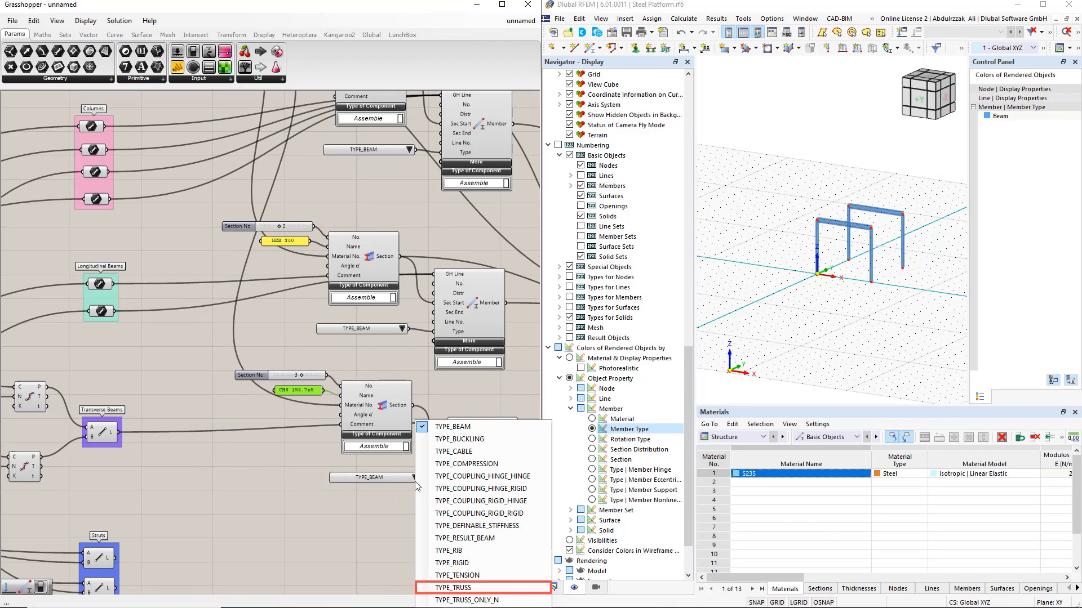
{"action": "left_click", "coordinate": [461, 588]}
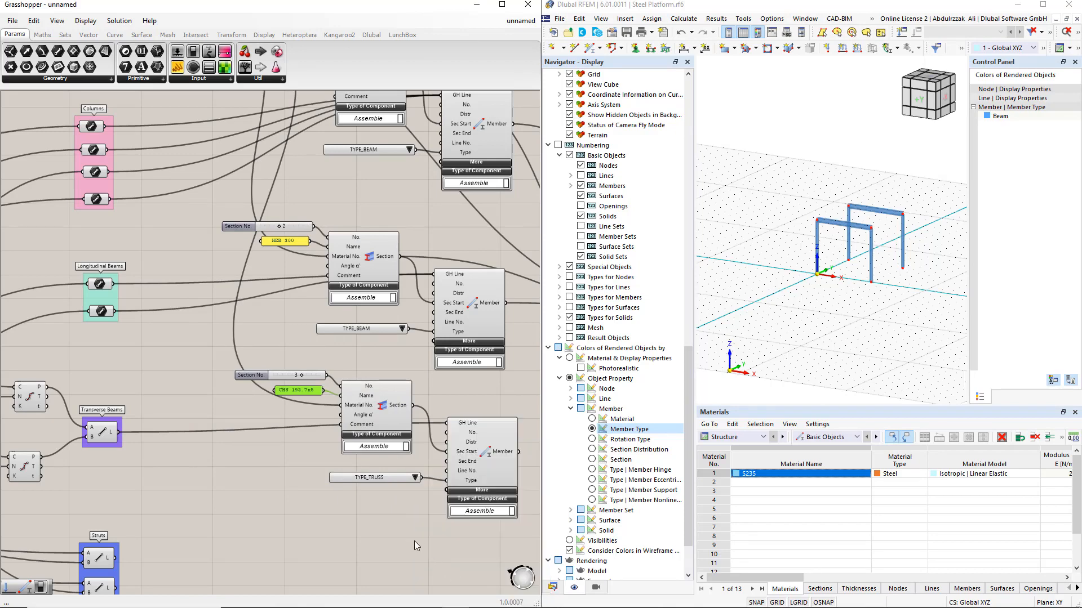
Step: Add the transverse beams' Member and Section outputs to the export component's Input and export them to RFEM
{"action": "scroll", "coordinate": [414, 542], "scroll_direction": "down", "scroll_amount": 1}
{"action": "right_click_drag", "start_coordinate": [467, 557], "coordinate": [332, 533]}
{"action": "right_click_drag", "start_coordinate": [414, 503], "coordinate": [399, 509]}
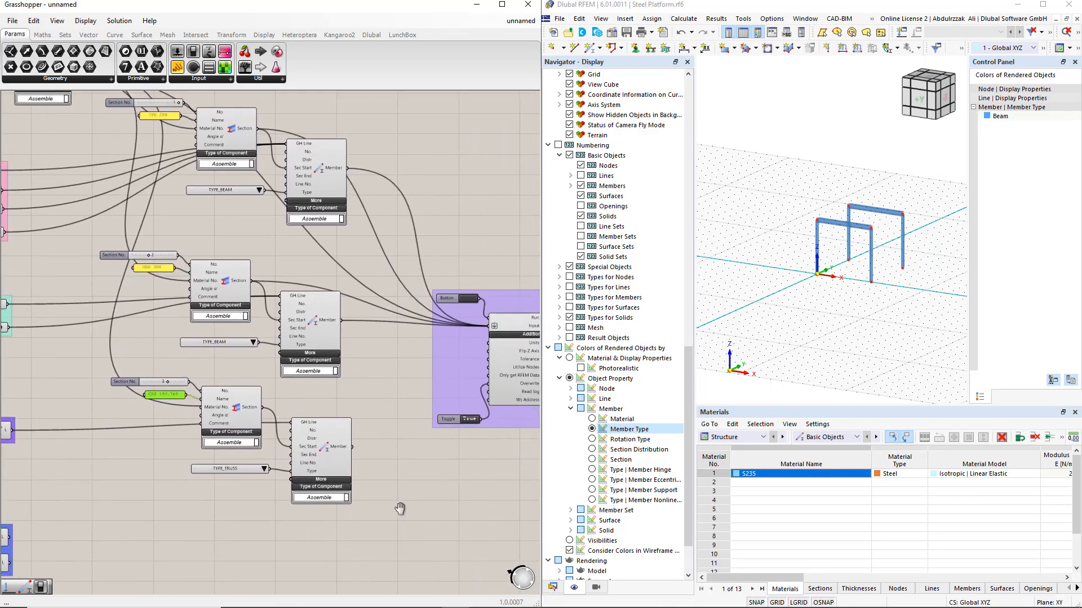
{"action": "left_click_drag", "start_coordinate": [353, 448], "coordinate": [489, 325], "text": "shift"}
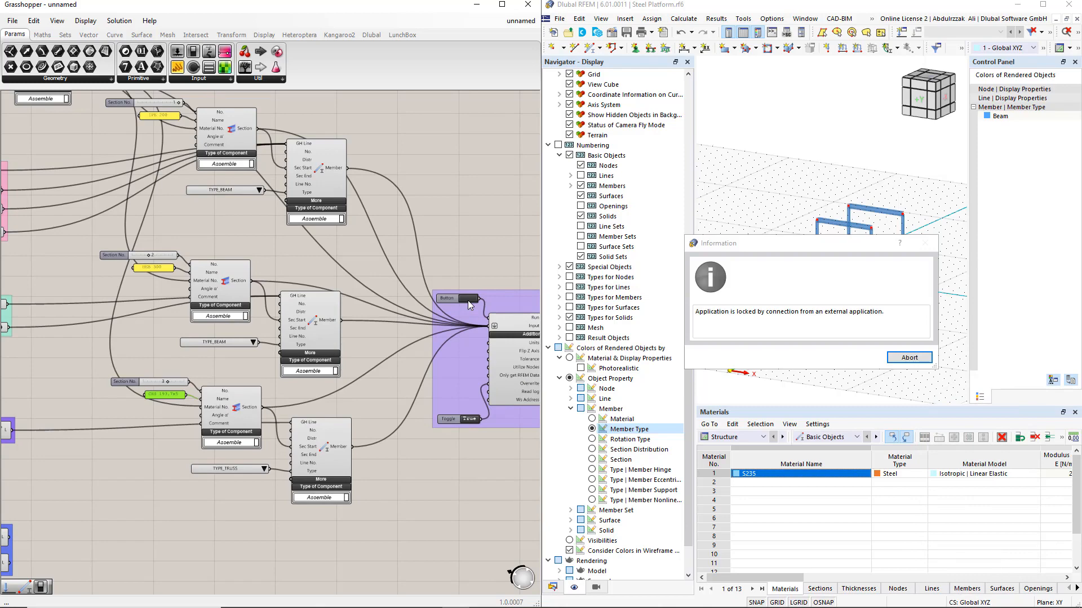
{"action": "left_click", "coordinate": [908, 358]}
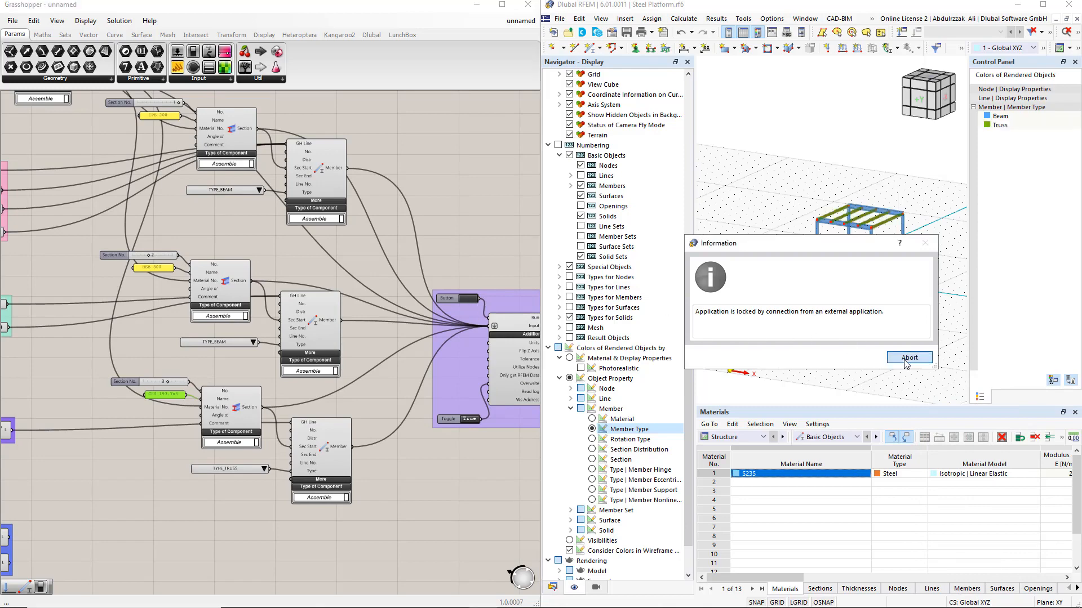
{"action": "left_click", "coordinate": [857, 358]}
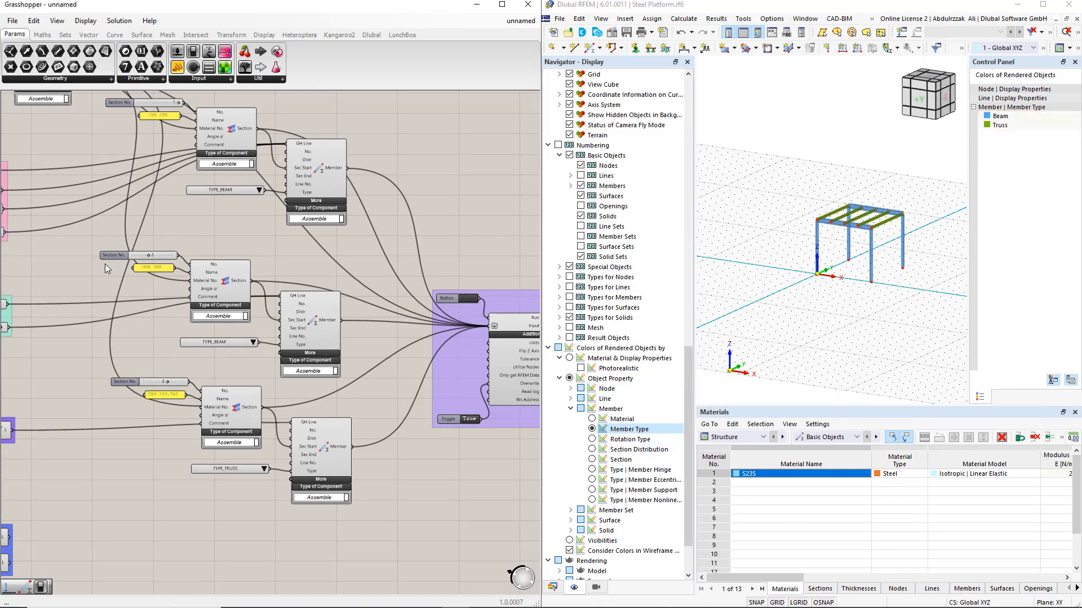
Step: Duplicate the longitudinal beams' Section and Member components below the transverse beams and connect both Struts lines to the copied Member's GH Line
{"action": "left_click_drag", "start_coordinate": [85, 238], "coordinate": [356, 381]}
{"action": "right_click_drag", "start_coordinate": [346, 339], "coordinate": [383, 292]}
{"action": "left_click_drag", "start_coordinate": [353, 281], "coordinate": [335, 519], "text": "alt"}
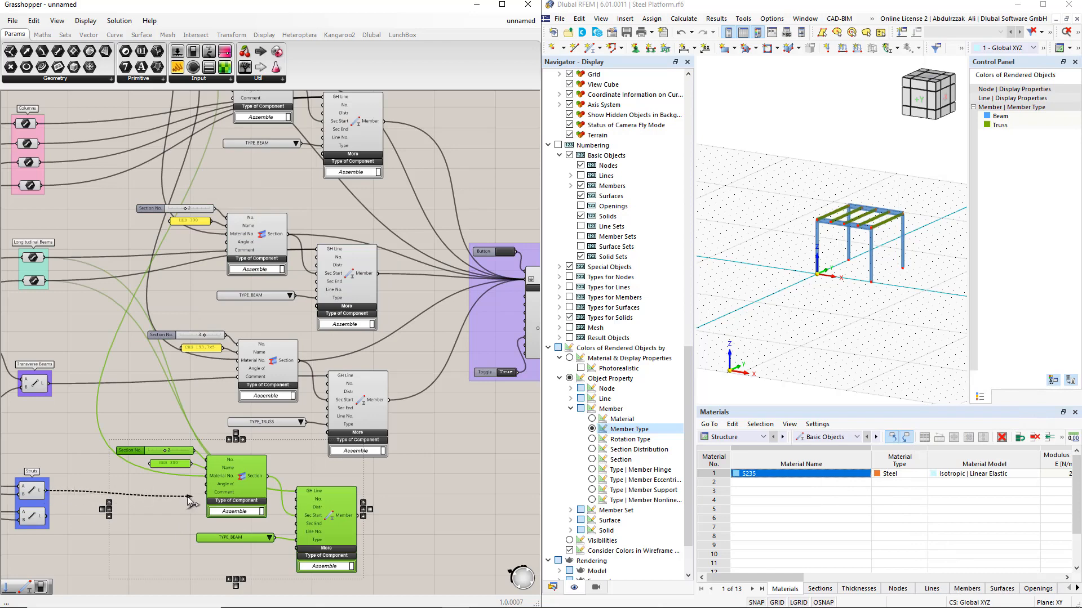
{"action": "left_click_drag", "start_coordinate": [49, 516], "coordinate": [206, 512], "text": "shift"}
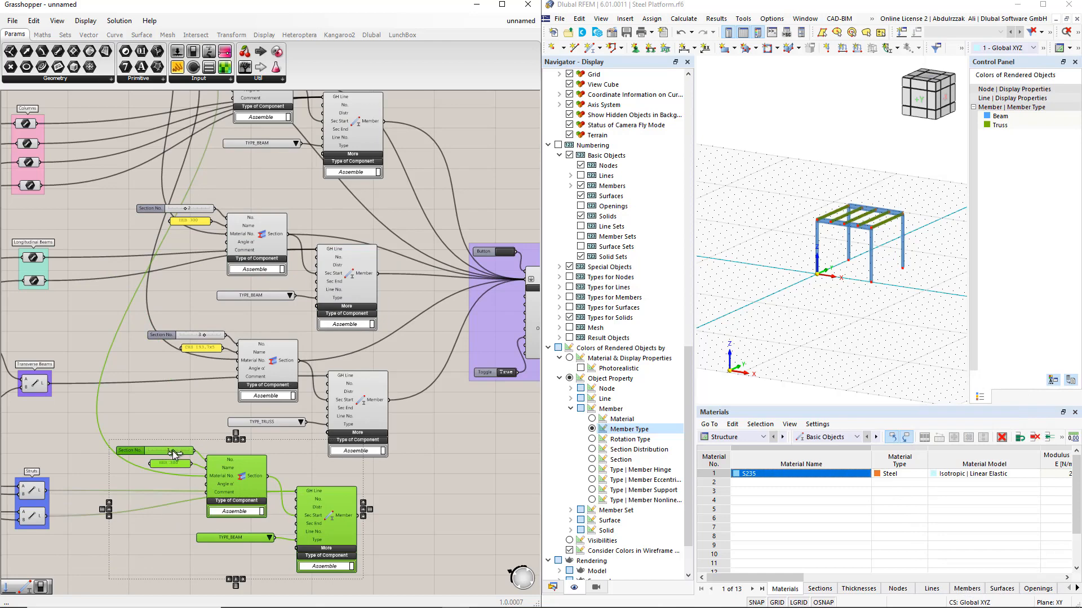
Step: Set the struts' section number to 4 and their section name to IPE 100
{"action": "left_click_drag", "start_coordinate": [175, 451], "coordinate": [181, 452]}
{"action": "double_click", "coordinate": [178, 467]}
{"action": "type", "text": "IPE 100"}
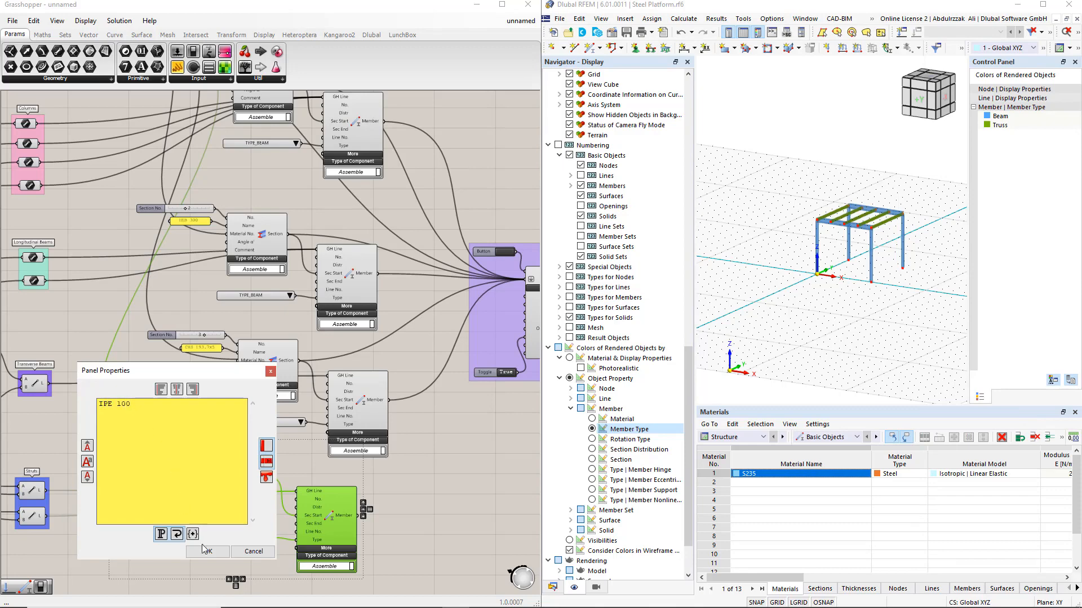
{"action": "left_click", "coordinate": [205, 550]}
{"action": "left_click", "coordinate": [442, 533]}
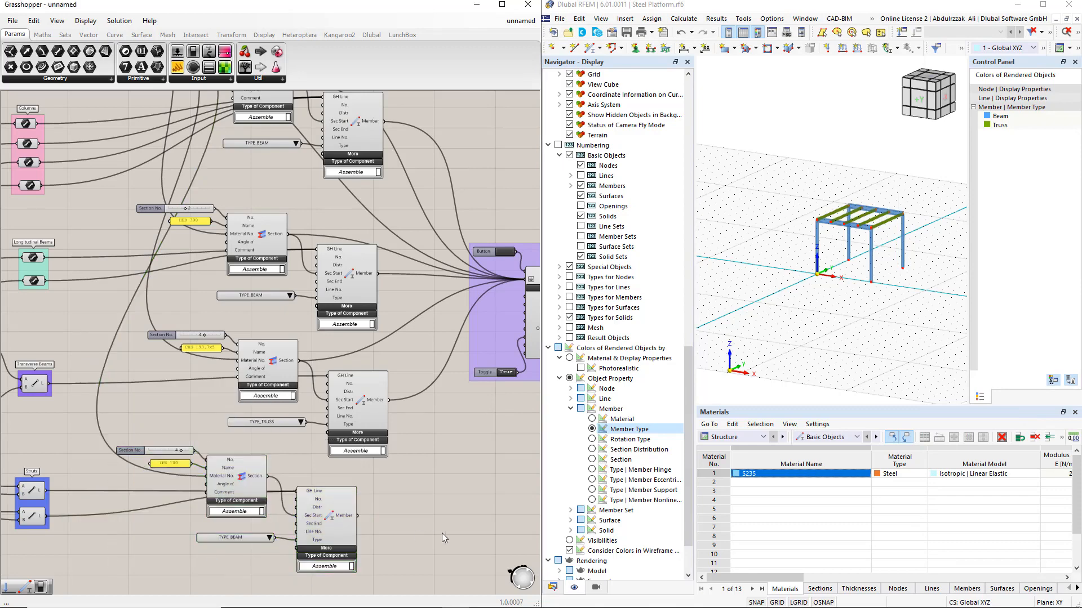
Step: Add the struts' Member and Section outputs to the export component's Input and export them to RFEM
{"action": "left_click_drag", "start_coordinate": [360, 515], "coordinate": [525, 285], "text": "shift"}
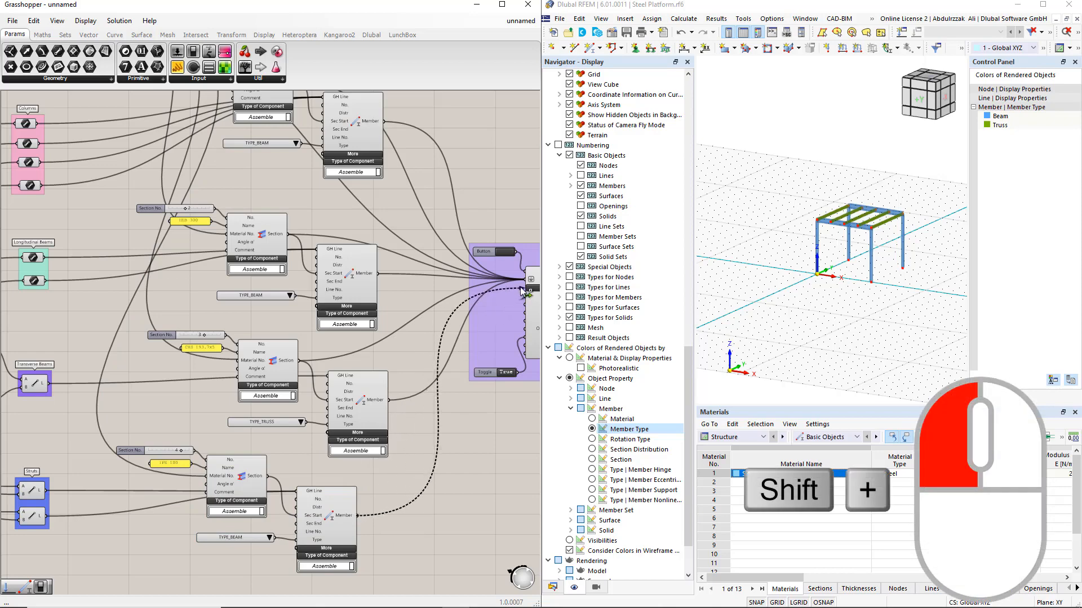
{"action": "left_click_drag", "start_coordinate": [272, 481], "coordinate": [525, 286], "text": "shift"}
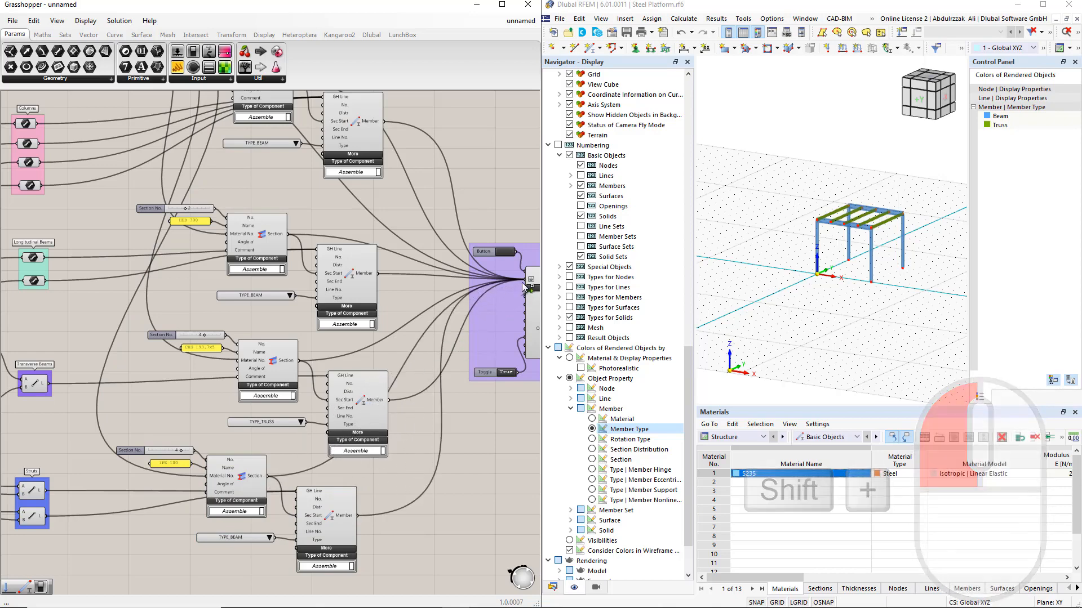
{"action": "left_click", "coordinate": [505, 253]}
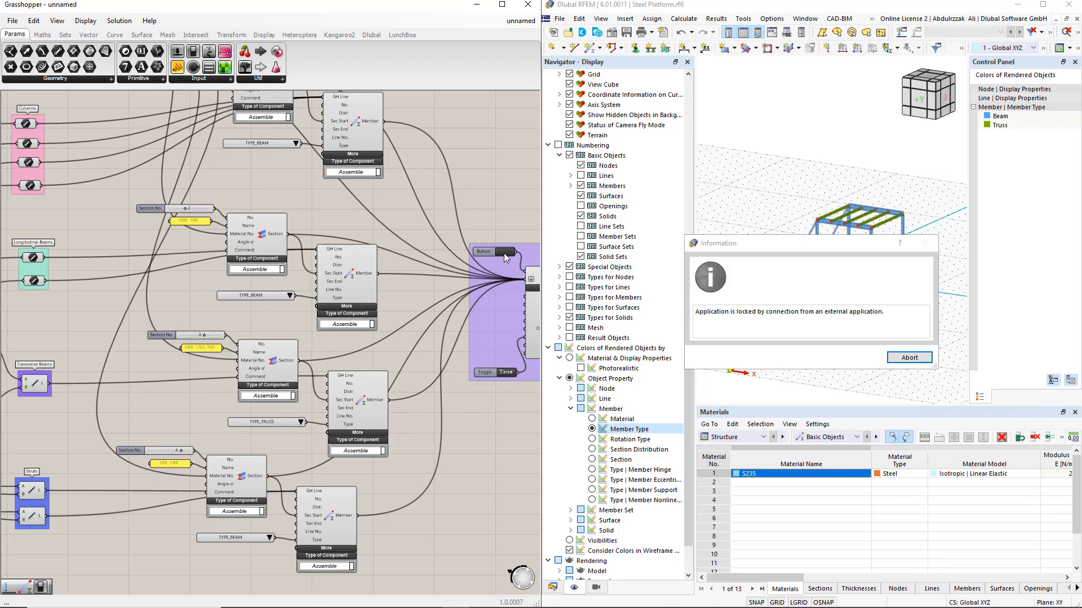
{"action": "left_click", "coordinate": [908, 357]}
{"action": "left_click", "coordinate": [859, 361]}
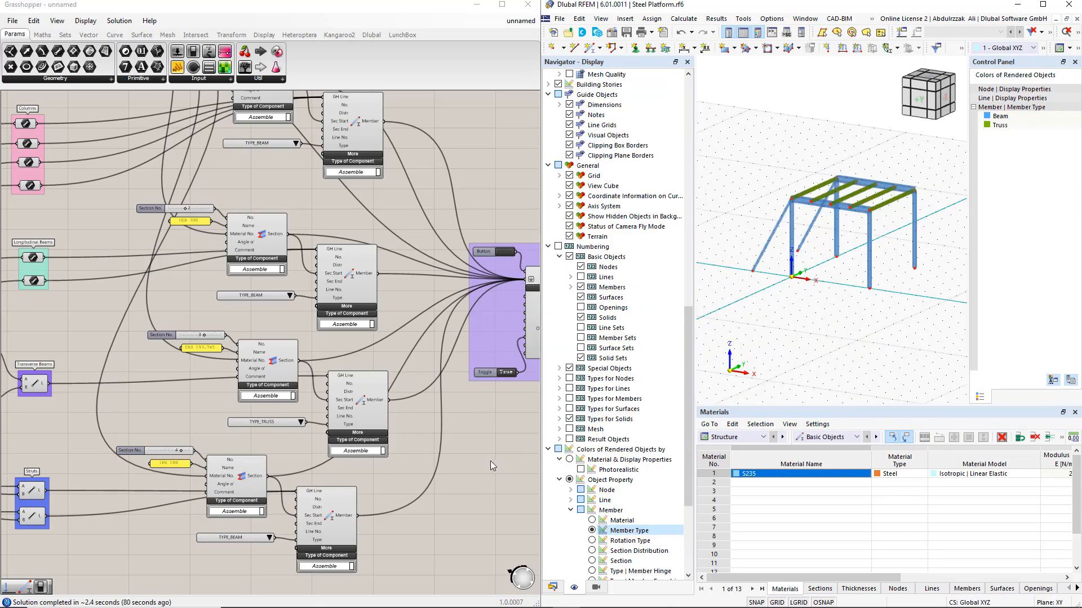
Step: Duplicate the struts' Section and Member components with their inputs and connect all four Bracings lines to the copied Member's GH Line
{"action": "right_click_drag", "start_coordinate": [386, 556], "coordinate": [451, 377]}
{"action": "left_click_drag", "start_coordinate": [379, 437], "coordinate": [228, 293]}
{"action": "left_click_drag", "start_coordinate": [231, 249], "coordinate": [213, 293], "text": "shift"}
{"action": "left_click_drag", "start_coordinate": [414, 346], "coordinate": [424, 498], "text": "alt"}
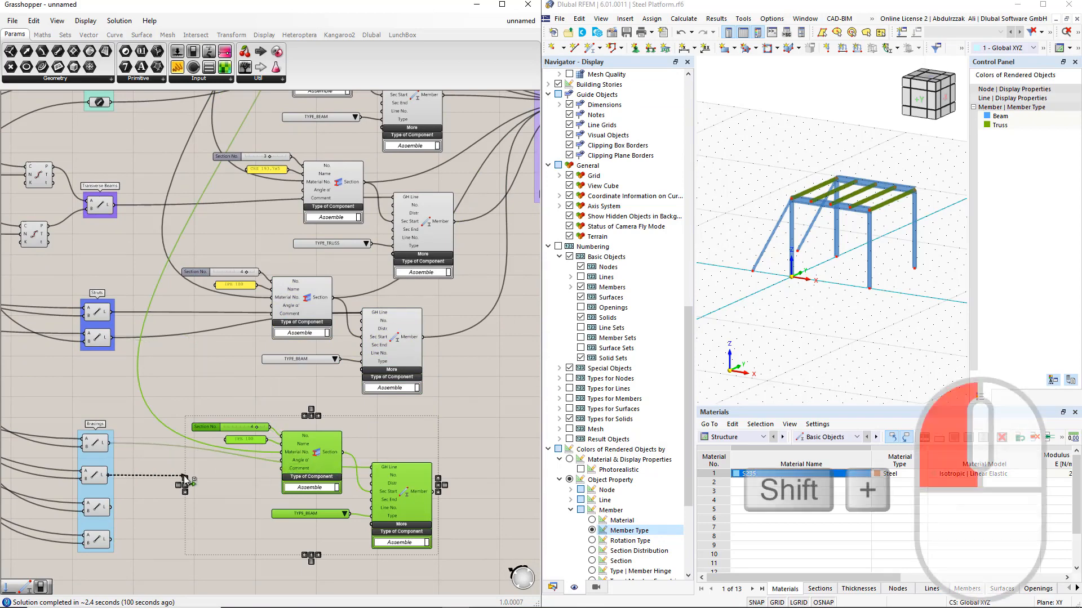
{"action": "left_click_drag", "start_coordinate": [109, 475], "coordinate": [372, 467], "text": "shift"}
{"action": "left_click_drag", "start_coordinate": [179, 501], "coordinate": [373, 474], "text": "shift"}
{"action": "left_click_drag", "start_coordinate": [111, 540], "coordinate": [370, 475], "text": "shift"}
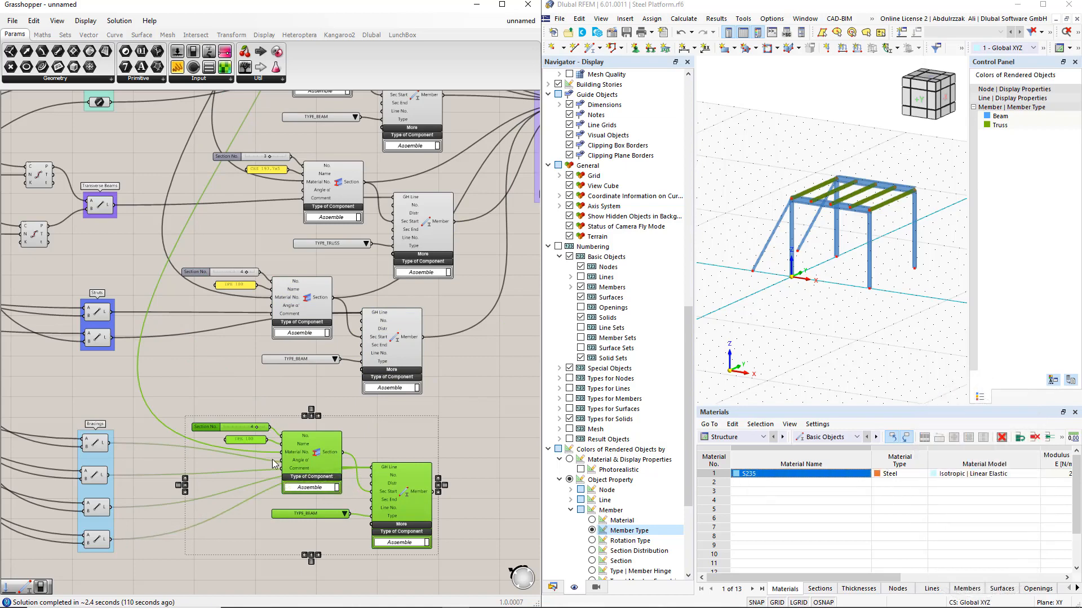
Step: Give the bracings section number 5, section name R 20 and member type TYPE_TENSION
{"action": "scroll", "coordinate": [246, 436], "scroll_direction": "up", "scroll_amount": 1}
{"action": "left_click_drag", "start_coordinate": [259, 426], "coordinate": [277, 434]}
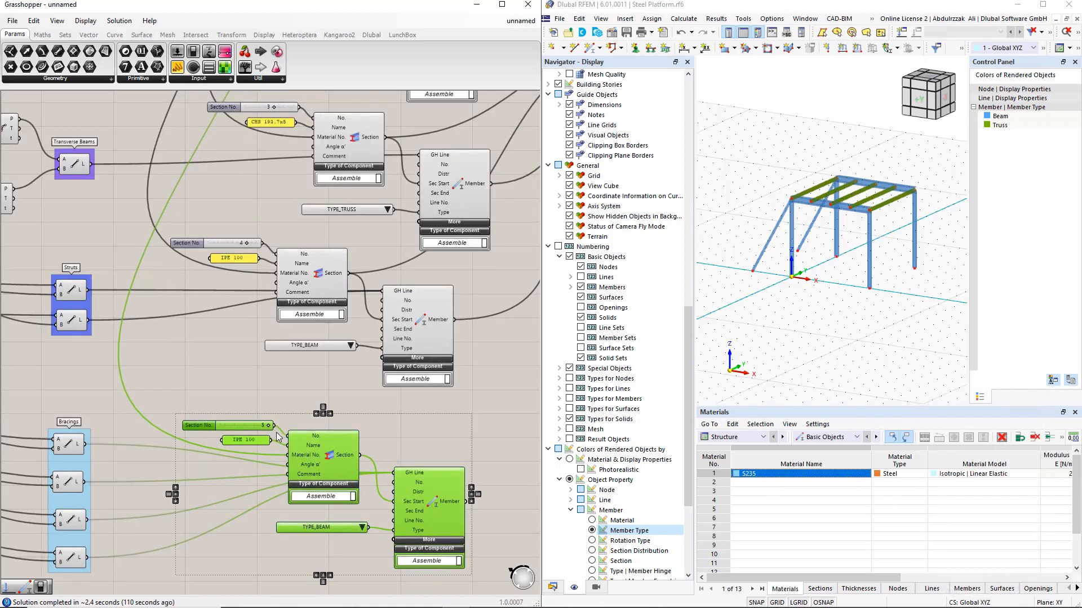
{"action": "double_click", "coordinate": [244, 441]}
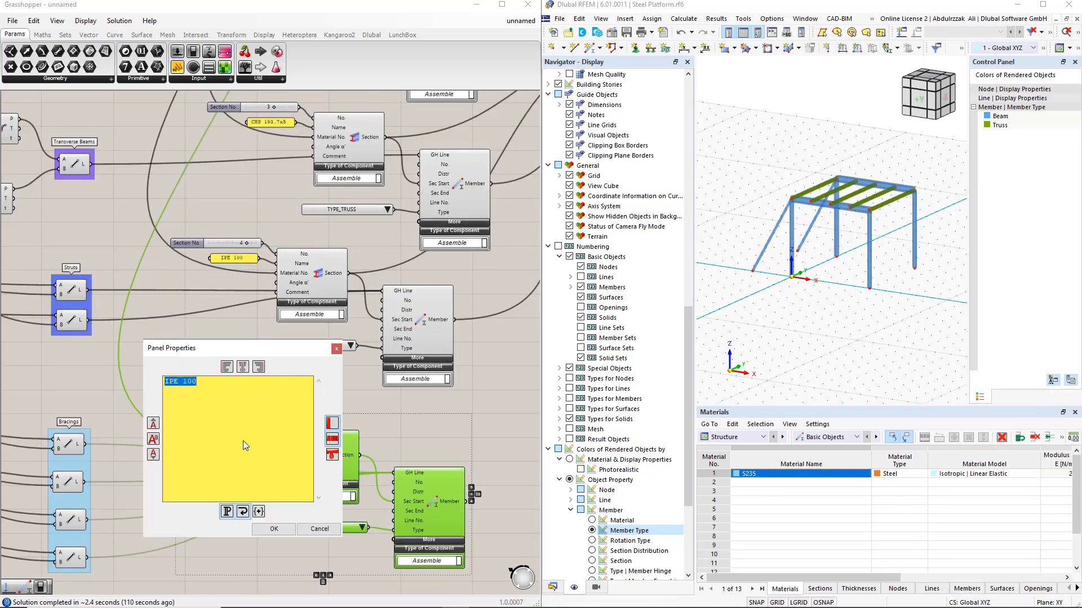
{"action": "type", "text": "R 20"}
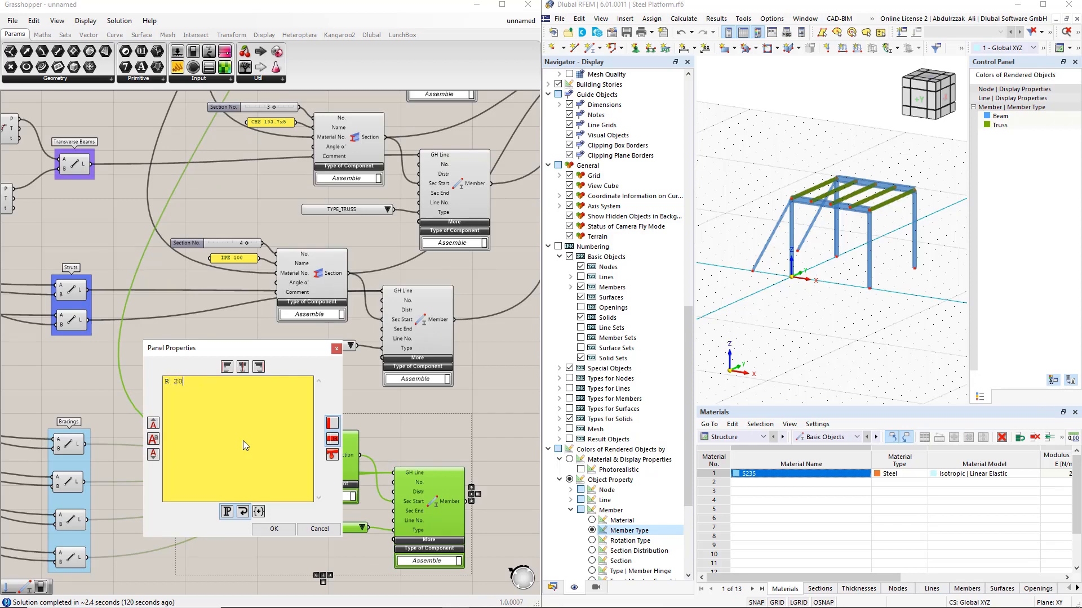
{"action": "left_click", "coordinate": [287, 529]}
{"action": "right_click_drag", "start_coordinate": [369, 550], "coordinate": [354, 424]}
{"action": "left_click", "coordinate": [351, 411]}
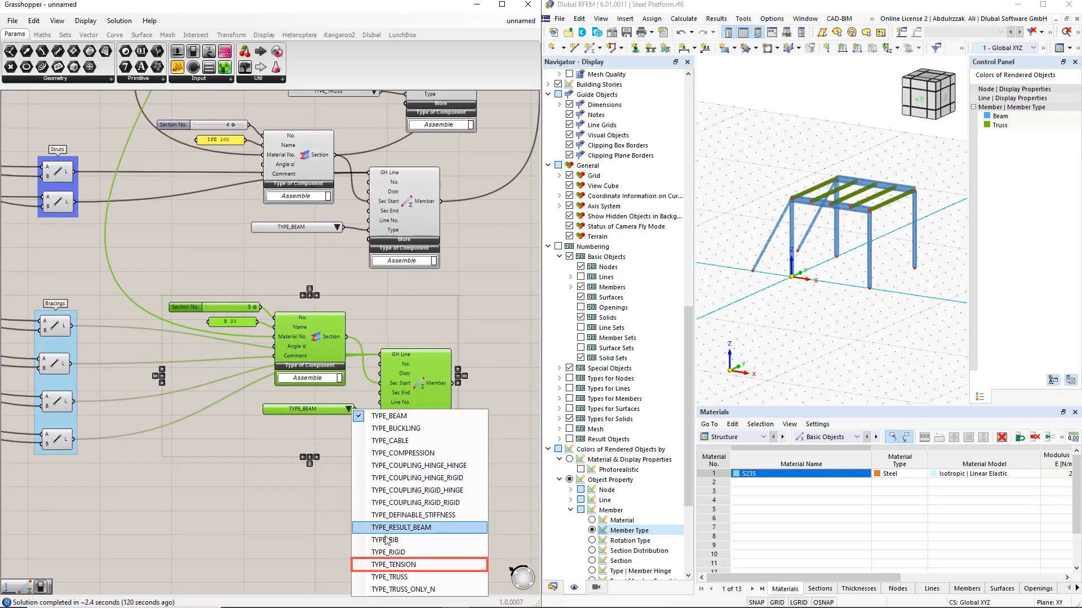
{"action": "left_click", "coordinate": [388, 565]}
{"action": "scroll", "coordinate": [348, 499], "scroll_direction": "down", "scroll_amount": 5}
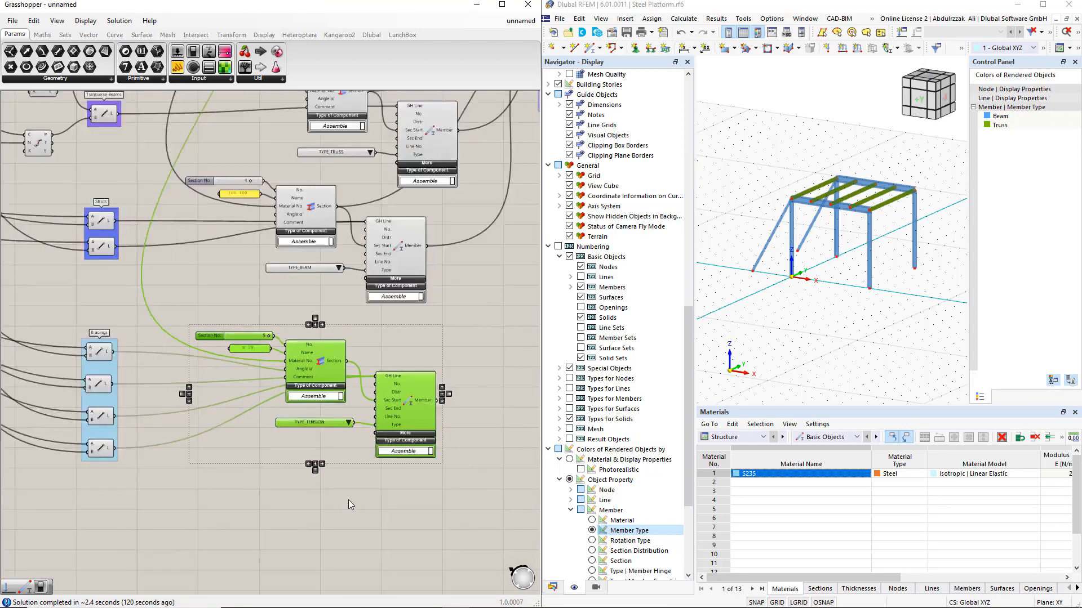
Step: Add the bracings' Section and Member outputs to the export component's Input, export them to RFEM and abort the external connection
{"action": "left_click_drag", "start_coordinate": [453, 223], "coordinate": [456, 353]}
{"action": "scroll", "coordinate": [441, 386], "scroll_direction": "up", "scroll_amount": 2}
{"action": "right_click_drag", "start_coordinate": [437, 399], "coordinate": [348, 405]}
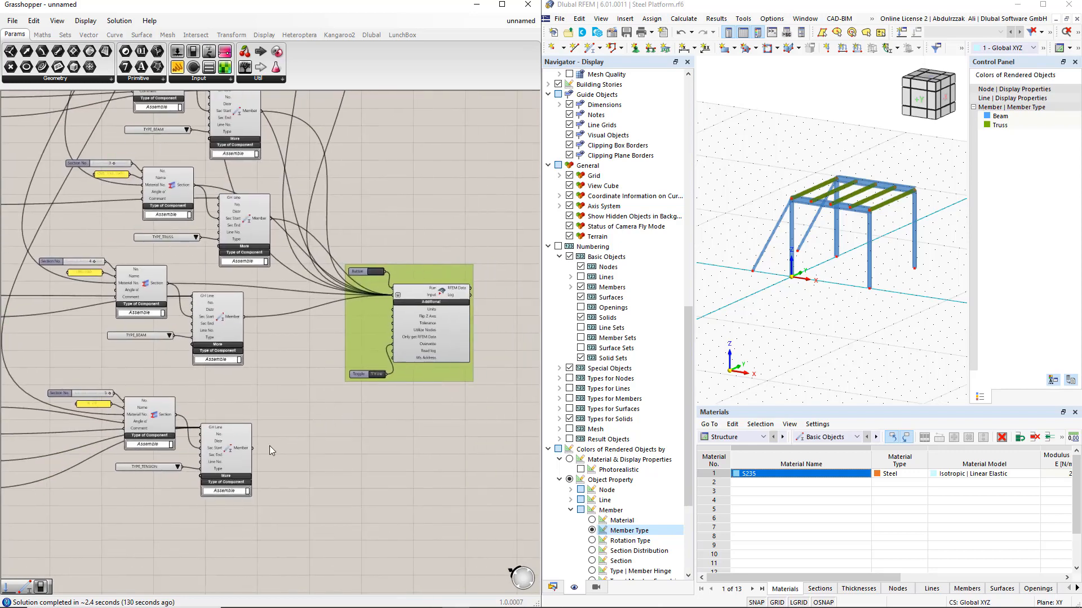
{"action": "left_click_drag", "start_coordinate": [177, 415], "coordinate": [390, 302], "text": "shift"}
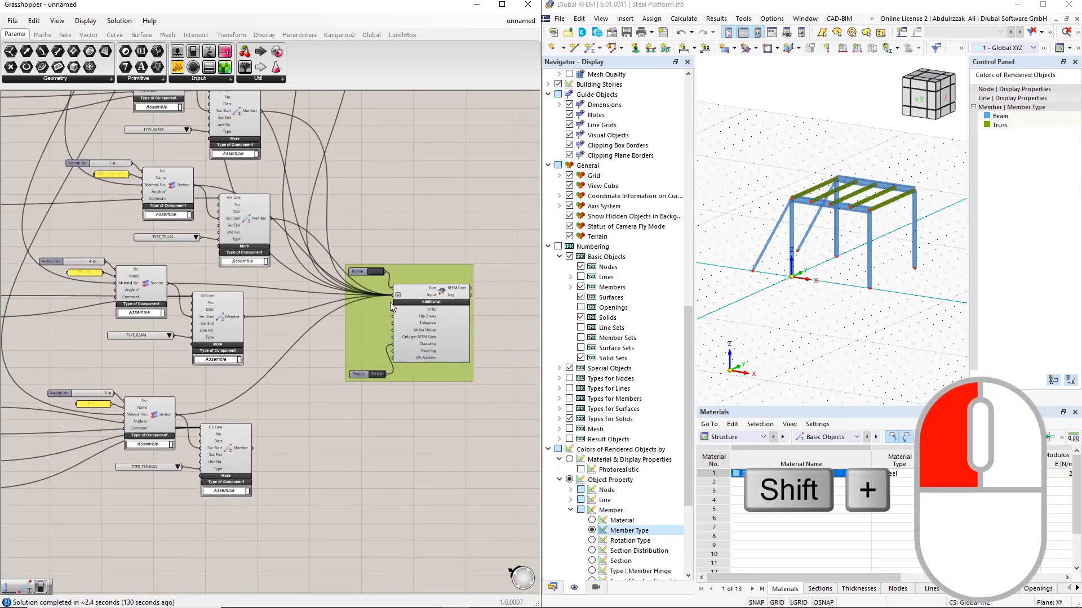
{"action": "left_click_drag", "start_coordinate": [255, 448], "coordinate": [390, 302], "text": "shift"}
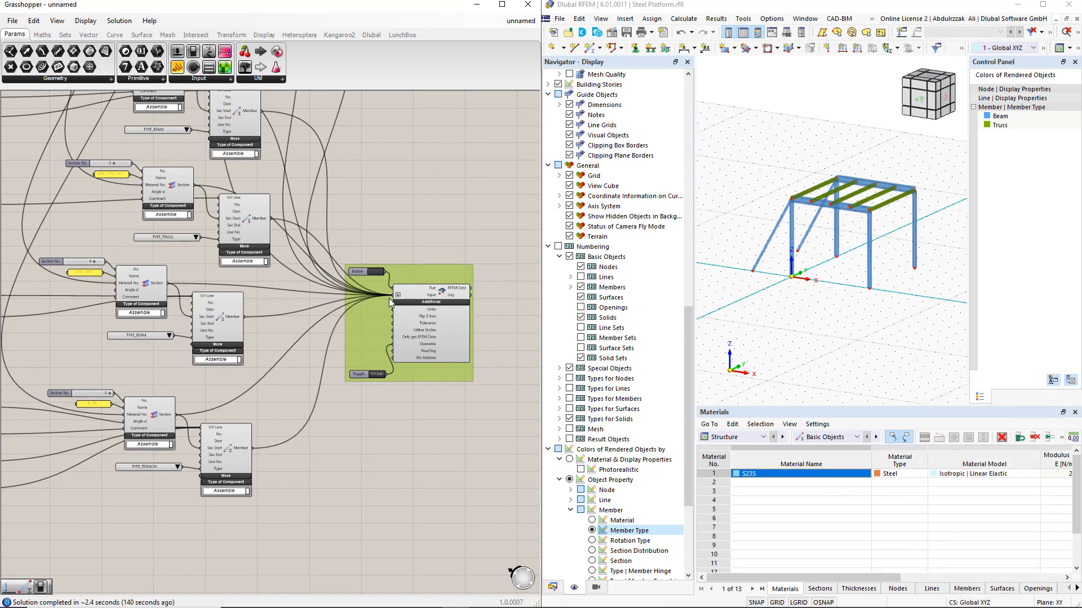
{"action": "left_click", "coordinate": [377, 275]}
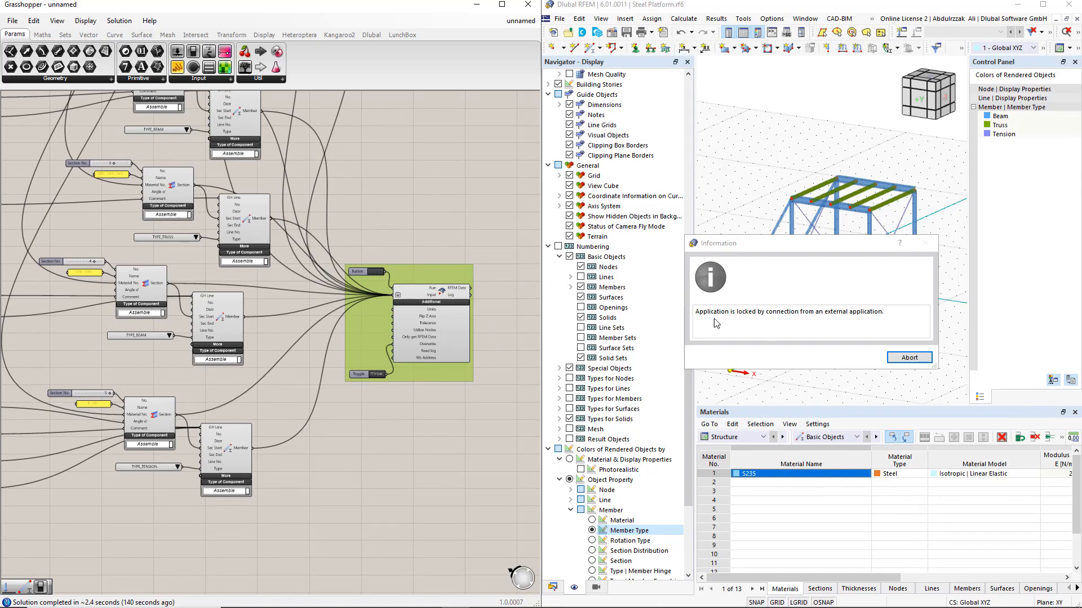
{"action": "left_click", "coordinate": [910, 357]}
{"action": "left_click", "coordinate": [858, 360]}
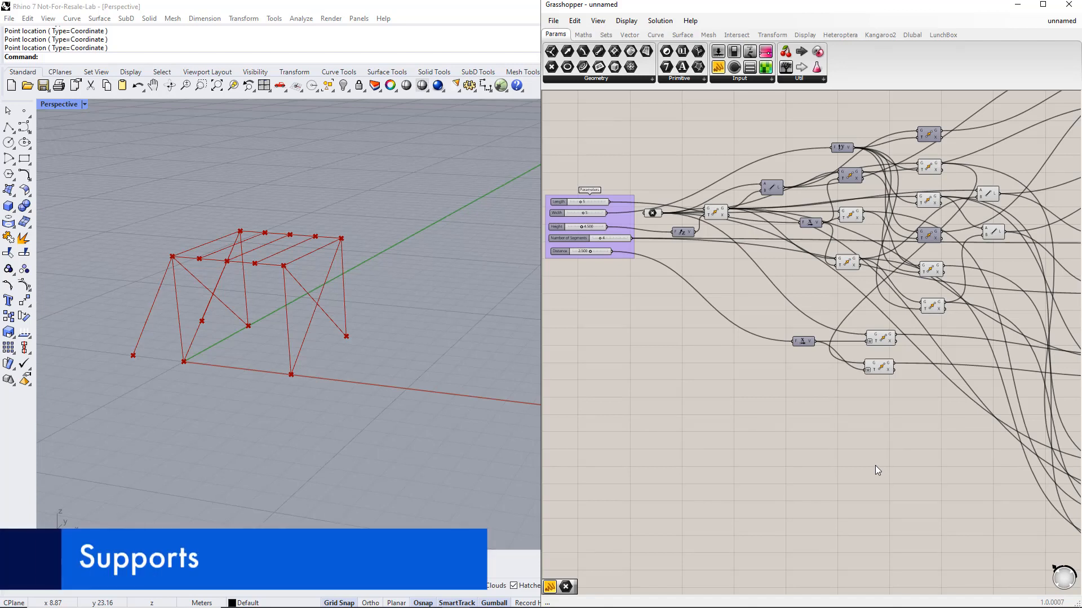
Step: Add a Nodal Support component to the canvas below the two lowest Move components
{"action": "double_click", "coordinate": [874, 465]}
{"action": "type", "text": "no"}
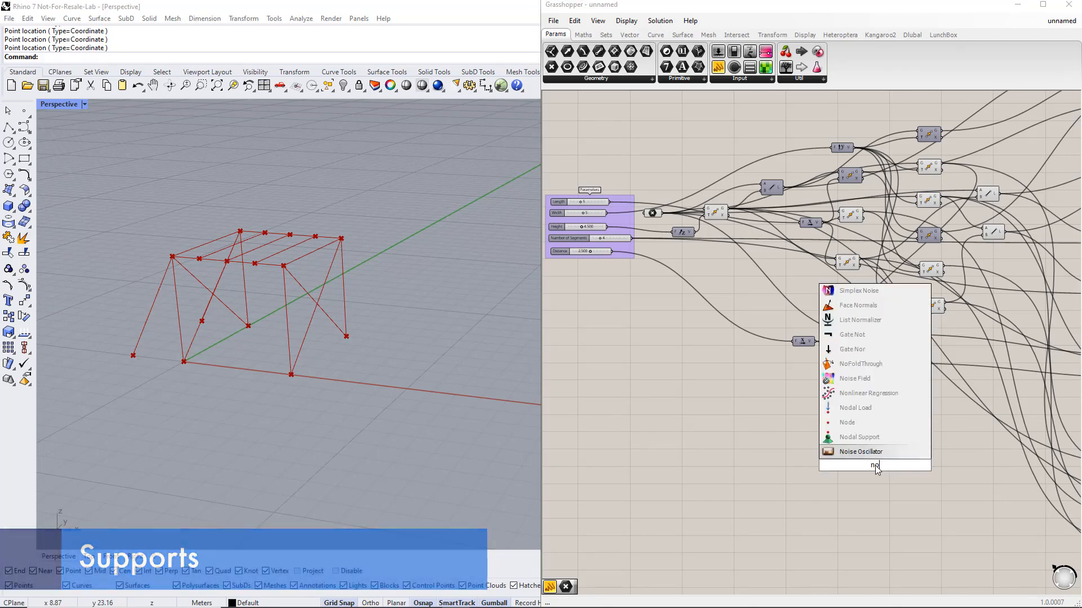
{"action": "type", "text": "dal suppo"}
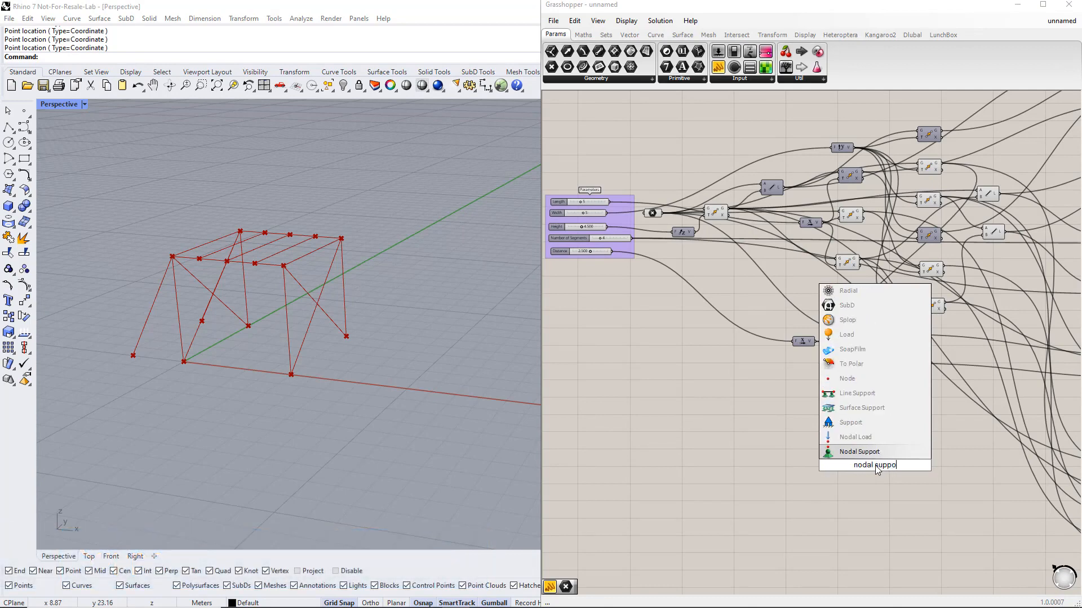
{"action": "type", "text": "rt"}
{"action": "key", "text": "Return"}
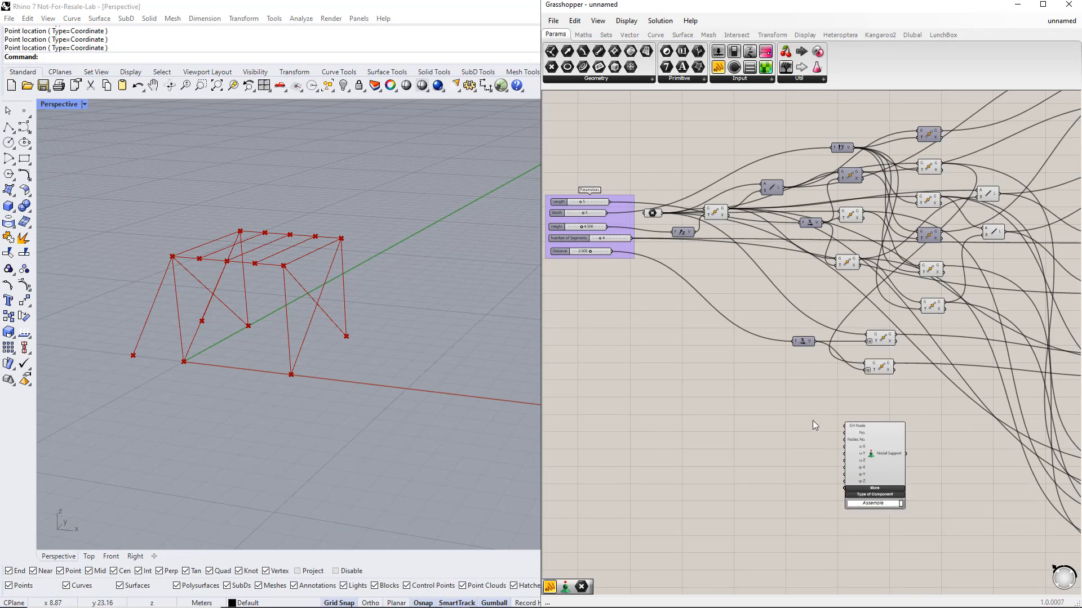
Step: Connect the origin point and the five Move components that define the other base points to the Nodal Support's GH Node
{"action": "left_click", "coordinate": [653, 214]}
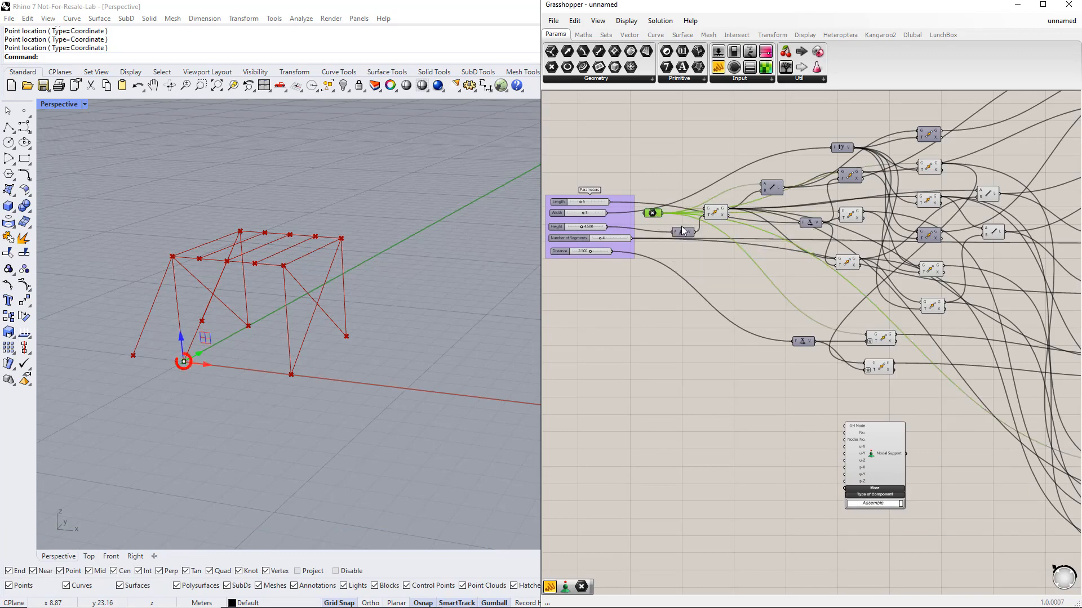
{"action": "left_click", "coordinate": [929, 168], "text": "shift"}
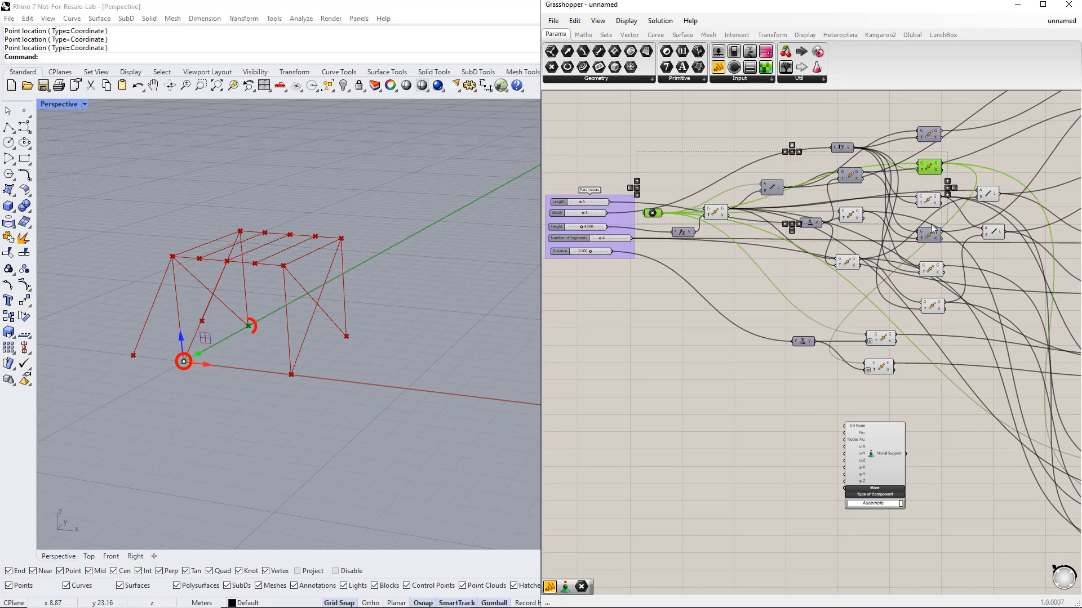
{"action": "left_click", "coordinate": [931, 269], "text": "shift"}
{"action": "left_click", "coordinate": [850, 216], "text": "shift"}
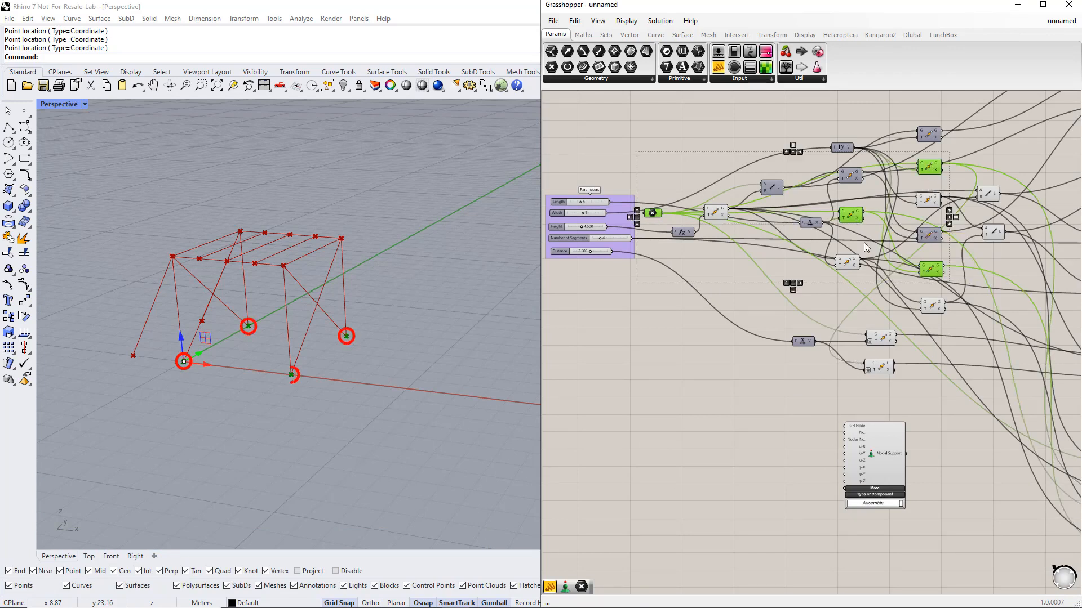
{"action": "left_click", "coordinate": [882, 341], "text": "shift"}
{"action": "left_click", "coordinate": [882, 366], "text": "shift"}
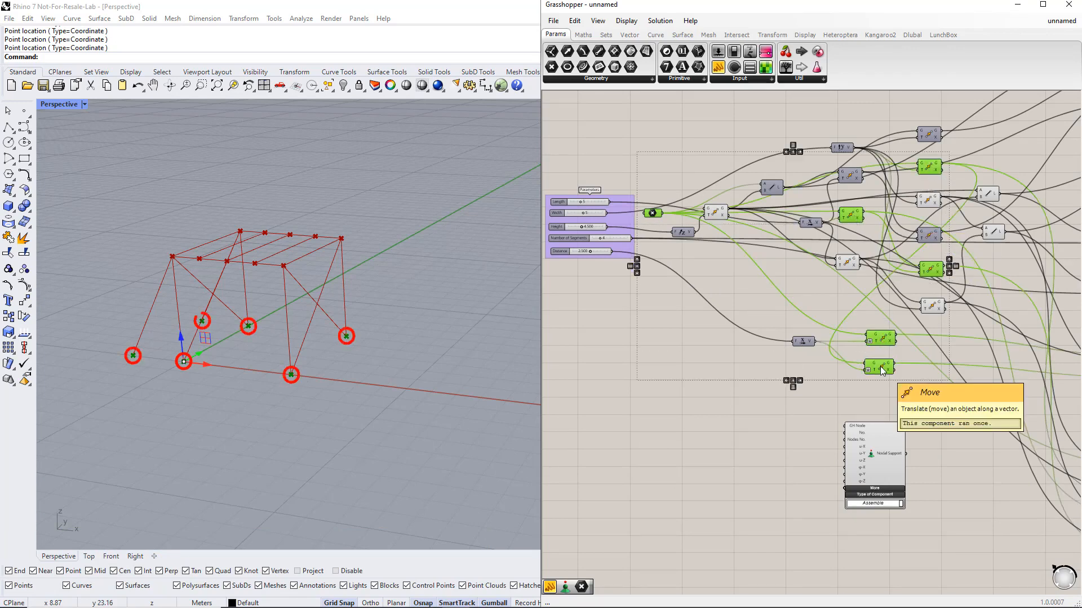
{"action": "left_click_drag", "start_coordinate": [663, 213], "coordinate": [838, 428]}
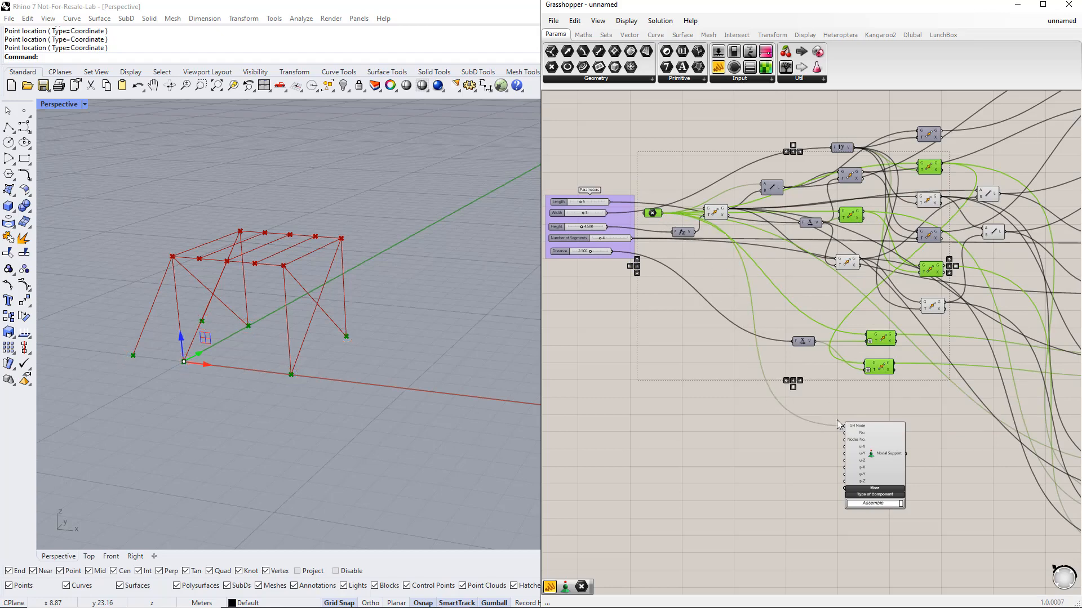
{"action": "left_click_drag", "start_coordinate": [862, 216], "coordinate": [840, 428], "text": "shift"}
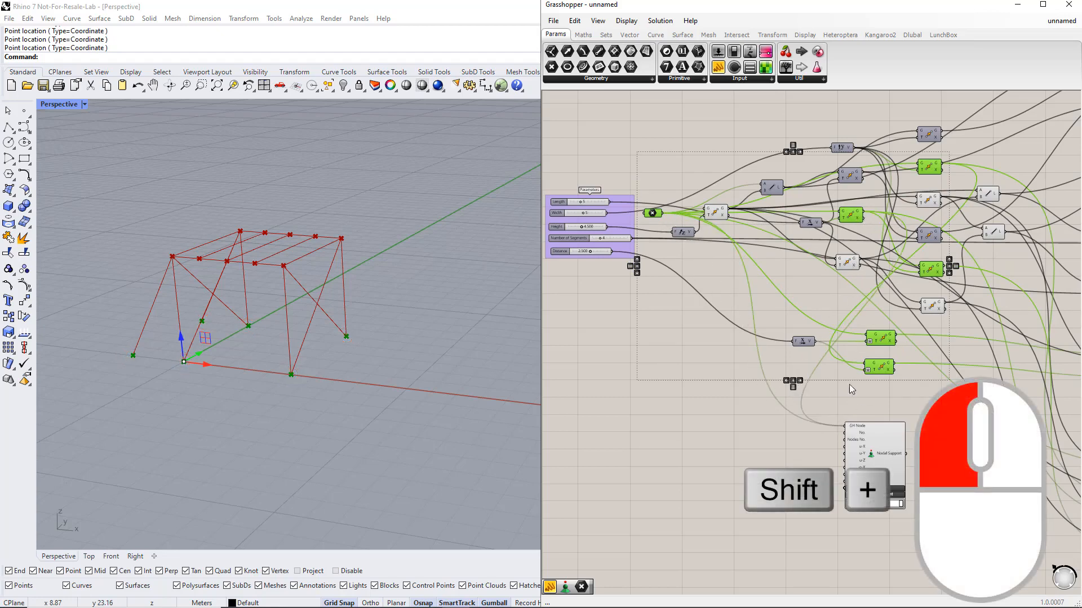
{"action": "left_click_drag", "start_coordinate": [940, 170], "coordinate": [843, 429], "text": "shift"}
{"action": "left_click_drag", "start_coordinate": [942, 270], "coordinate": [844, 426], "text": "shift"}
{"action": "left_click_drag", "start_coordinate": [897, 334], "coordinate": [844, 426], "text": "shift"}
{"action": "left_click_drag", "start_coordinate": [895, 364], "coordinate": [845, 427], "text": "shift"}
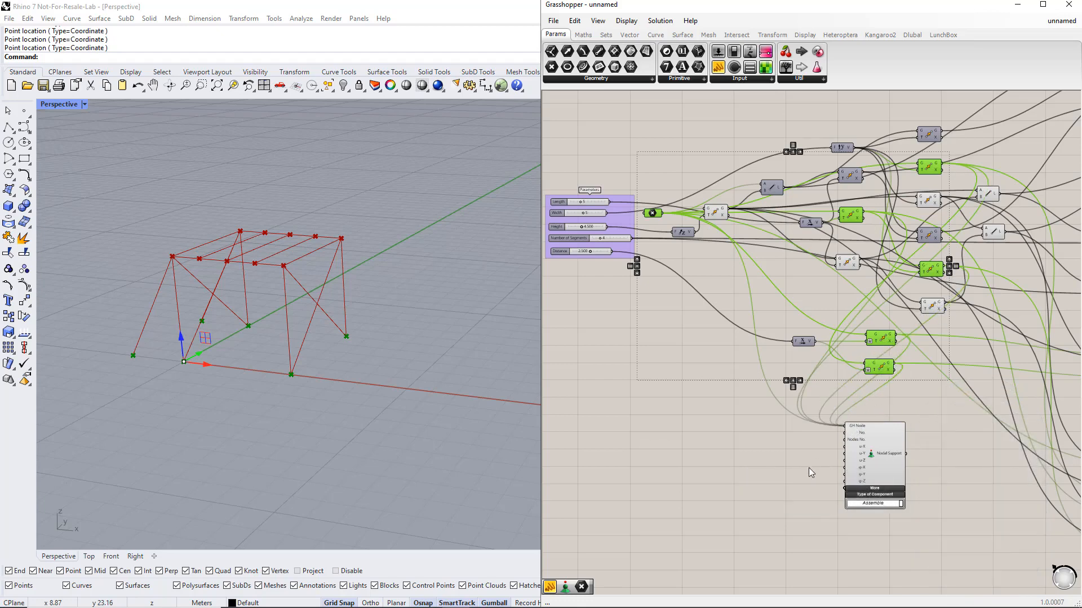
{"action": "left_click", "coordinate": [803, 473]}
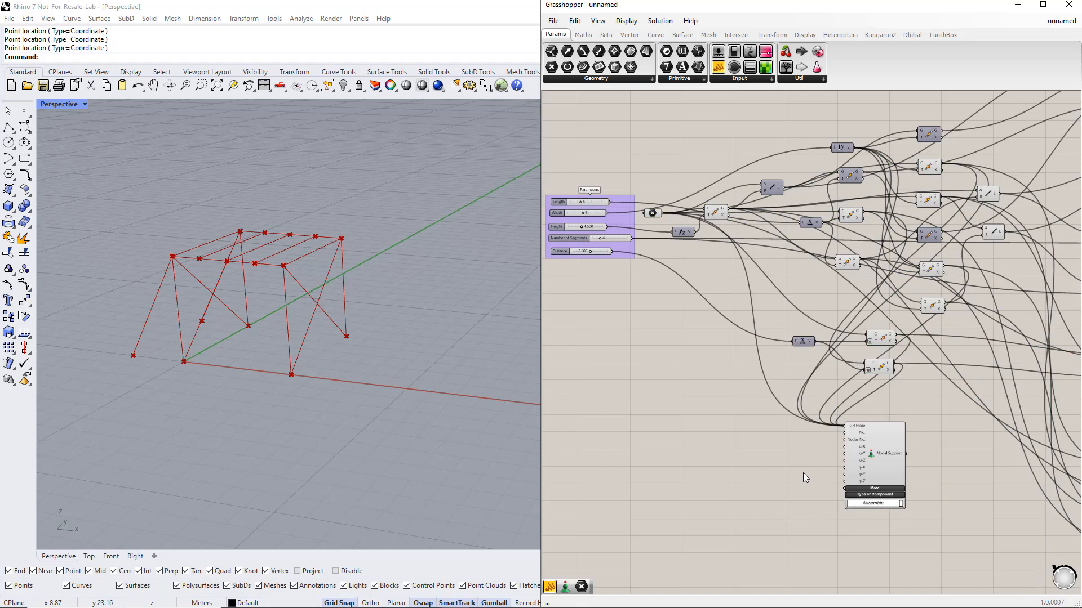
Step: Create a panel containing the text inf beside the Nodal Support component
{"action": "double_click", "coordinate": [749, 464]}
{"action": "type", "text": "//"}
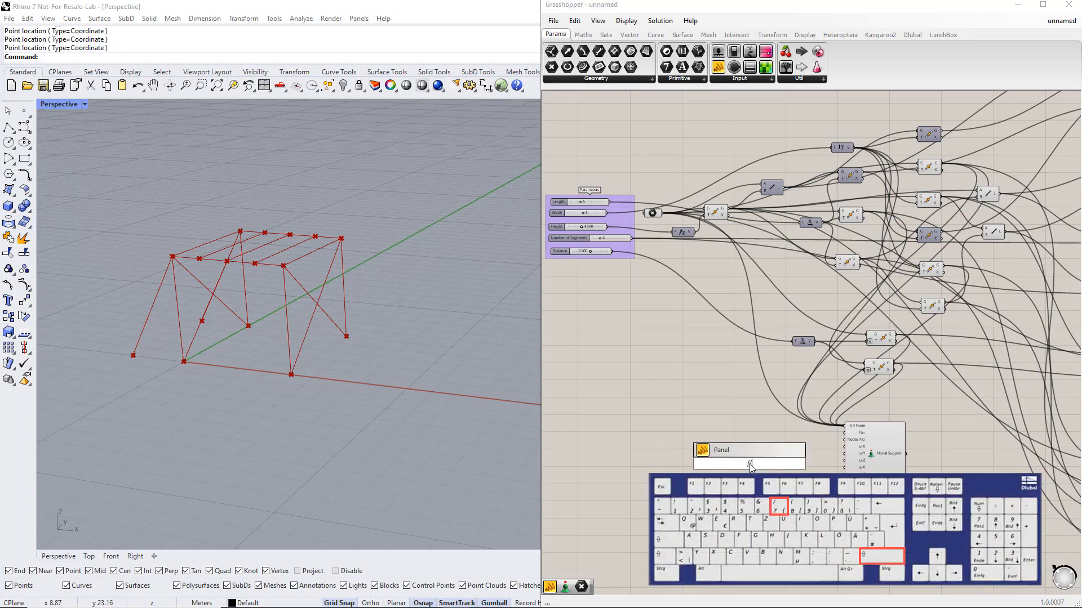
{"action": "type", "text": "inf"}
{"action": "key", "text": "Return"}
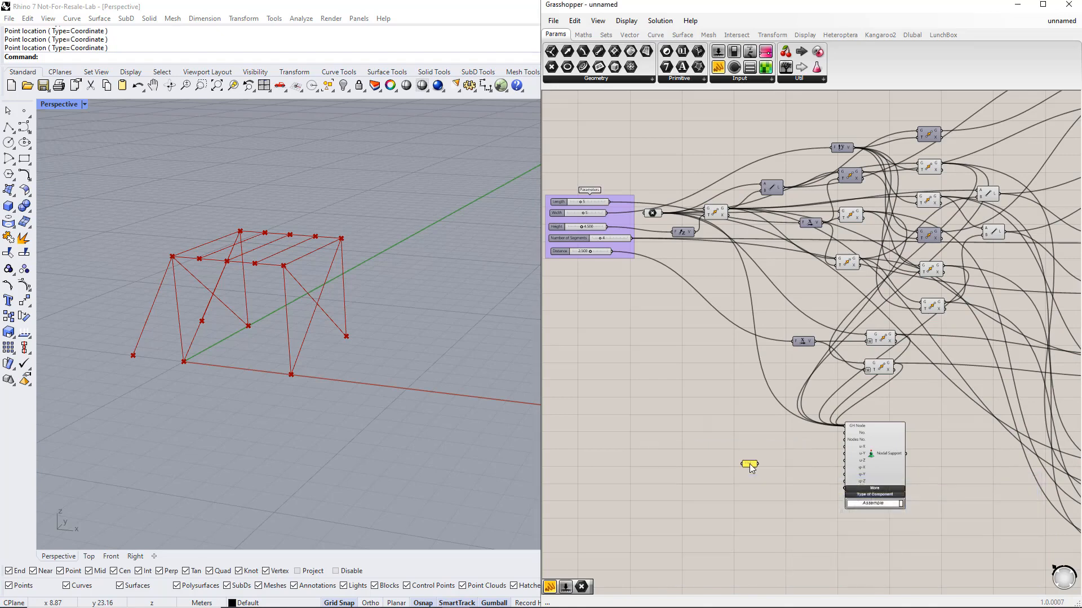
Step: Connect the inf panel to the Nodal Support's u-X, u-Y, u-Z and φ-Z inputs
{"action": "scroll", "coordinate": [792, 467], "scroll_direction": "up", "scroll_amount": 2}
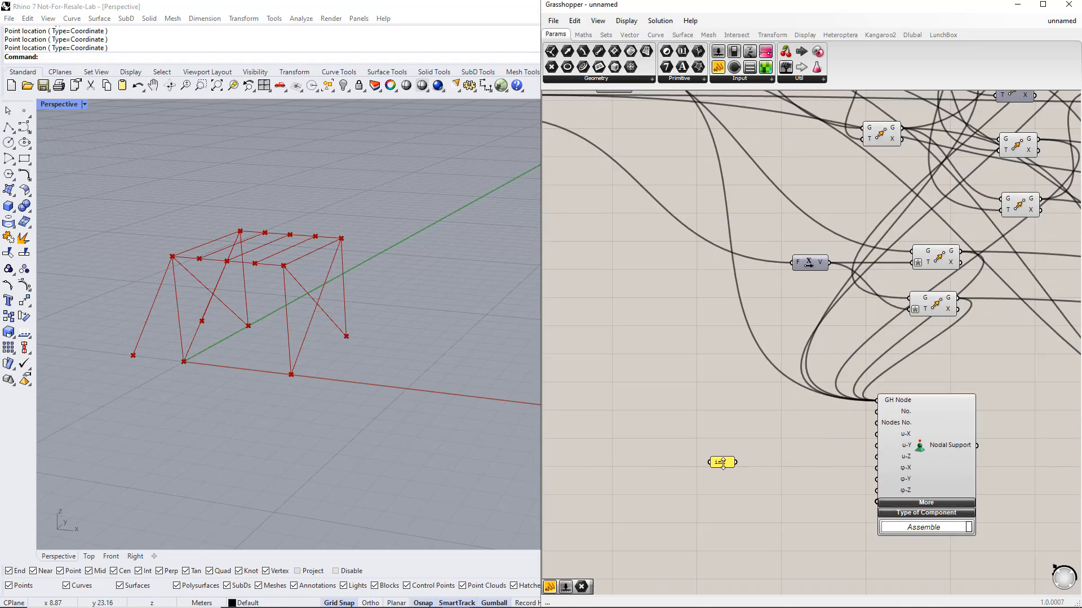
{"action": "left_click_drag", "start_coordinate": [721, 462], "coordinate": [876, 436]}
{"action": "left_click_drag", "start_coordinate": [808, 469], "coordinate": [877, 446]}
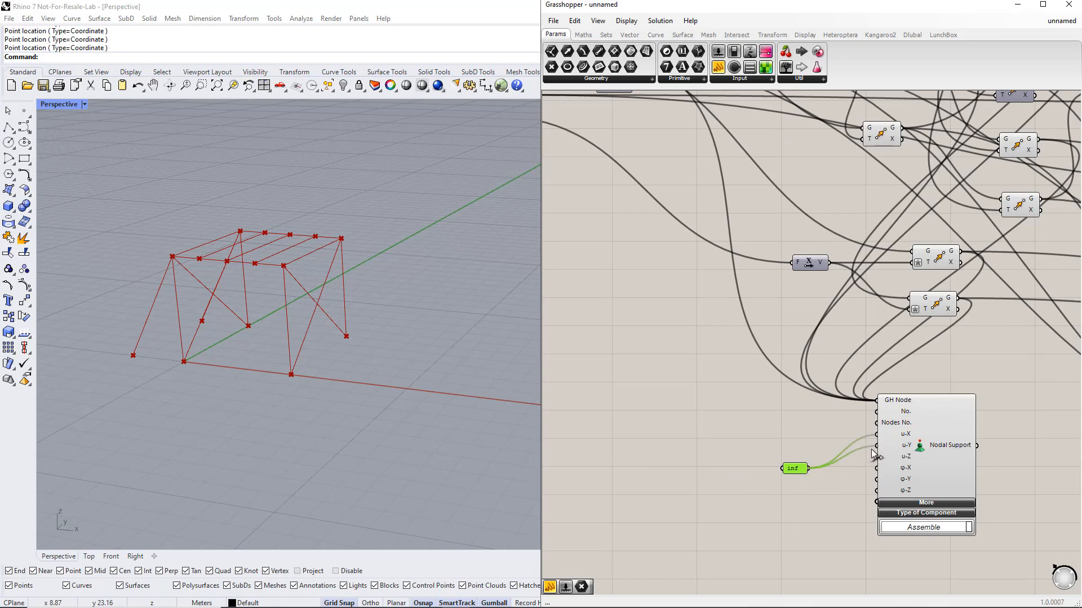
{"action": "left_click_drag", "start_coordinate": [809, 468], "coordinate": [874, 457]}
{"action": "left_click_drag", "start_coordinate": [809, 469], "coordinate": [875, 490]}
Step: Add the Nodal Support output to the export component's Input, export the supports to RFEM and abort the external connection
{"action": "scroll", "coordinate": [980, 462], "scroll_direction": "down", "scroll_amount": 5}
{"action": "right_click_drag", "start_coordinate": [1008, 475], "coordinate": [688, 492]}
{"action": "scroll", "coordinate": [751, 488], "scroll_direction": "down", "scroll_amount": 1}
{"action": "scroll", "coordinate": [653, 471], "scroll_direction": "up", "scroll_amount": 4}
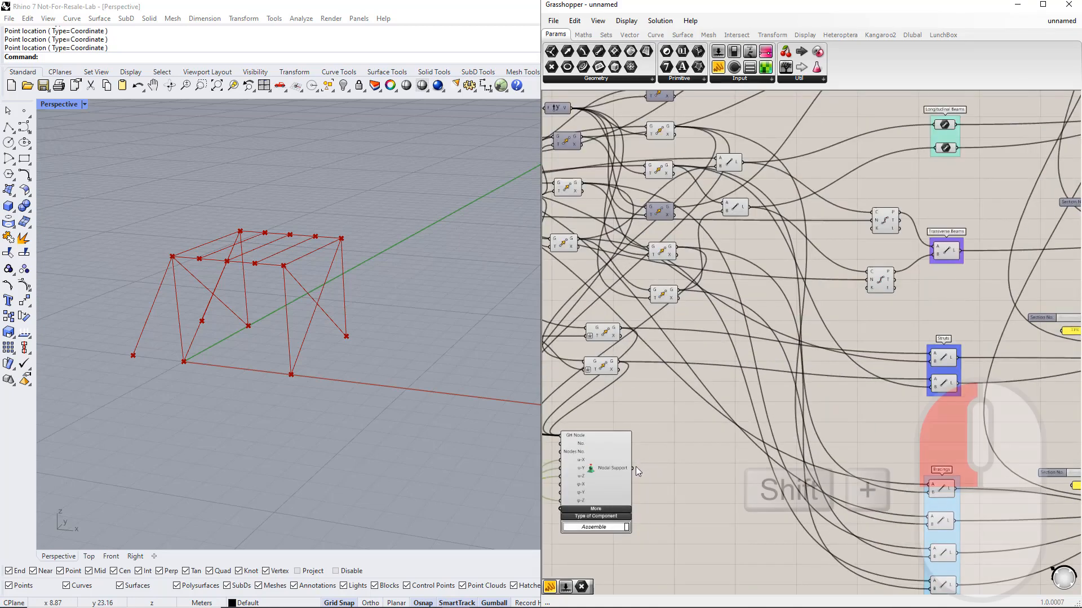
{"action": "left_click_drag", "start_coordinate": [633, 468], "coordinate": [1039, 386], "text": "shift"}
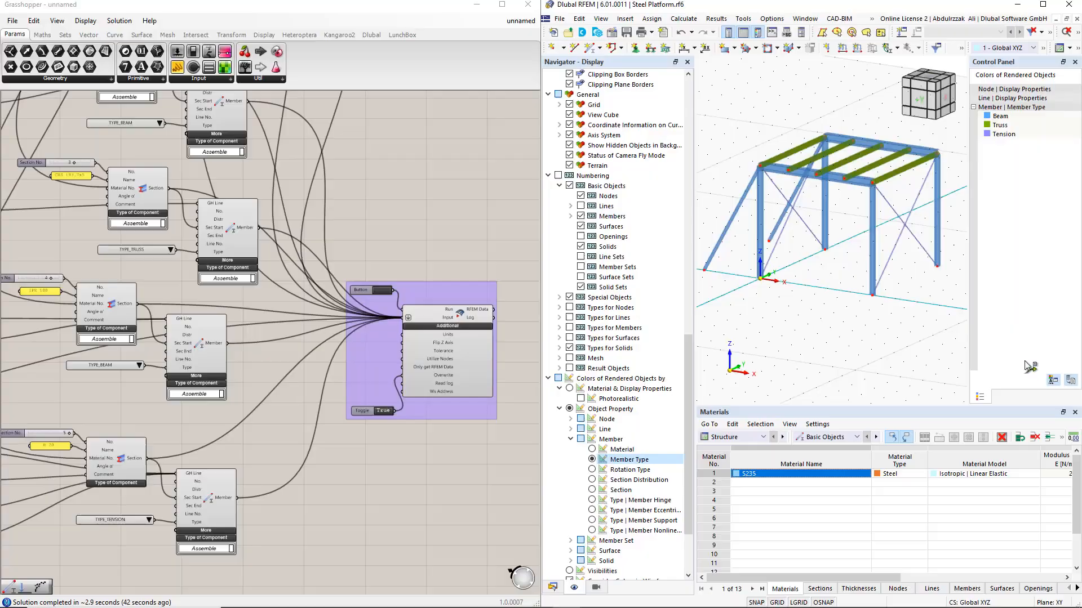
{"action": "left_click", "coordinate": [378, 289]}
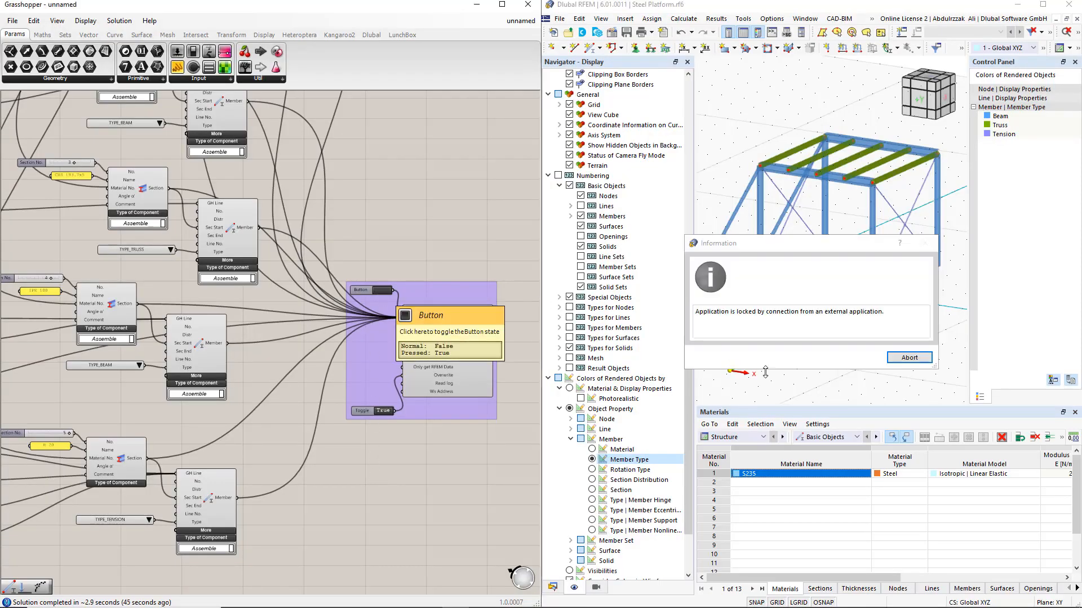
{"action": "left_click", "coordinate": [909, 358]}
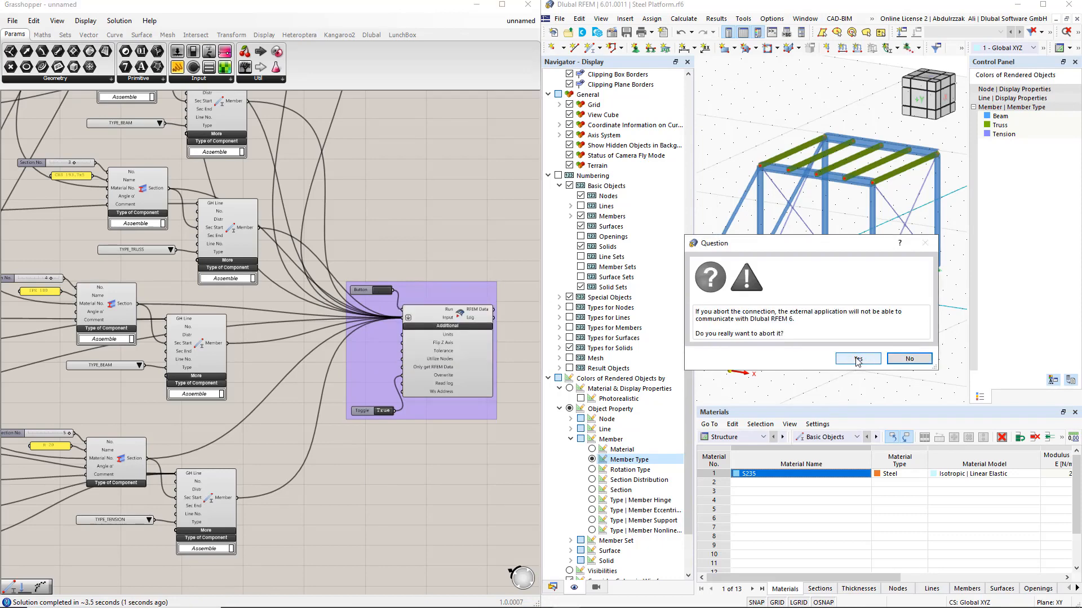
{"action": "left_click", "coordinate": [858, 361]}
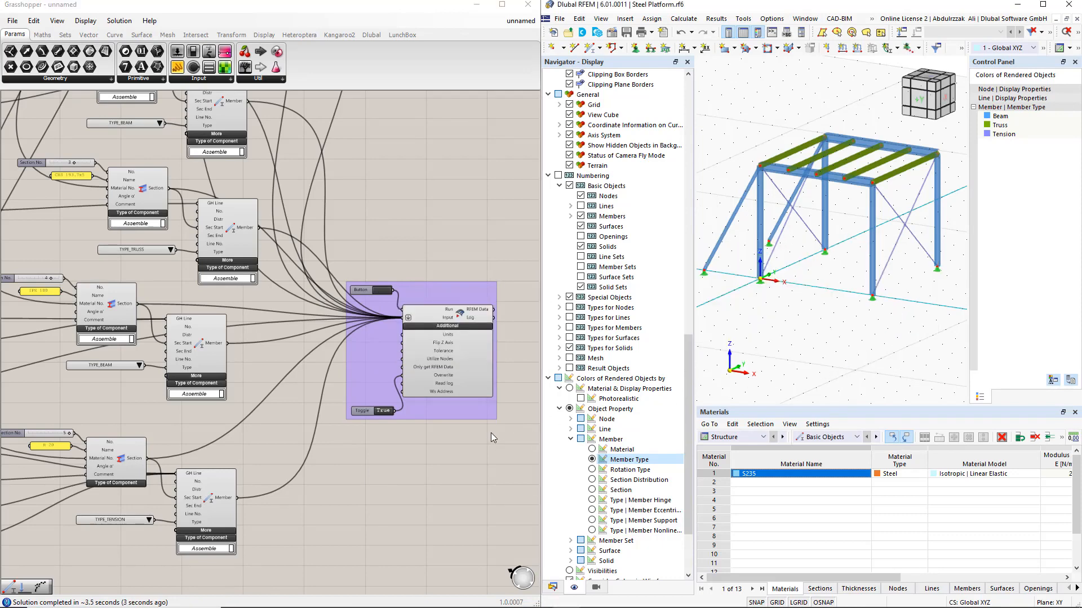